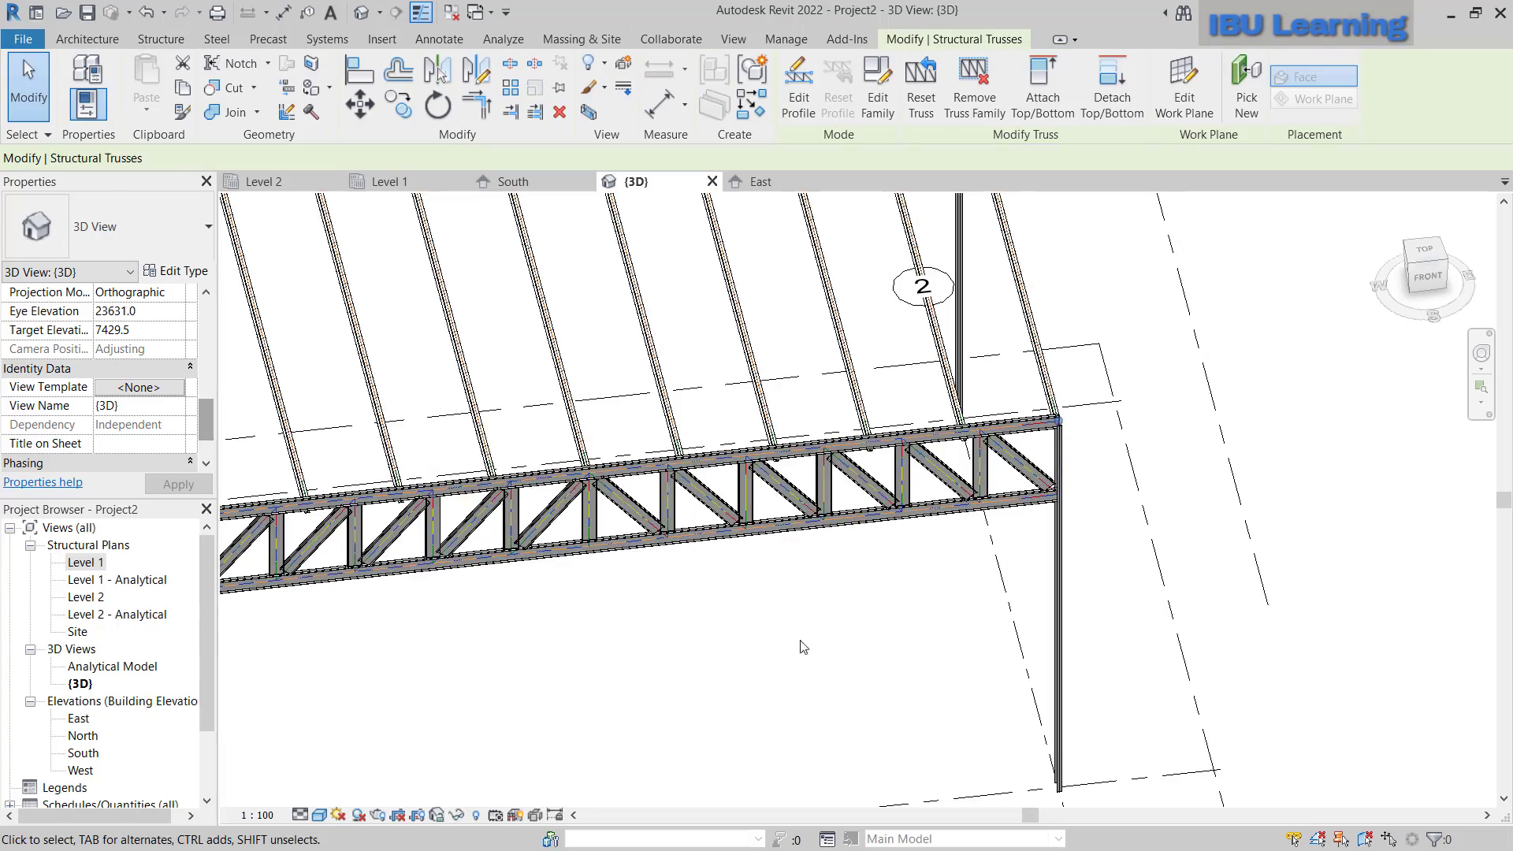
# - Examine the Howe Flat Truss in the 3D view and the beam system on the Level 2 plan
pyautogui.scroll(3, 867, 491)
pyautogui.click(867, 491)
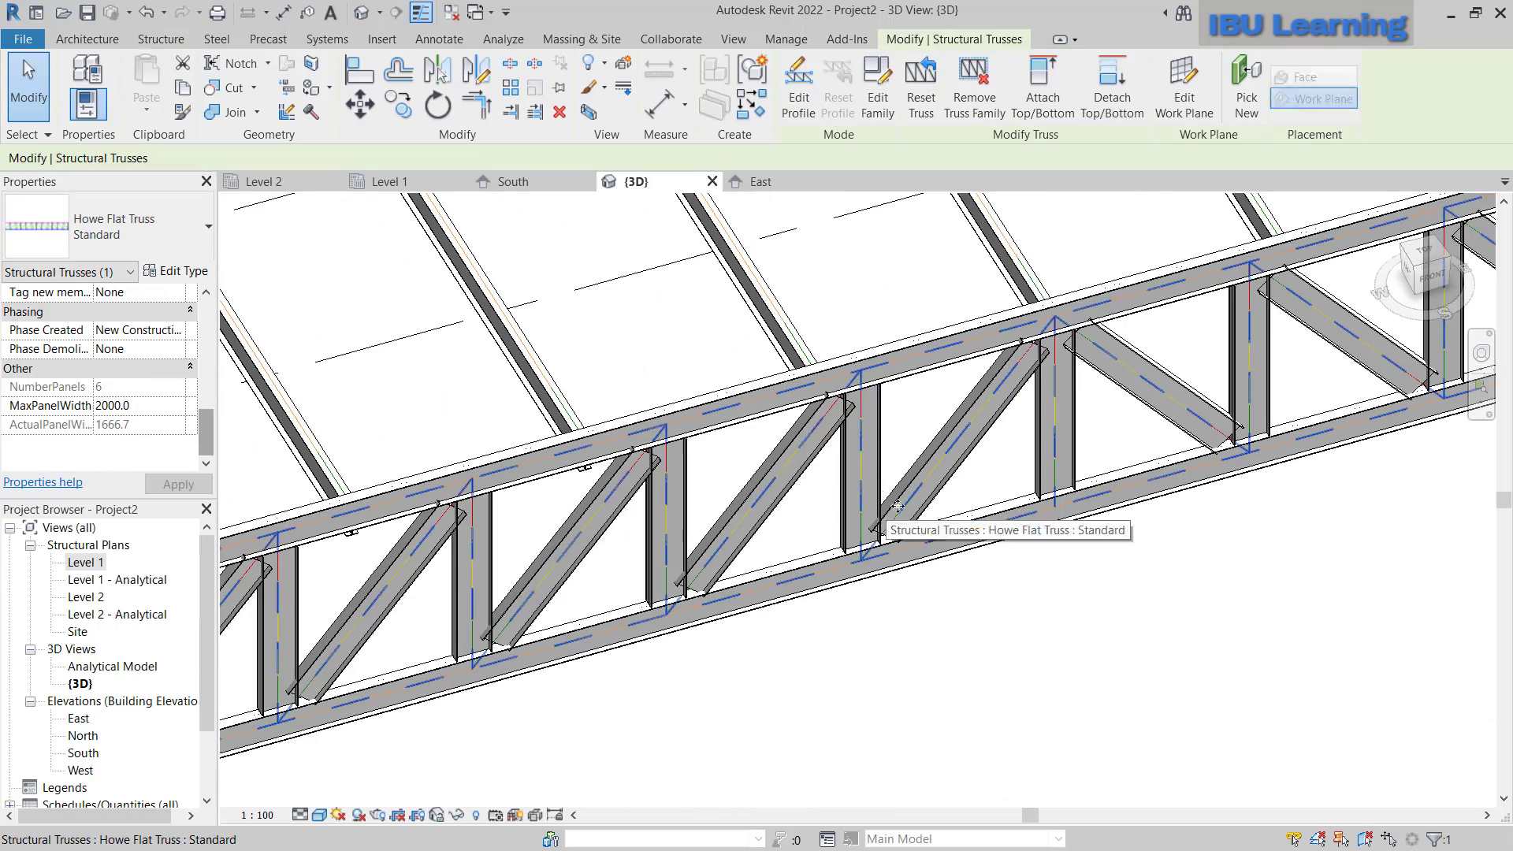
pyautogui.scroll(2, 867, 491)
pyautogui.click(169, 272)
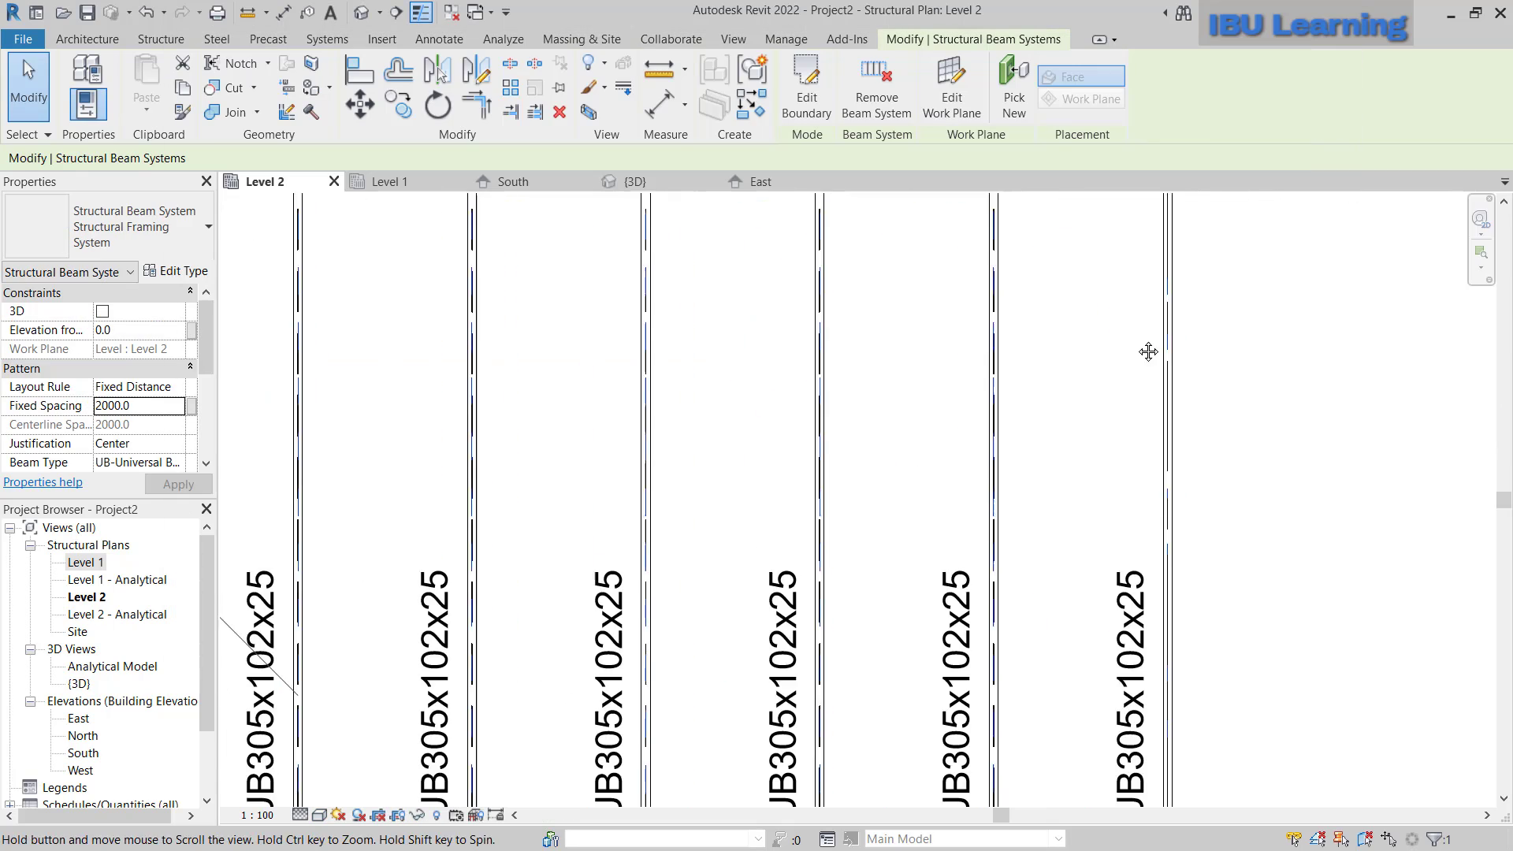
pyautogui.scroll(-2, 1148, 348)
pyautogui.scroll(4, 1195, 555)
pyautogui.scroll(-3, 1194, 555)
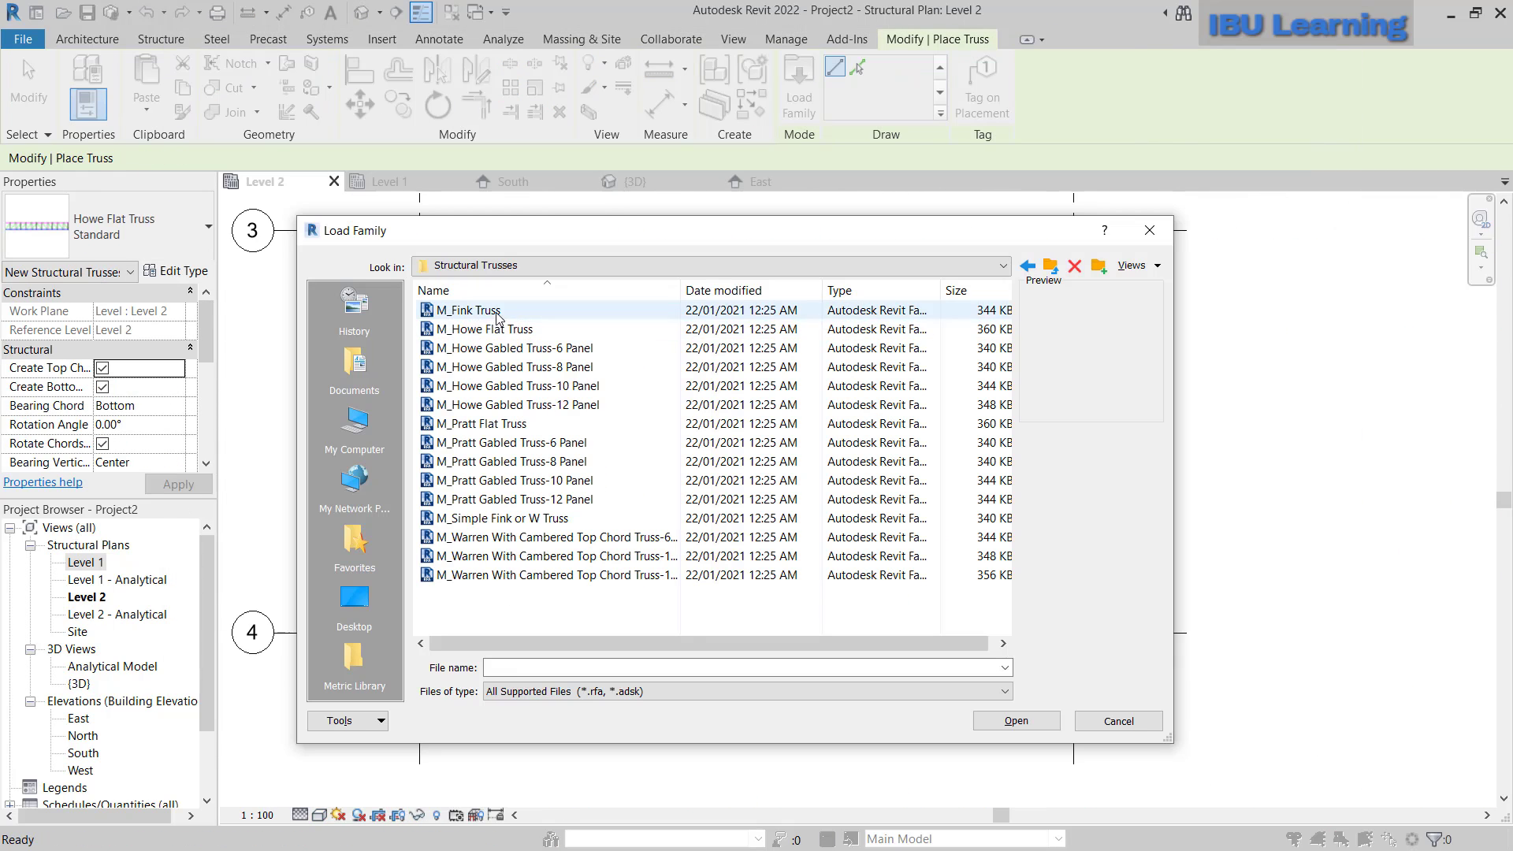
# - Browse the loadable structural truss families, previewing M_Pratt Flat Truss and M_Howe Flat Truss, and inspect the truss placed on Level 2
pyautogui.click(504, 386)
pyautogui.click(551, 423)
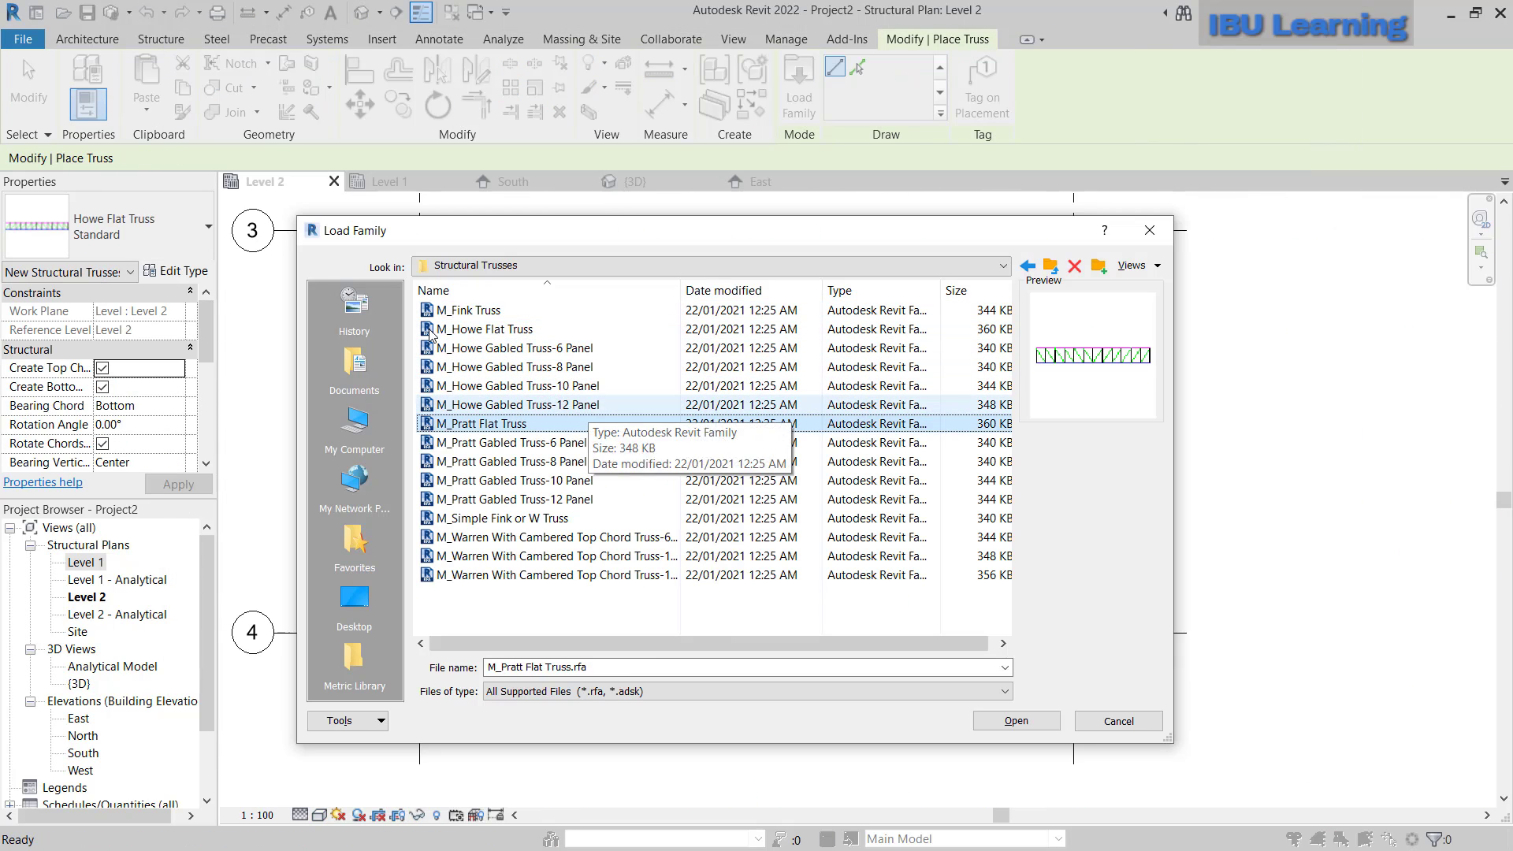
pyautogui.click(484, 329)
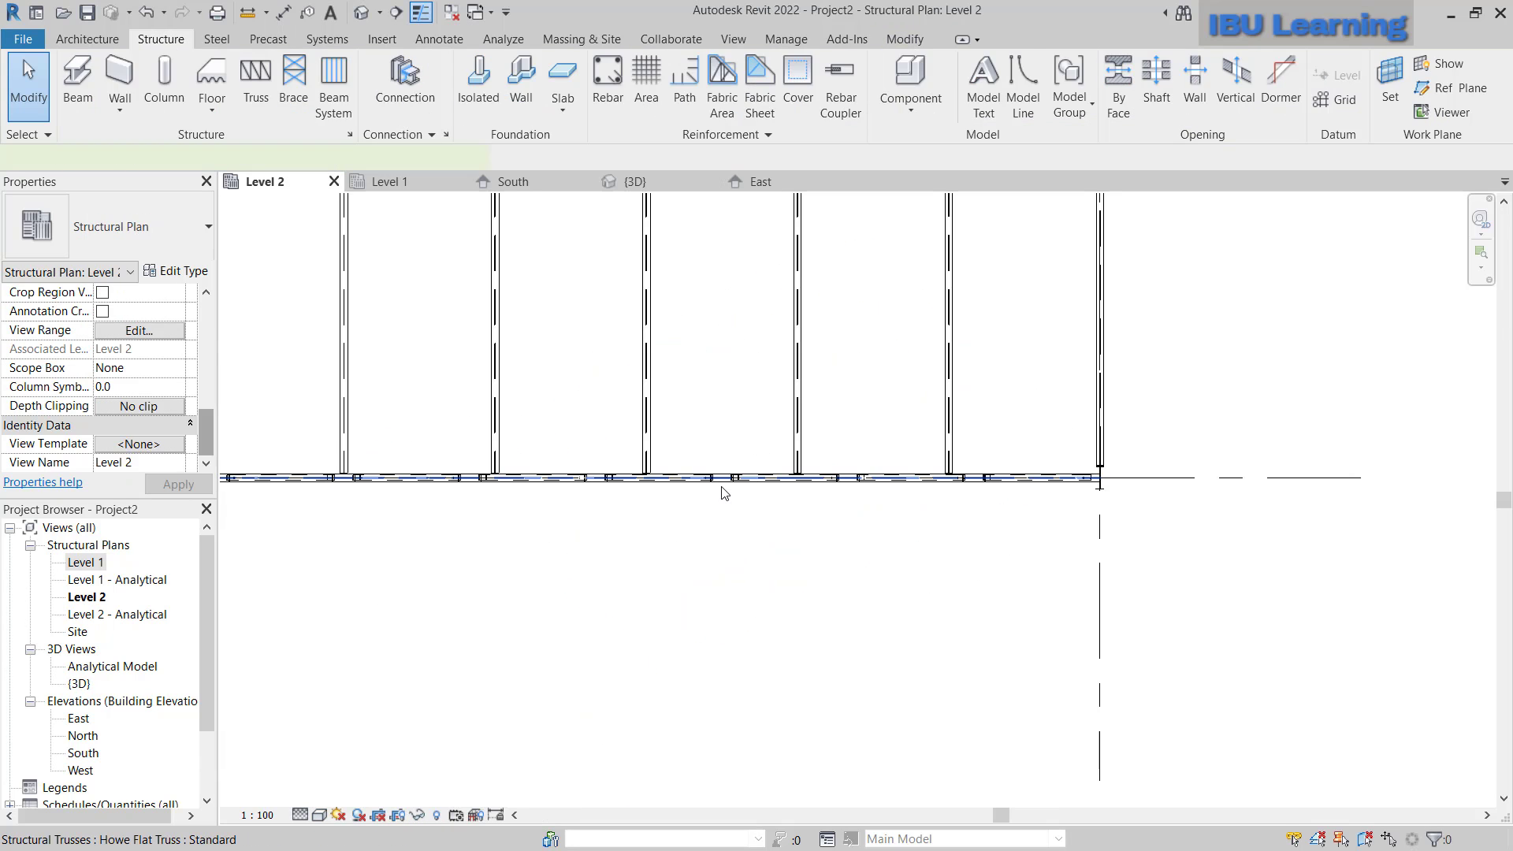
pyautogui.click(630, 473)
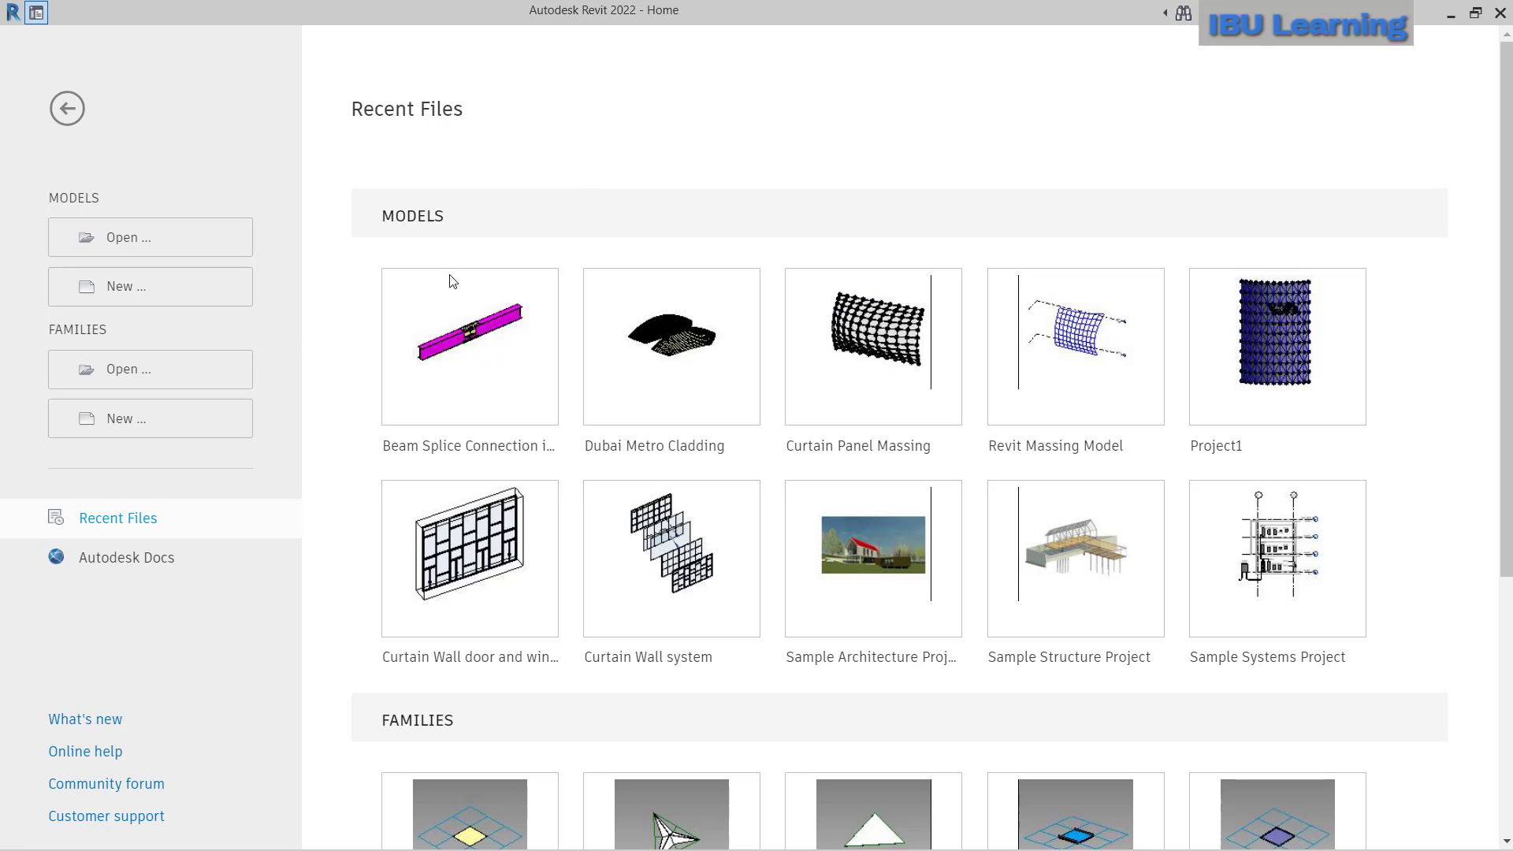
# - Create a new project from the Structural Template and open the Level 1 structural plan
pyautogui.click(135, 294)
pyautogui.click(677, 393)
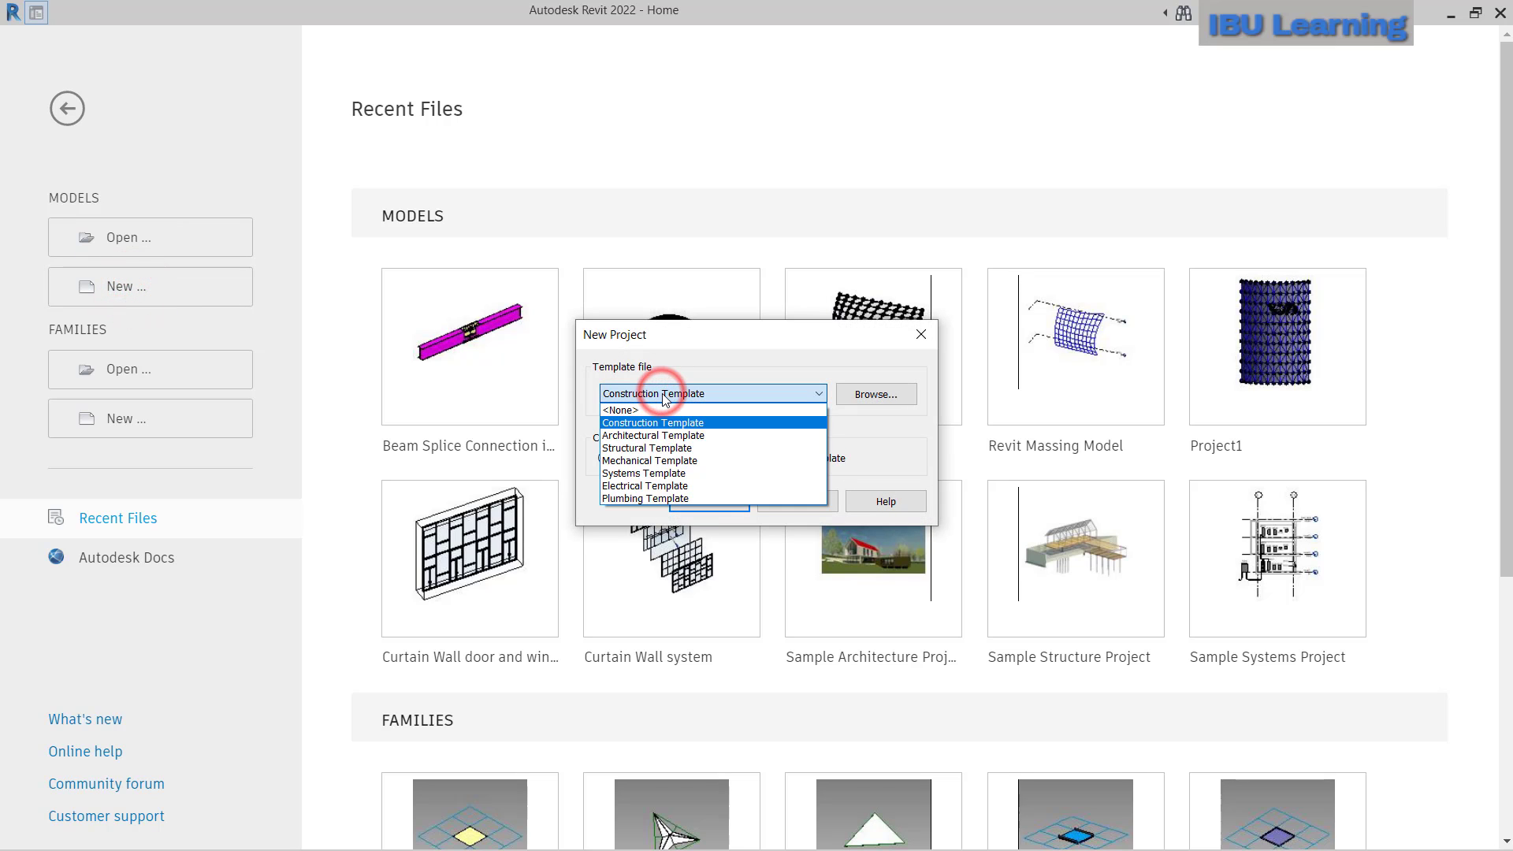
pyautogui.click(660, 448)
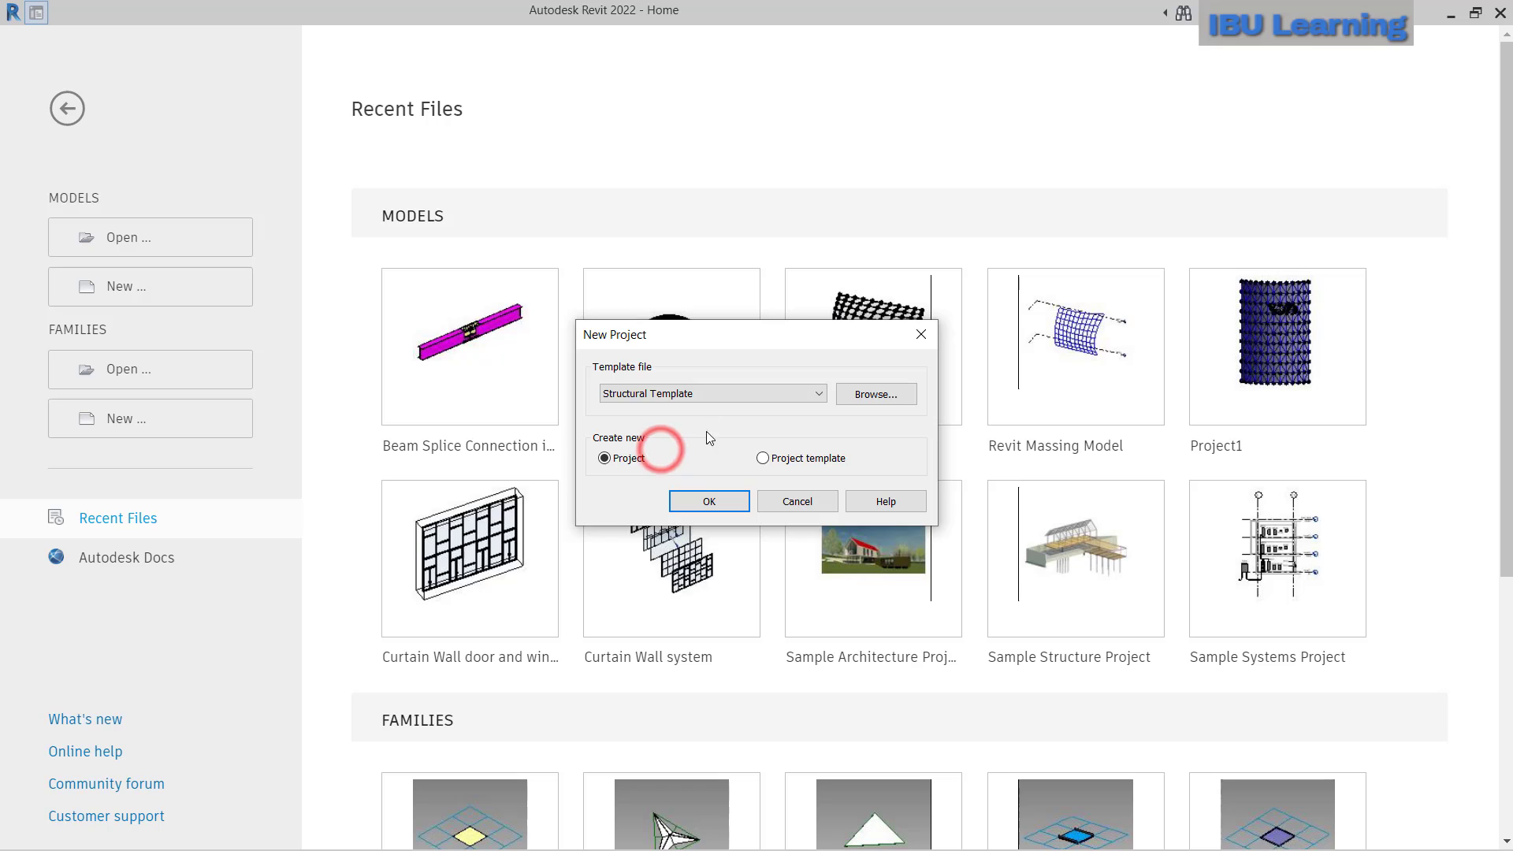
pyautogui.click(709, 502)
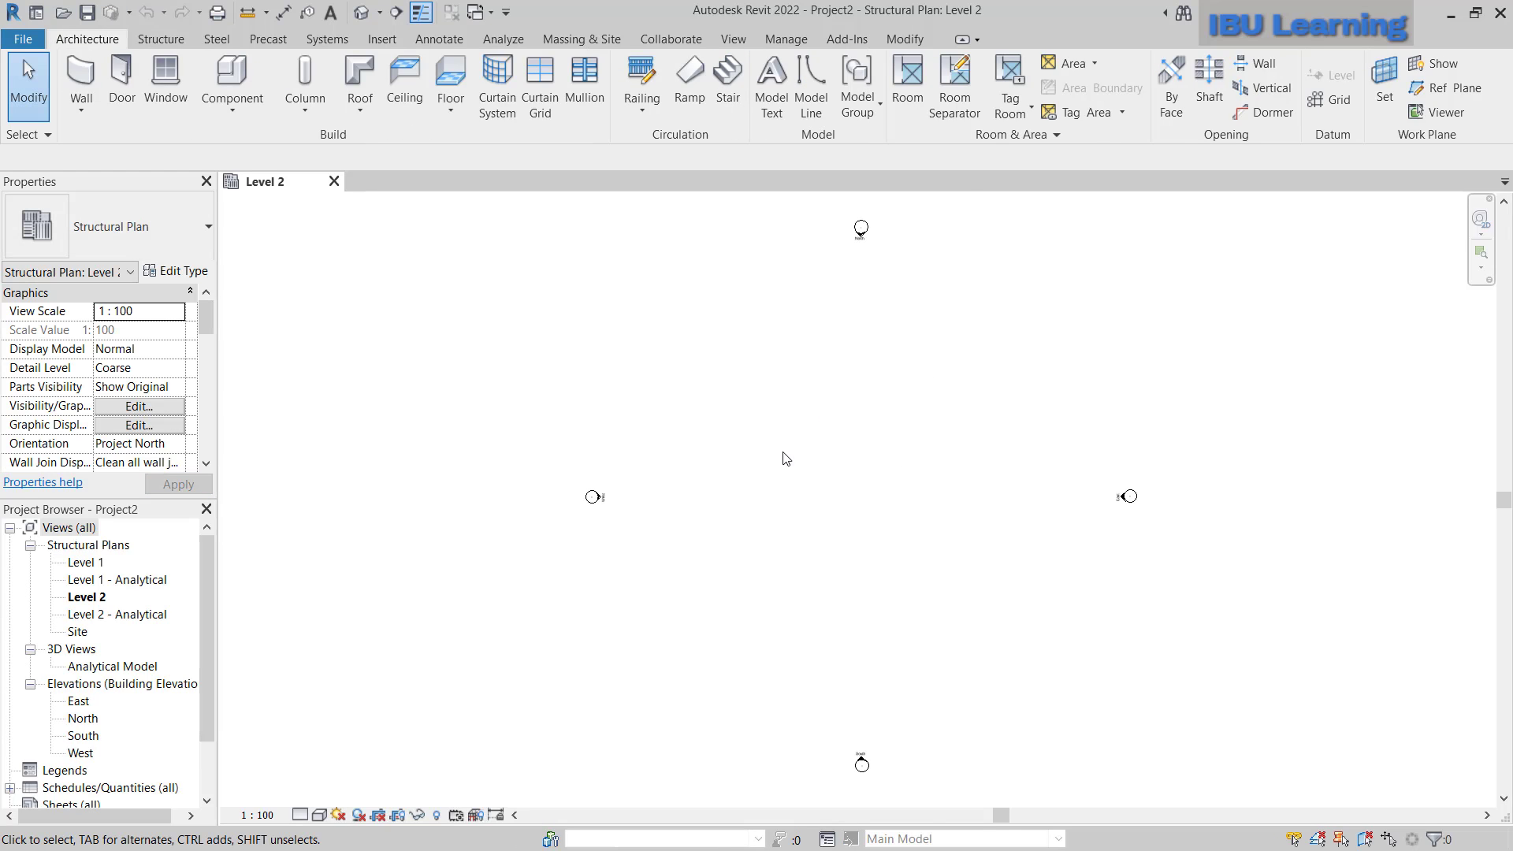
pyautogui.doubleClick(87, 563)
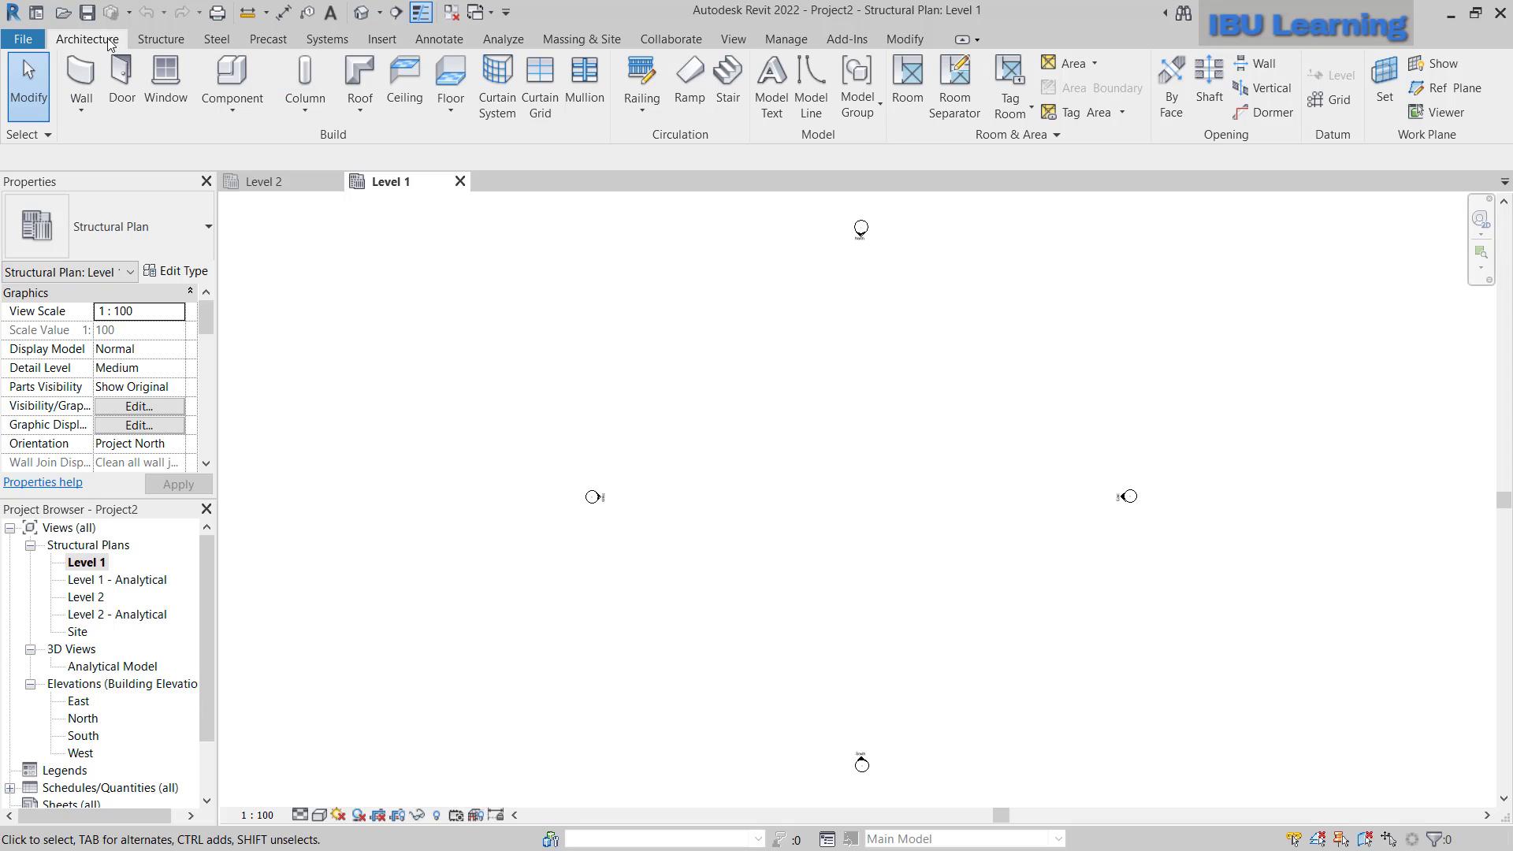
# - Draw two parallel vertical grid lines, 1 and 2, about 18700 mm apart with their ends aligned
pyautogui.click(1324, 100)
pyautogui.click(754, 575)
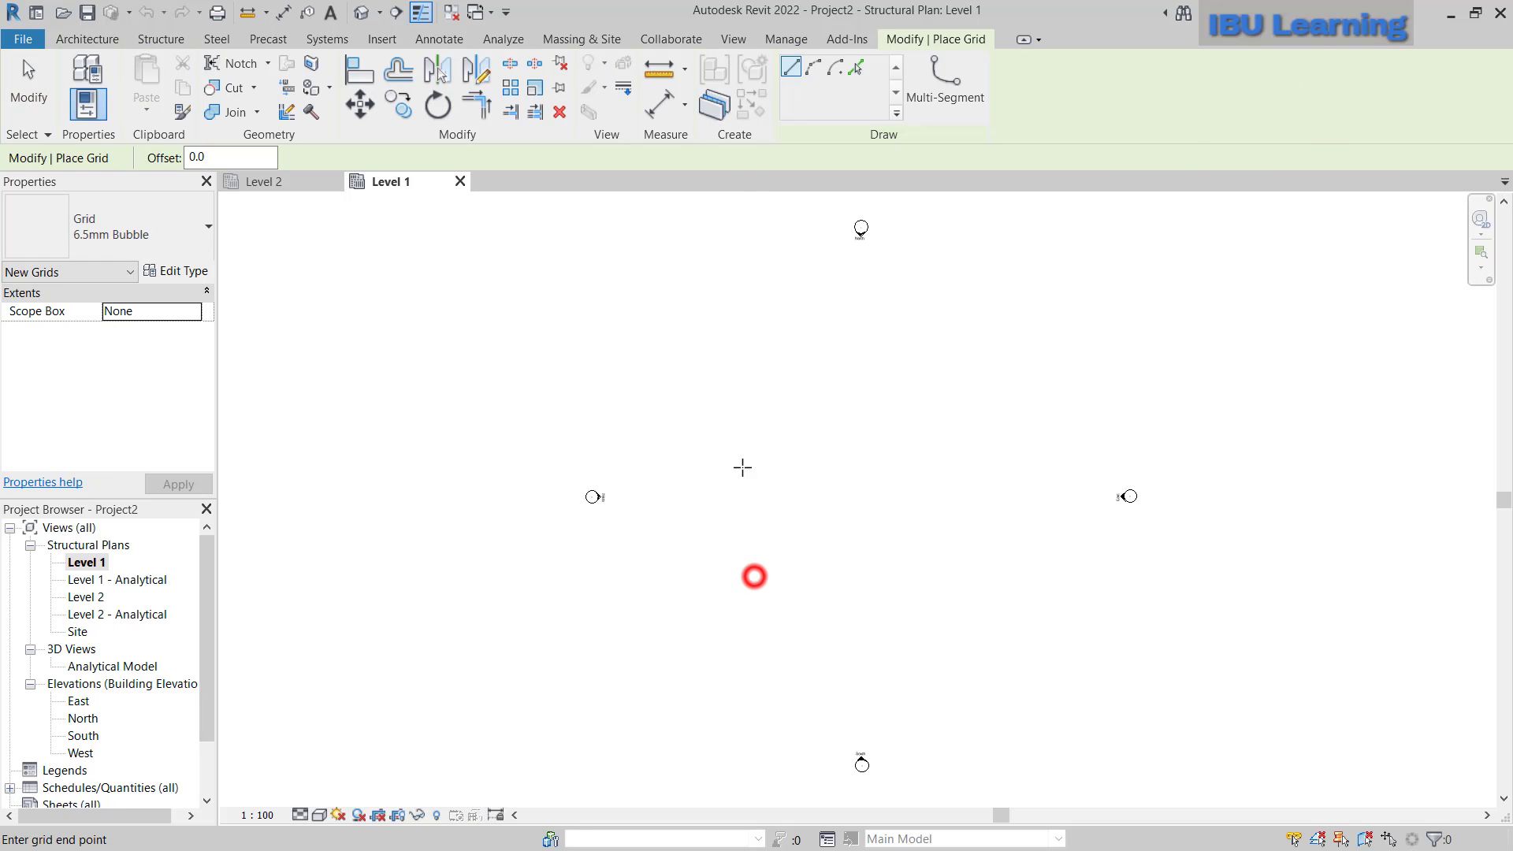
pyautogui.click(752, 362)
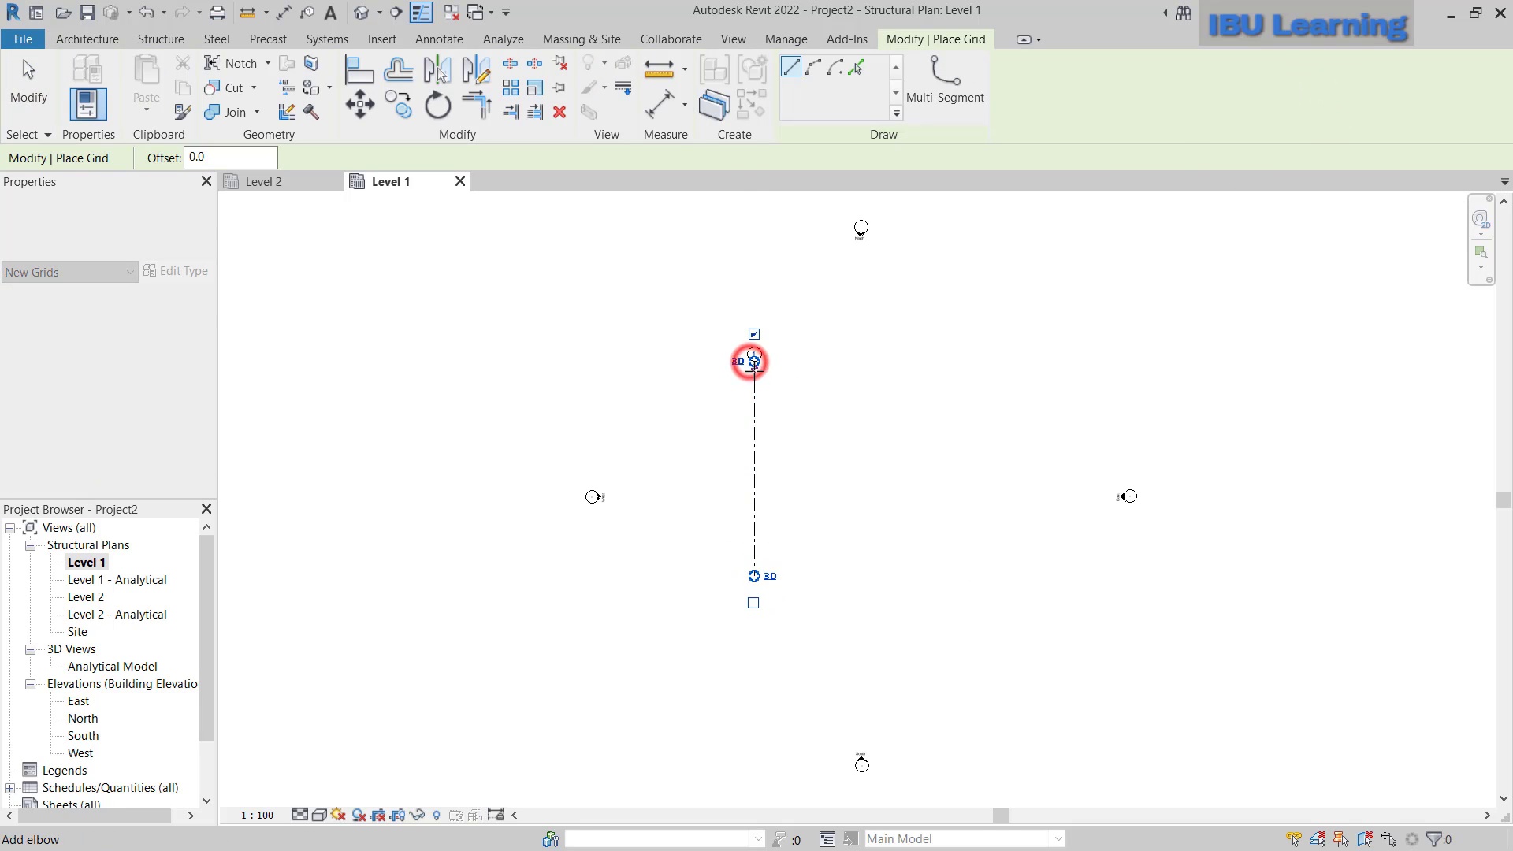
pyautogui.scroll(3, 751, 364)
pyautogui.moveTo(821, 392); pyautogui.dragTo(794, 338, button='middle')
pyautogui.scroll(-1, 780, 331)
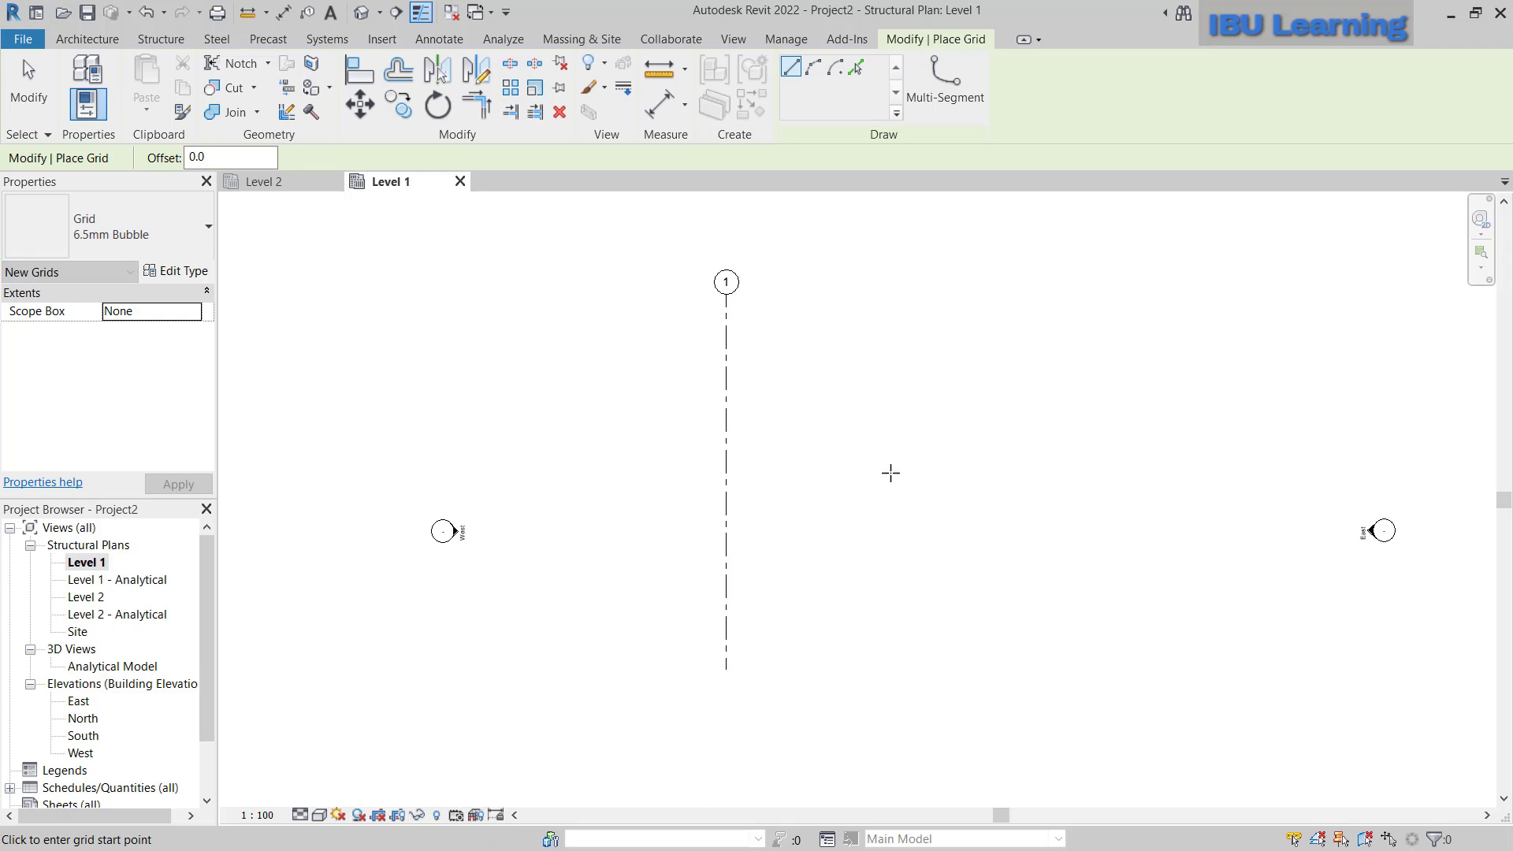
pyautogui.click(1076, 668)
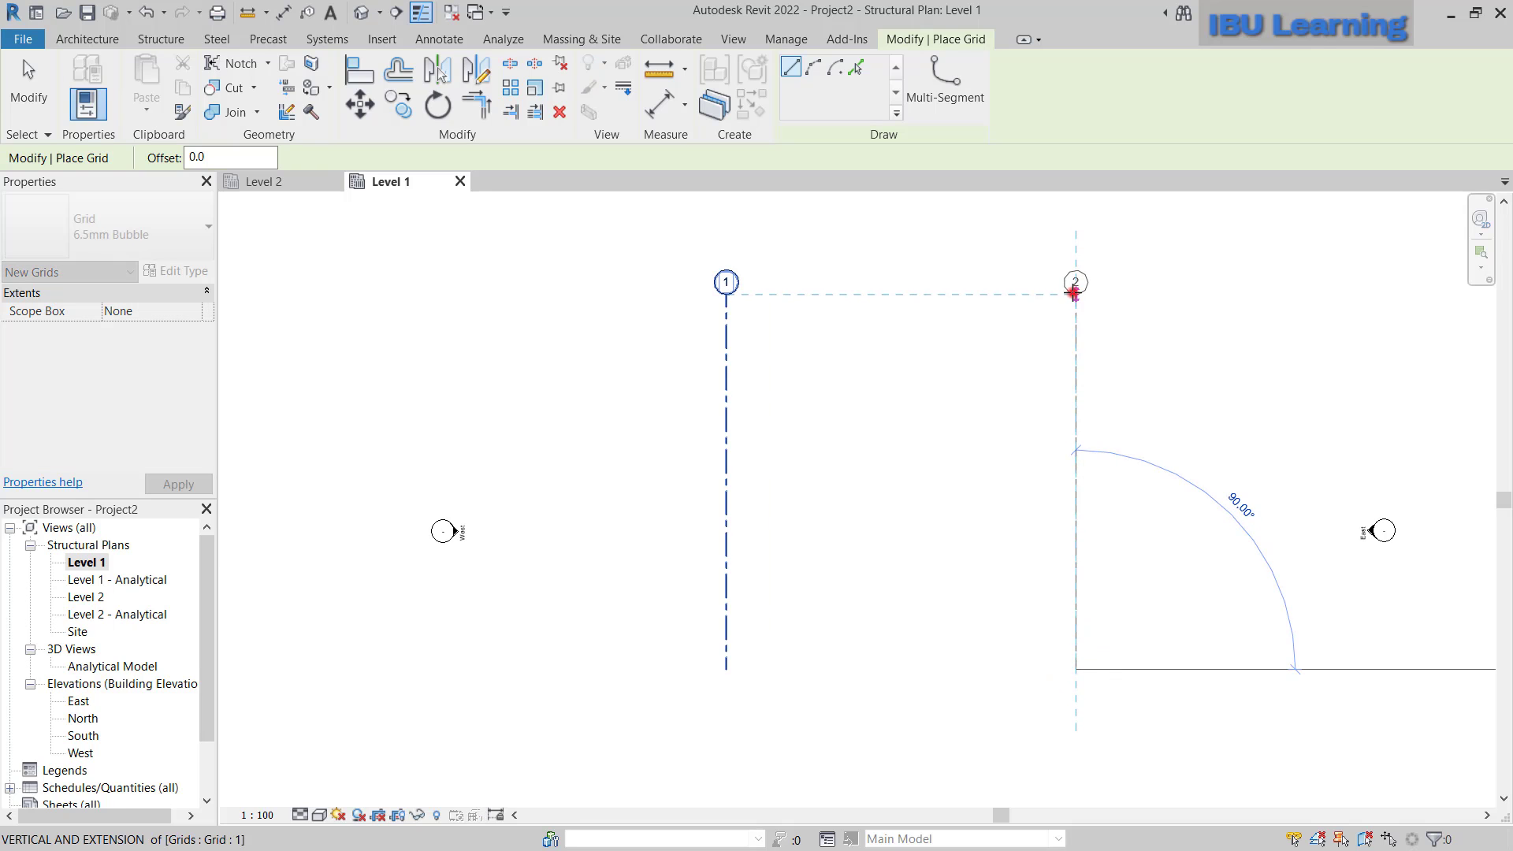
pyautogui.click(1075, 292)
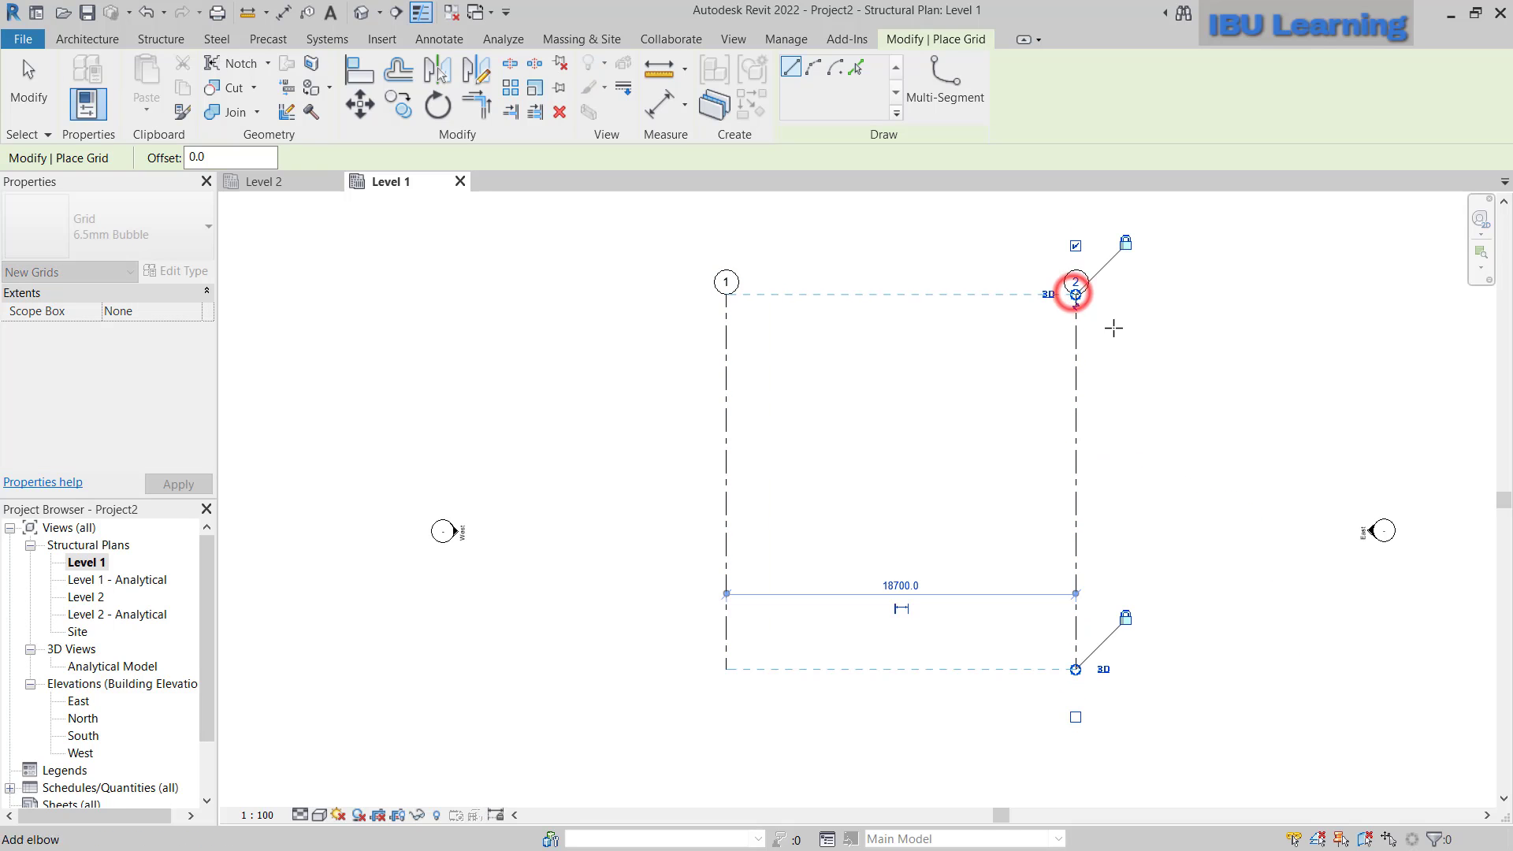
# - Draw two horizontal grid lines, 3 and 4, about 12300 mm apart, both crossing grids 1 and 2
pyautogui.click(1165, 365)
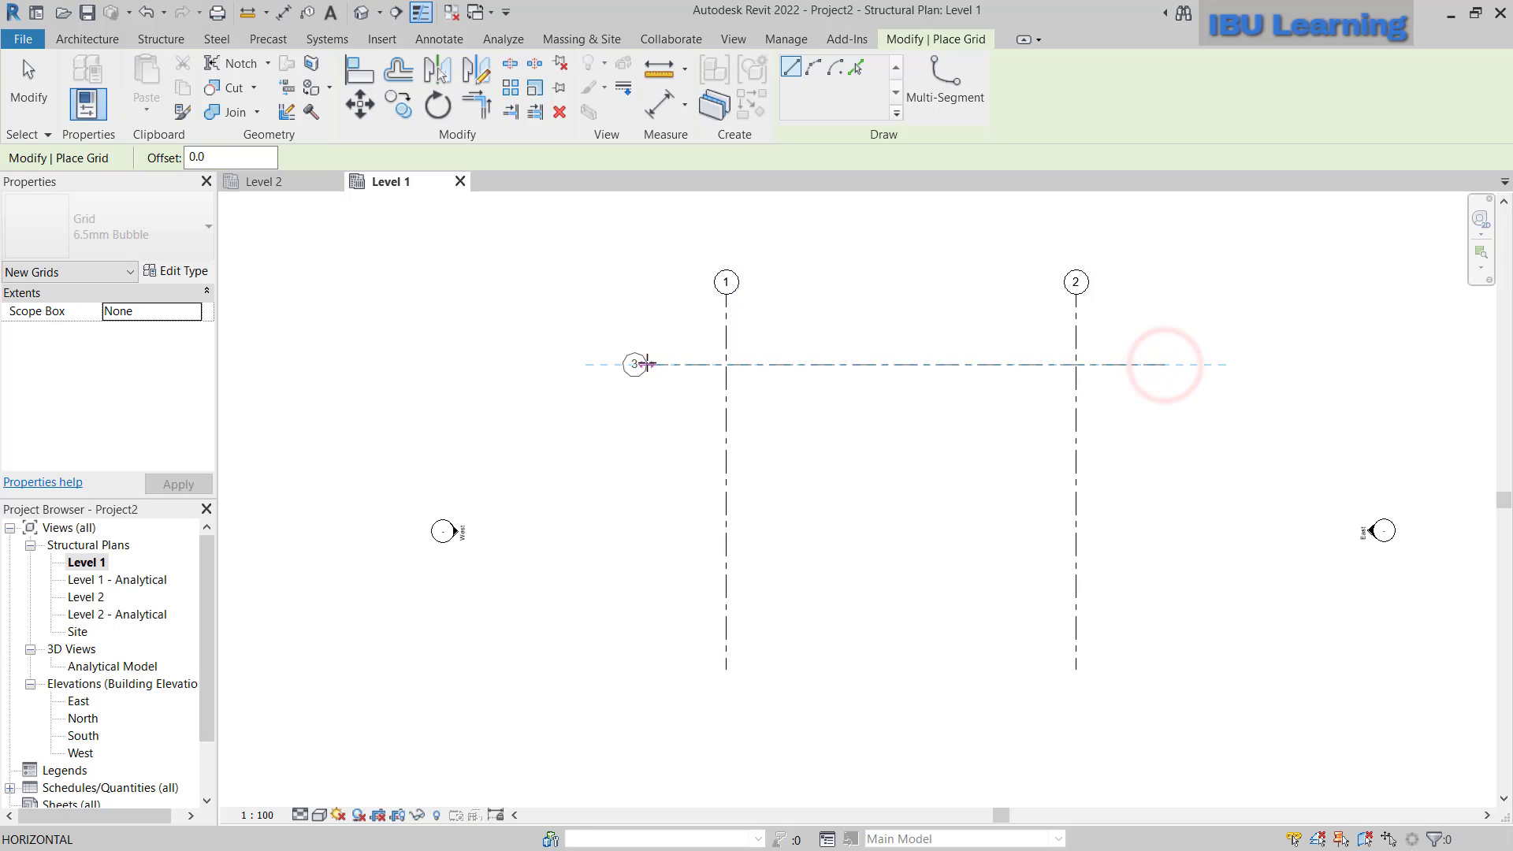
pyautogui.click(643, 363)
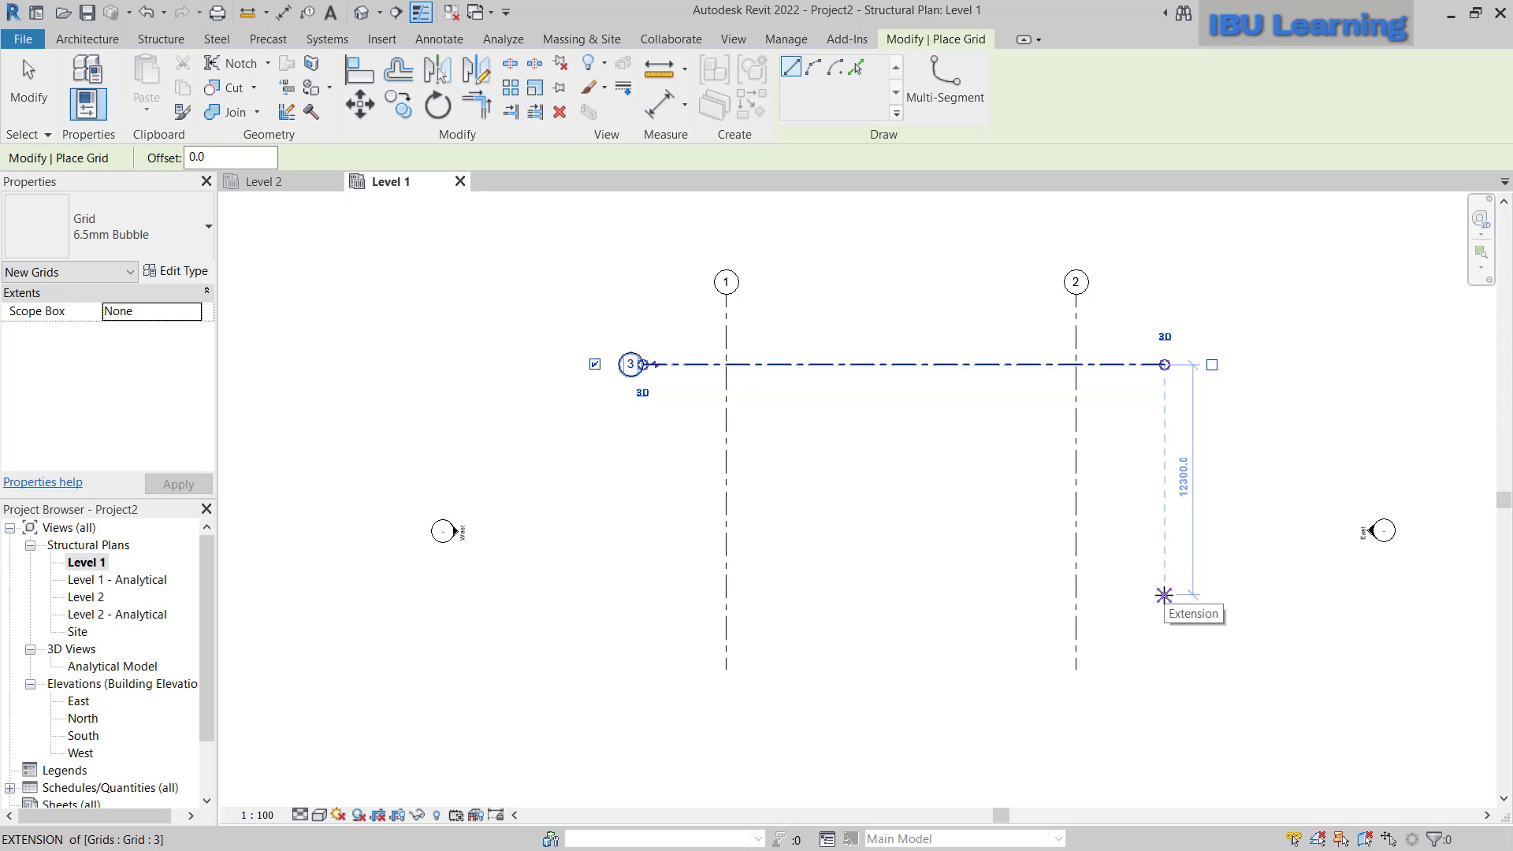
pyautogui.click(1165, 595)
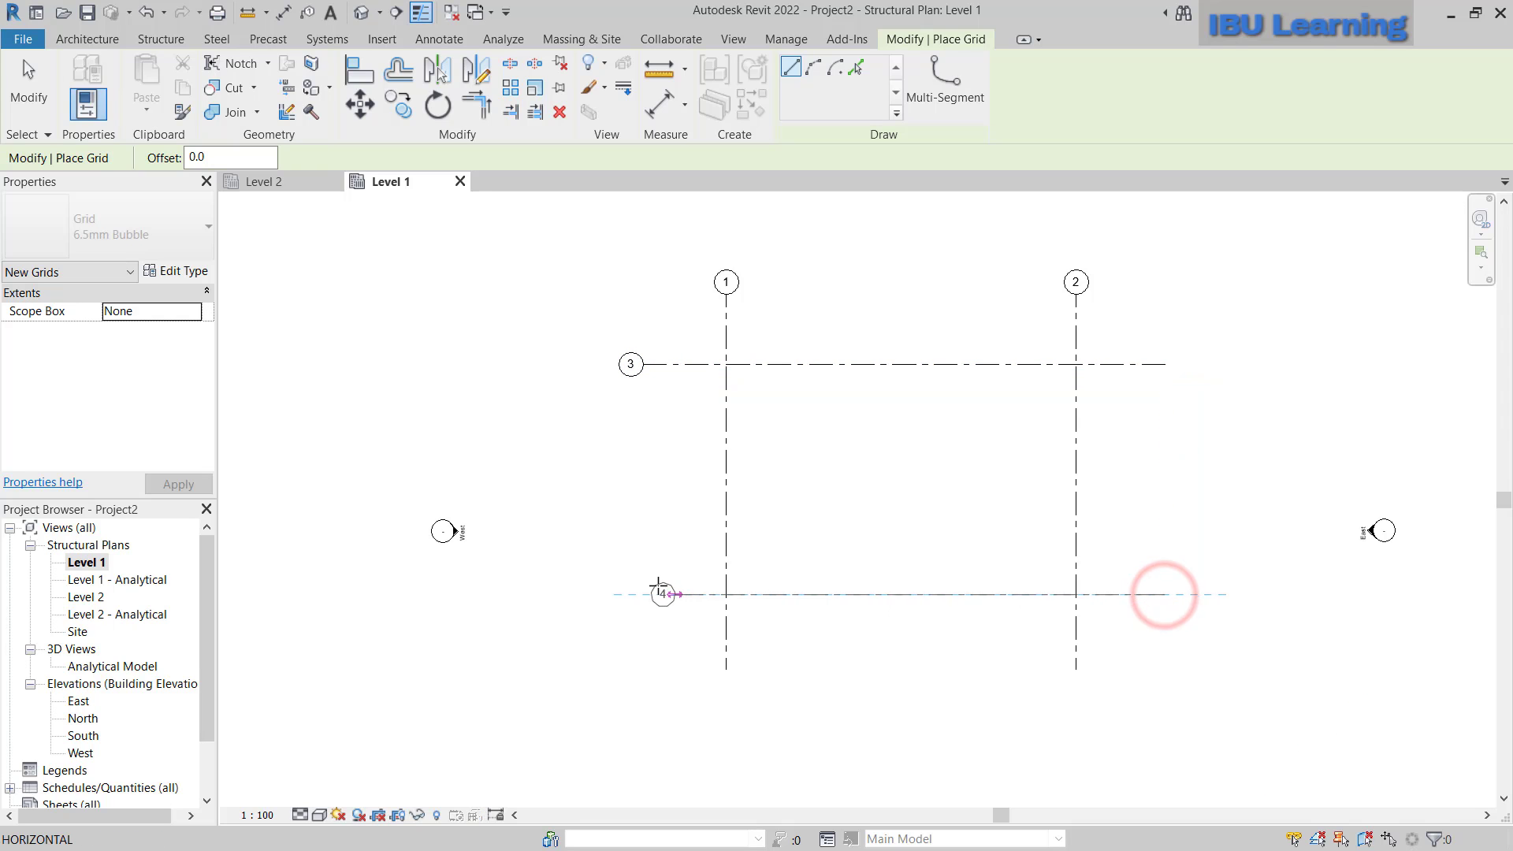
pyautogui.click(643, 587)
pyautogui.press('Escape')
pyautogui.press('Escape')
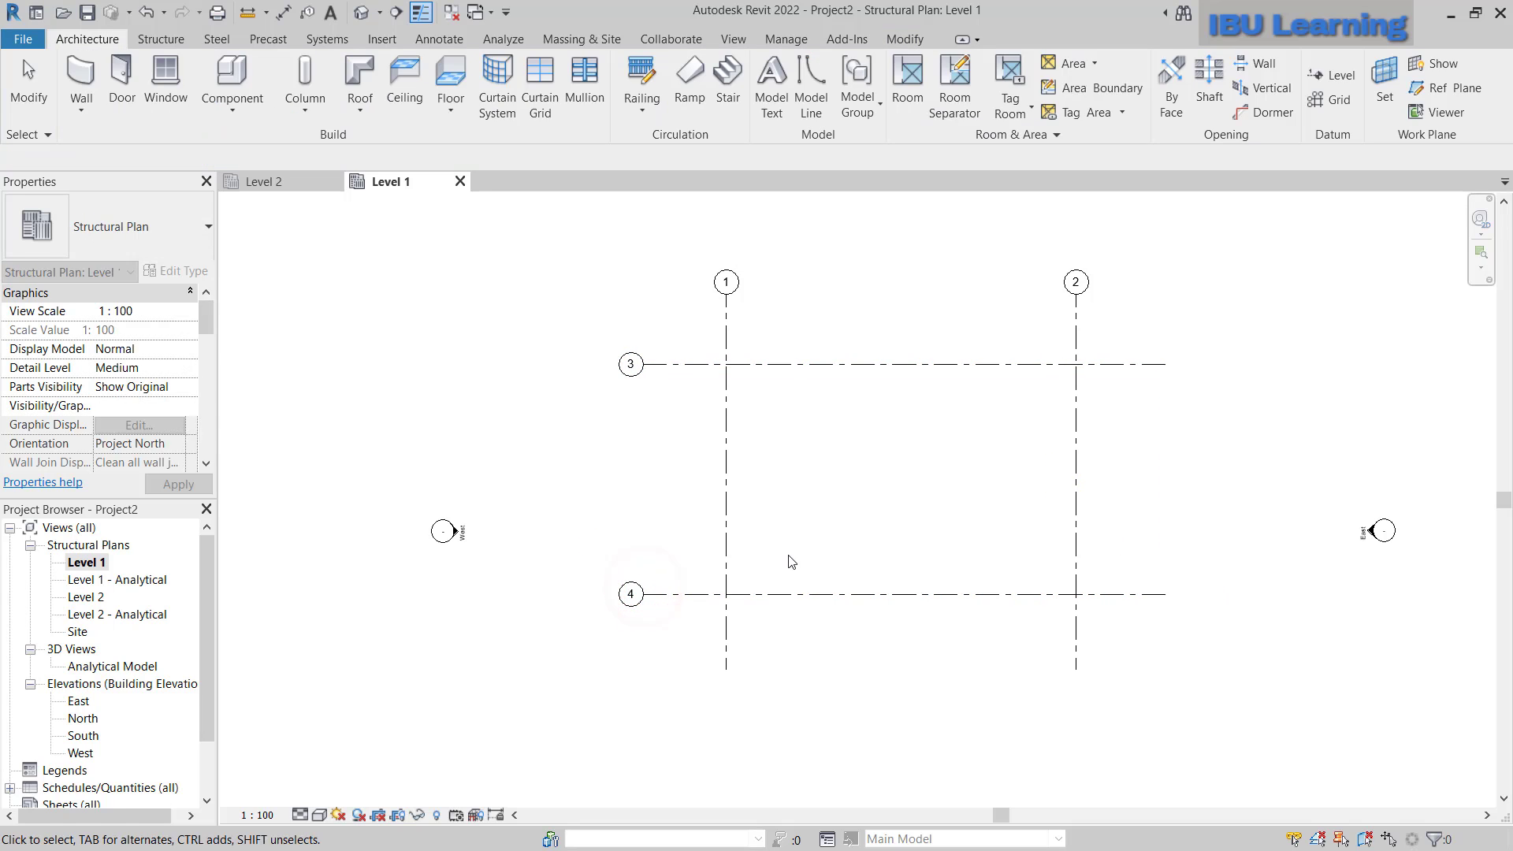
# - Set the spacing between grids 1 and 2 to 20000 mm and check the spacing between grids 3 and 4
pyautogui.click(976, 603)
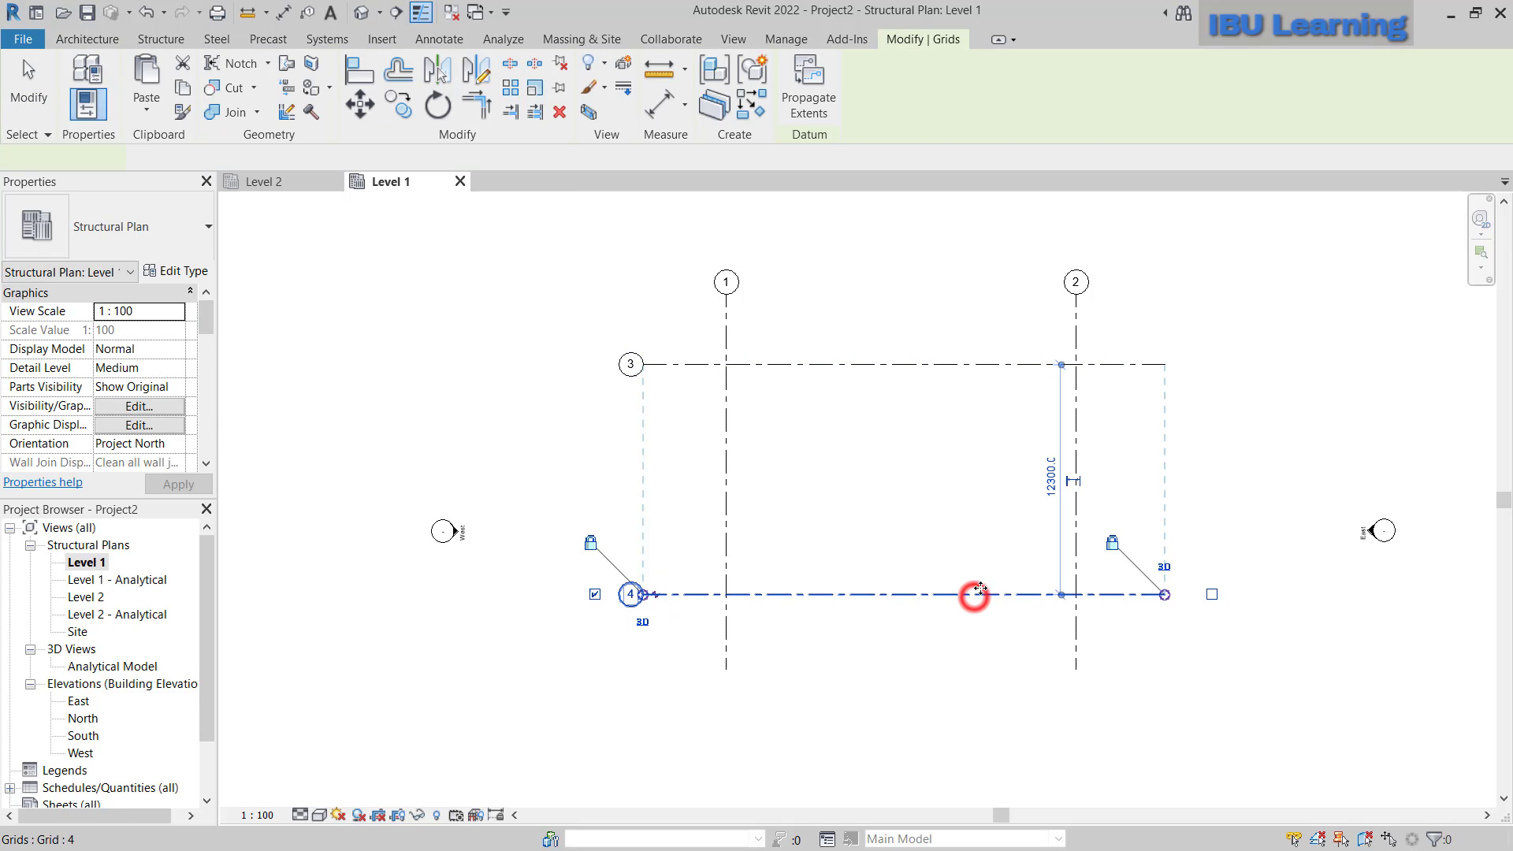
pyautogui.click(1052, 490)
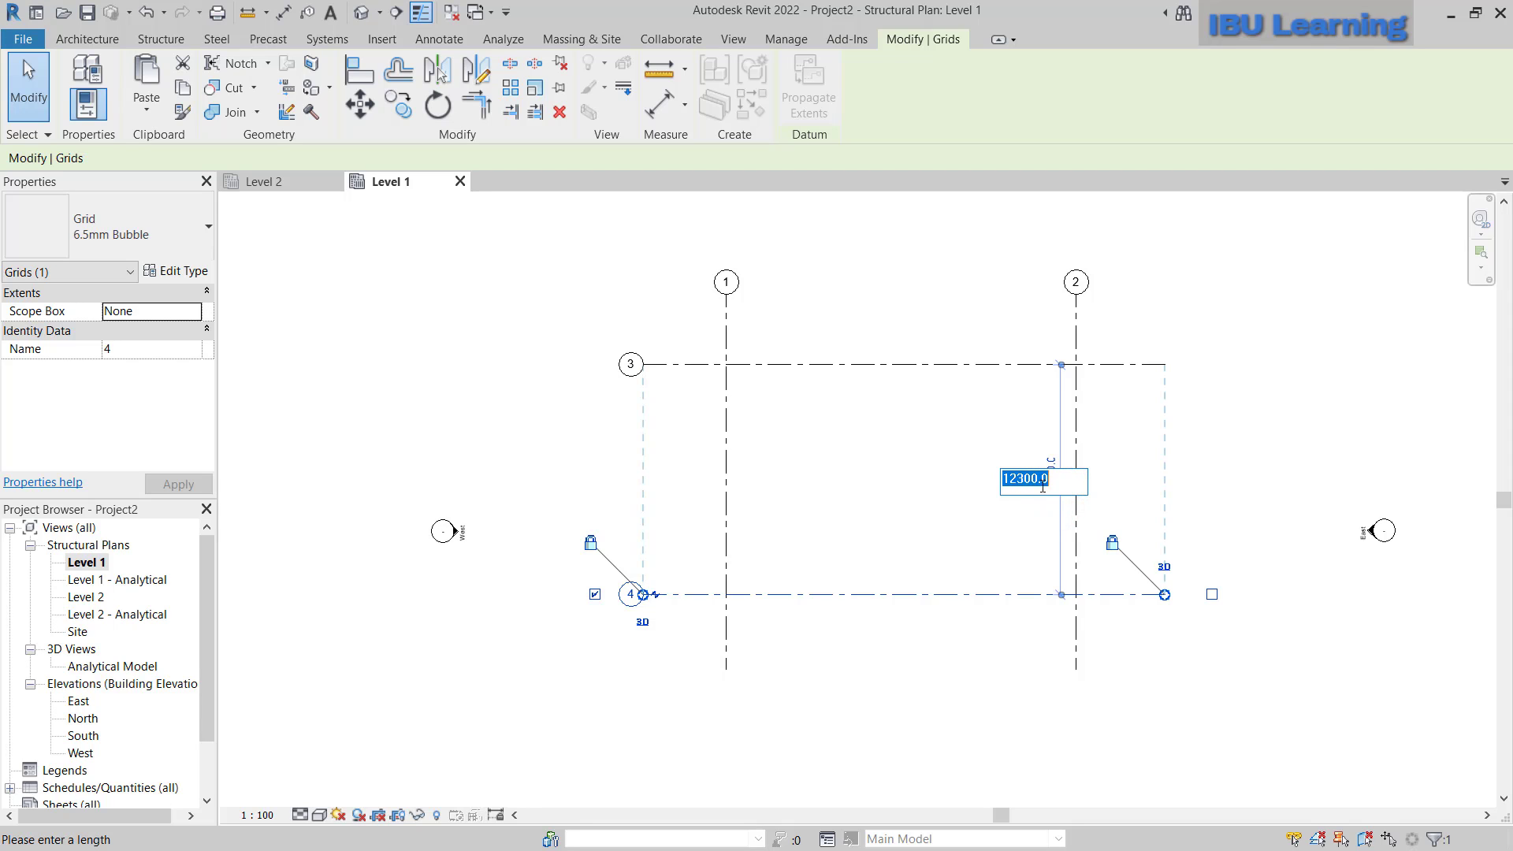
pyautogui.click(1076, 346)
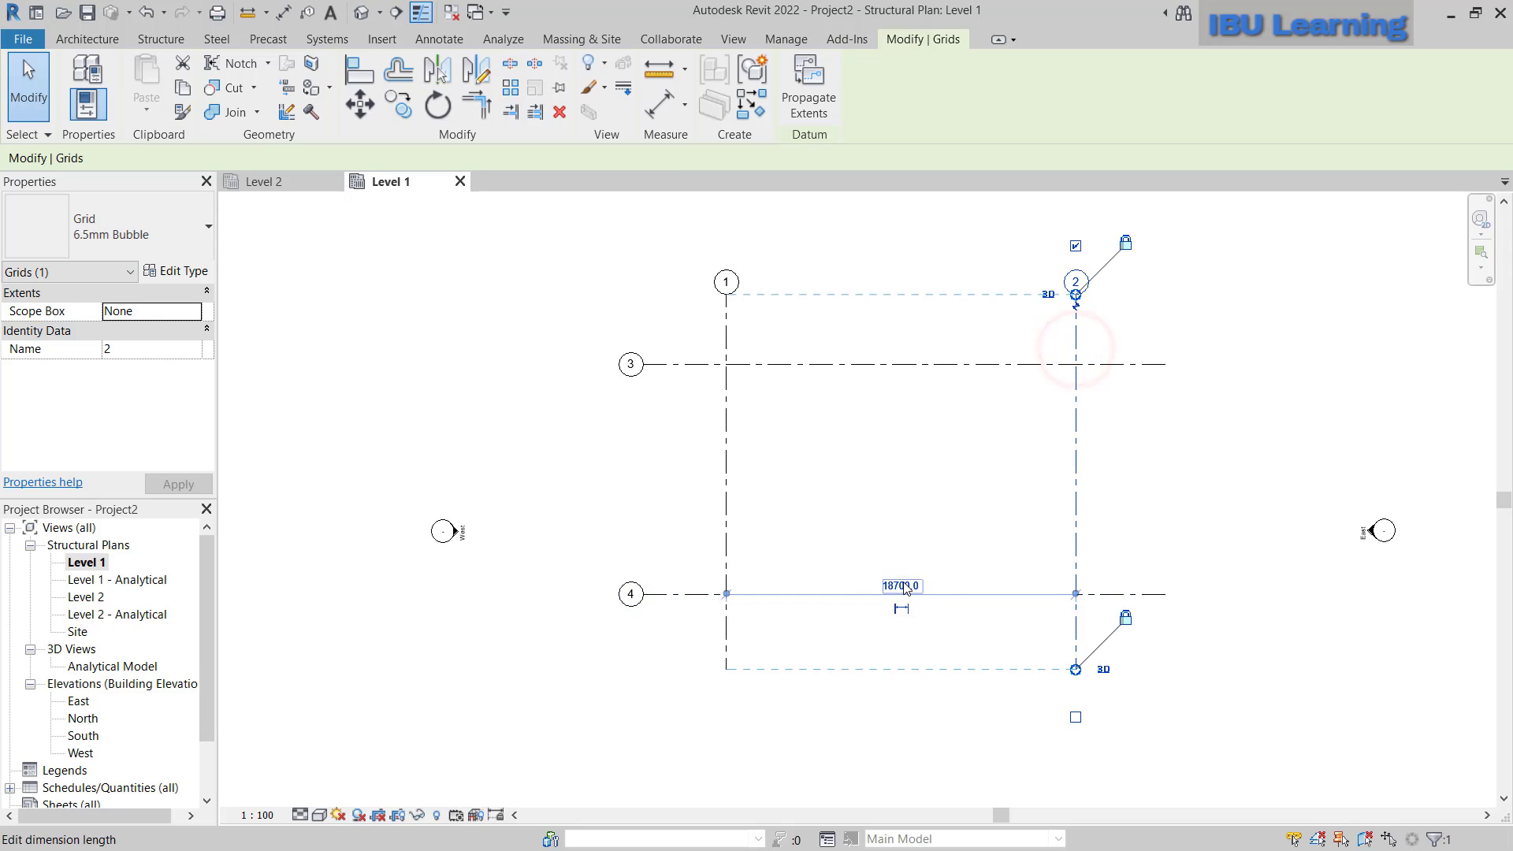
pyautogui.click(904, 587)
pyautogui.write('20')
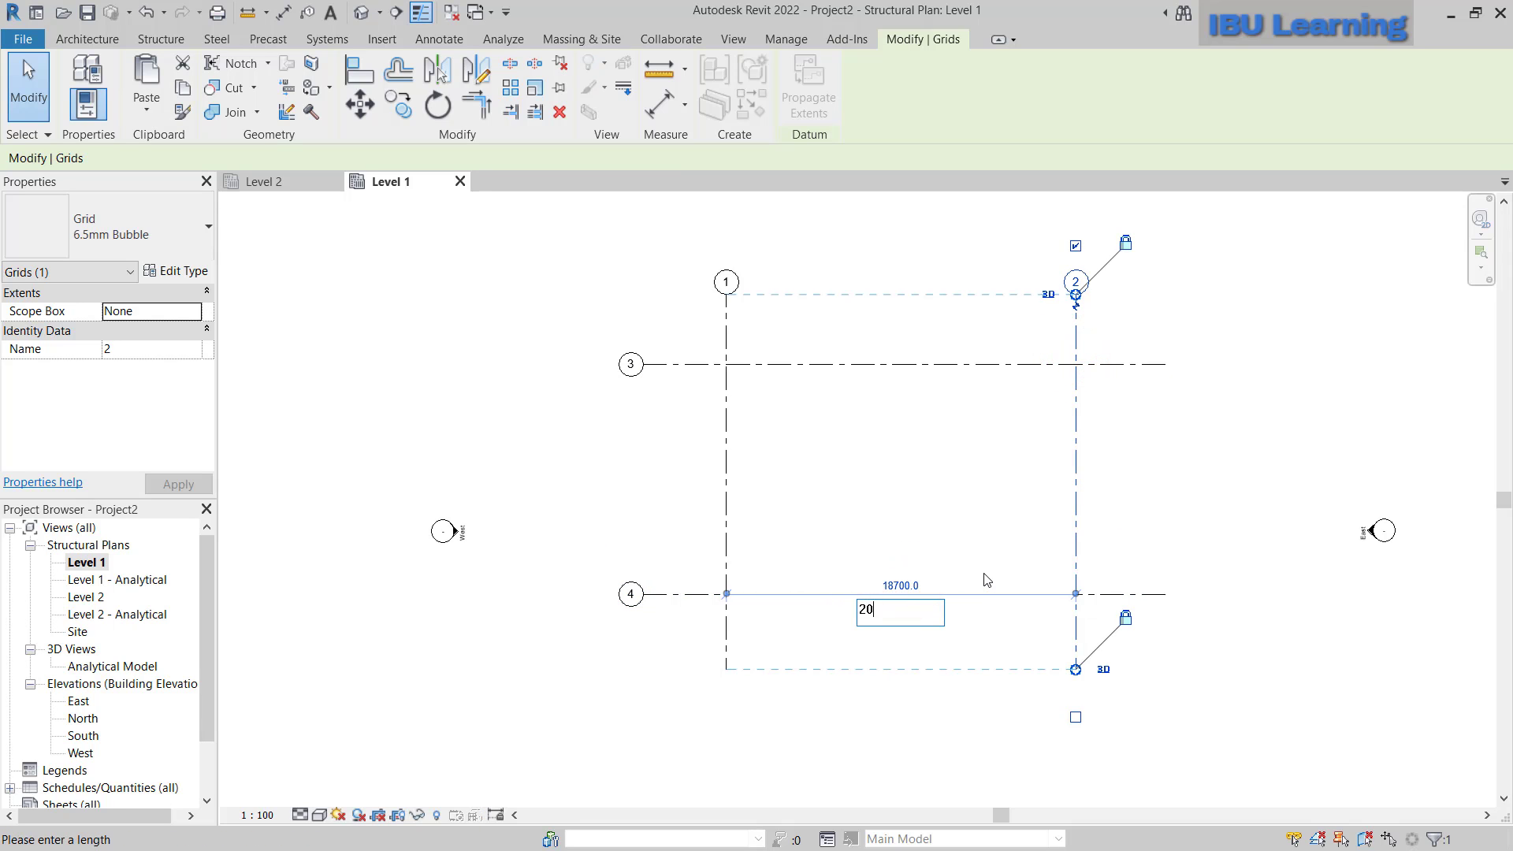
pyautogui.write('000')
pyautogui.press('Return')
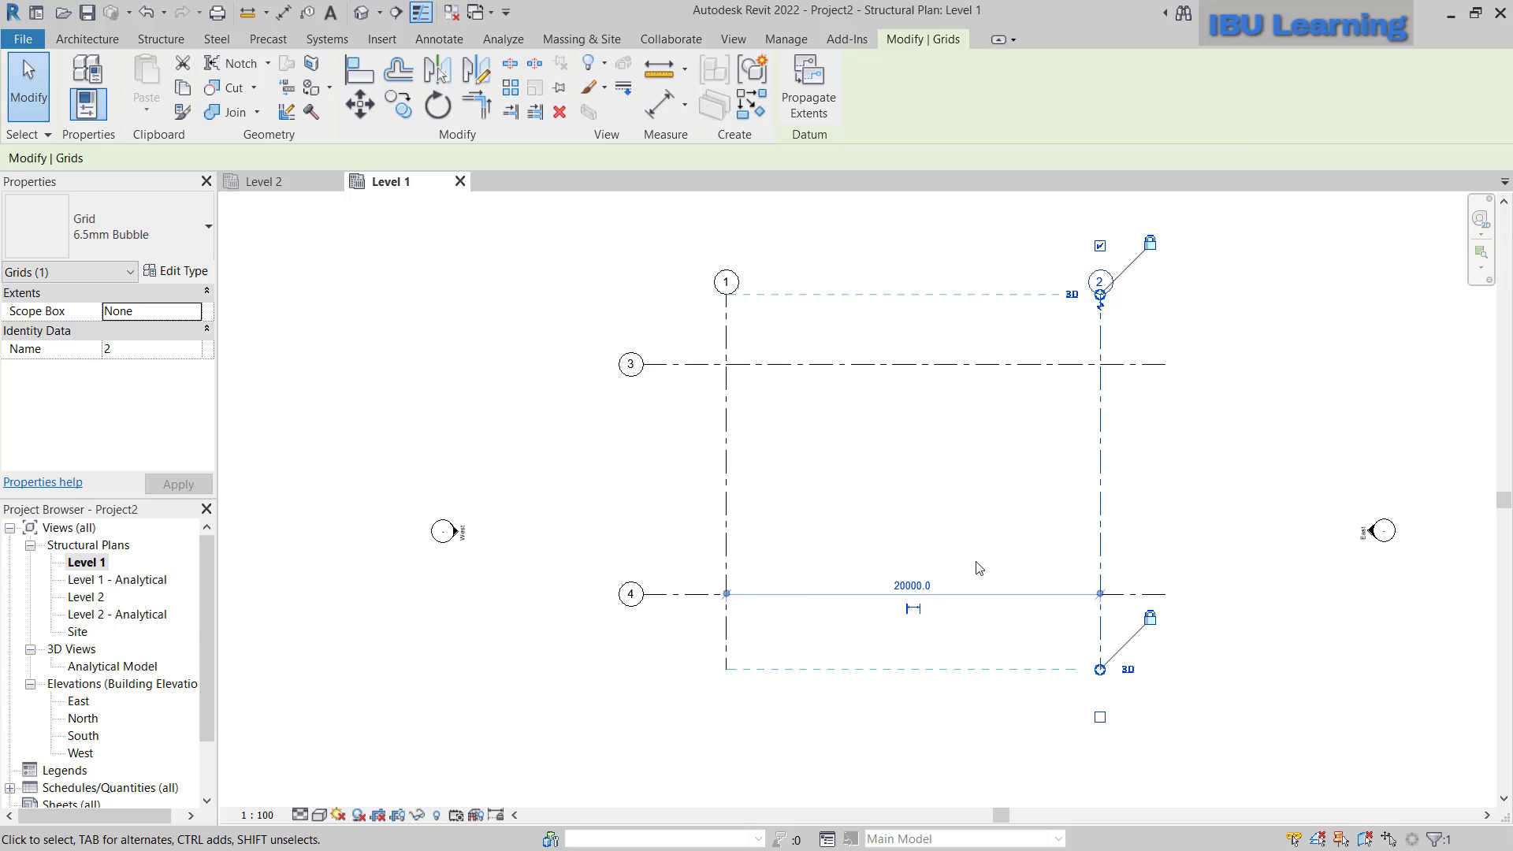
pyautogui.click(1173, 490)
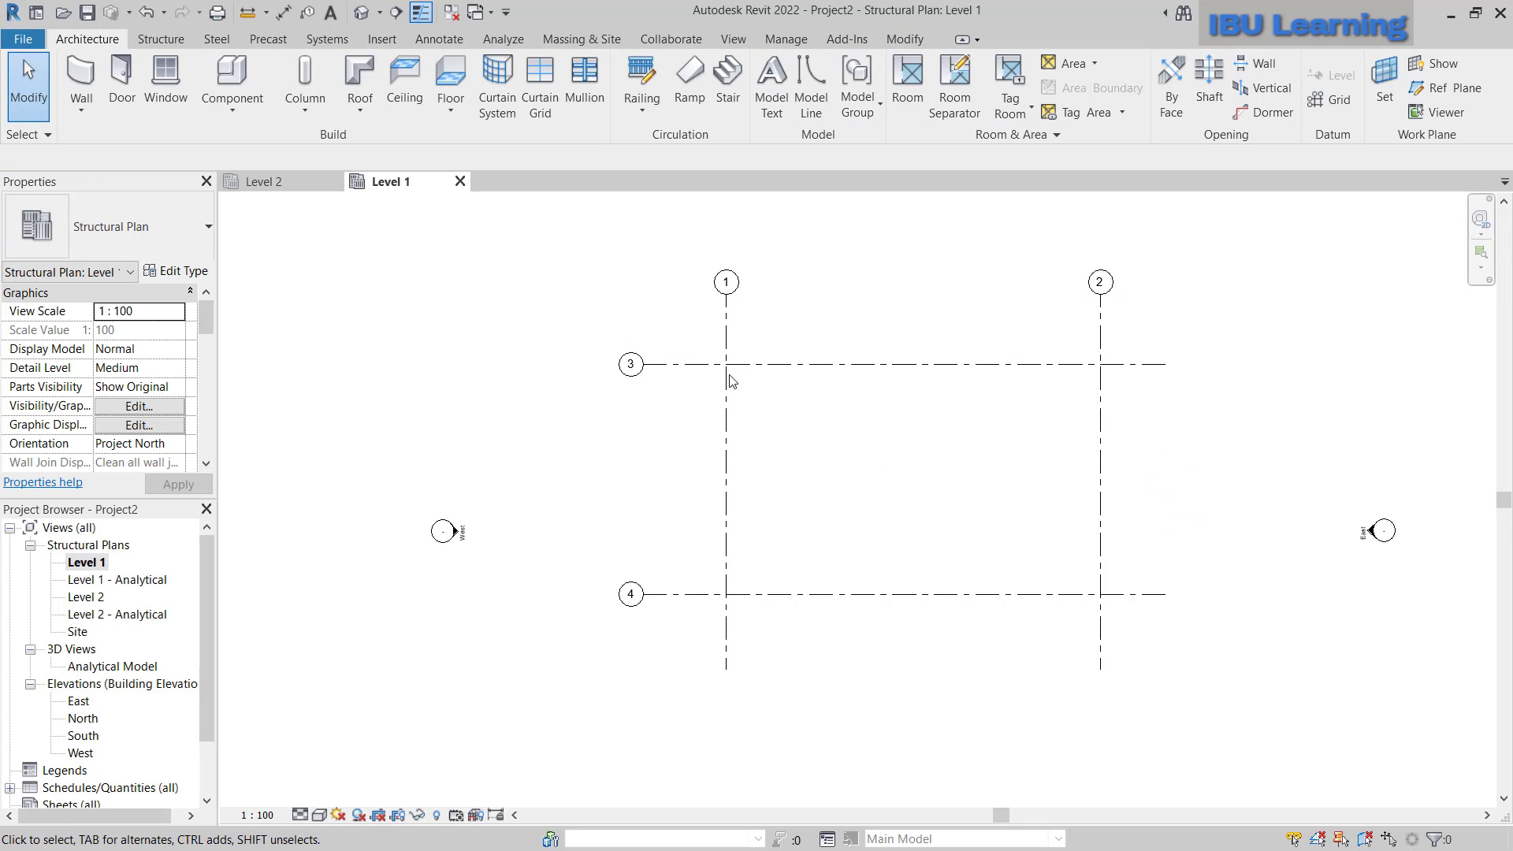
pyautogui.click(701, 596)
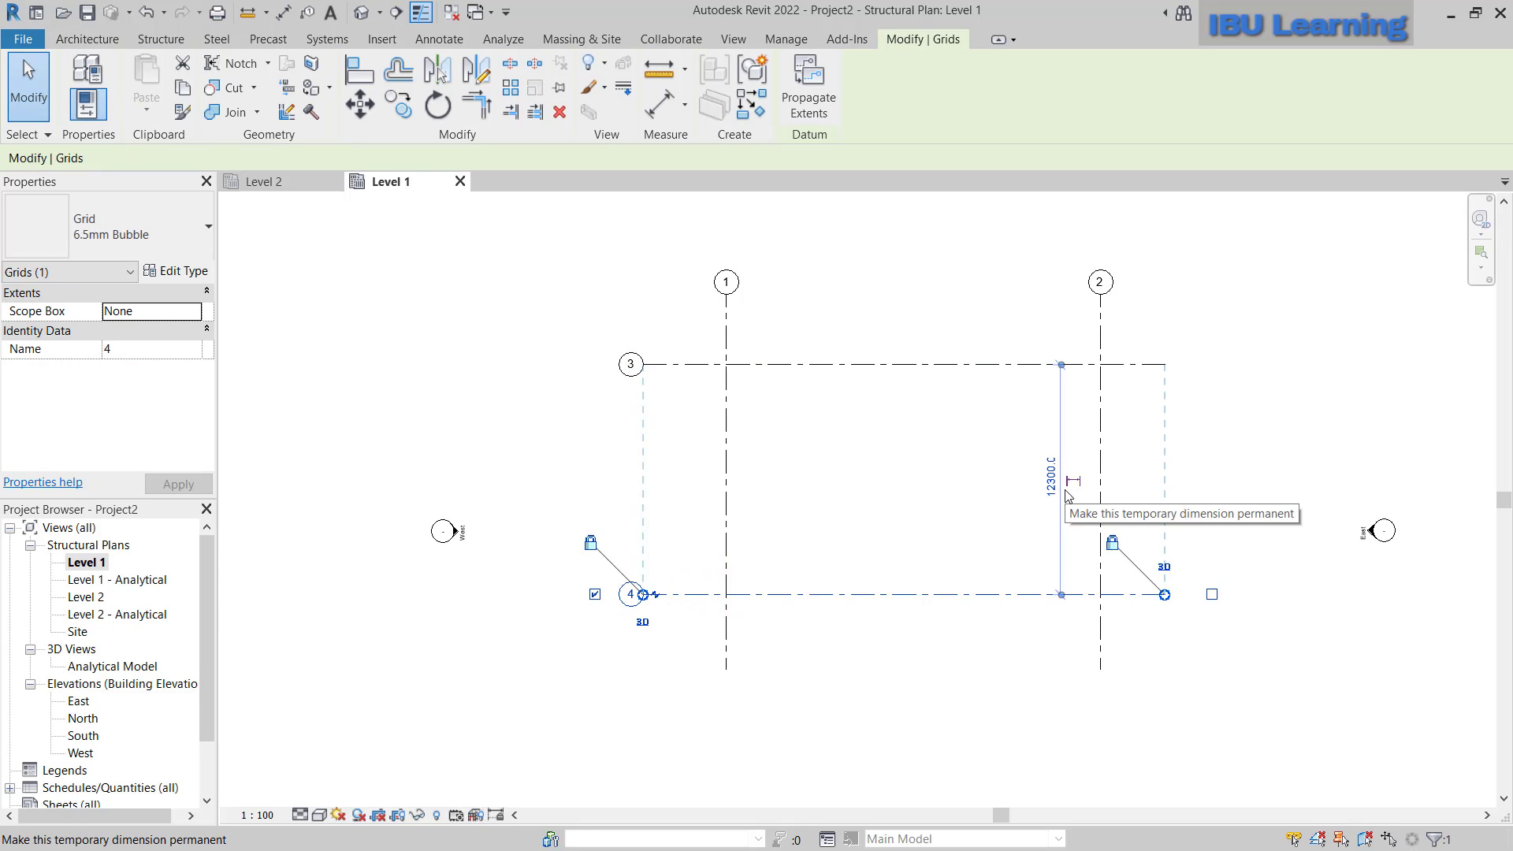
pyautogui.click(1233, 429)
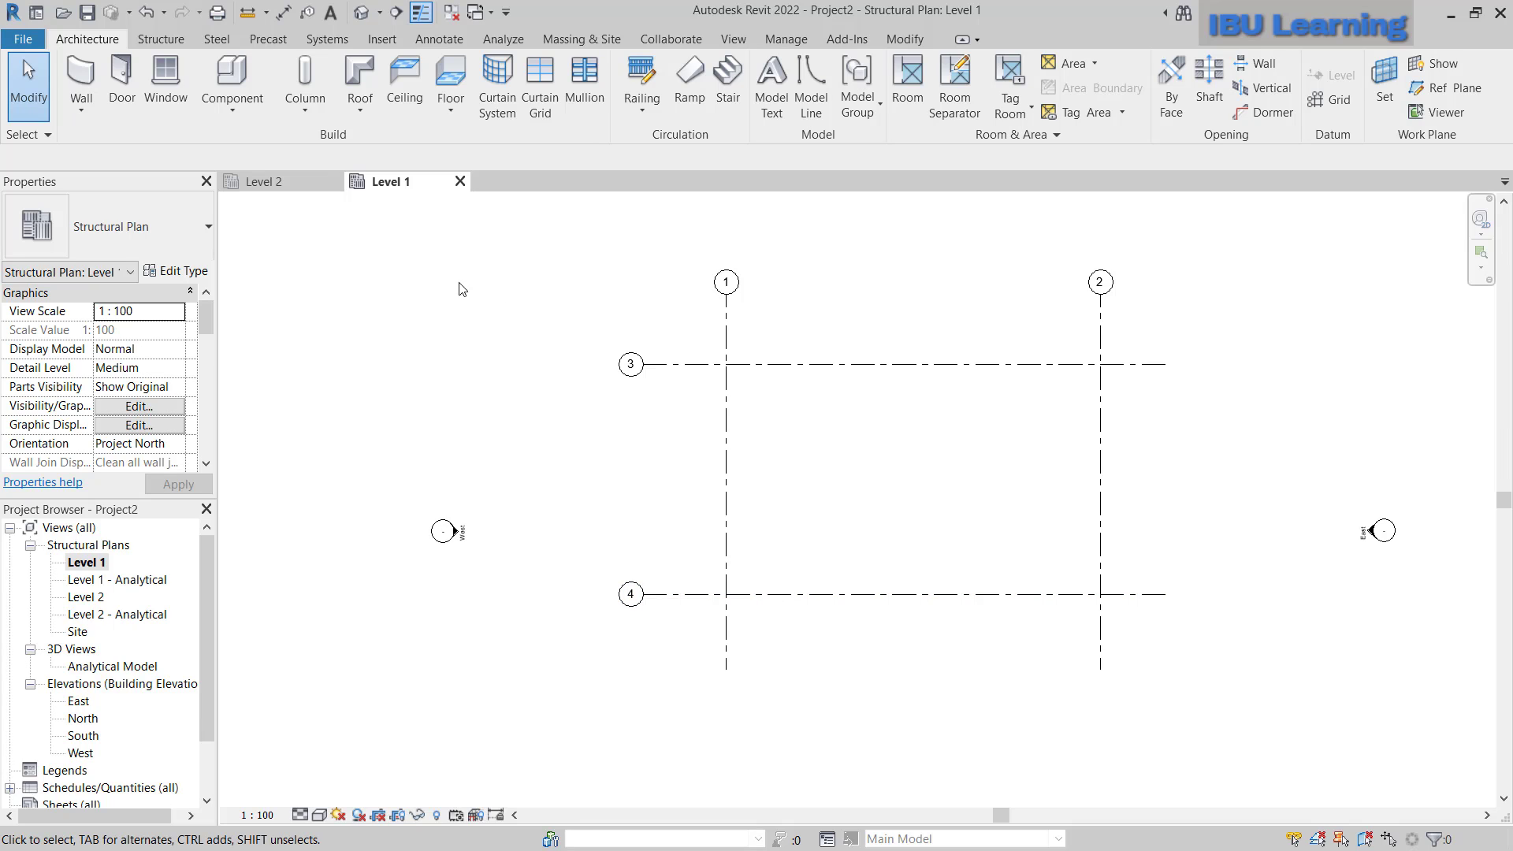
# - Start placing a vertical structural column and check the active column type
pyautogui.click(154, 41)
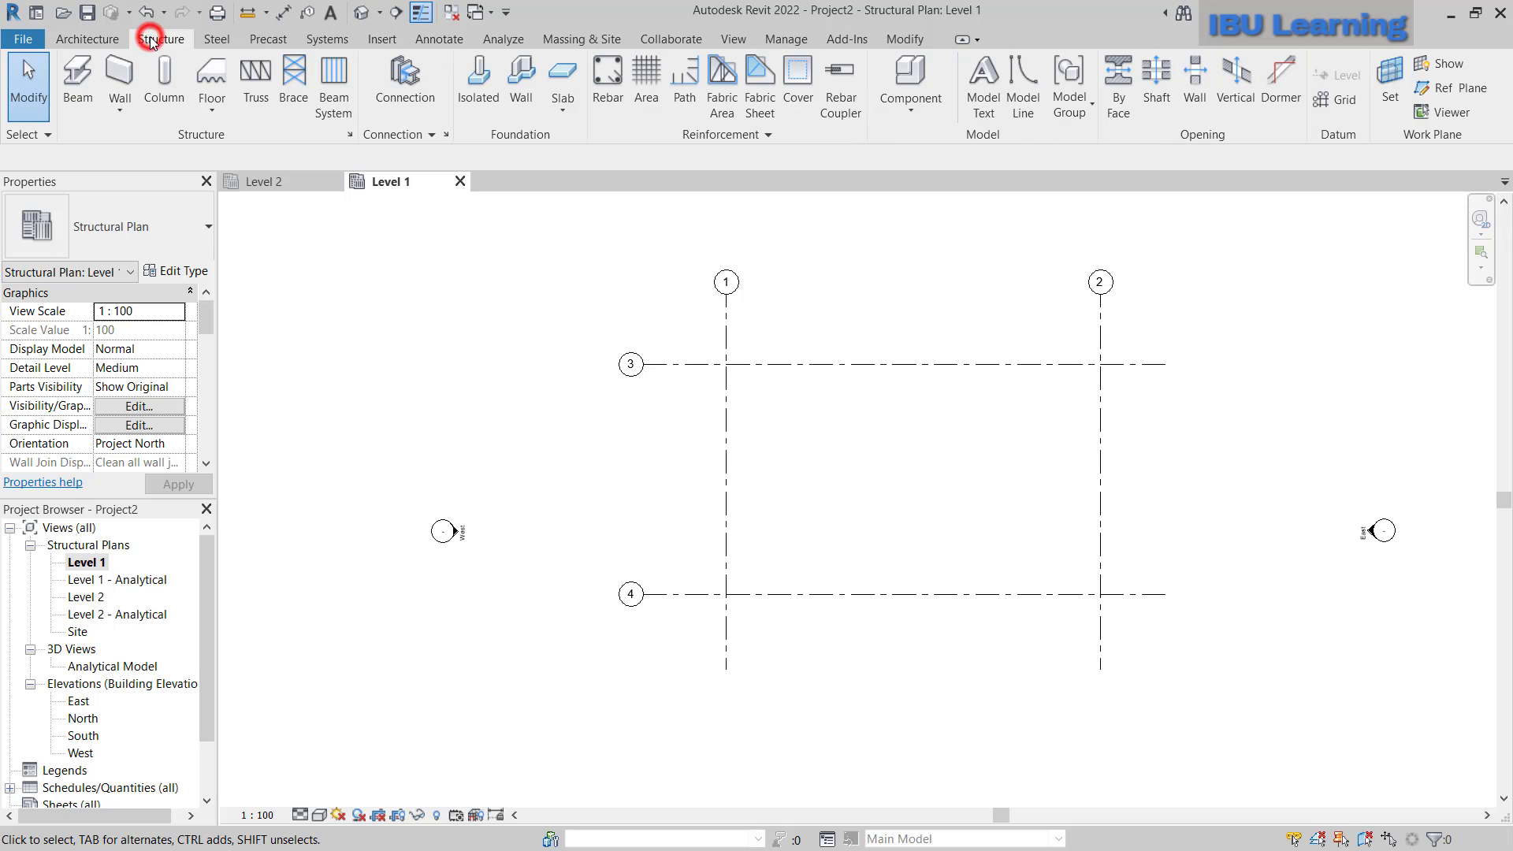
pyautogui.click(167, 79)
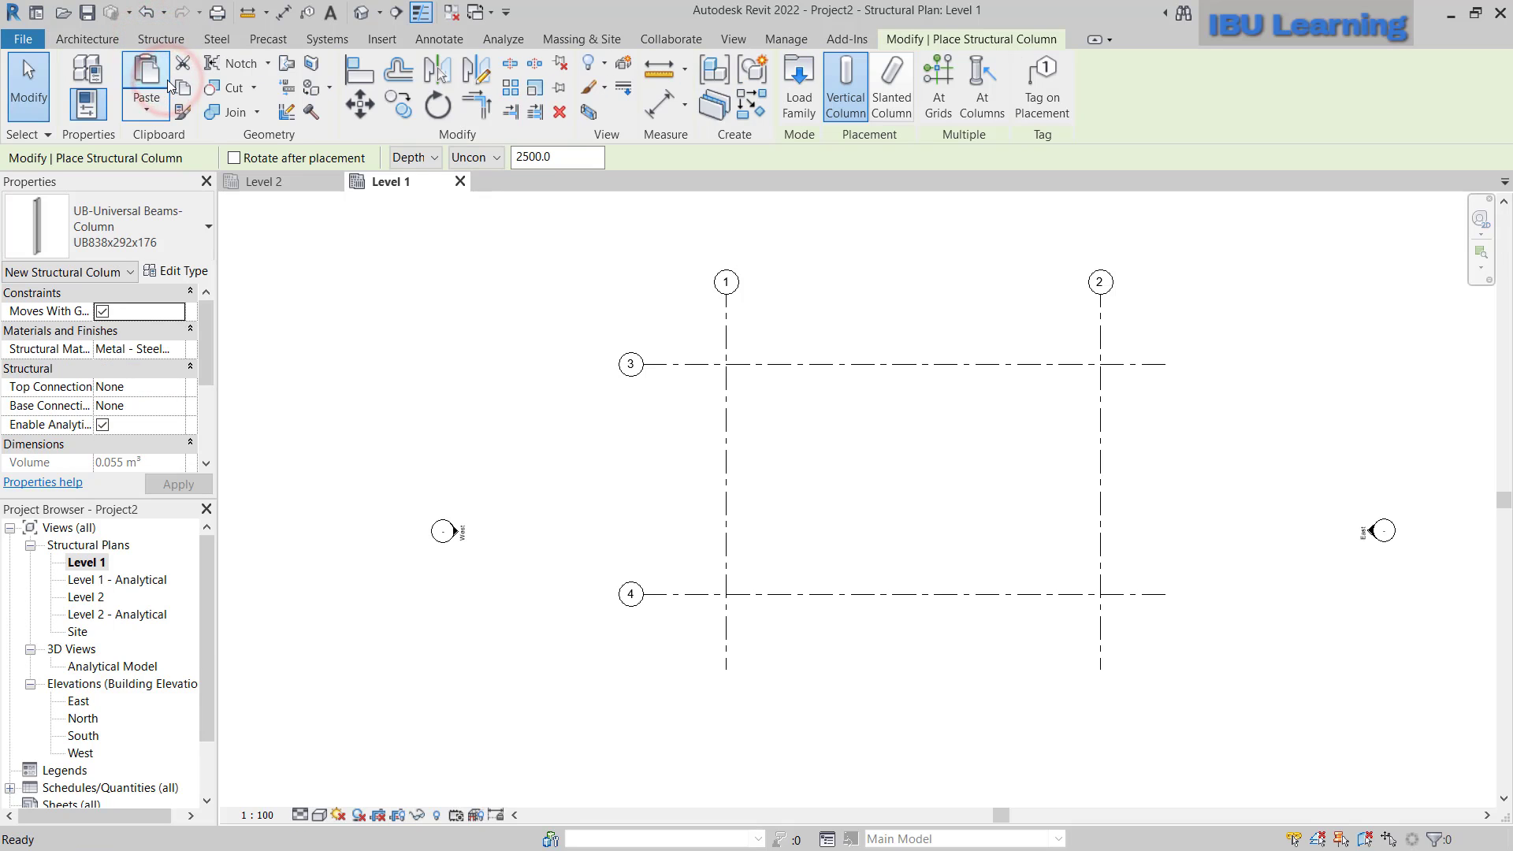
pyautogui.click(111, 224)
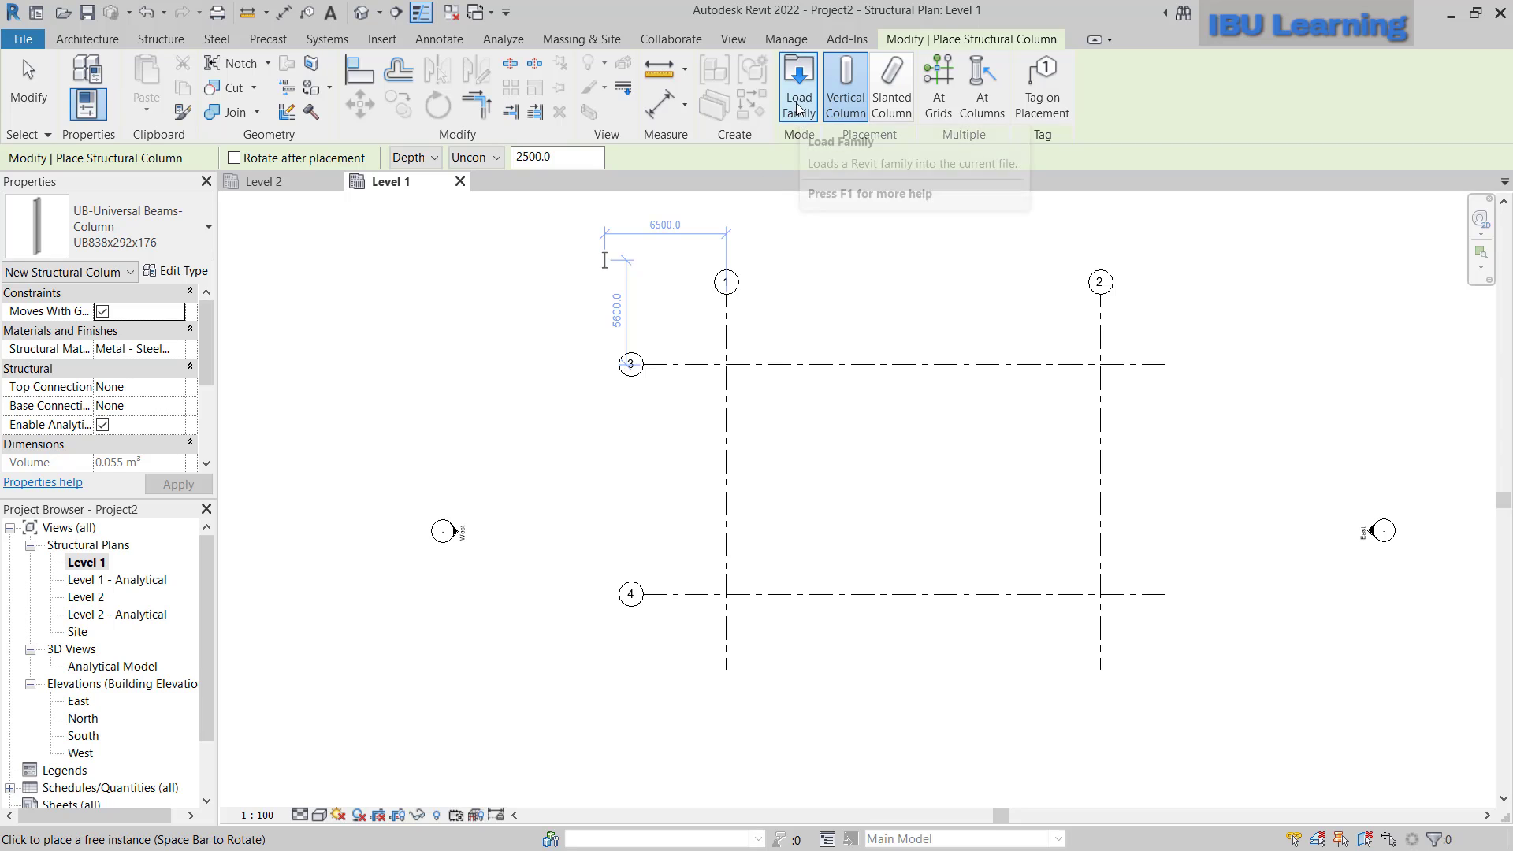
pyautogui.click(797, 109)
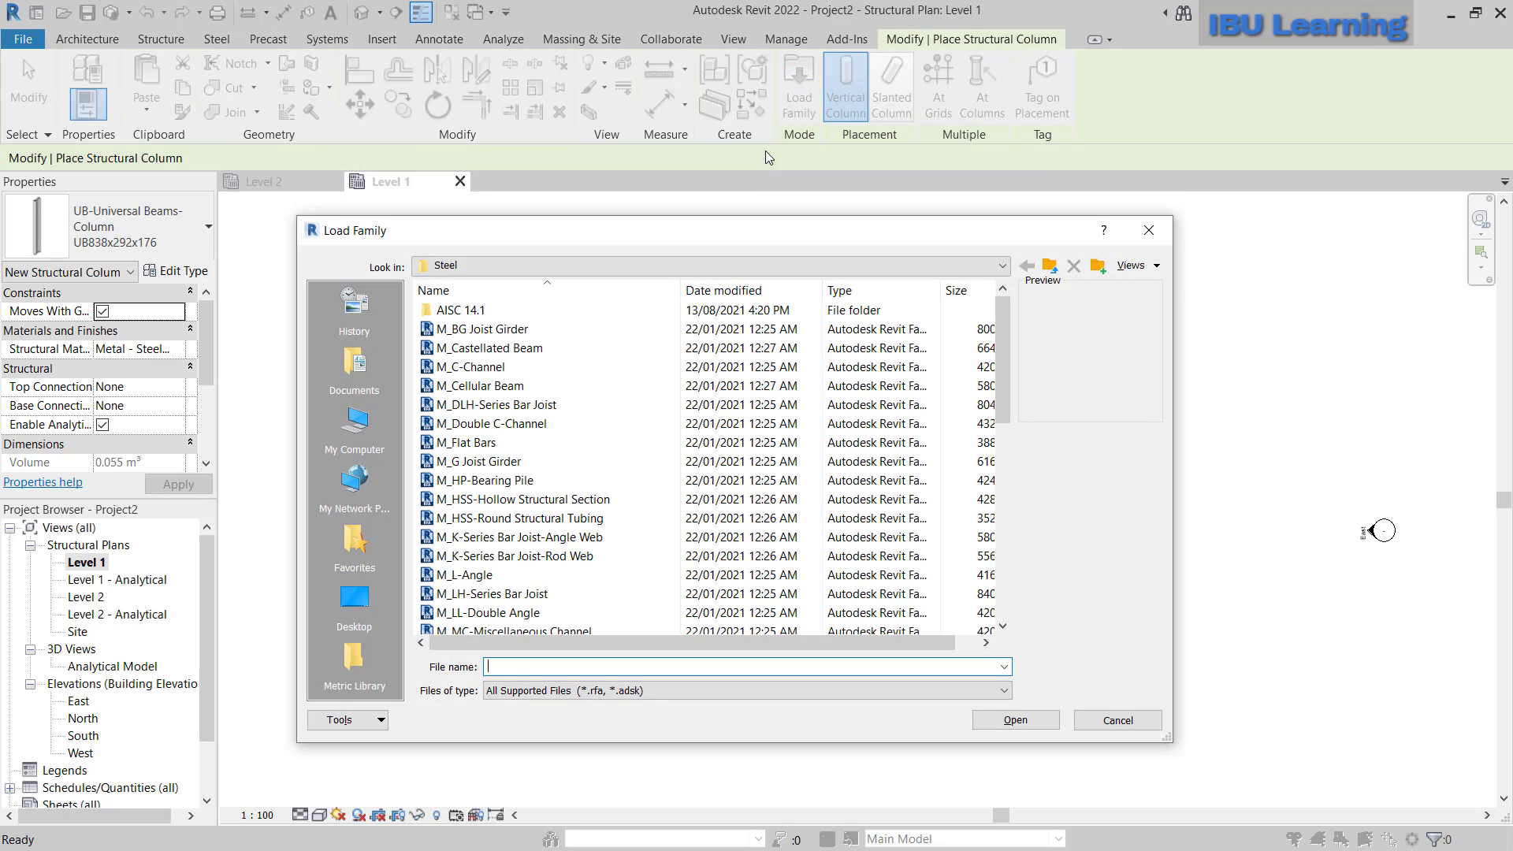
pyautogui.click(1045, 268)
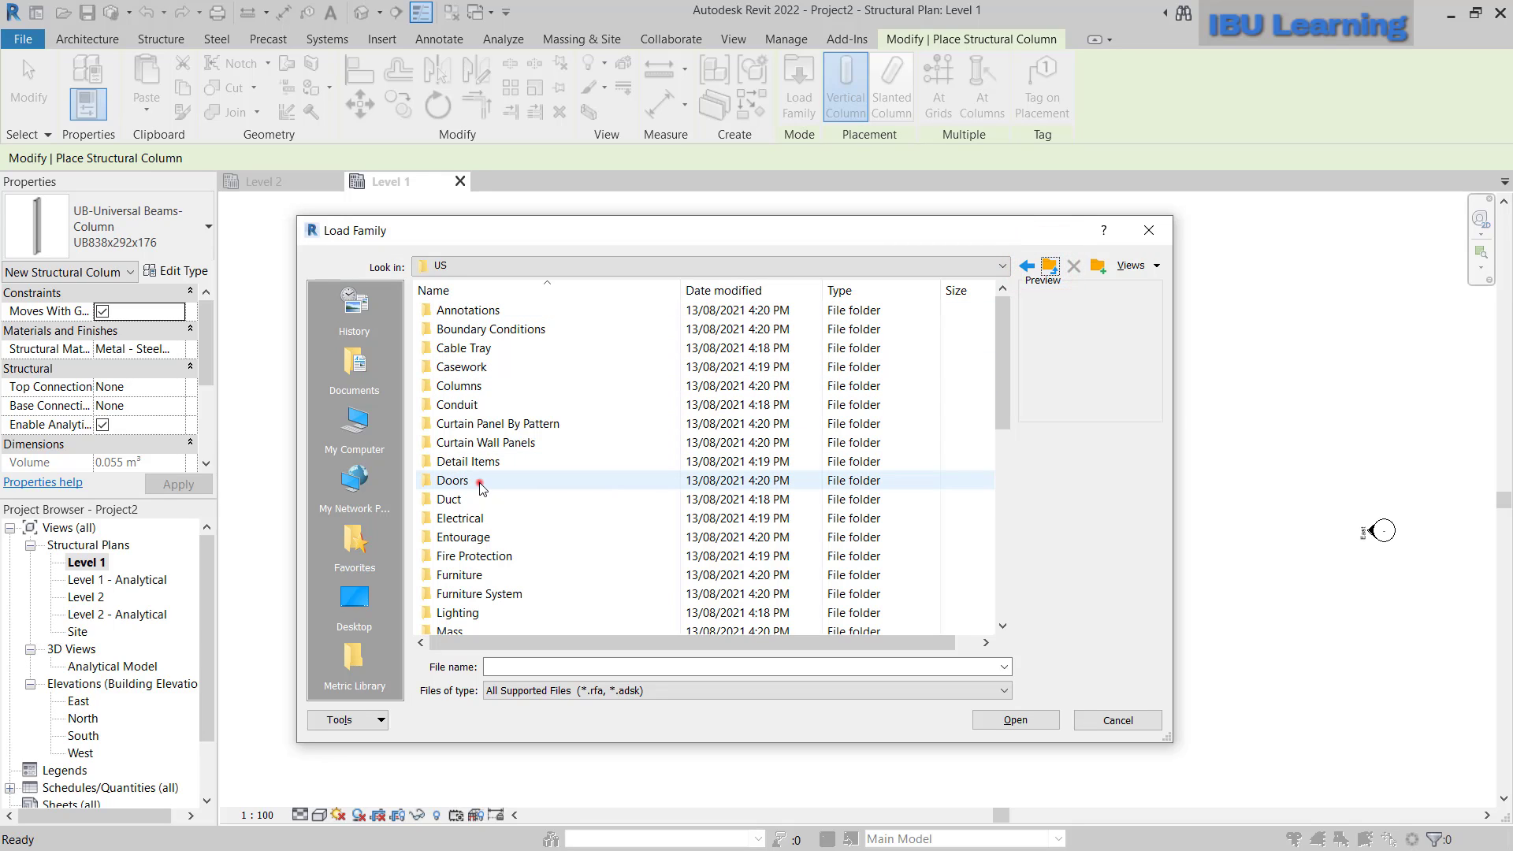
pyautogui.scroll(-8, 478, 477)
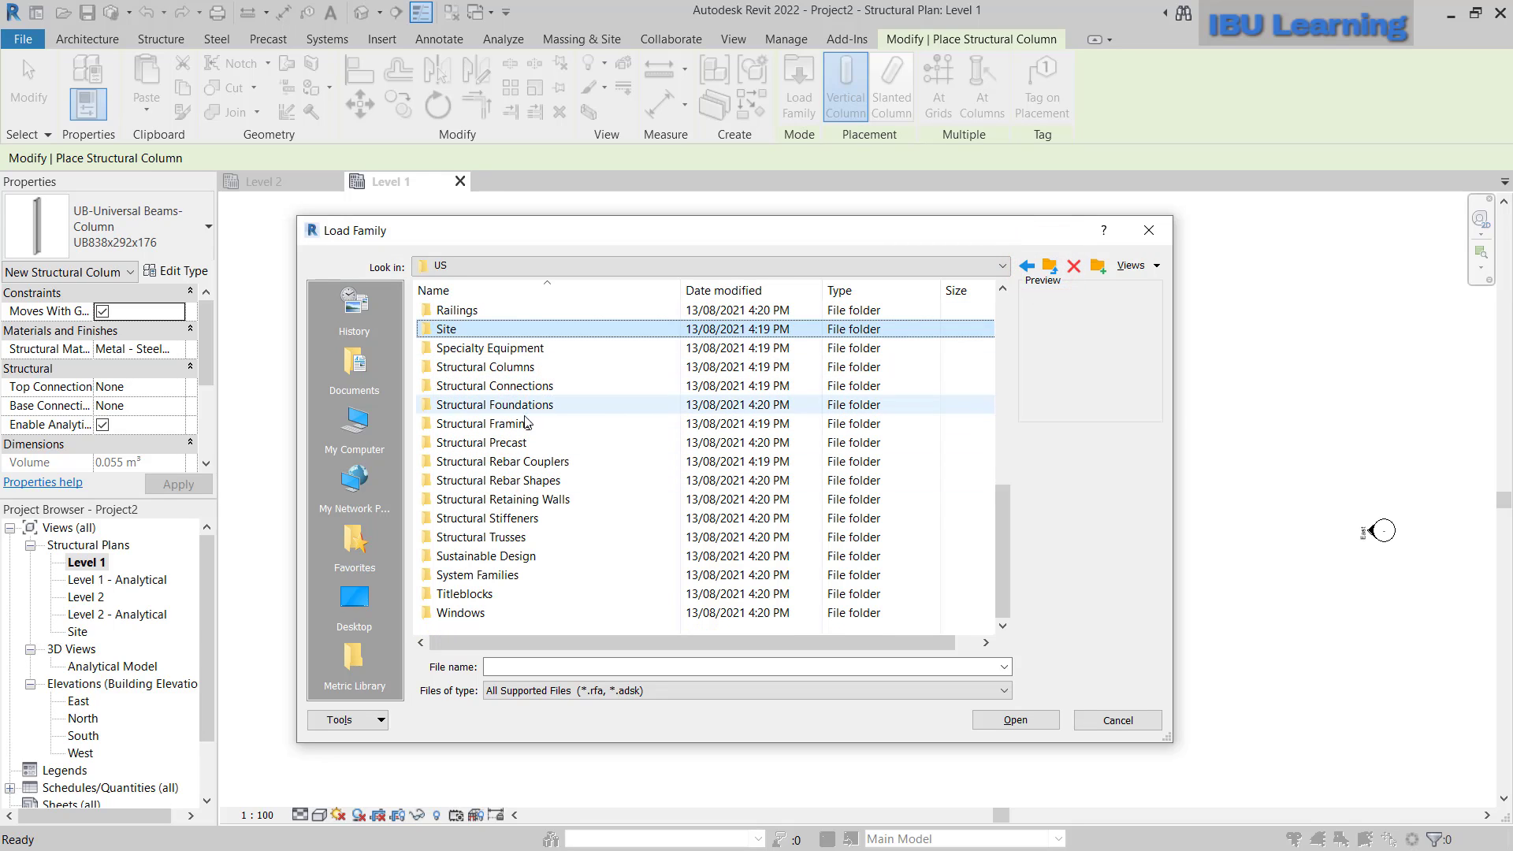
pyautogui.doubleClick(489, 424)
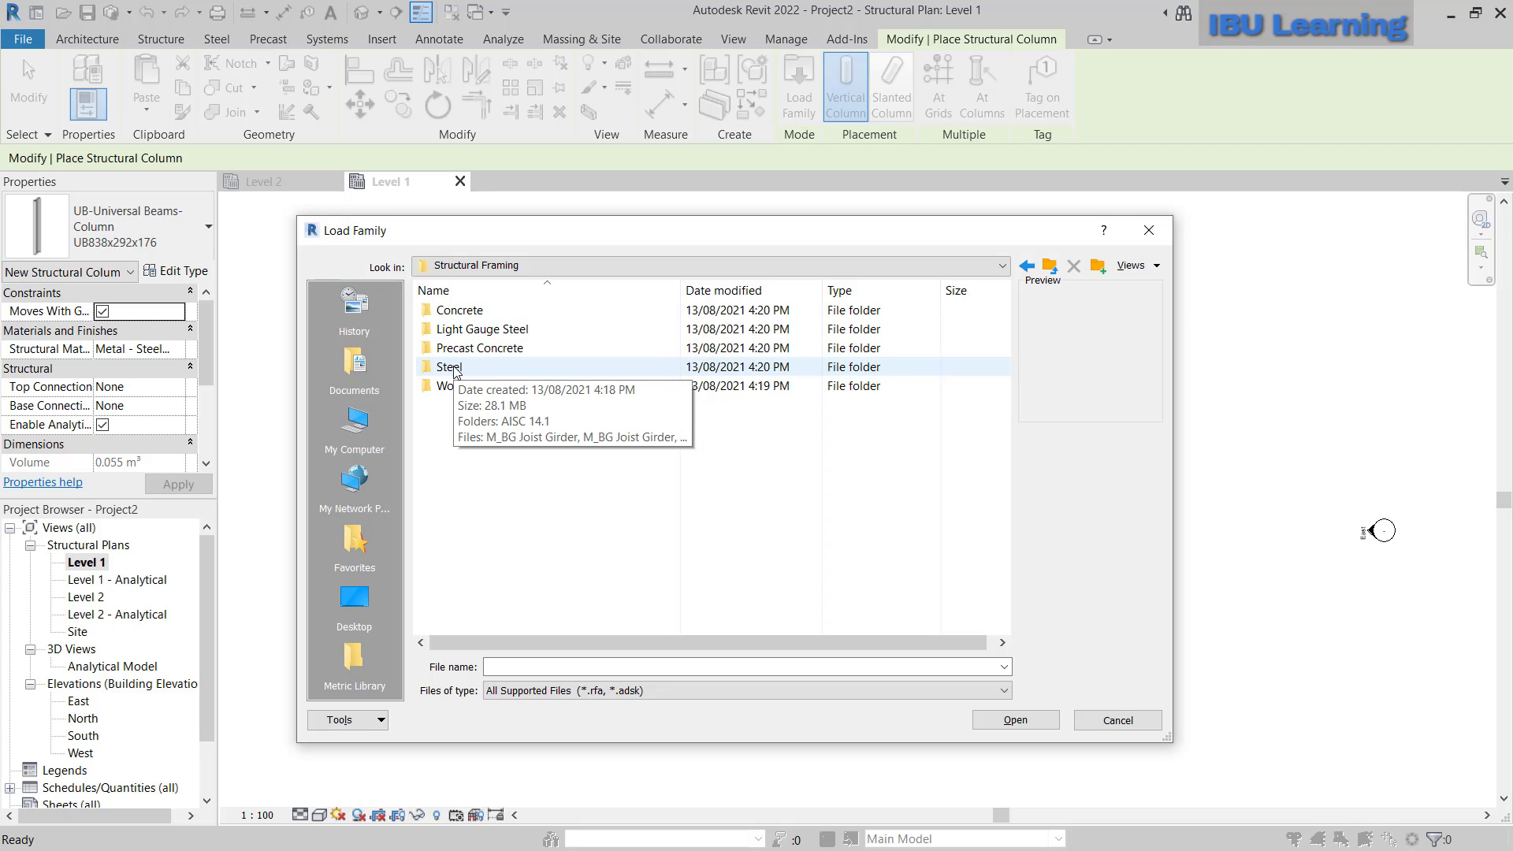
pyautogui.doubleClick(451, 367)
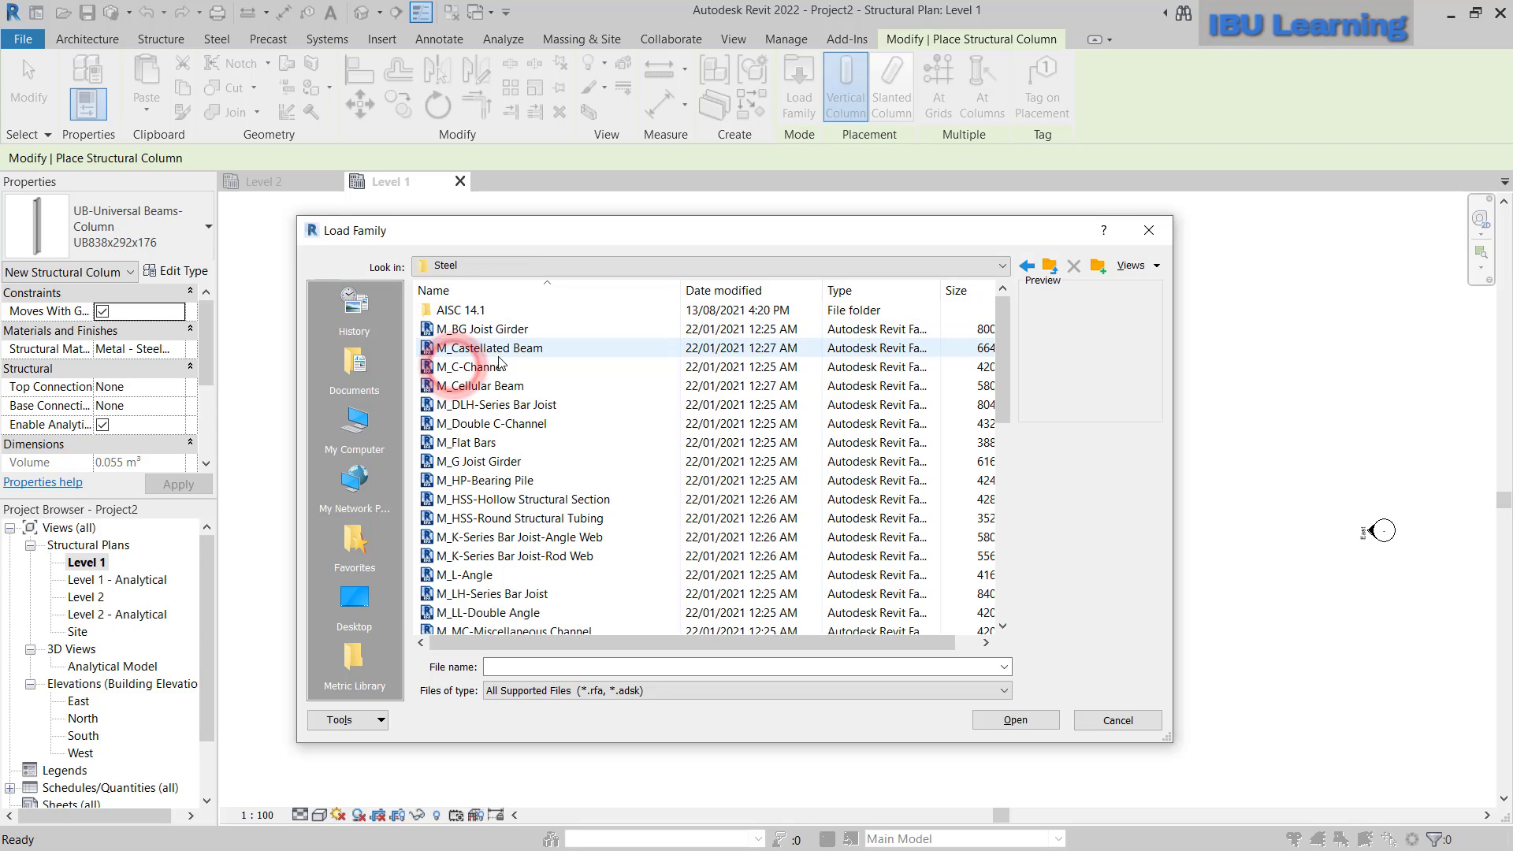
pyautogui.scroll(-3, 491, 420)
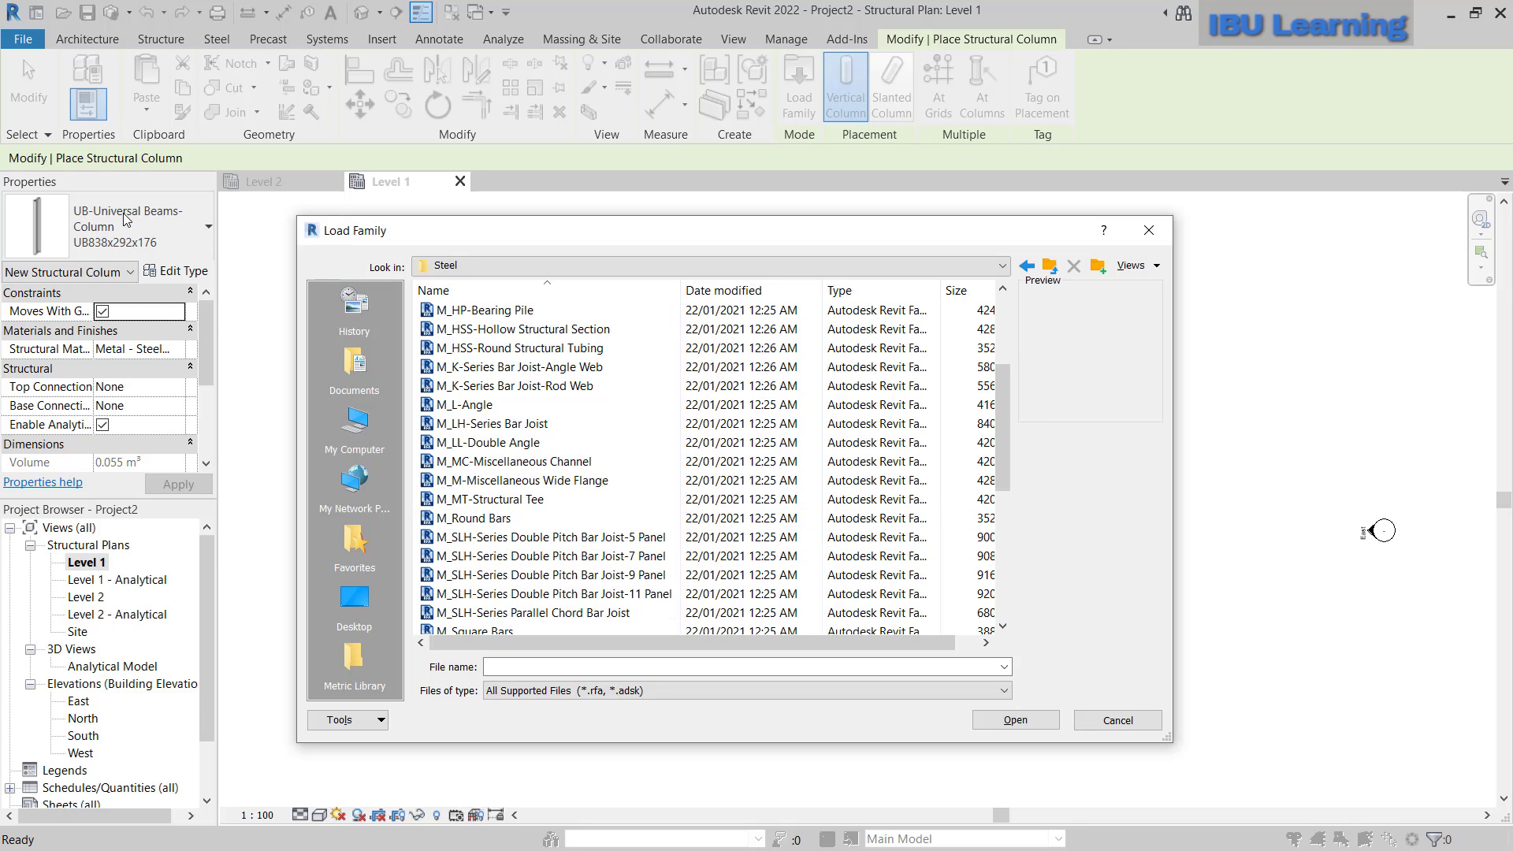
pyautogui.click(451, 576)
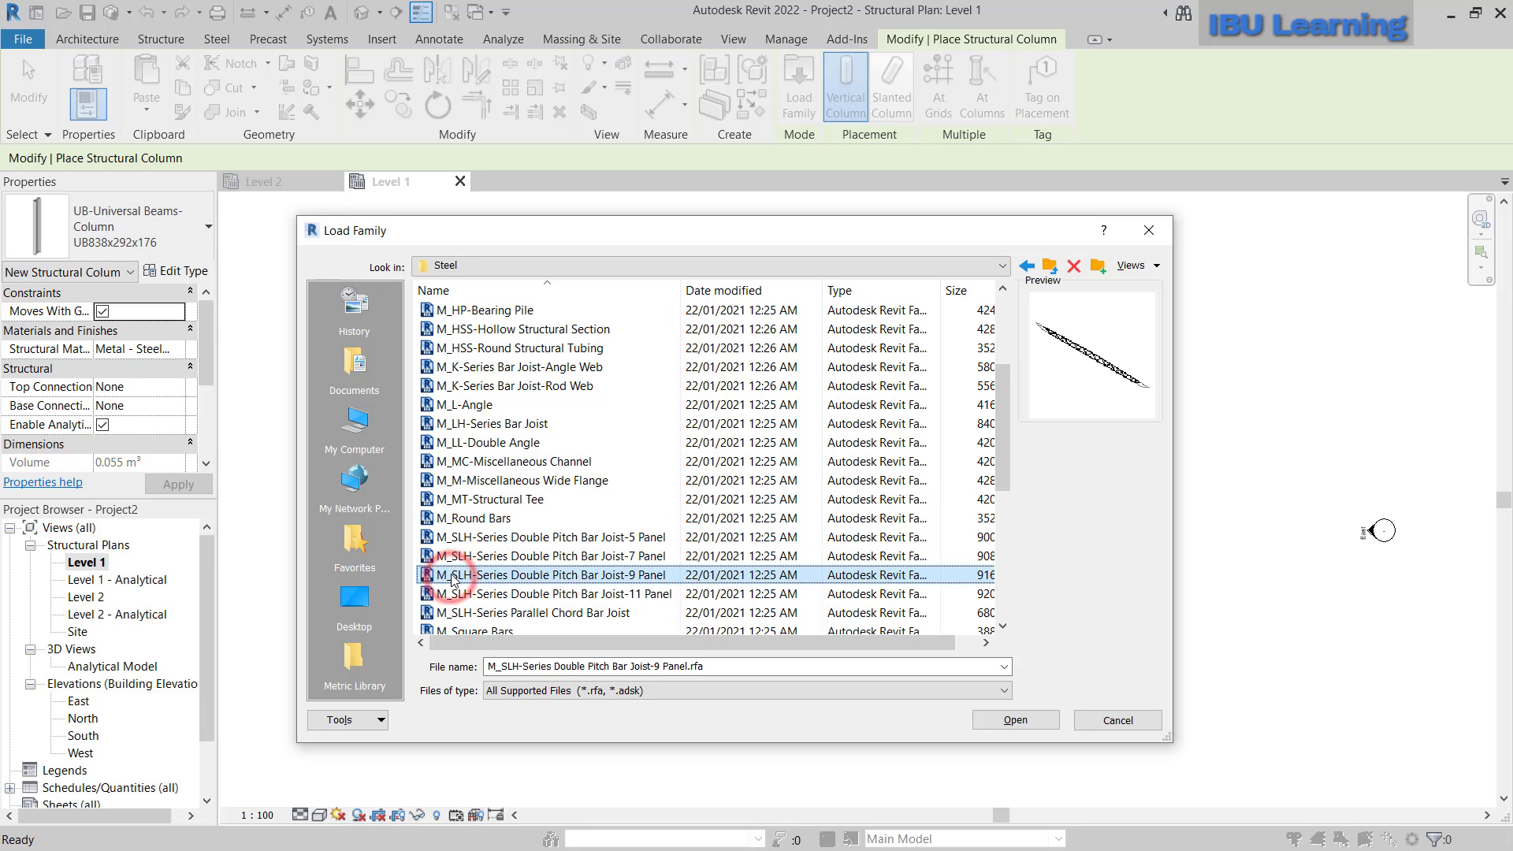
pyautogui.scroll(-5, 454, 581)
pyautogui.click(453, 576)
pyautogui.scroll(-1, 458, 582)
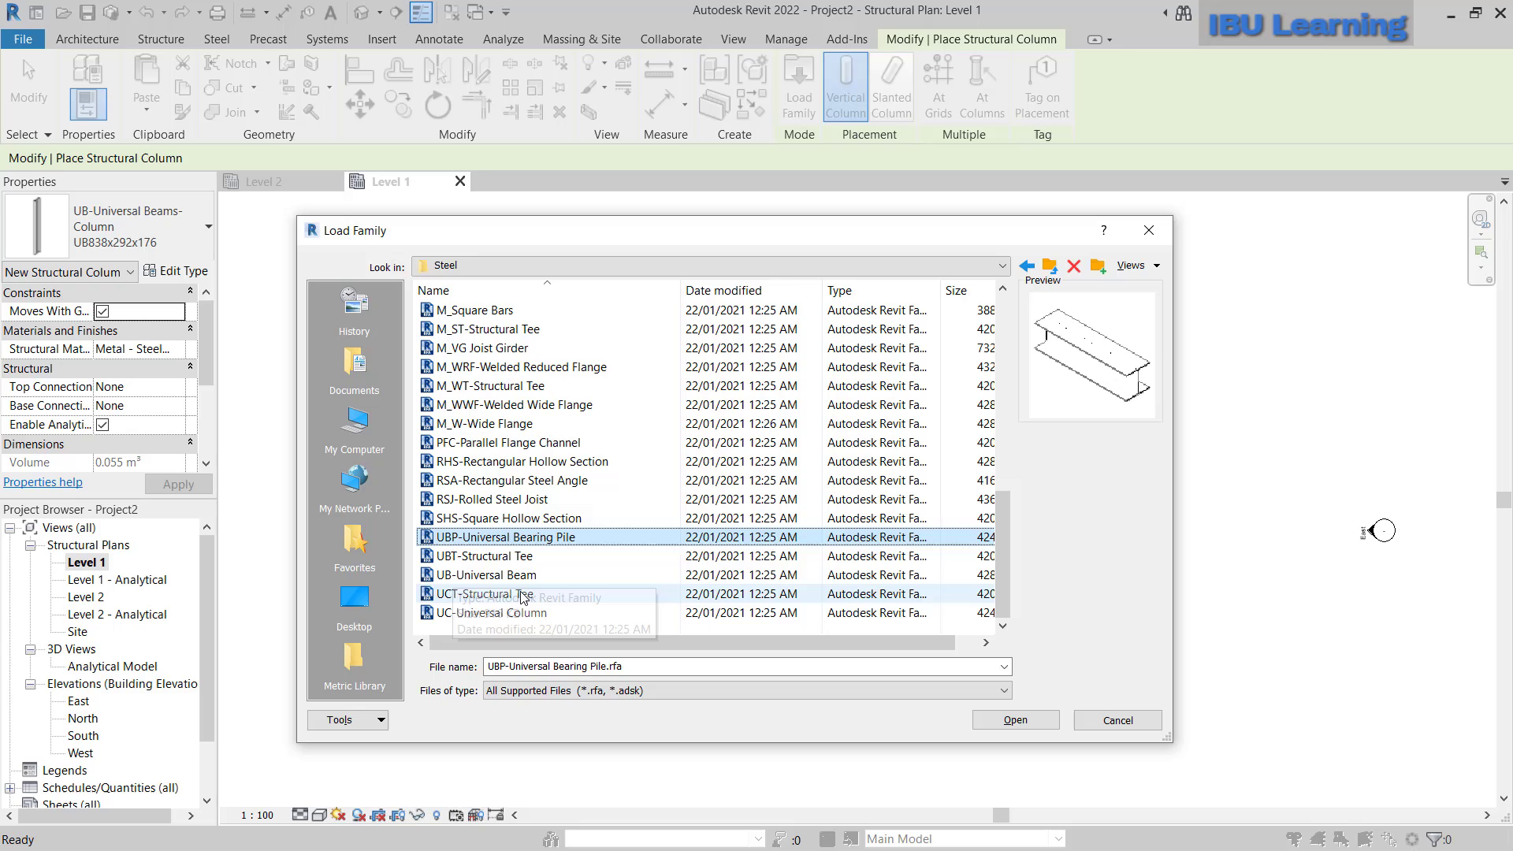
pyautogui.click(462, 576)
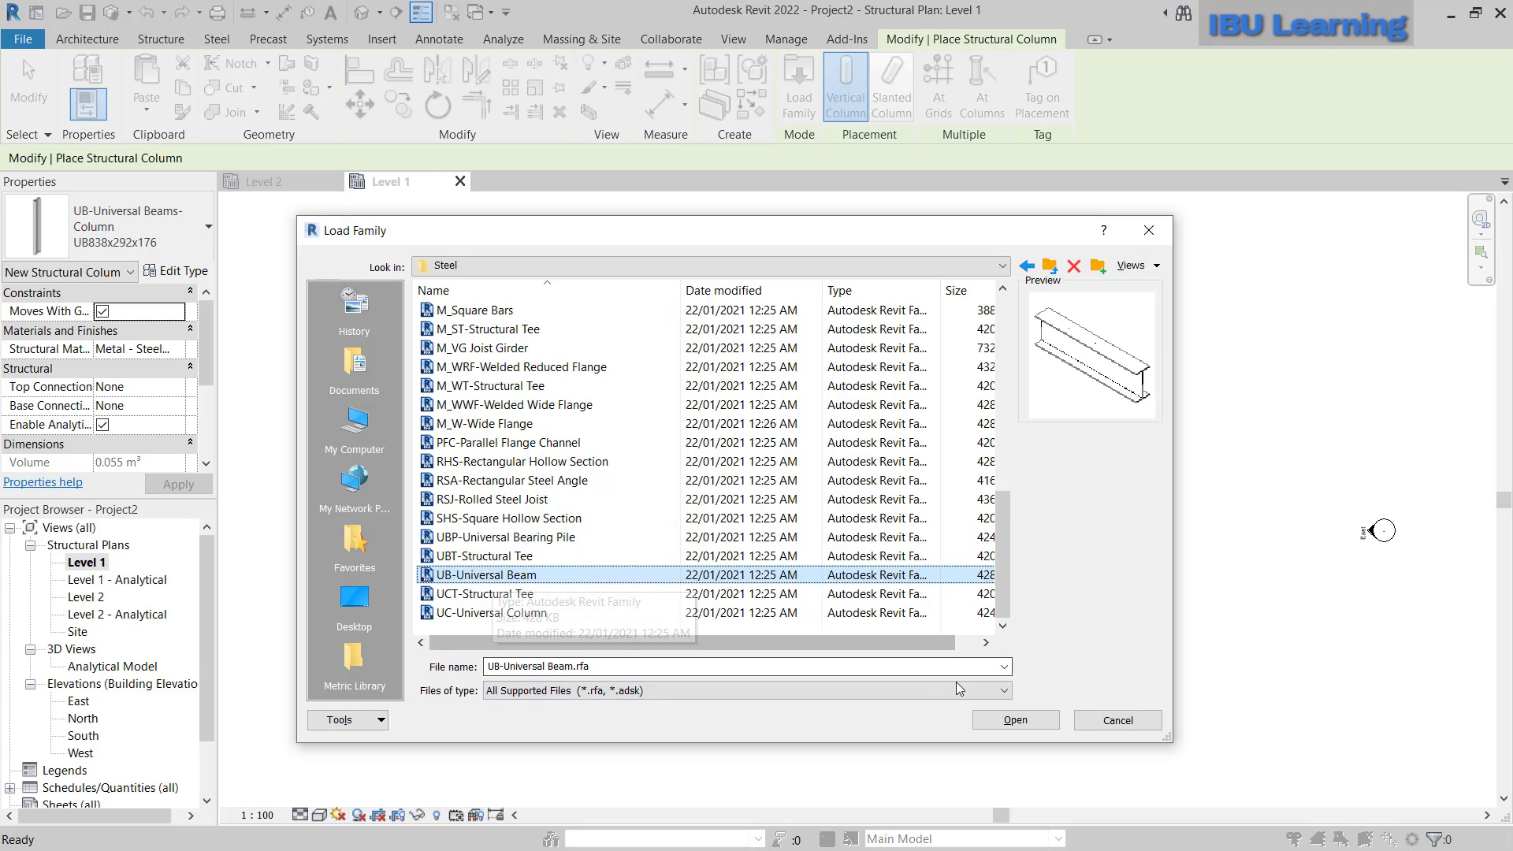
pyautogui.click(1016, 721)
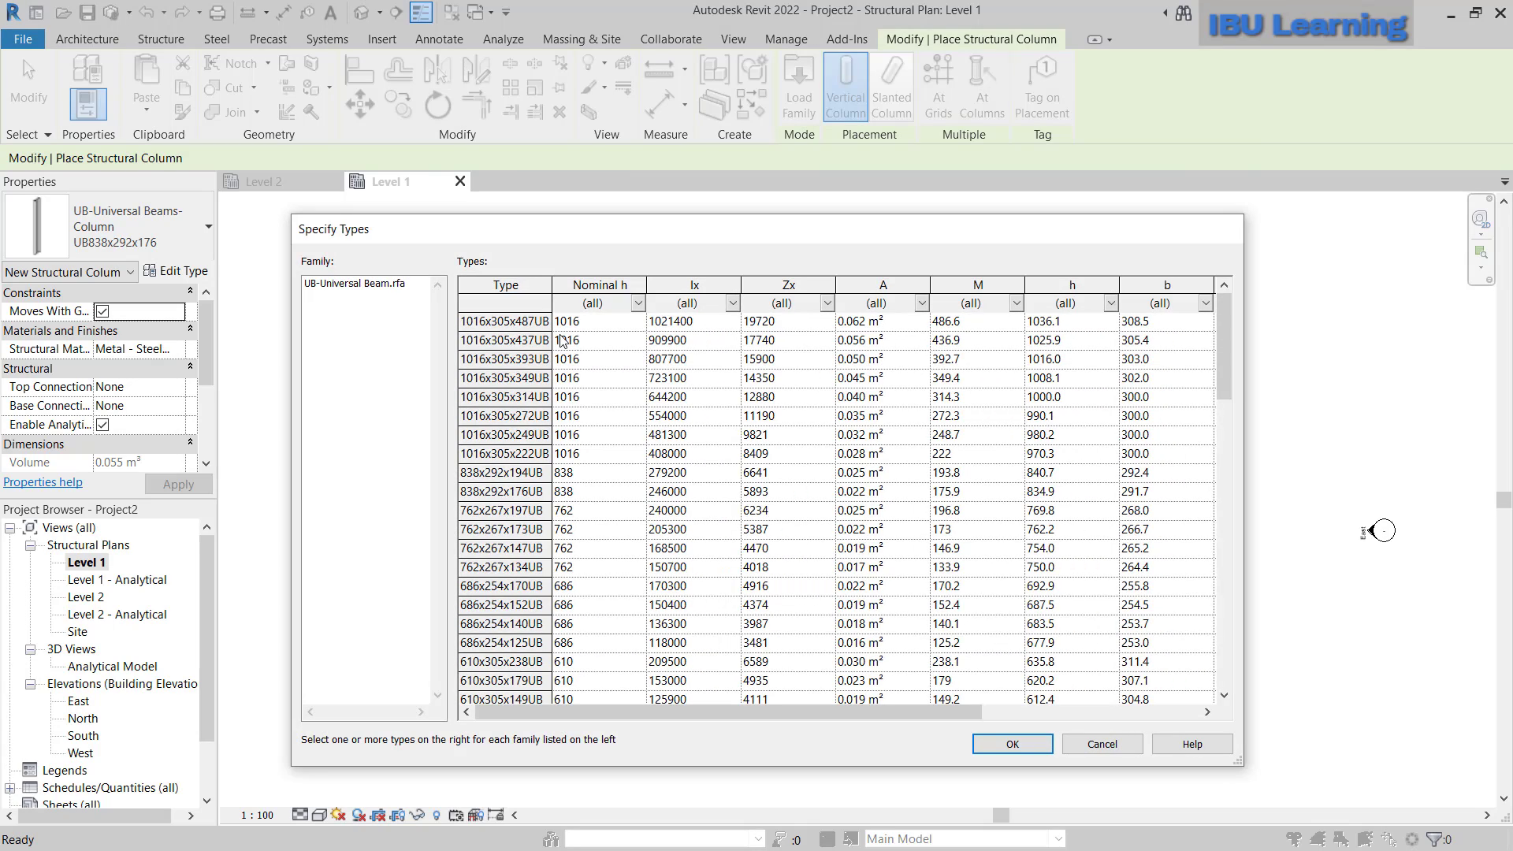
pyautogui.moveTo(1228, 357)
pyautogui.mouseDown()
pyautogui.moveTo(1241, 654)
pyautogui.moveTo(1210, 354)
pyautogui.mouseUp()
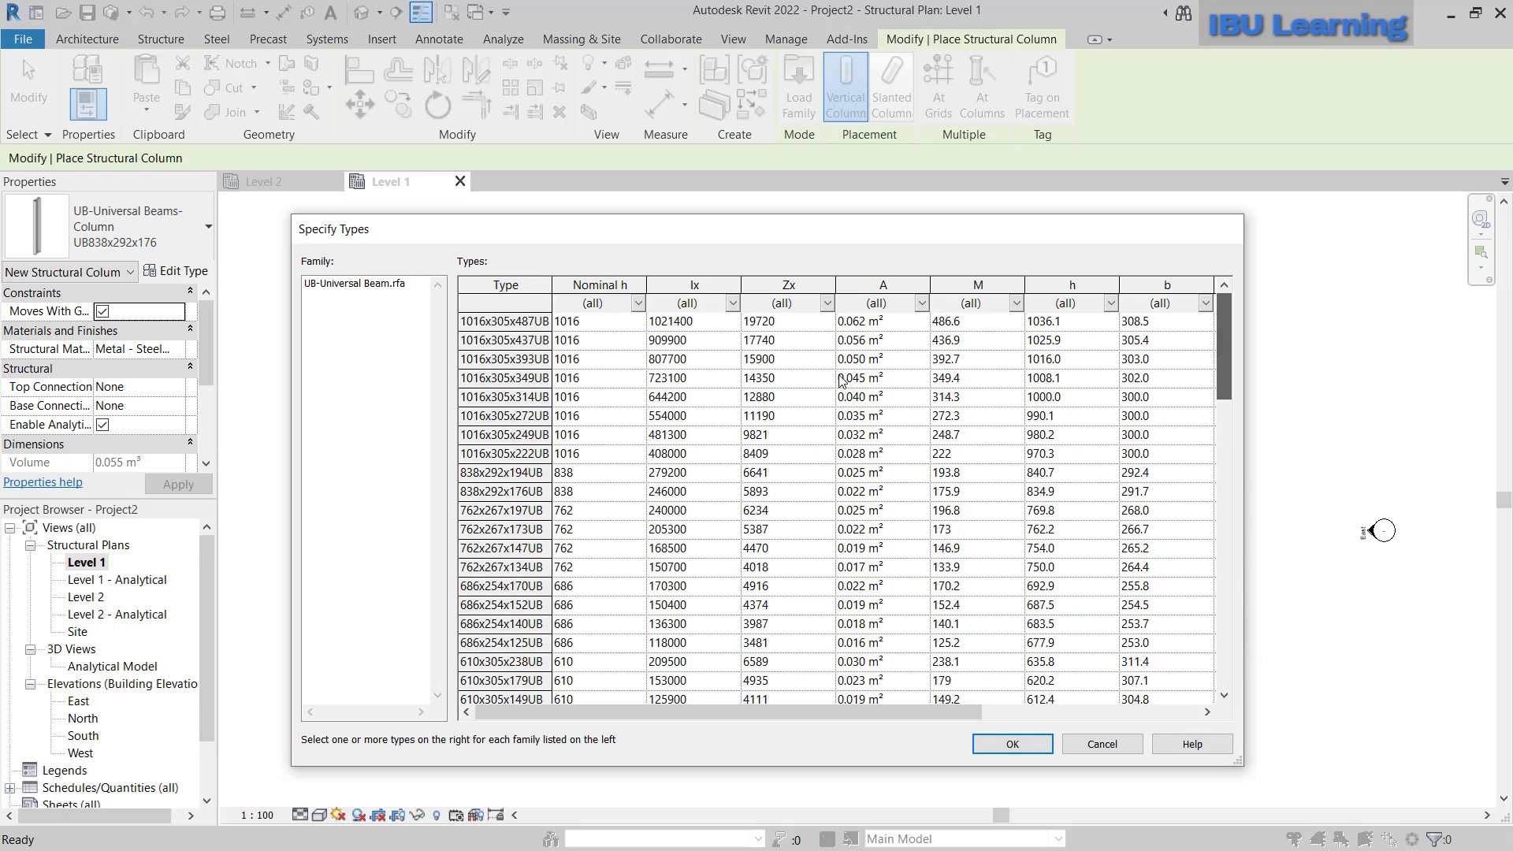
pyautogui.moveTo(500, 321); pyautogui.dragTo(509, 546)
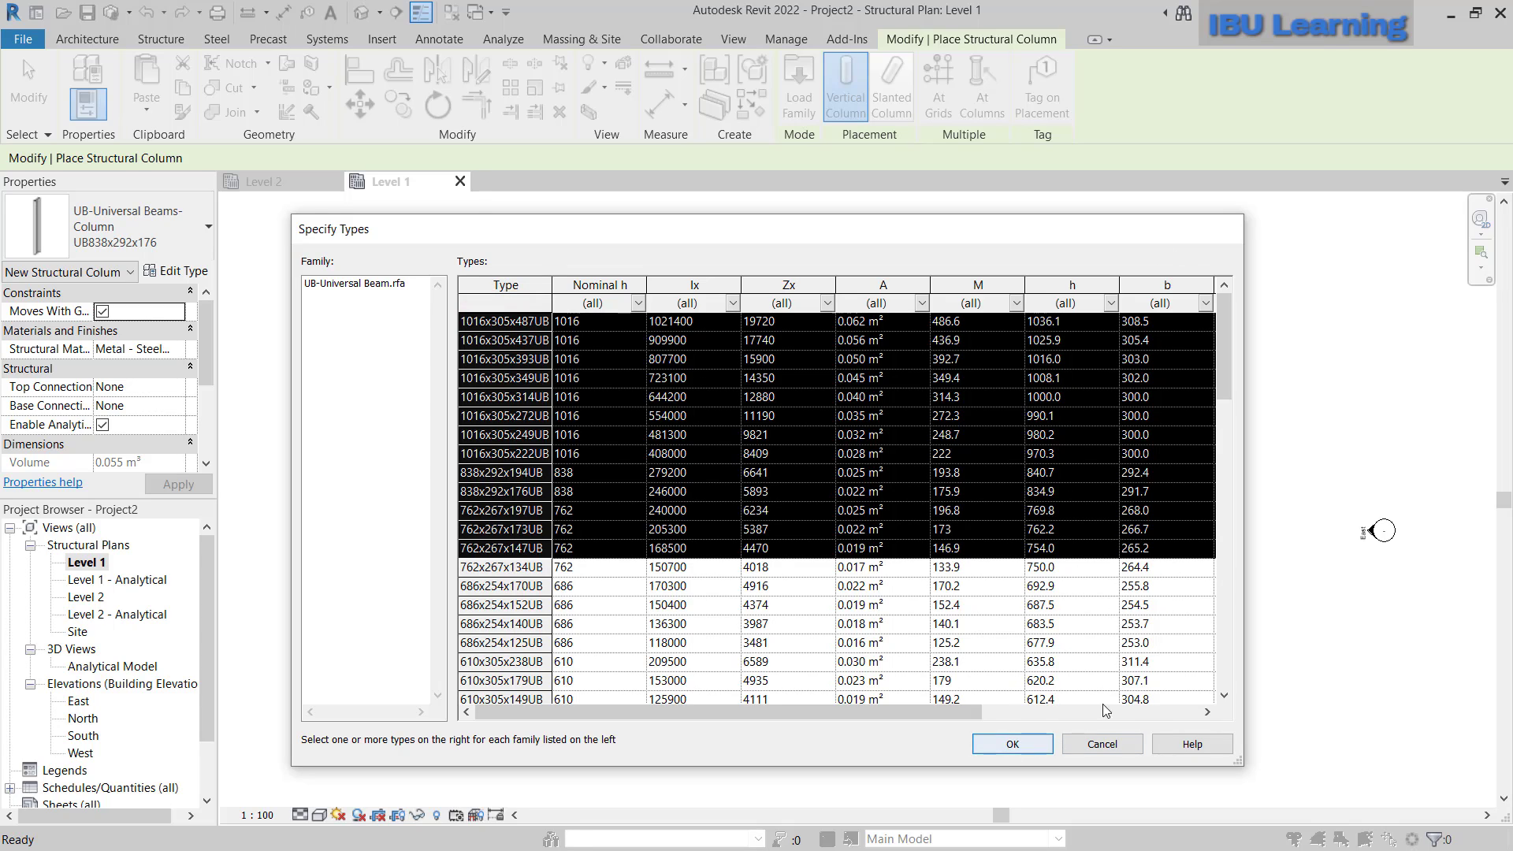
pyautogui.click(1102, 745)
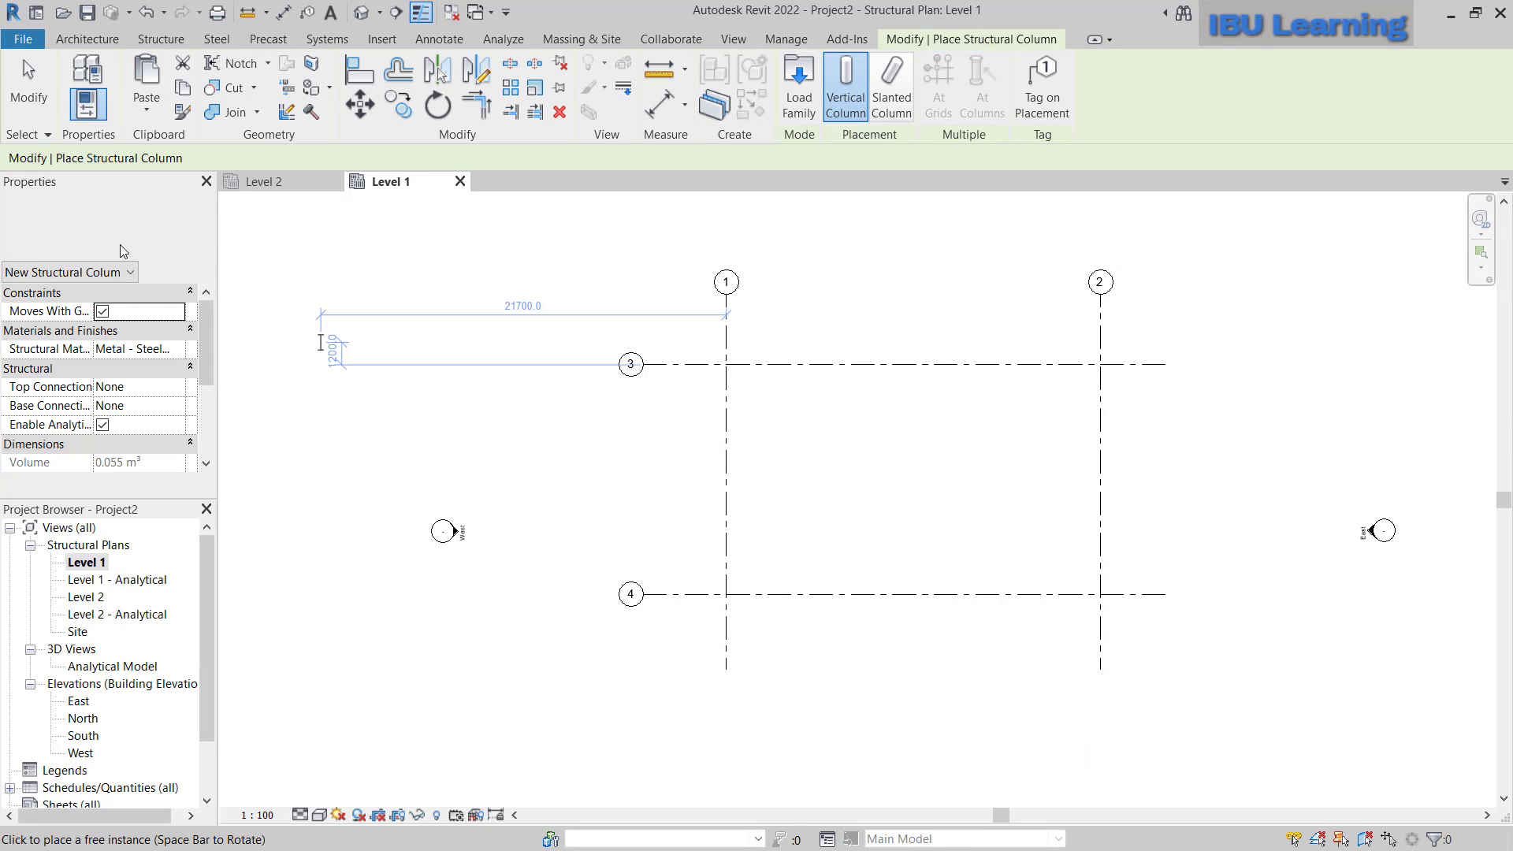
# - Choose the UB-Universal Beams-Column type UB305x102x25 and preview it at the intersection of grids 1 and 4
pyautogui.click(113, 229)
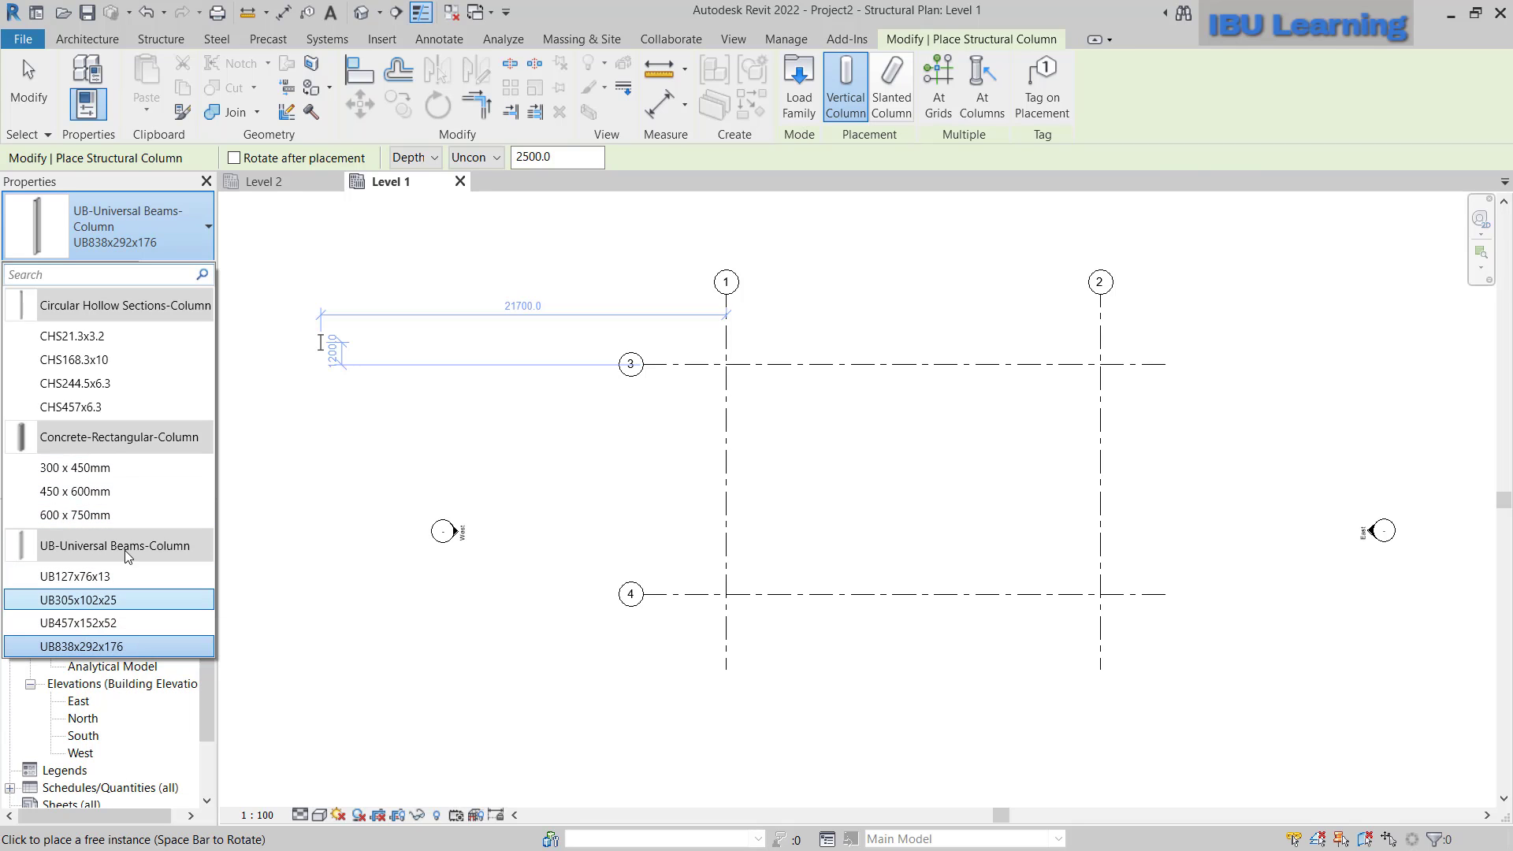
pyautogui.click(93, 603)
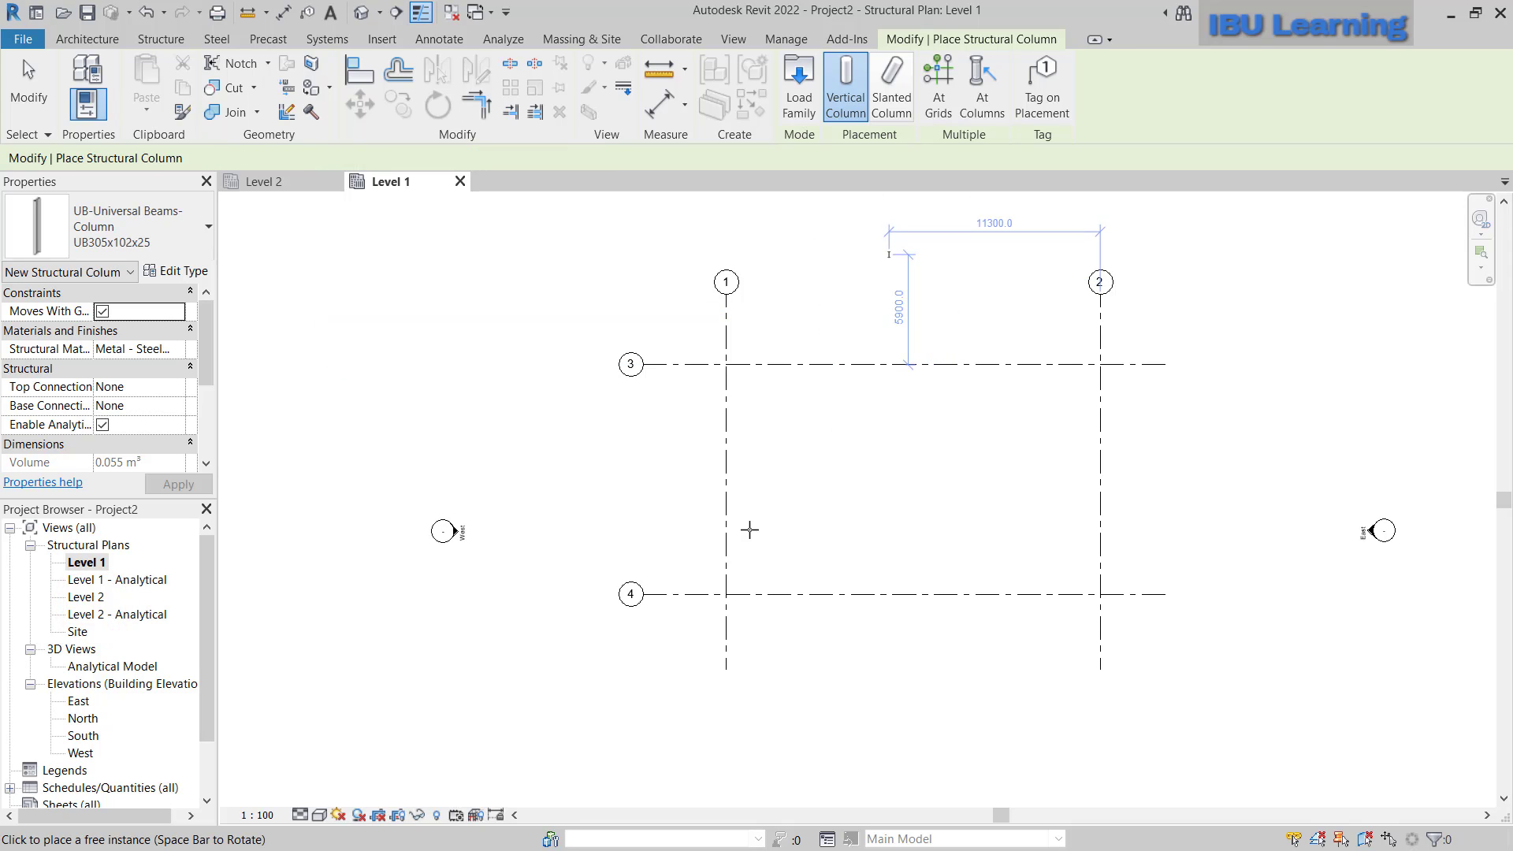
pyautogui.click(743, 599)
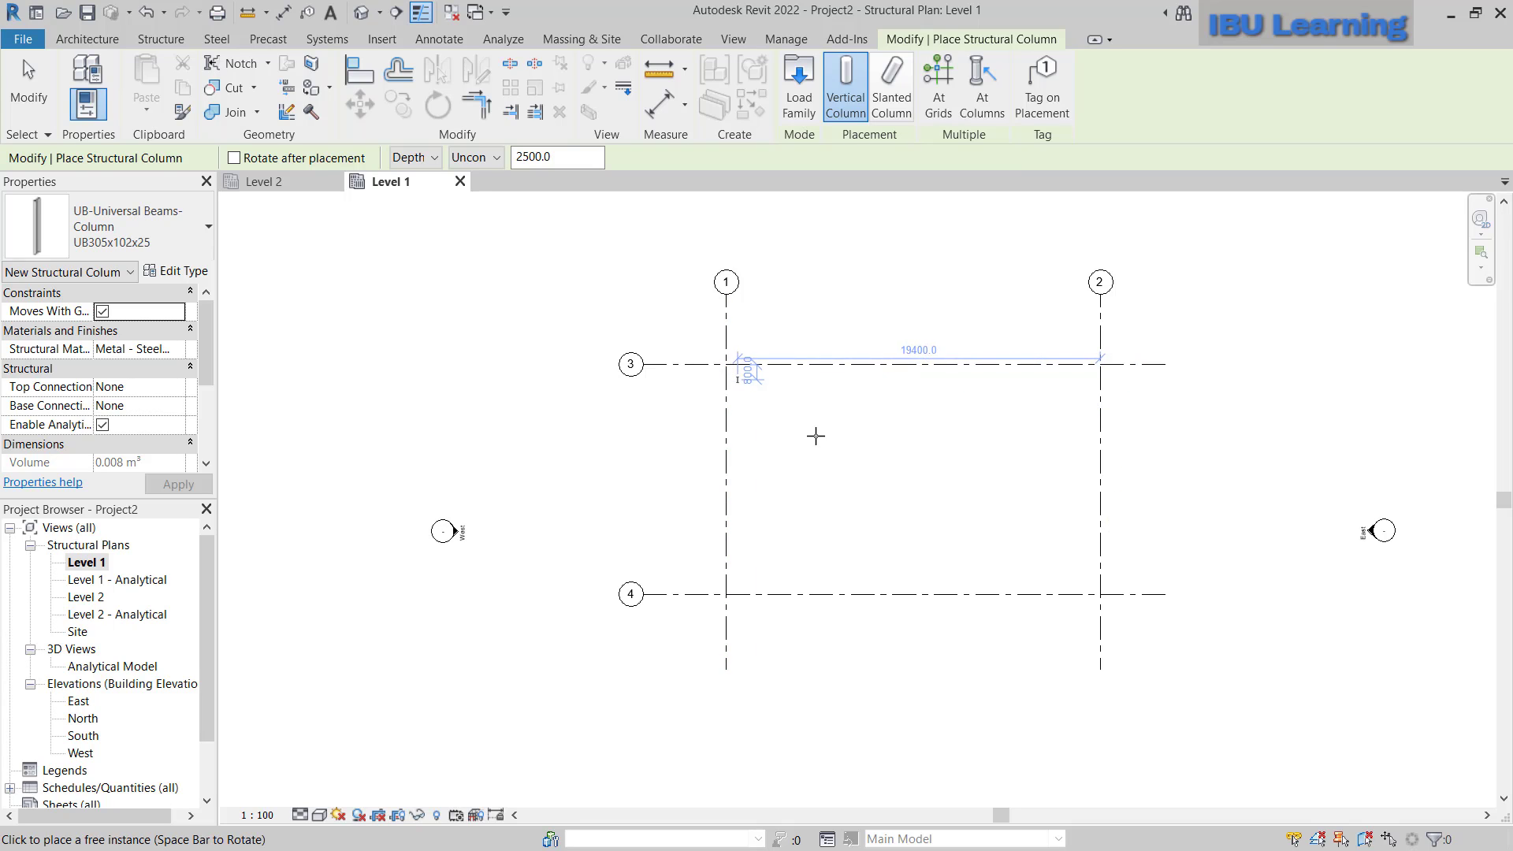
pyautogui.moveTo(892, 435); pyautogui.dragTo(875, 432, button='middle')
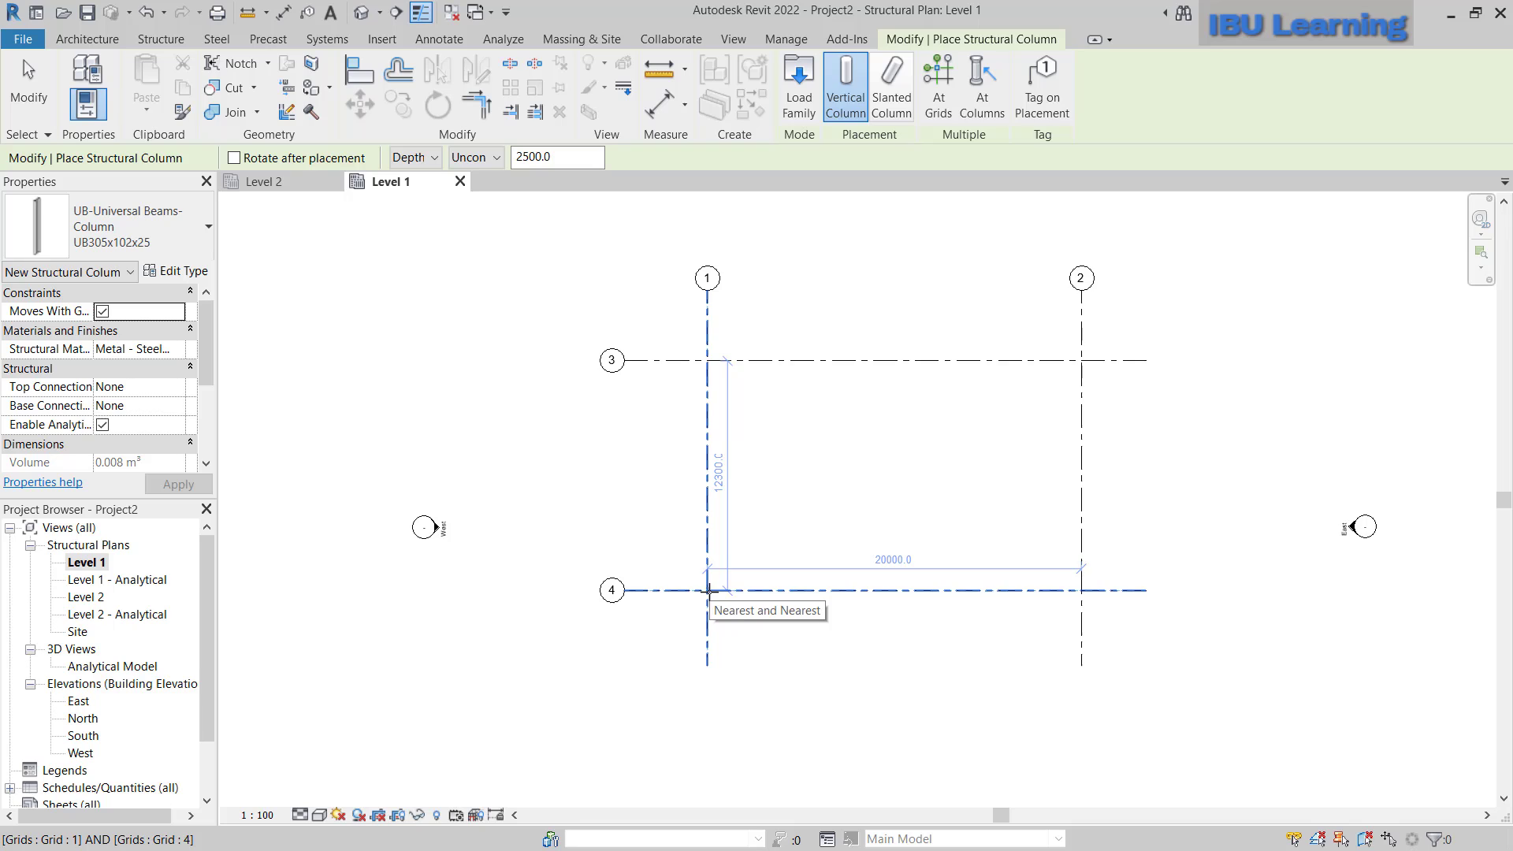
pyautogui.scroll(8, 707, 591)
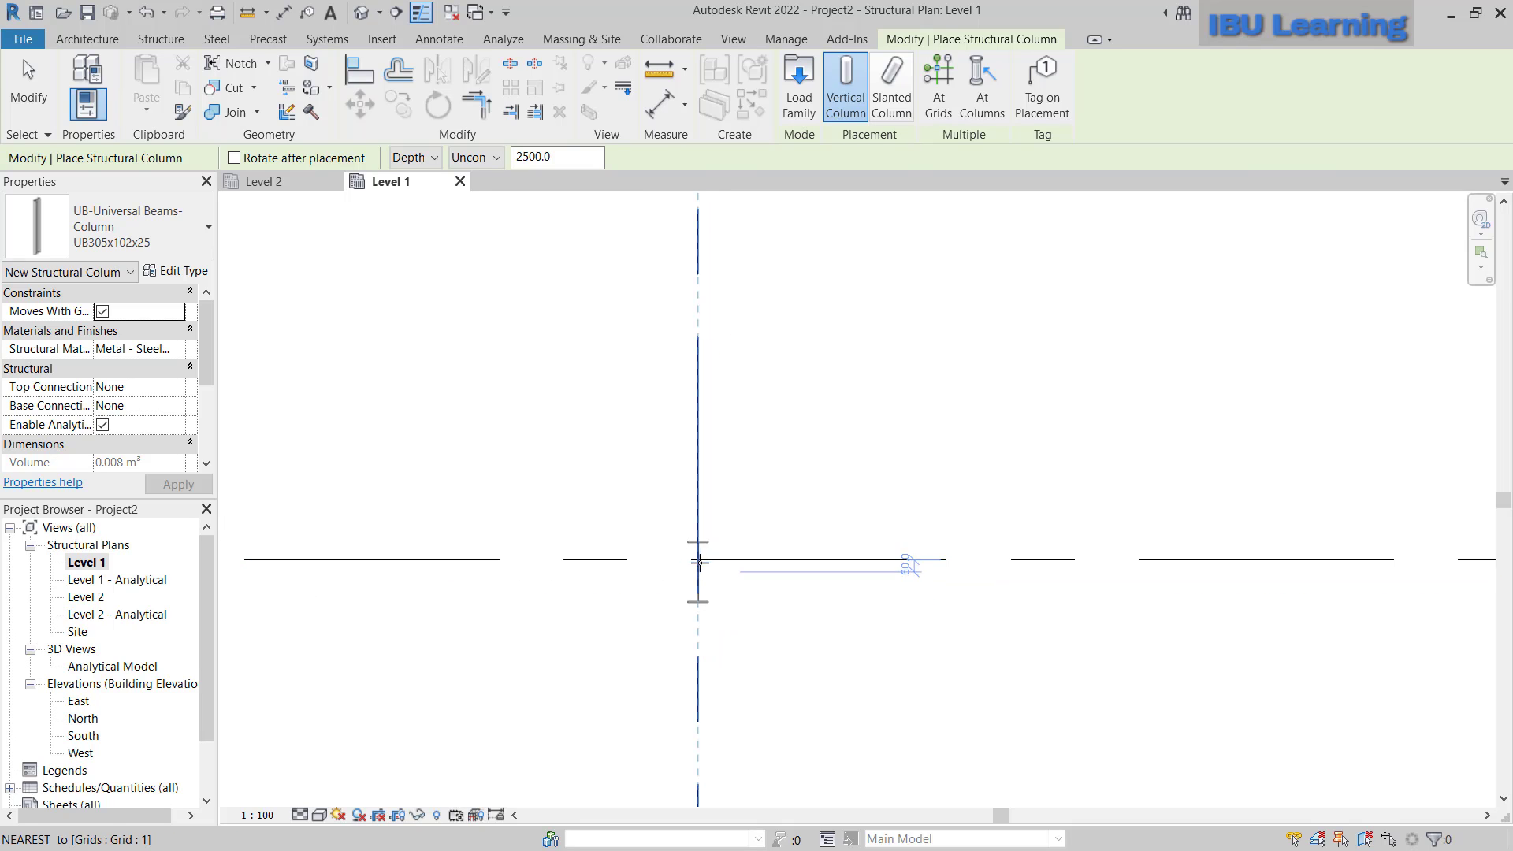
pyautogui.scroll(2, 698, 561)
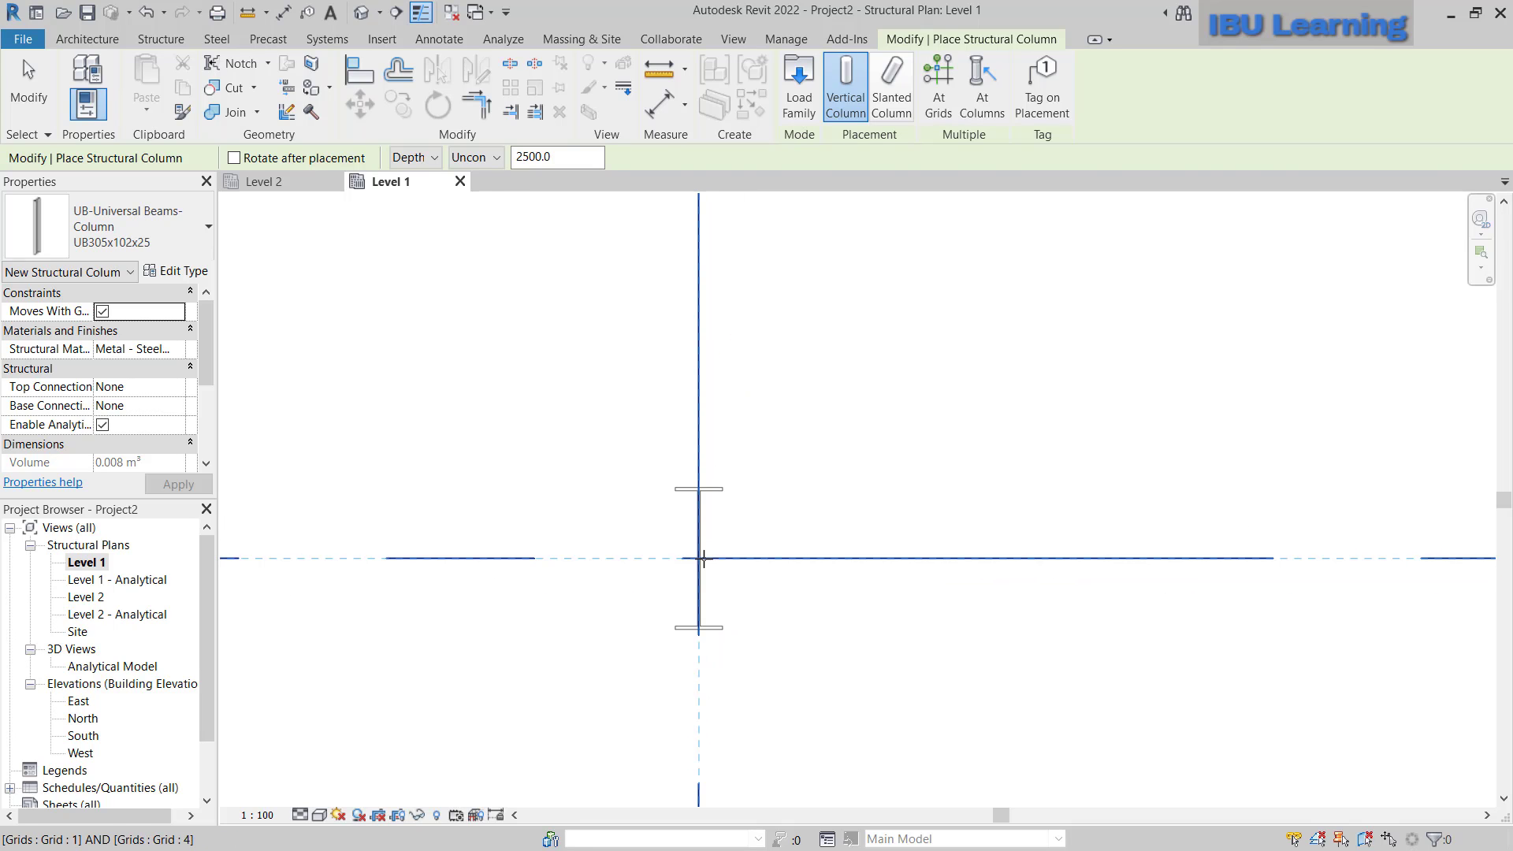
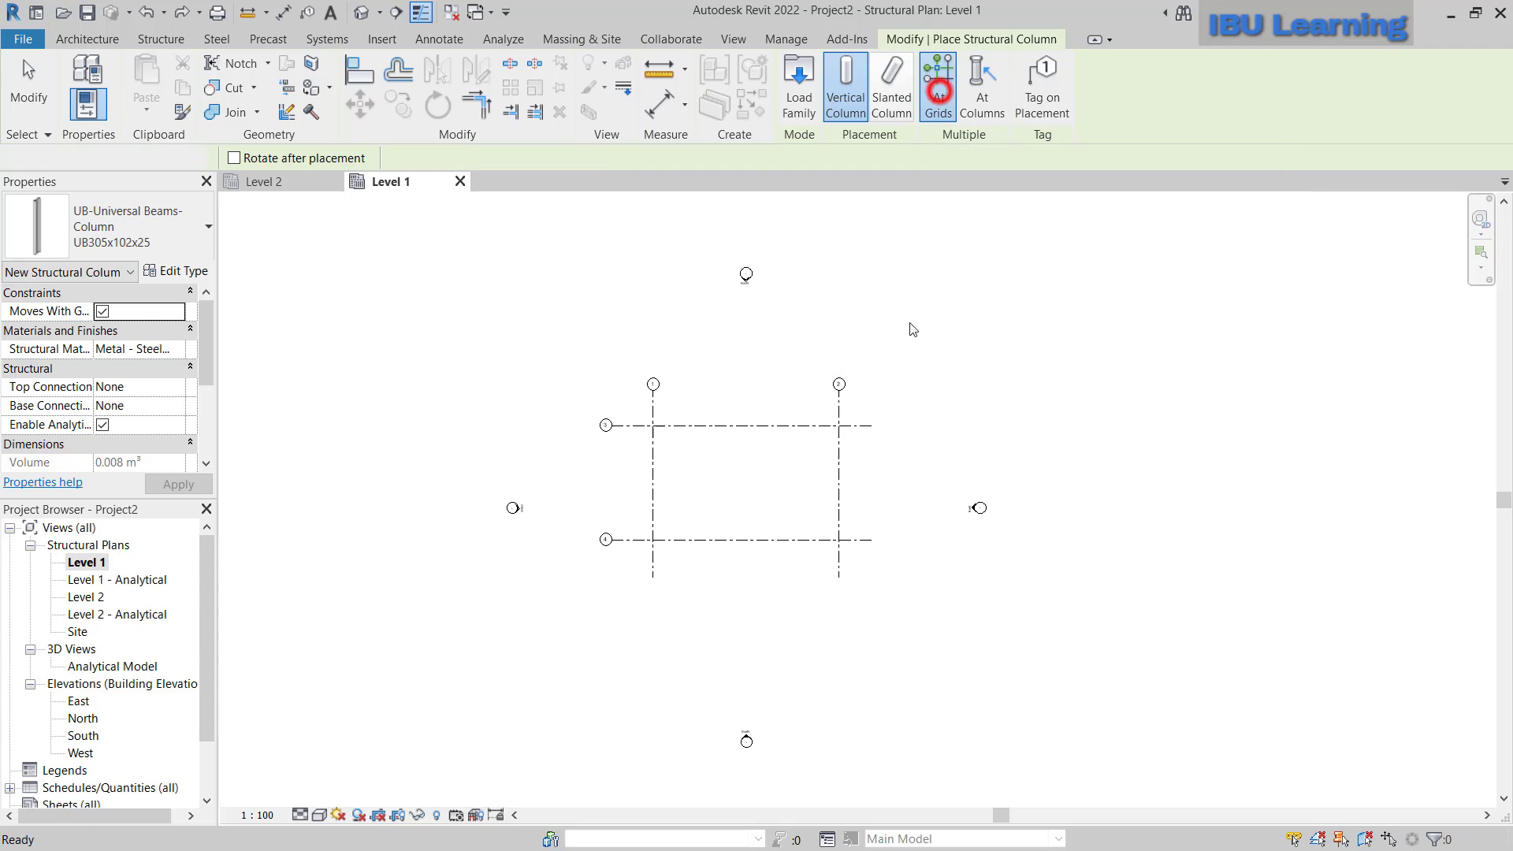
# - Place UB305x102x25 columns at all four intersections of grids 1, 2, 3 and 4, and check them in plan
pyautogui.moveTo(868, 405); pyautogui.dragTo(640, 560)
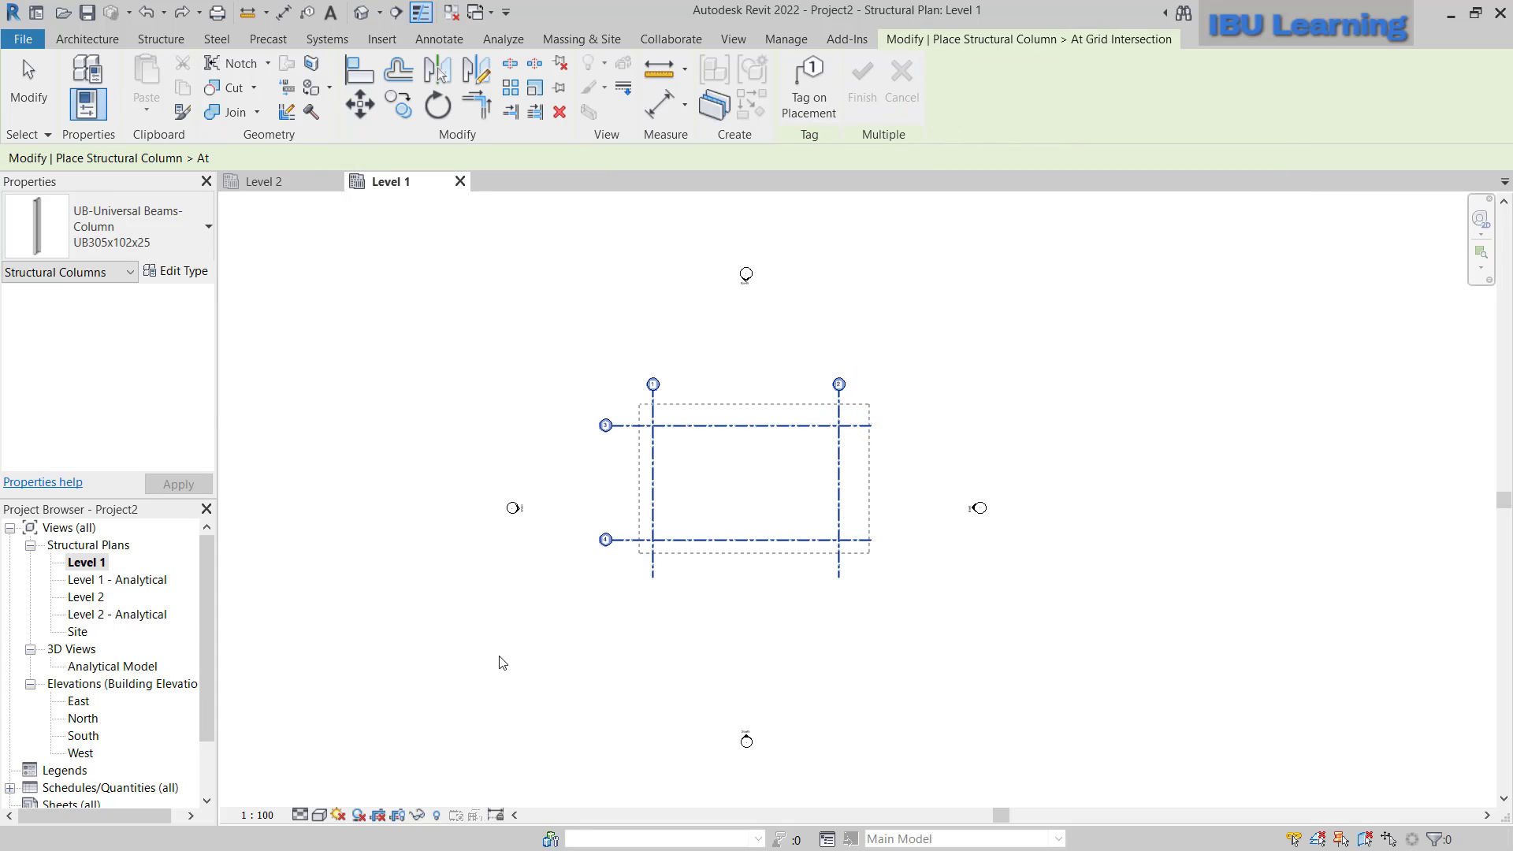
pyautogui.click(862, 91)
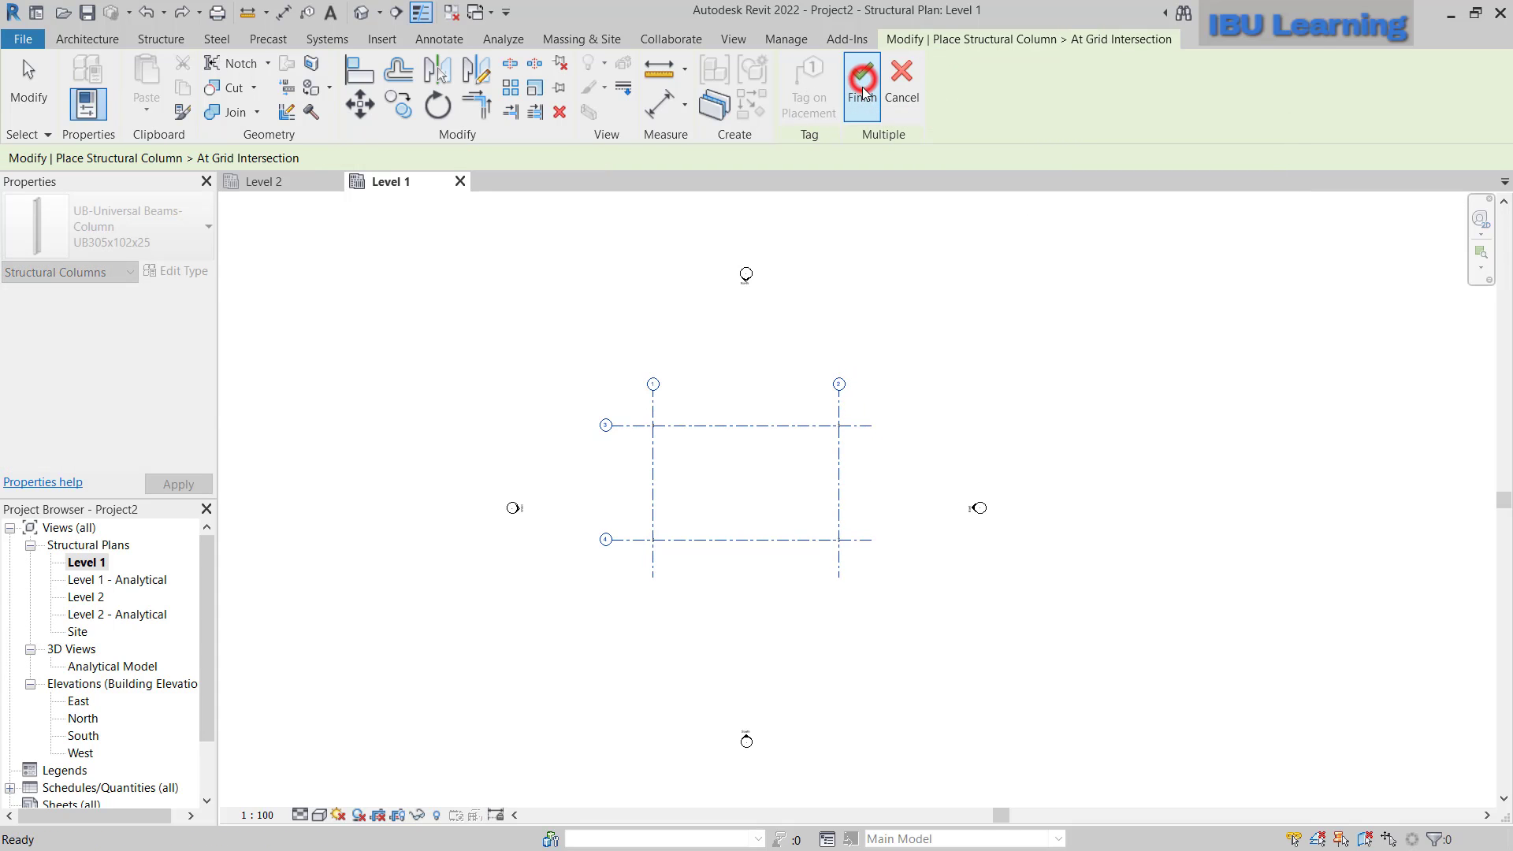
pyautogui.scroll(5, 768, 483)
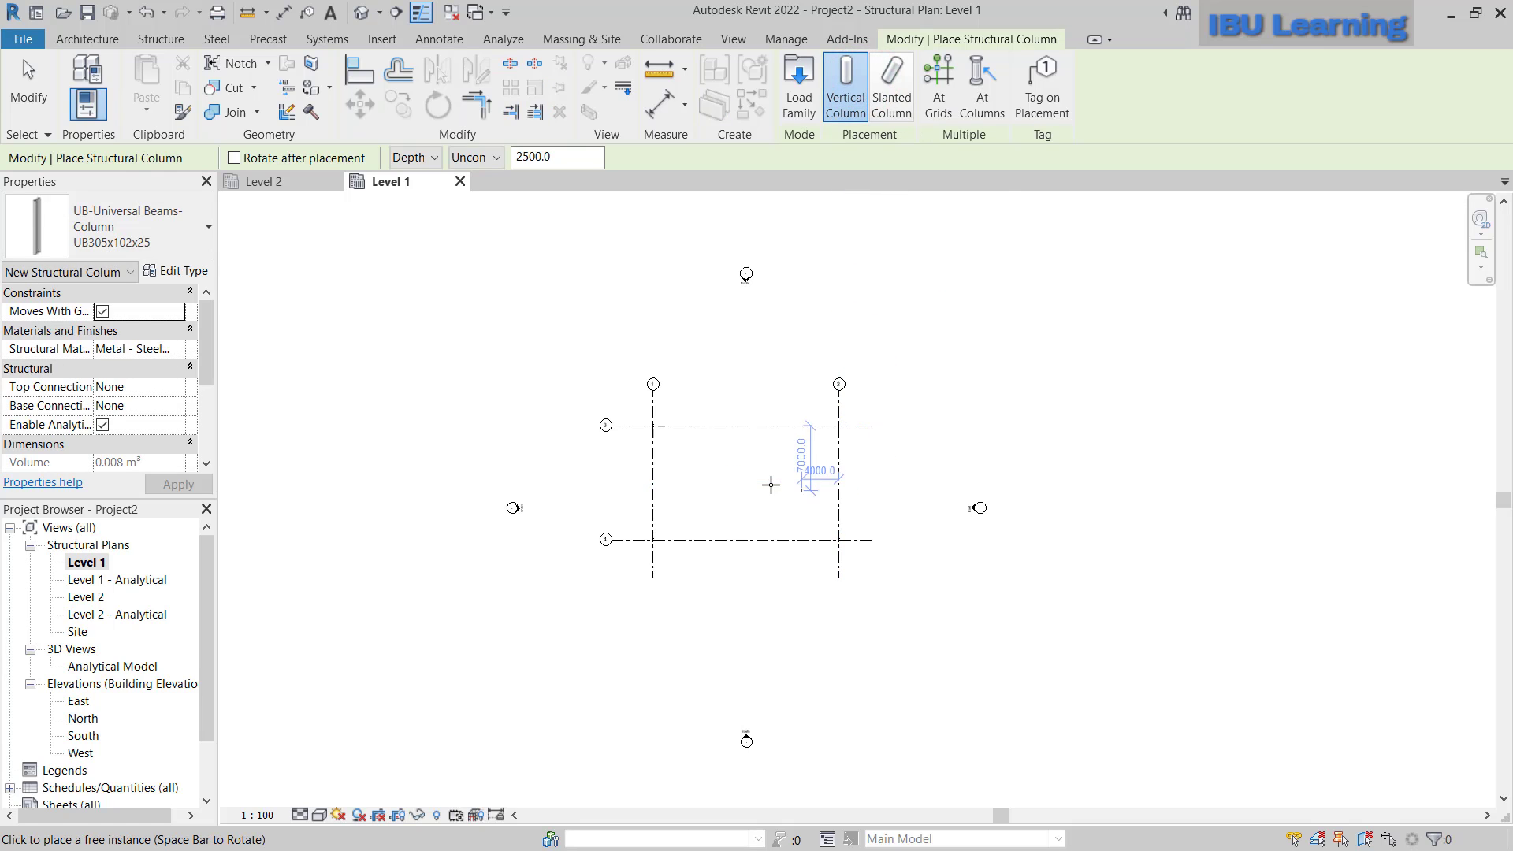
pyautogui.scroll(3, 440, 332)
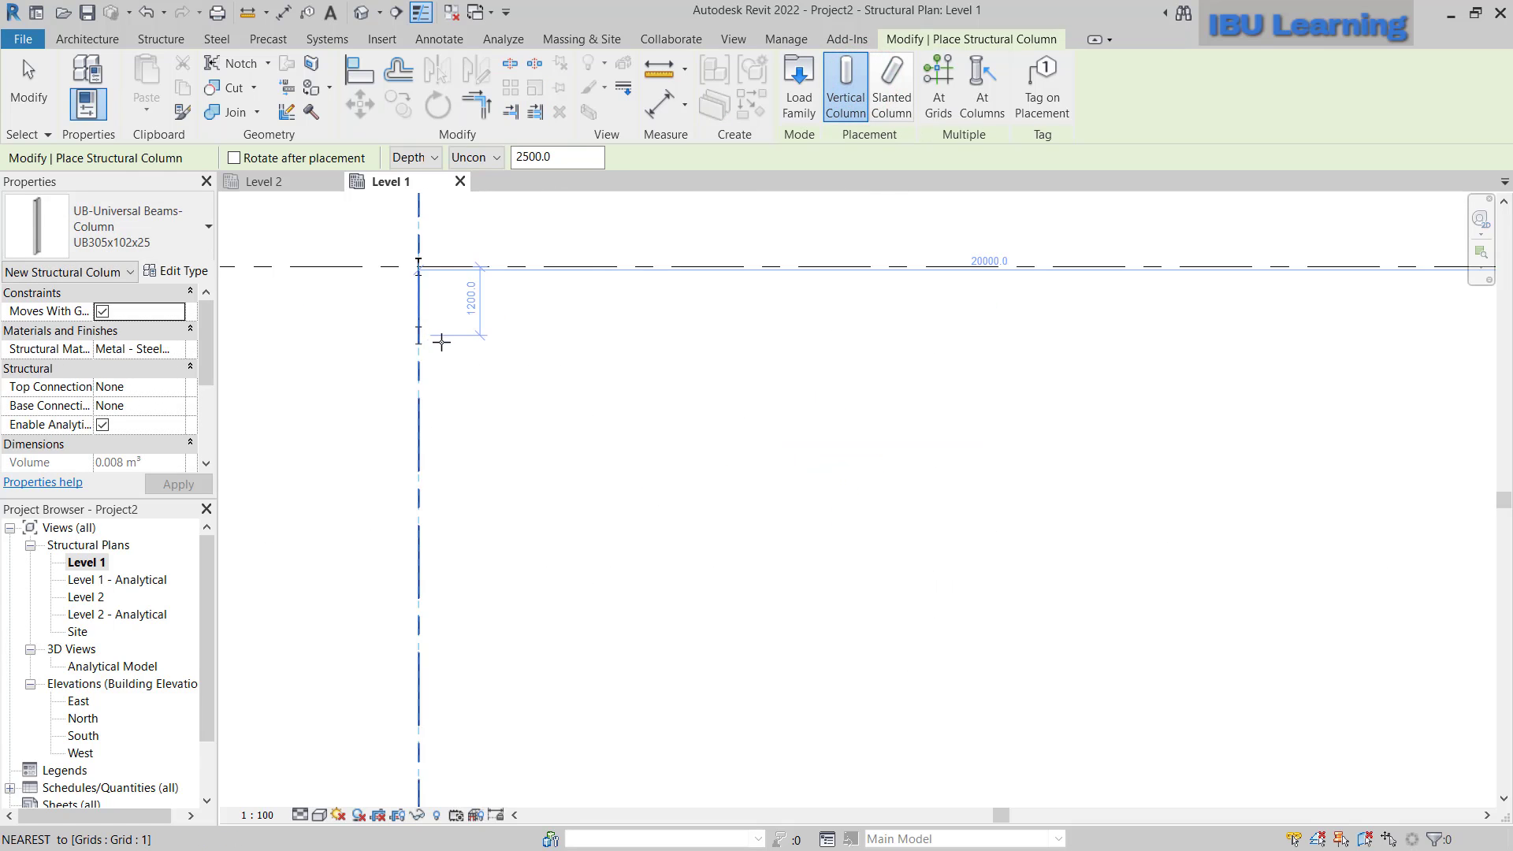
pyautogui.press('Escape')
pyautogui.scroll(3, 432, 289)
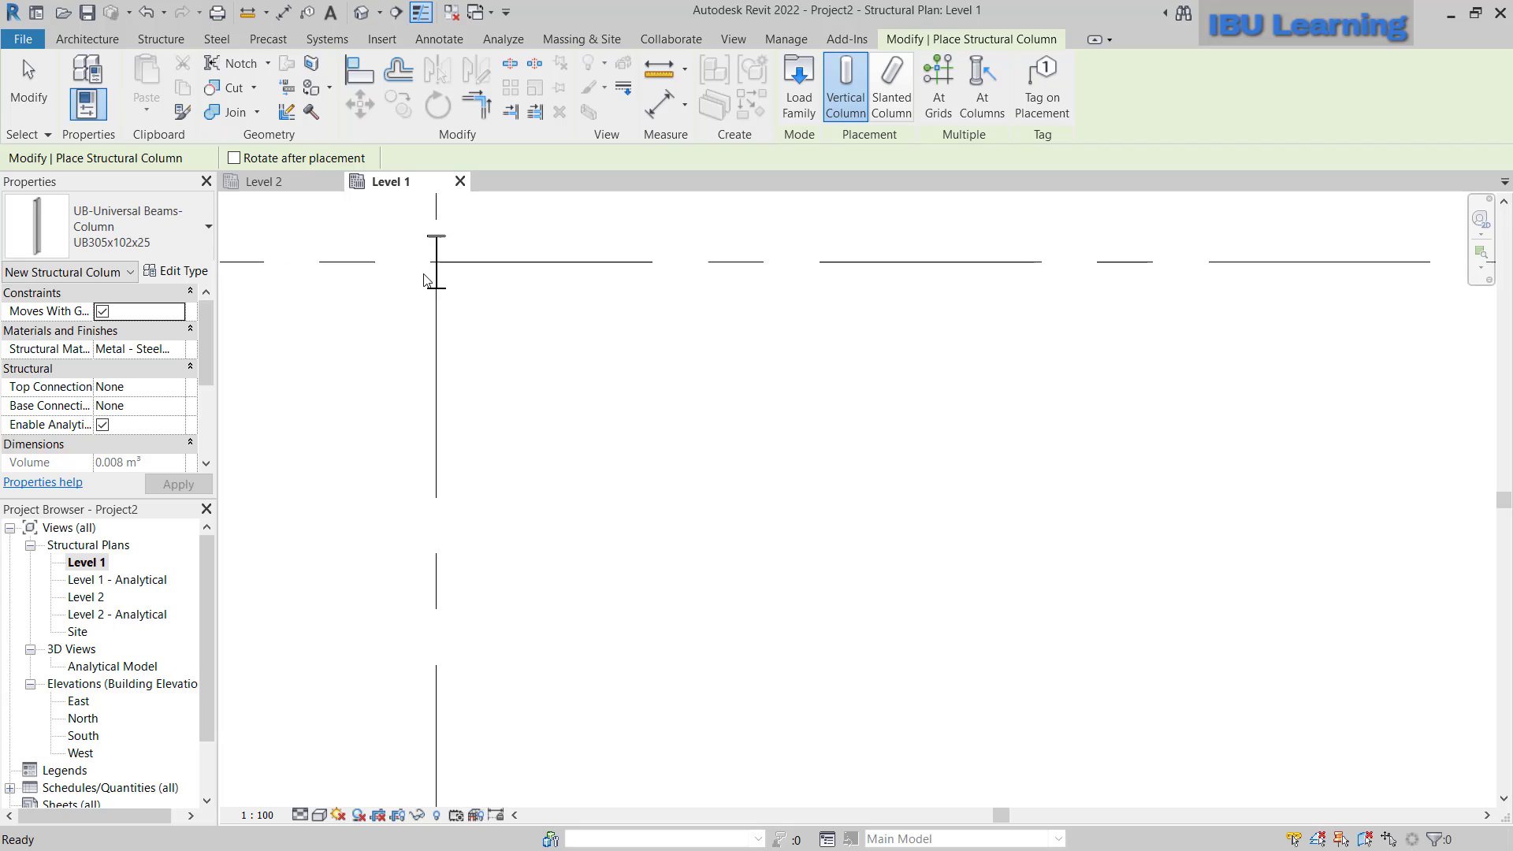
pyautogui.press('Escape')
pyautogui.scroll(-6, 528, 349)
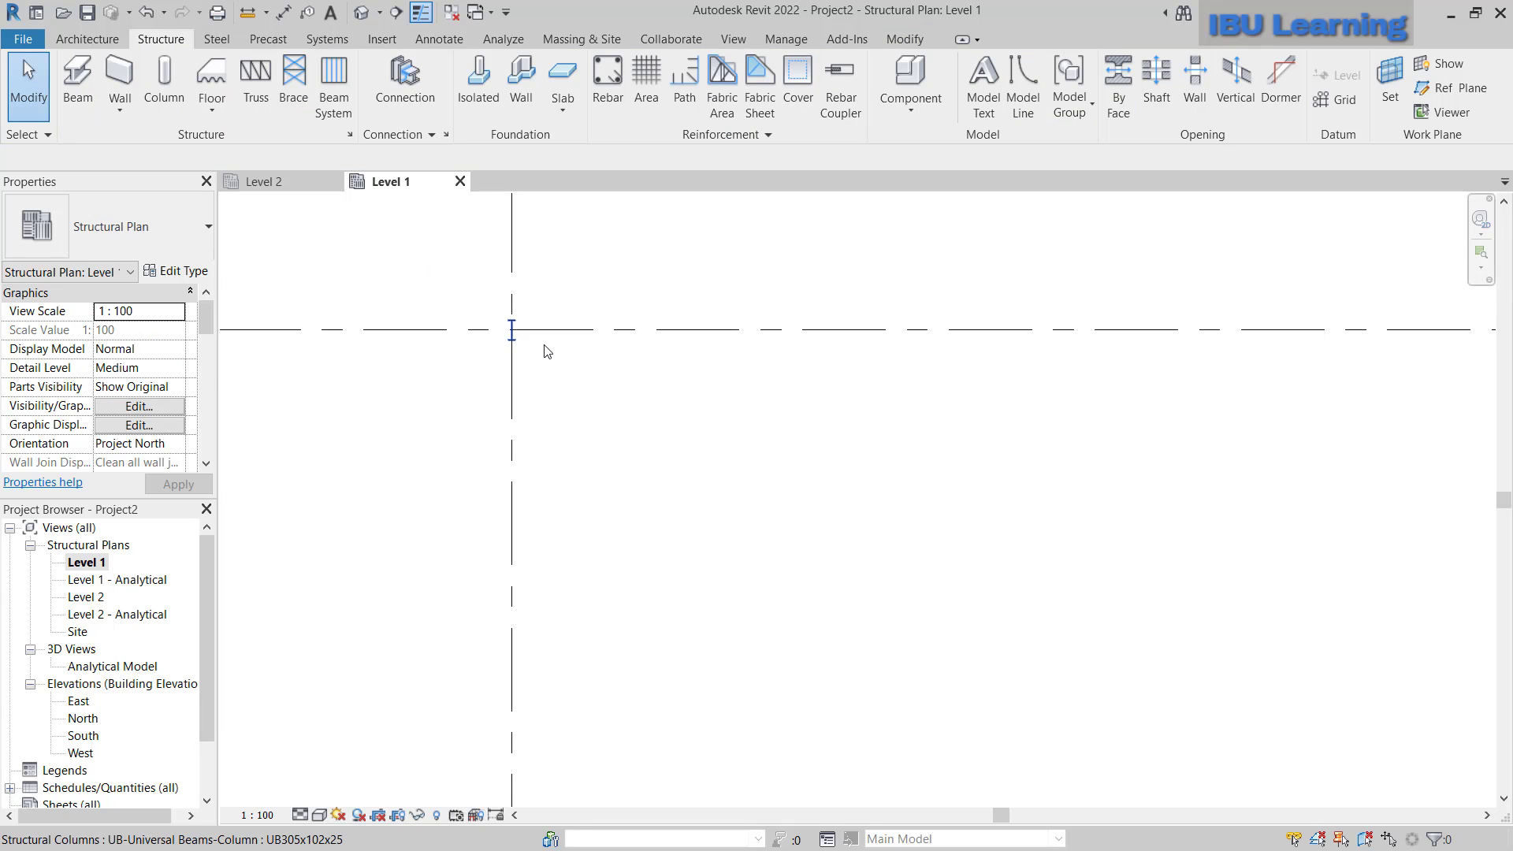
pyautogui.moveTo(1098, 409); pyautogui.dragTo(1068, 342, button='middle')
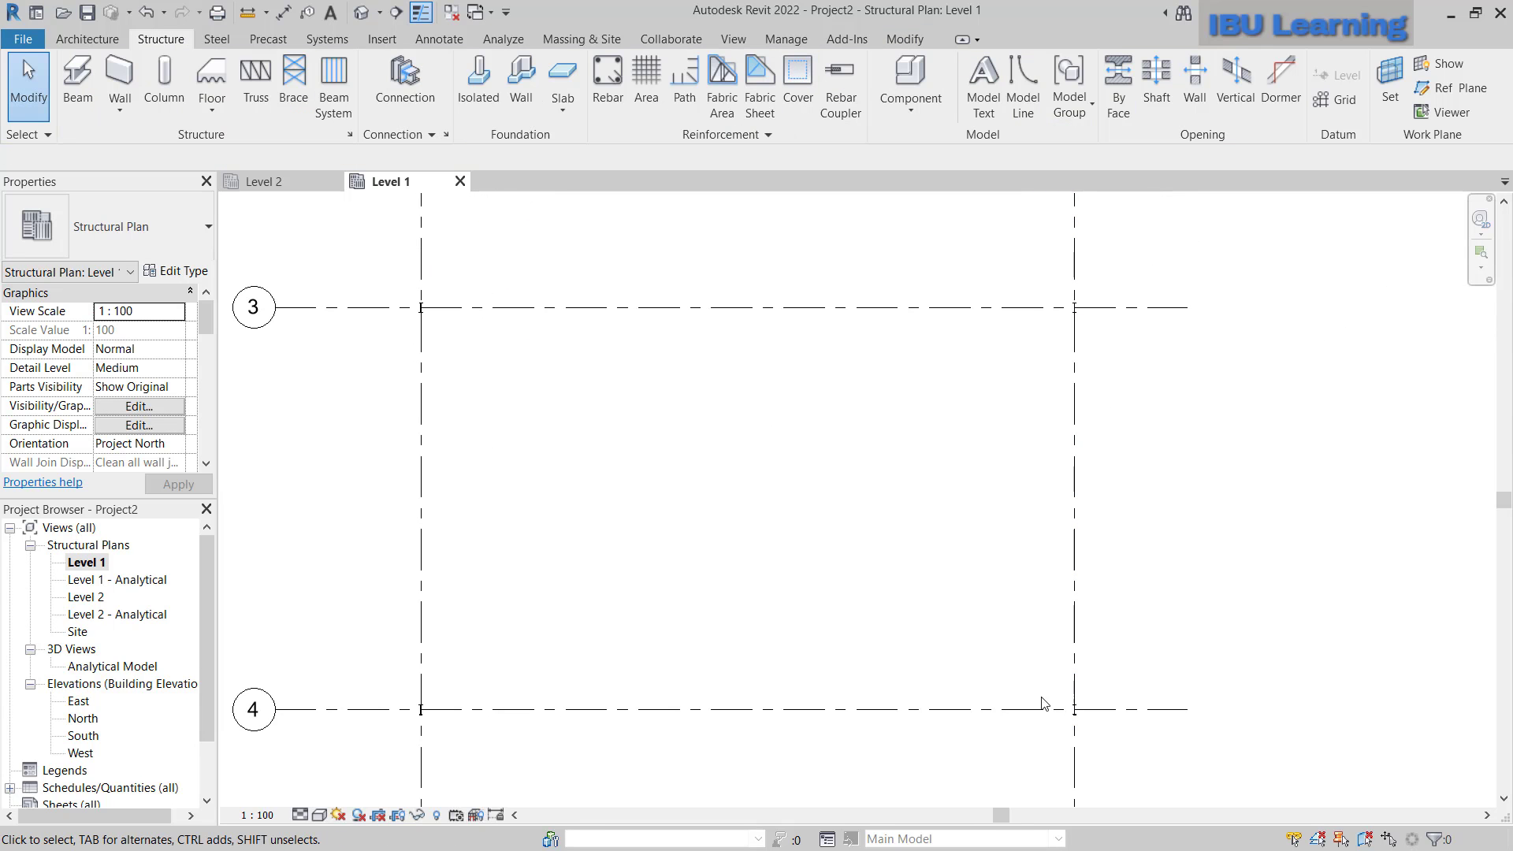
# - Select the four columns and set their base offset to 0 and their top level to Level 2
pyautogui.scroll(-3, 626, 651)
pyautogui.moveTo(454, 725); pyautogui.dragTo(946, 380)
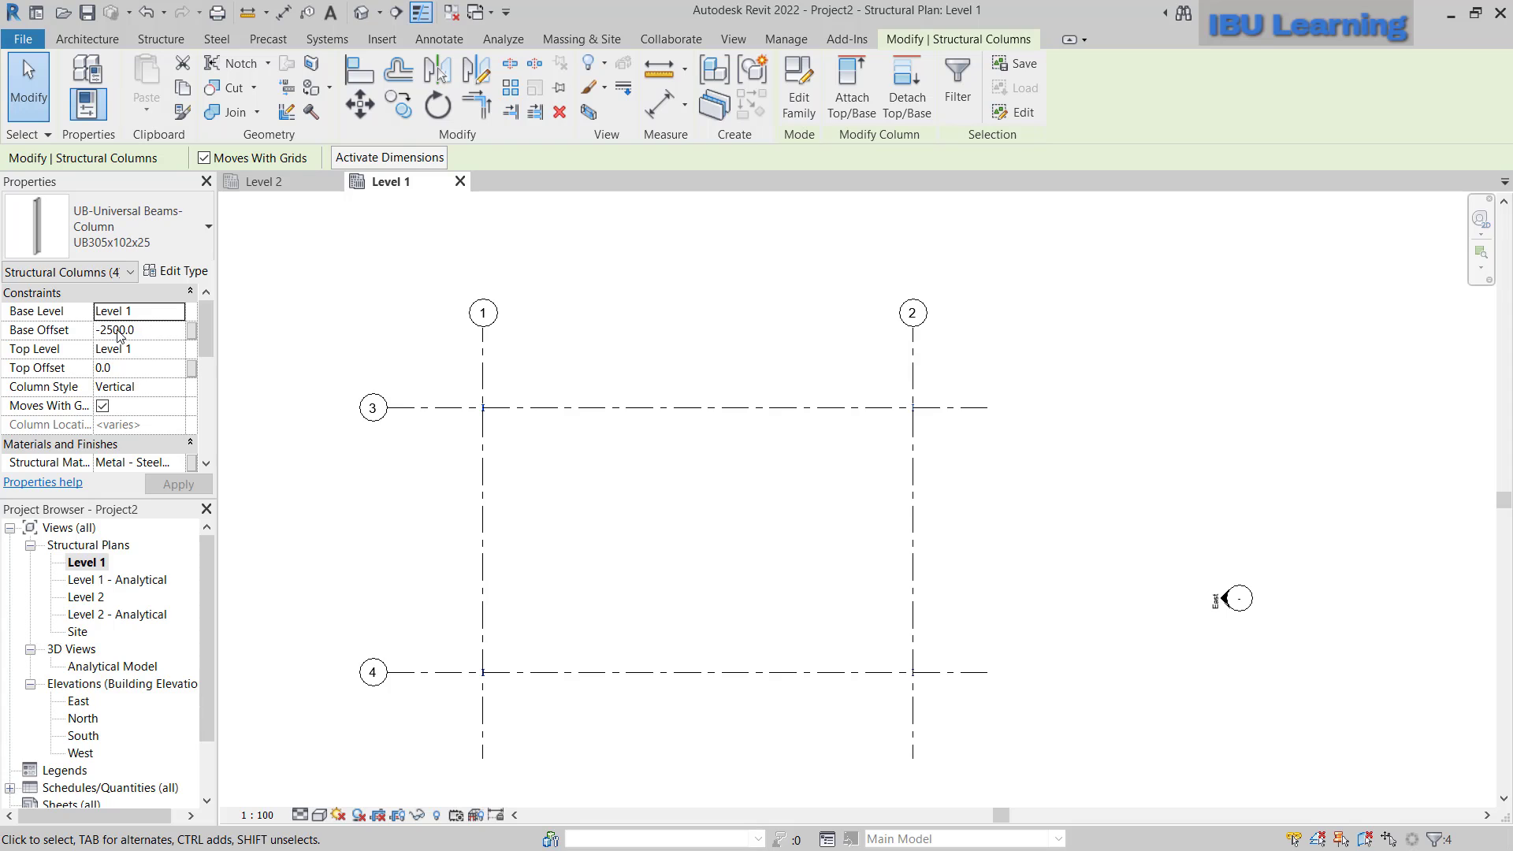
pyautogui.click(178, 331)
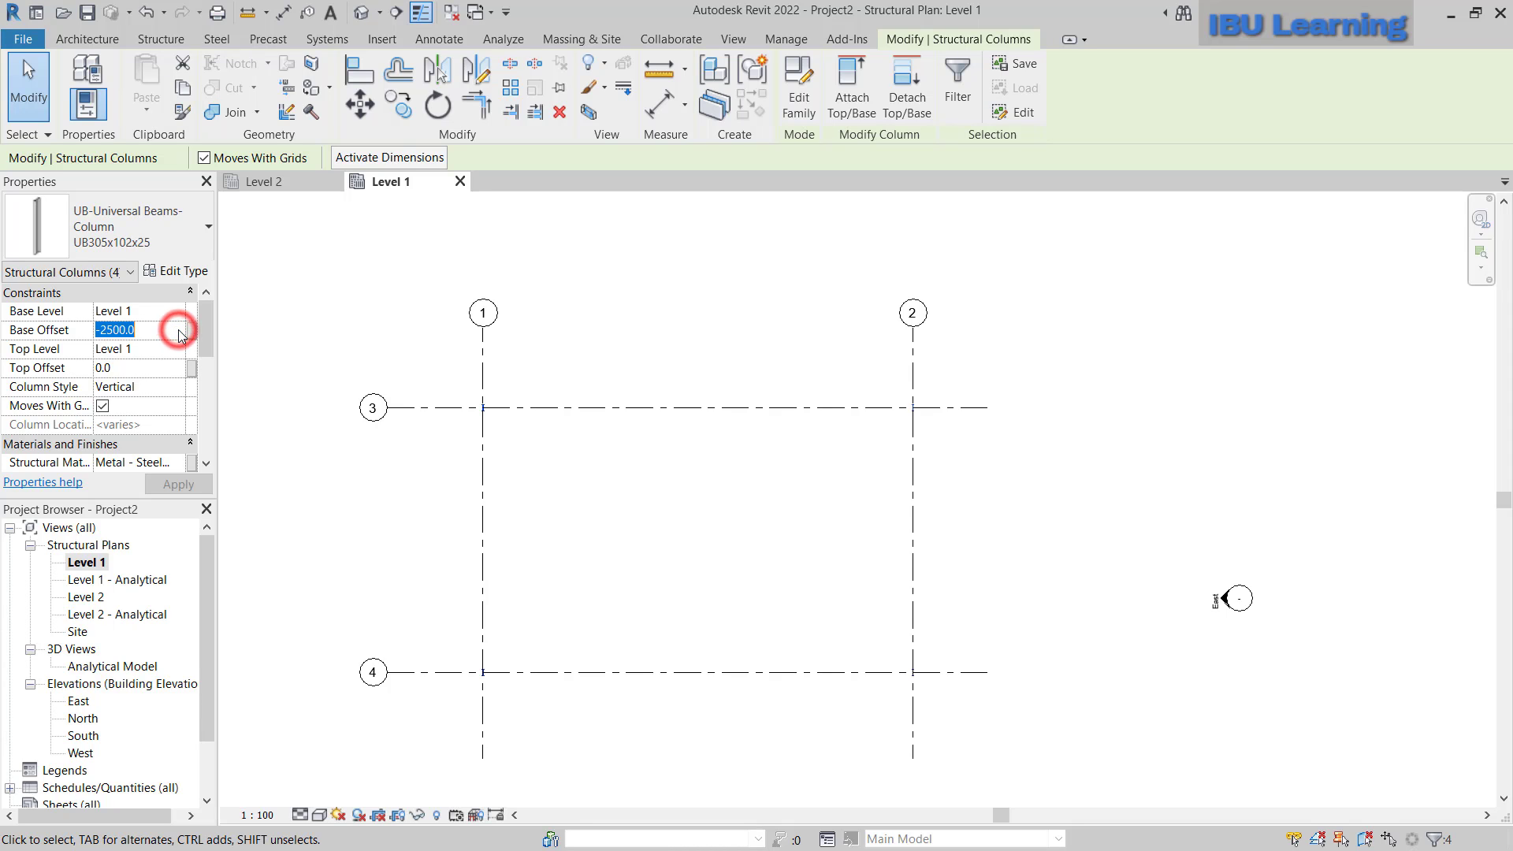
pyautogui.click(174, 349)
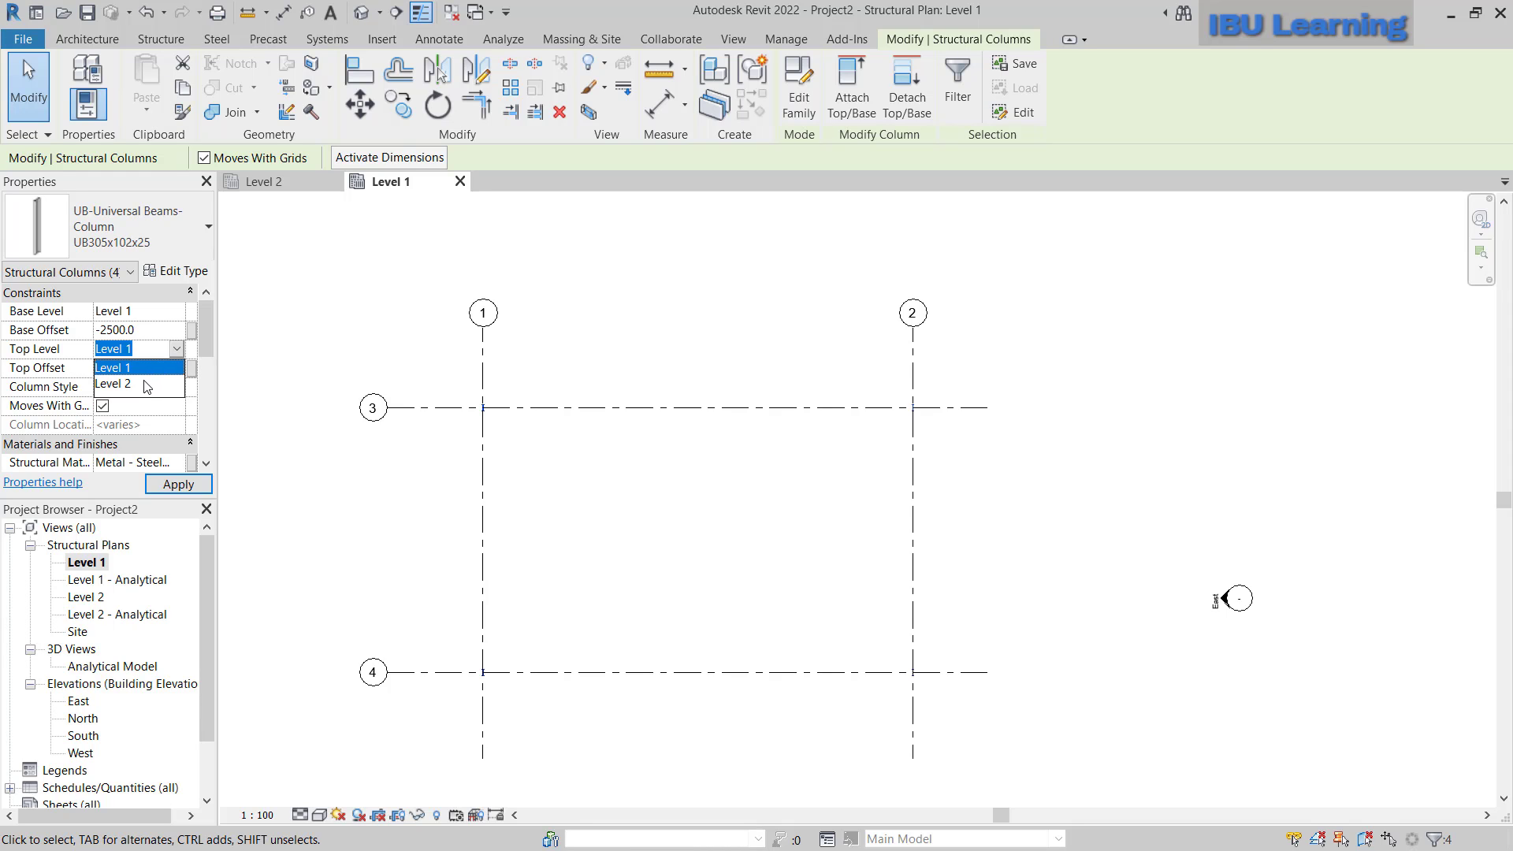
pyautogui.click(143, 385)
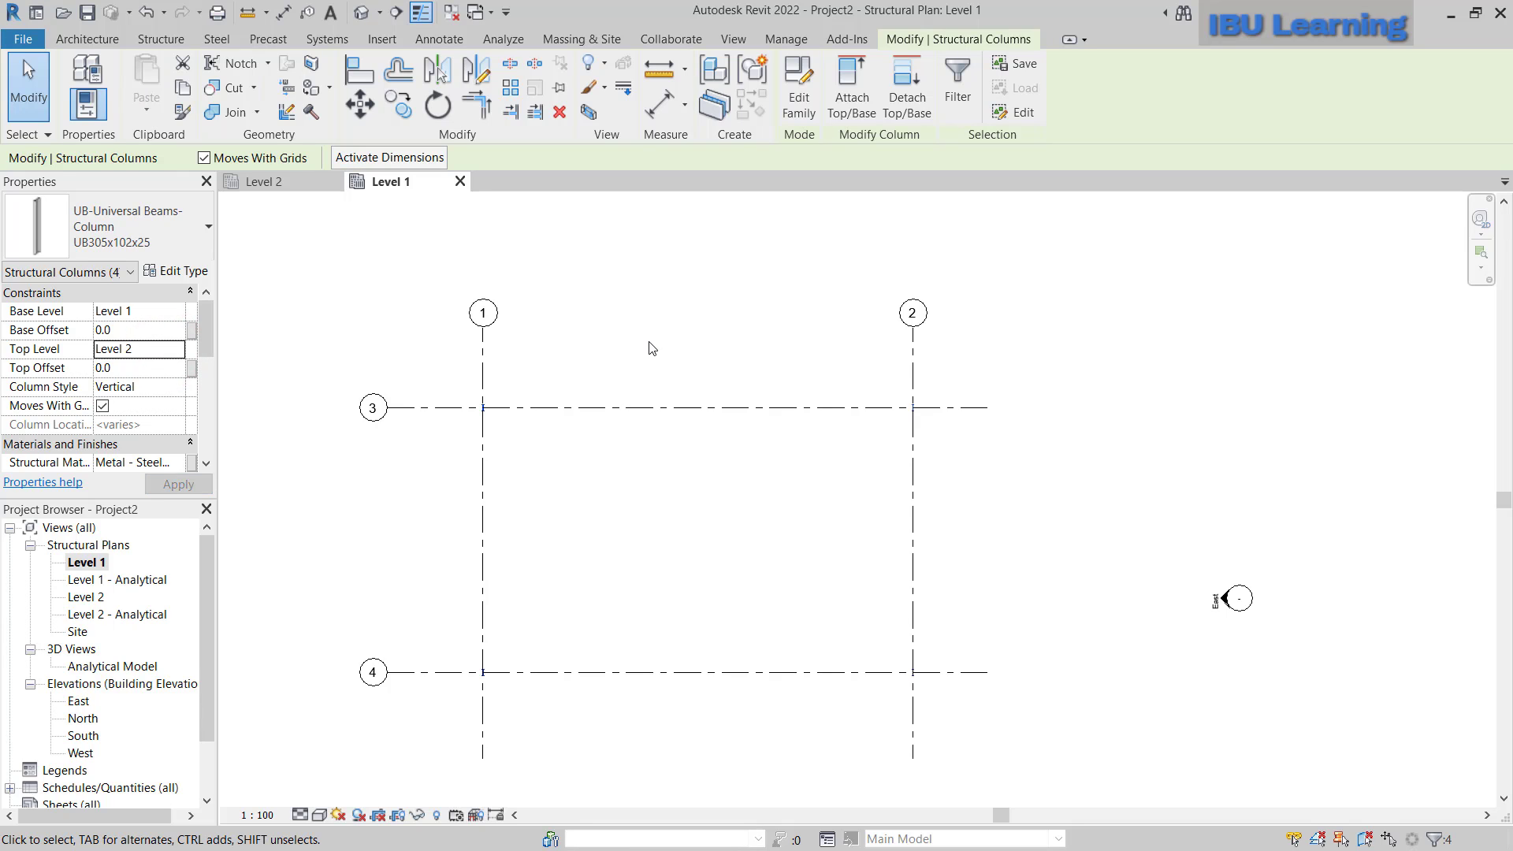
# - Deselect the columns and open the South elevation from its marker below the grids
pyautogui.moveTo(570, 456)
pyautogui.mouseDown(button='middle')
pyautogui.moveTo(622, 476)
pyautogui.moveTo(611, 433)
pyautogui.mouseUp(button='middle')
pyautogui.click(801, 477)
pyautogui.moveTo(757, 517); pyautogui.dragTo(763, 436, button='middle')
pyautogui.scroll(-2, 740, 615)
pyautogui.doubleClick(716, 644)
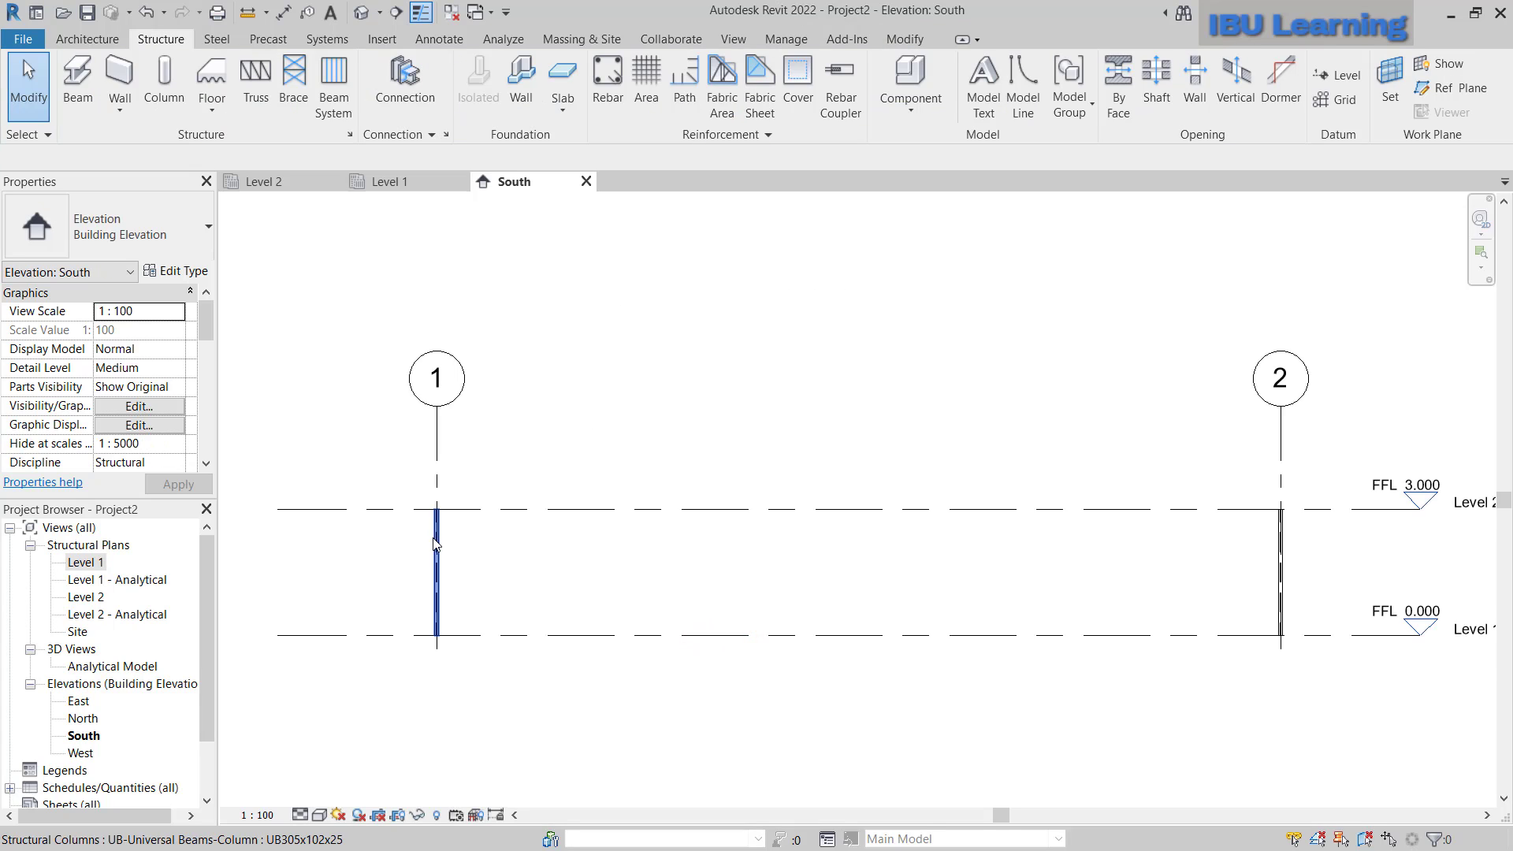
pyautogui.scroll(8, 435, 526)
pyautogui.scroll(-5, 364, 372)
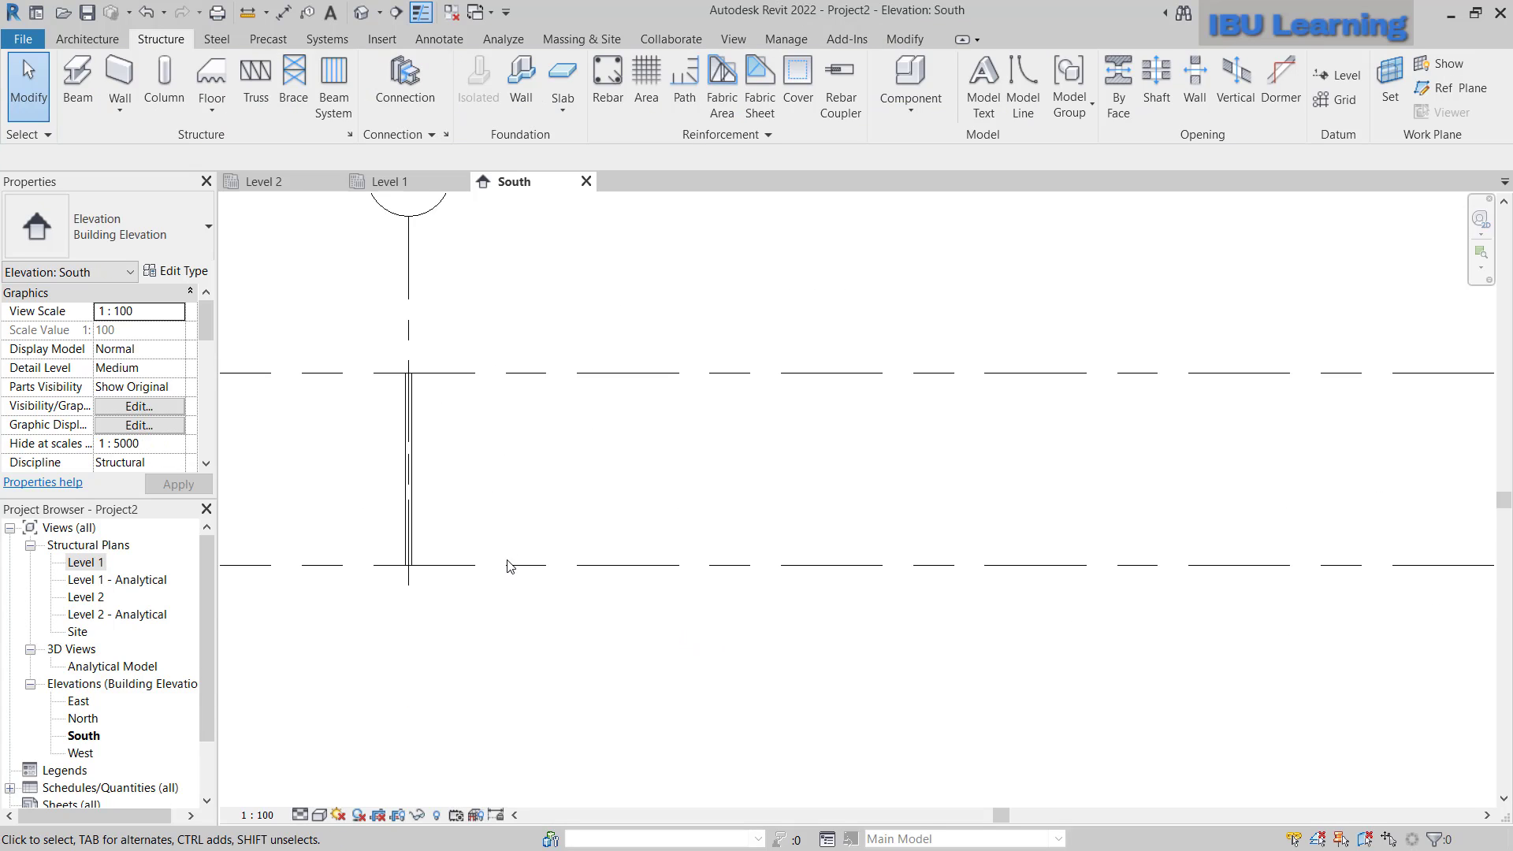
pyautogui.moveTo(1194, 570); pyautogui.dragTo(1126, 568, button='middle')
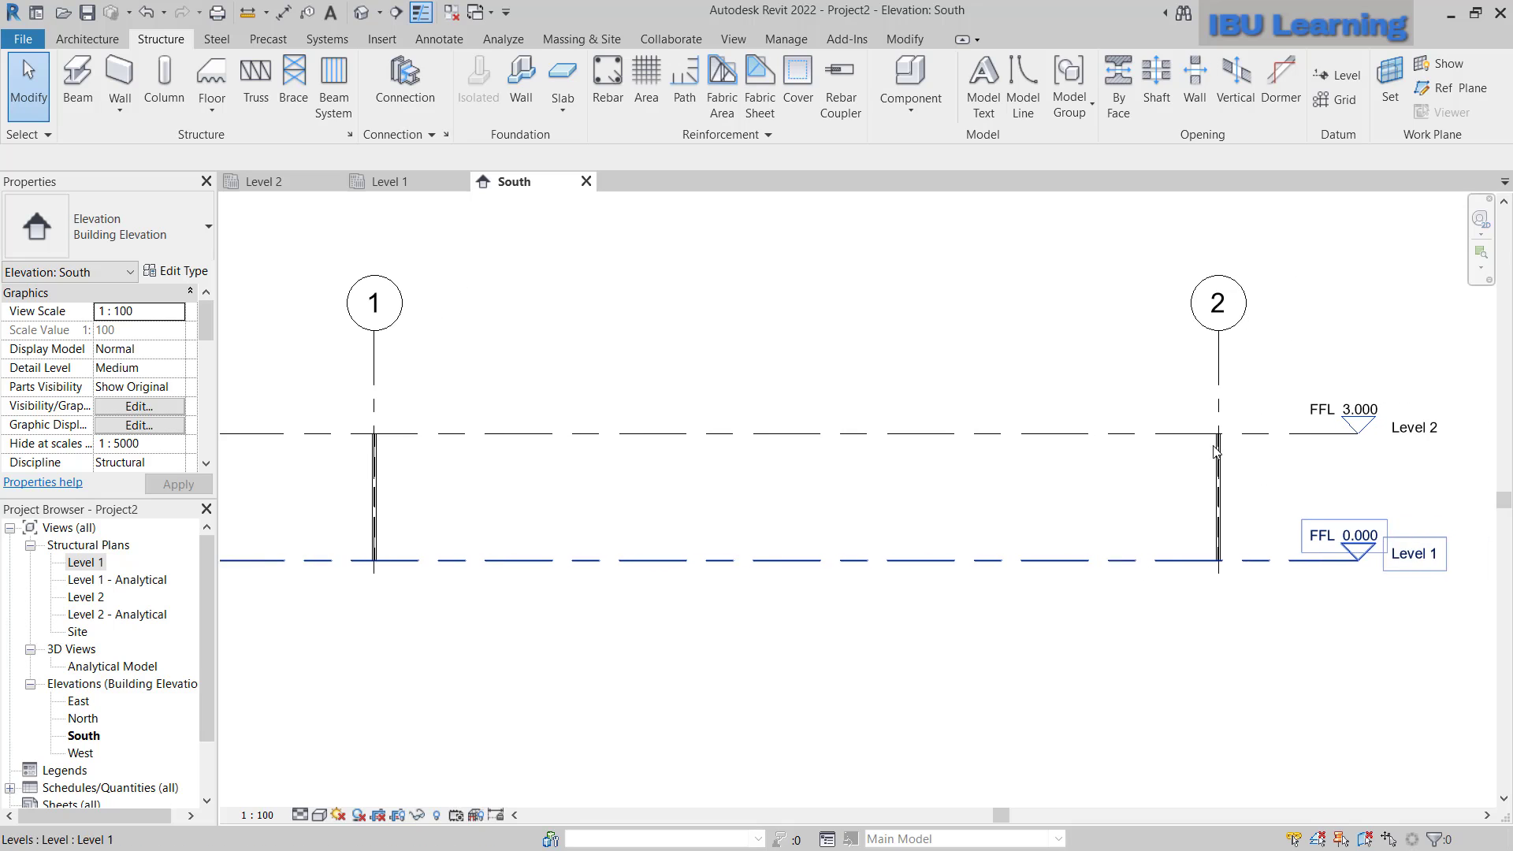
pyautogui.click(926, 434)
pyautogui.click(1361, 412)
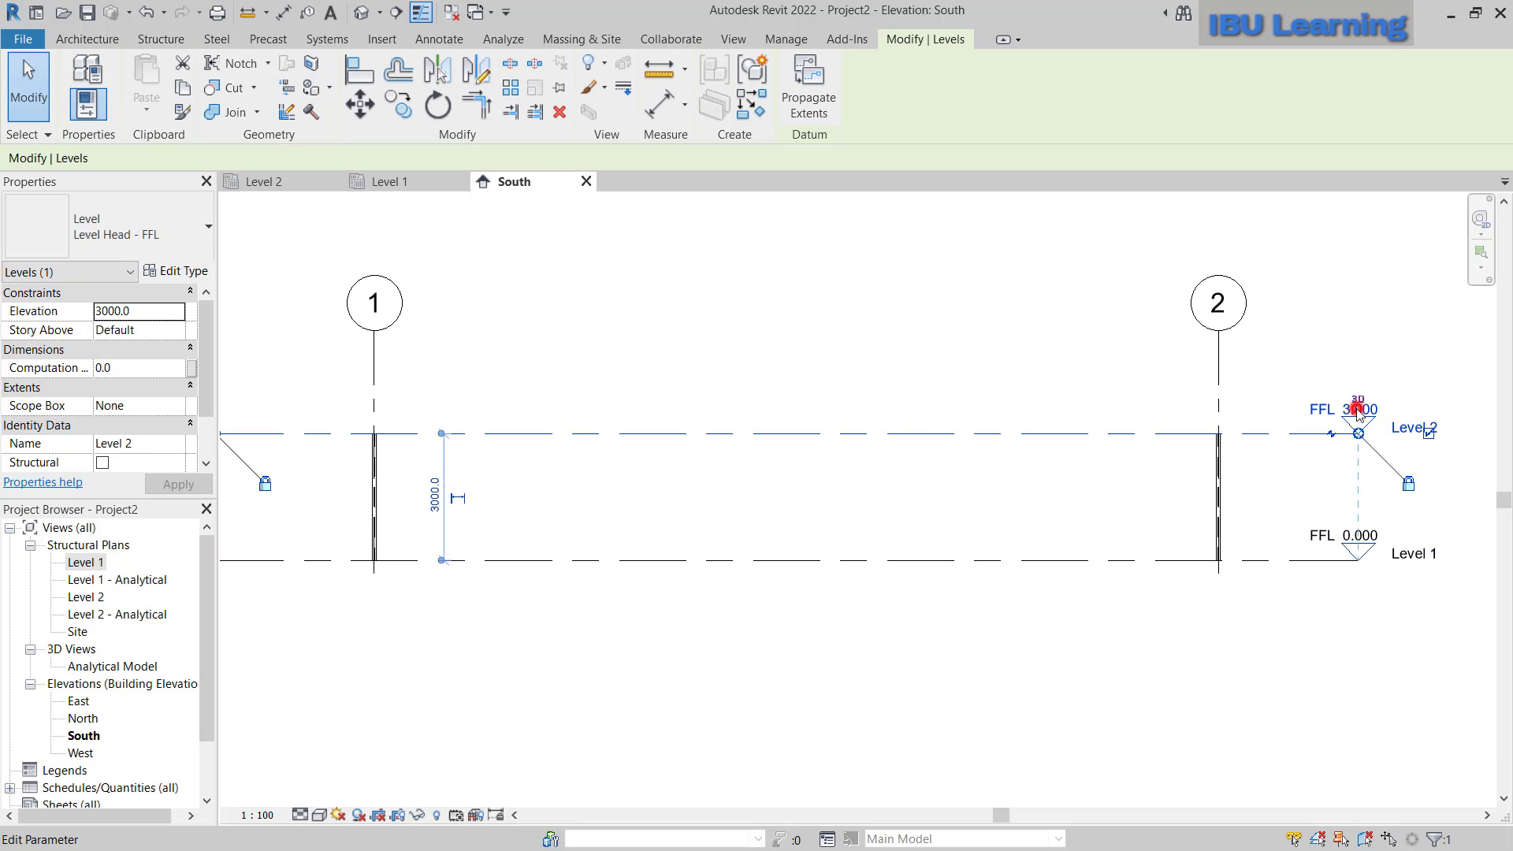
pyautogui.press('Escape')
pyautogui.press('Escape')
# - Set the elevation of Level 2 to 10000 in the South elevation and deselect the level
pyautogui.scroll(4, 1376, 417)
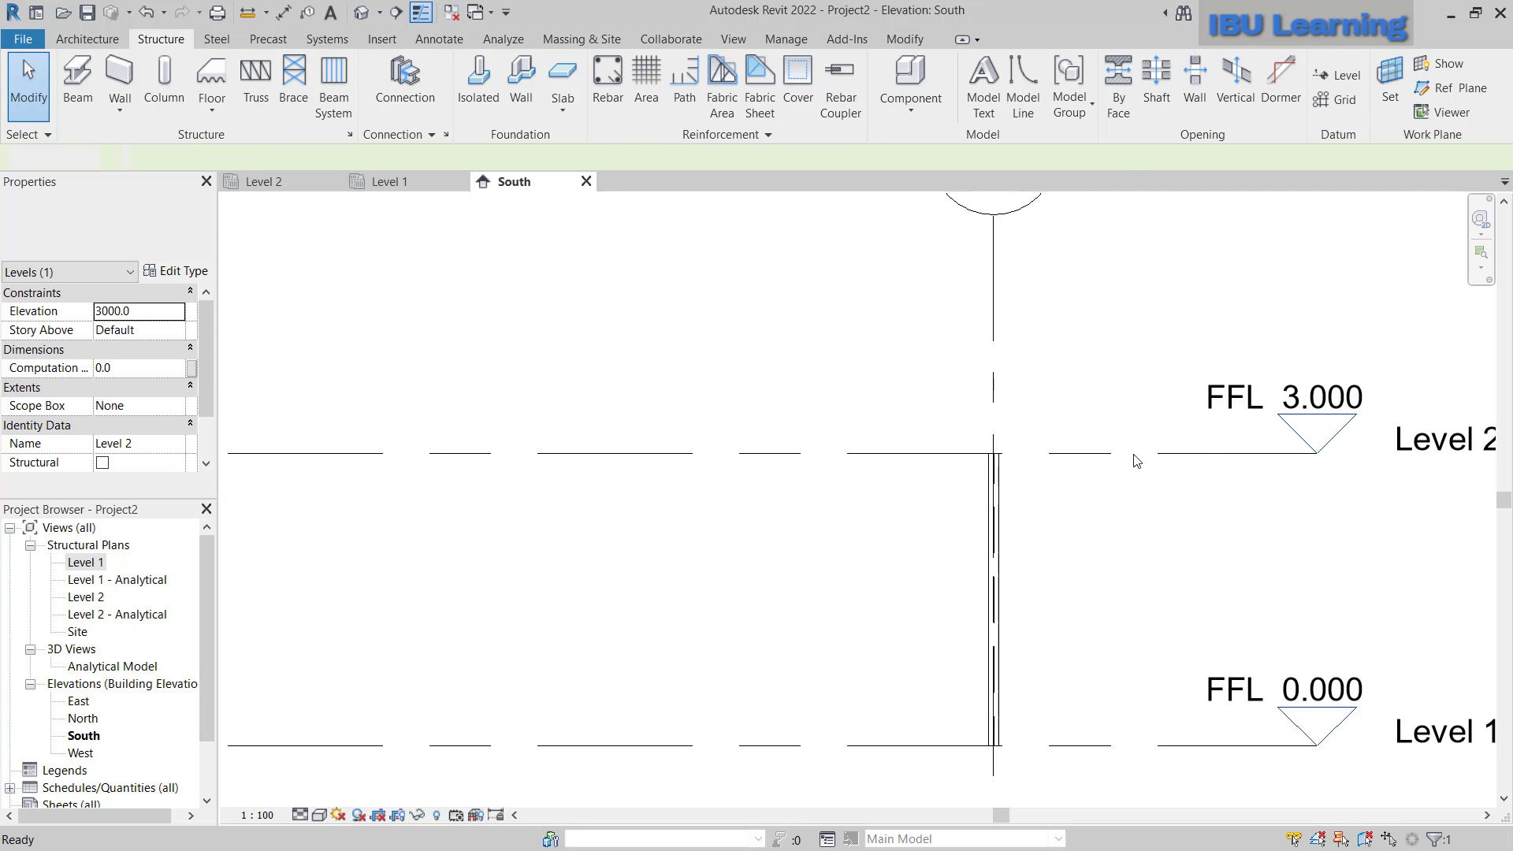
pyautogui.click(1098, 455)
pyautogui.click(1301, 396)
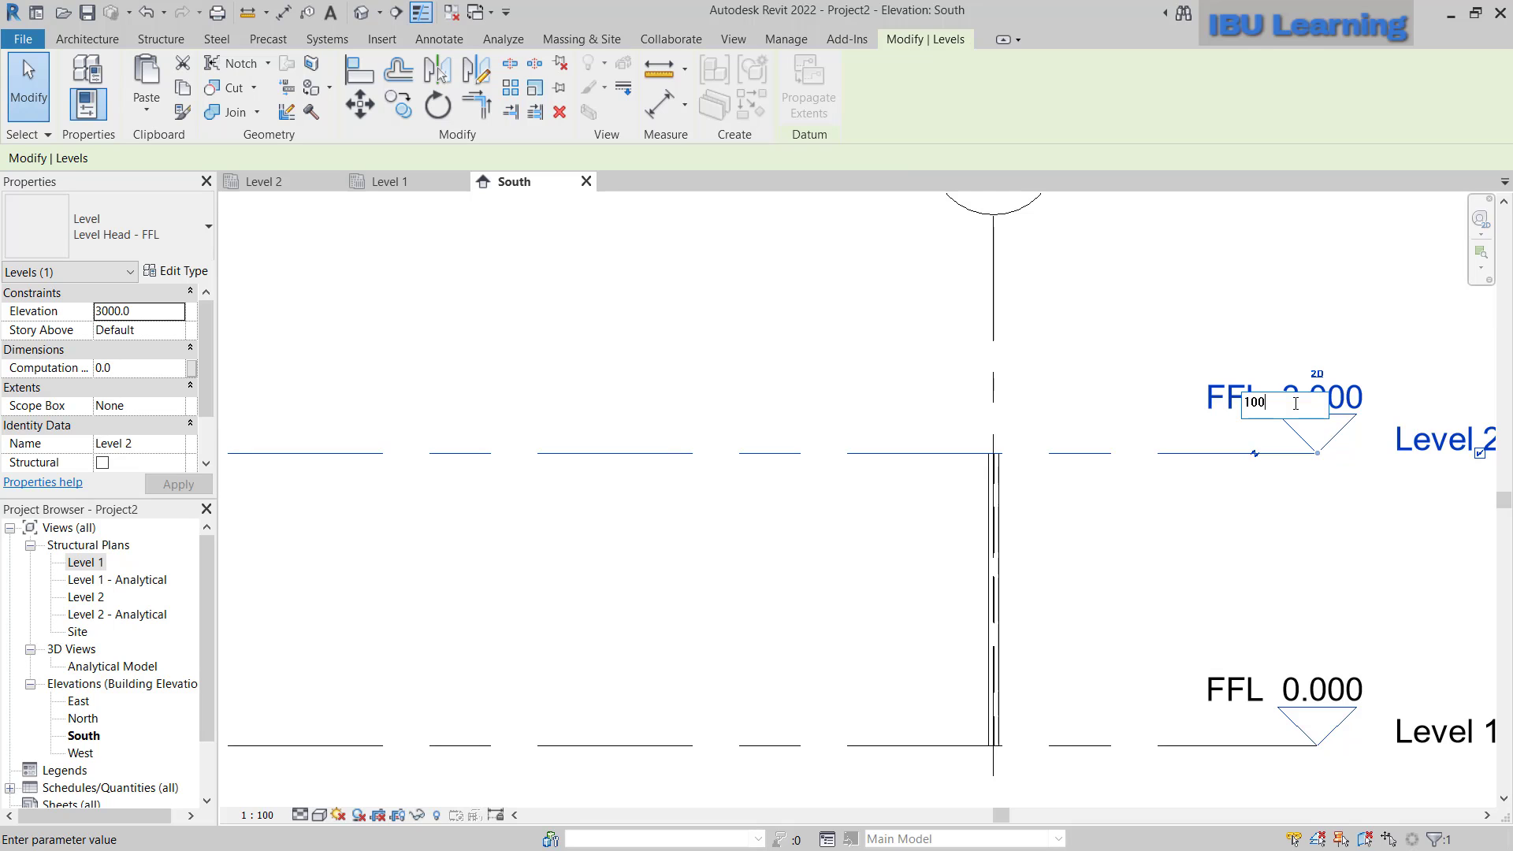
pyautogui.press('Return')
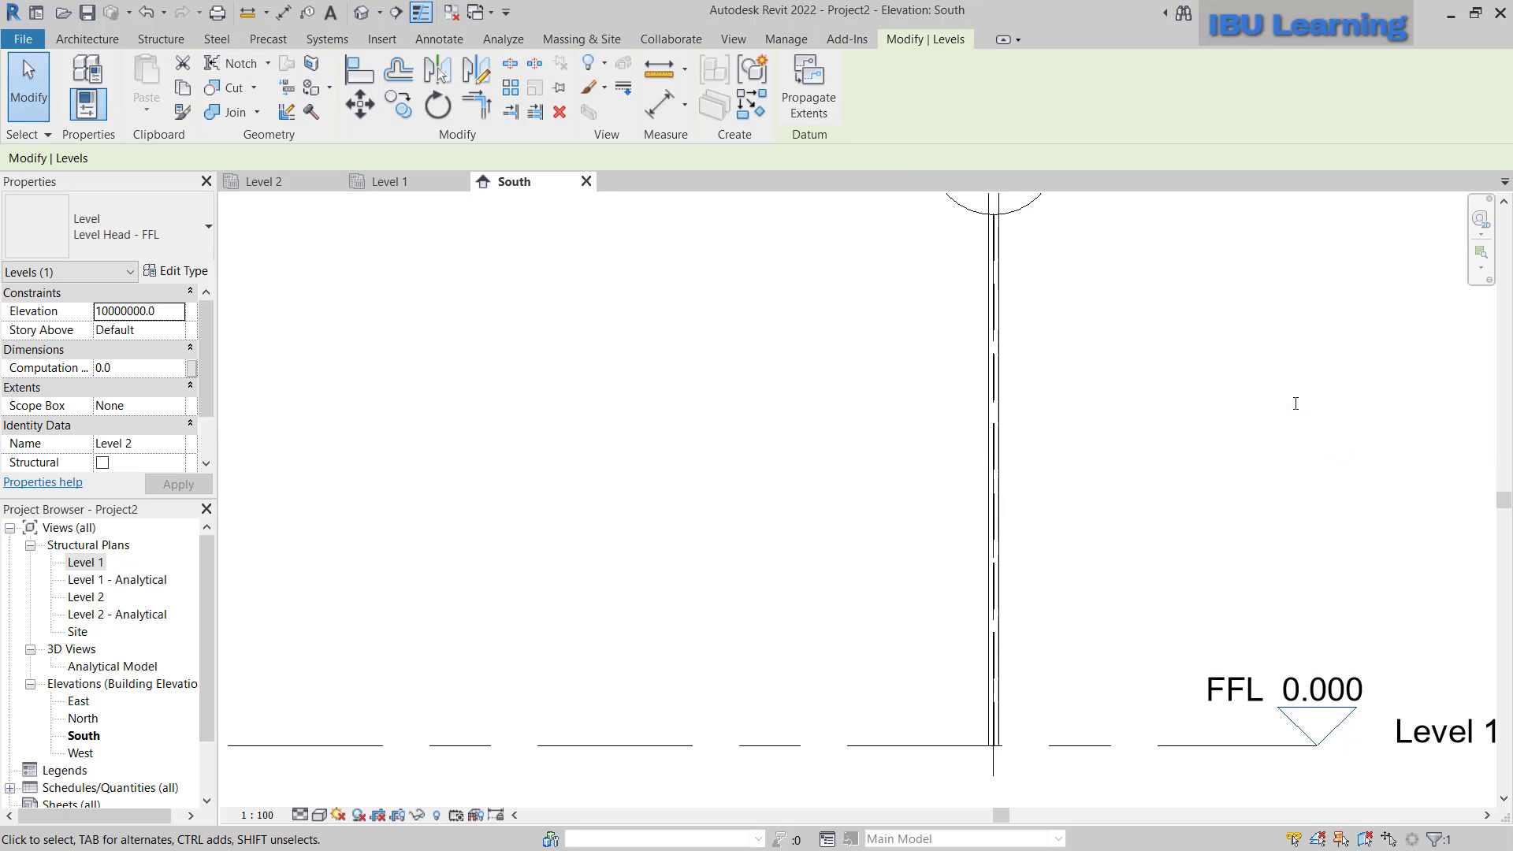
pyautogui.scroll(-5, 1033, 489)
pyautogui.press('Escape')
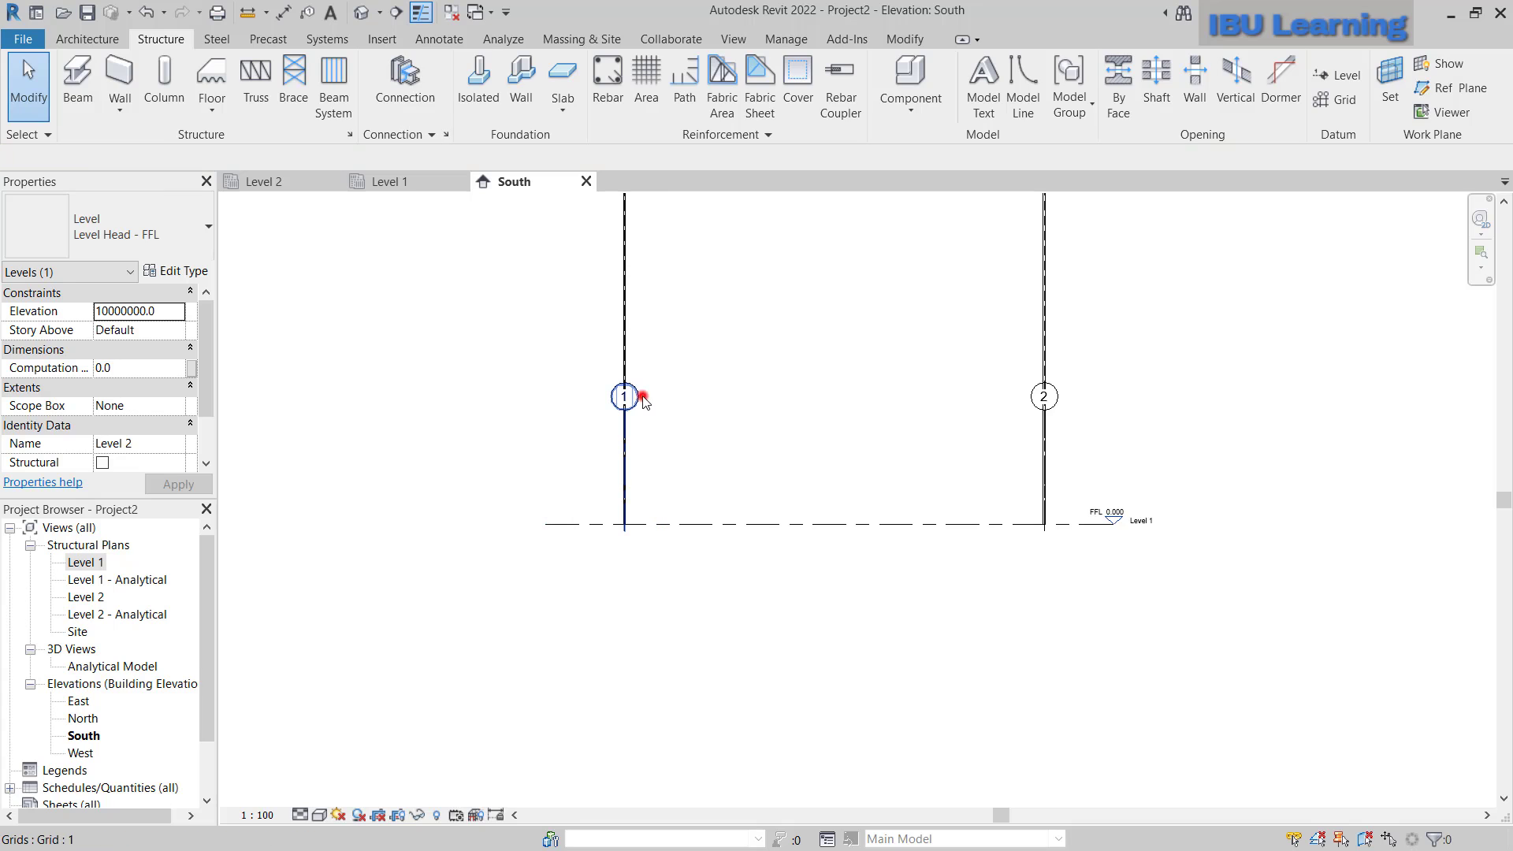
# - Extend grids 1 and 2 upward by stretching the upper end of grid 1, moving both bubbles higher above Level 1
pyautogui.click(626, 398)
pyautogui.moveTo(679, 446); pyautogui.dragTo(607, 569, button='middle')
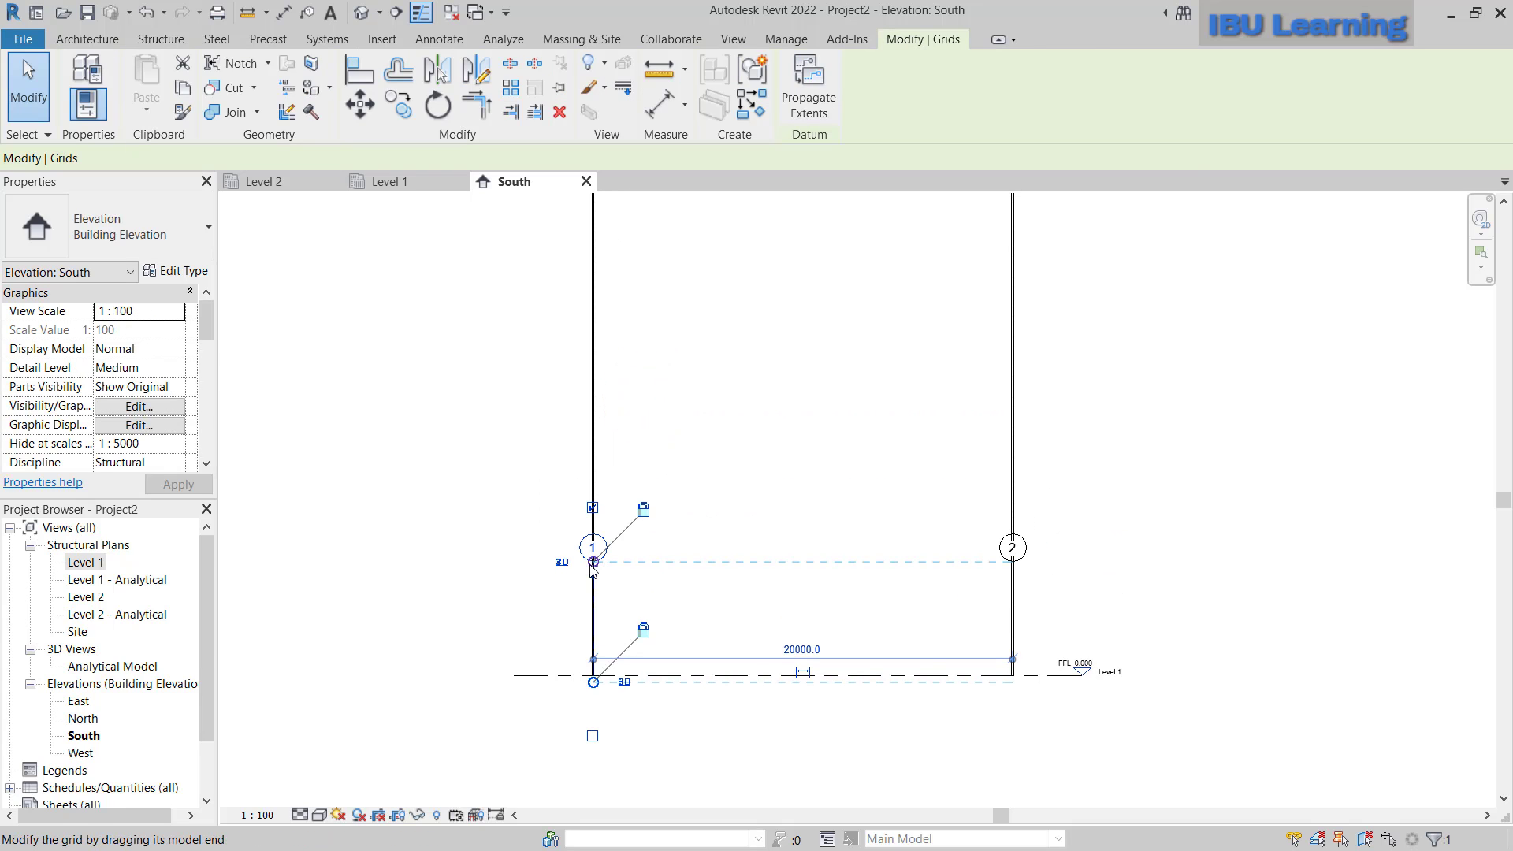
pyautogui.moveTo(593, 563); pyautogui.dragTo(593, 307)
pyautogui.scroll(-4, 592, 308)
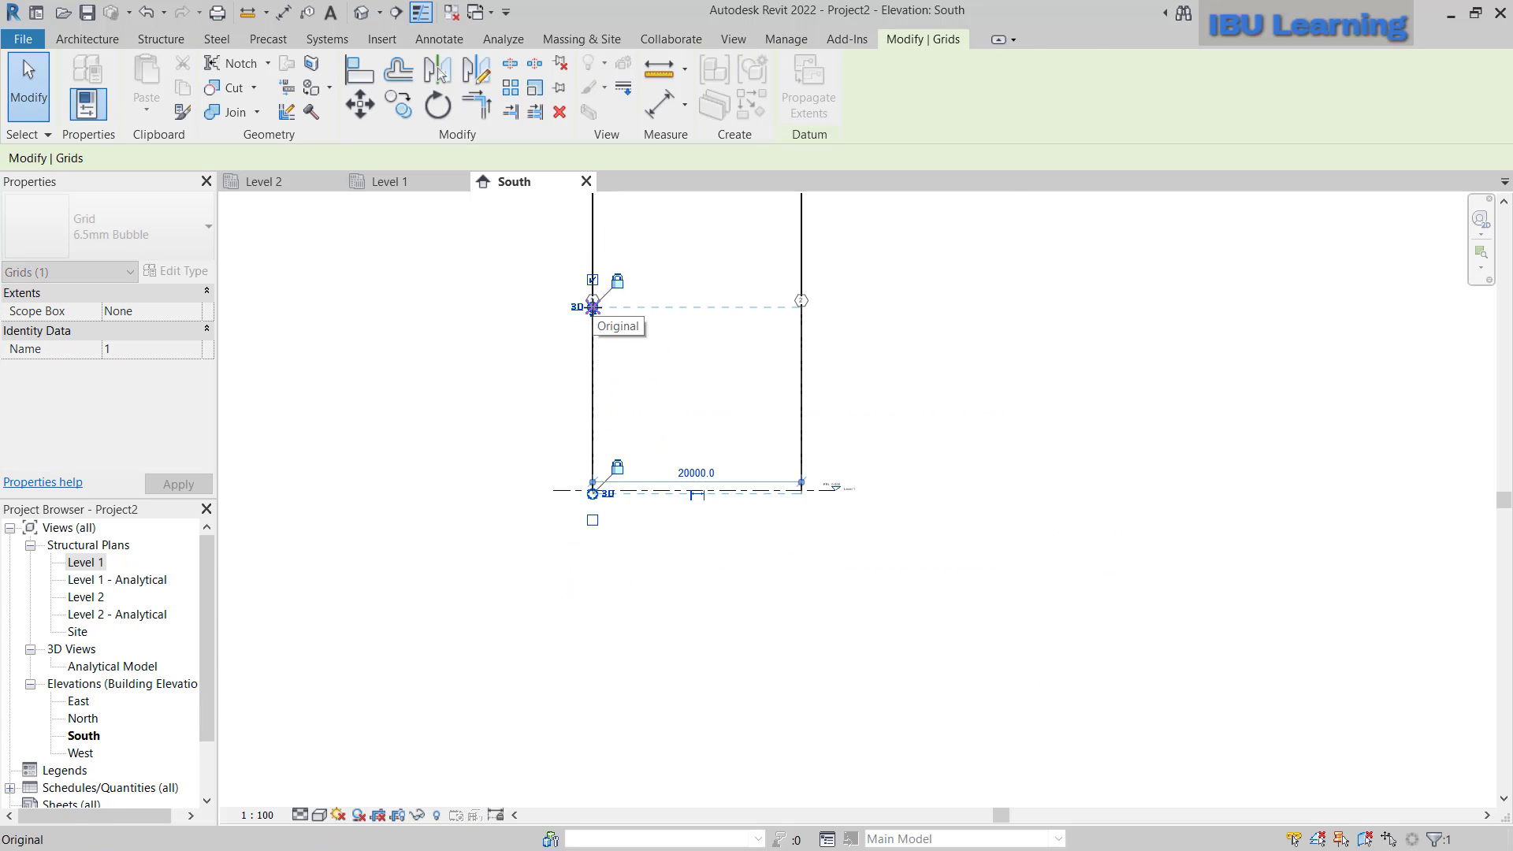
pyautogui.moveTo(603, 367); pyautogui.dragTo(613, 519, button='middle')
pyautogui.press('Escape')
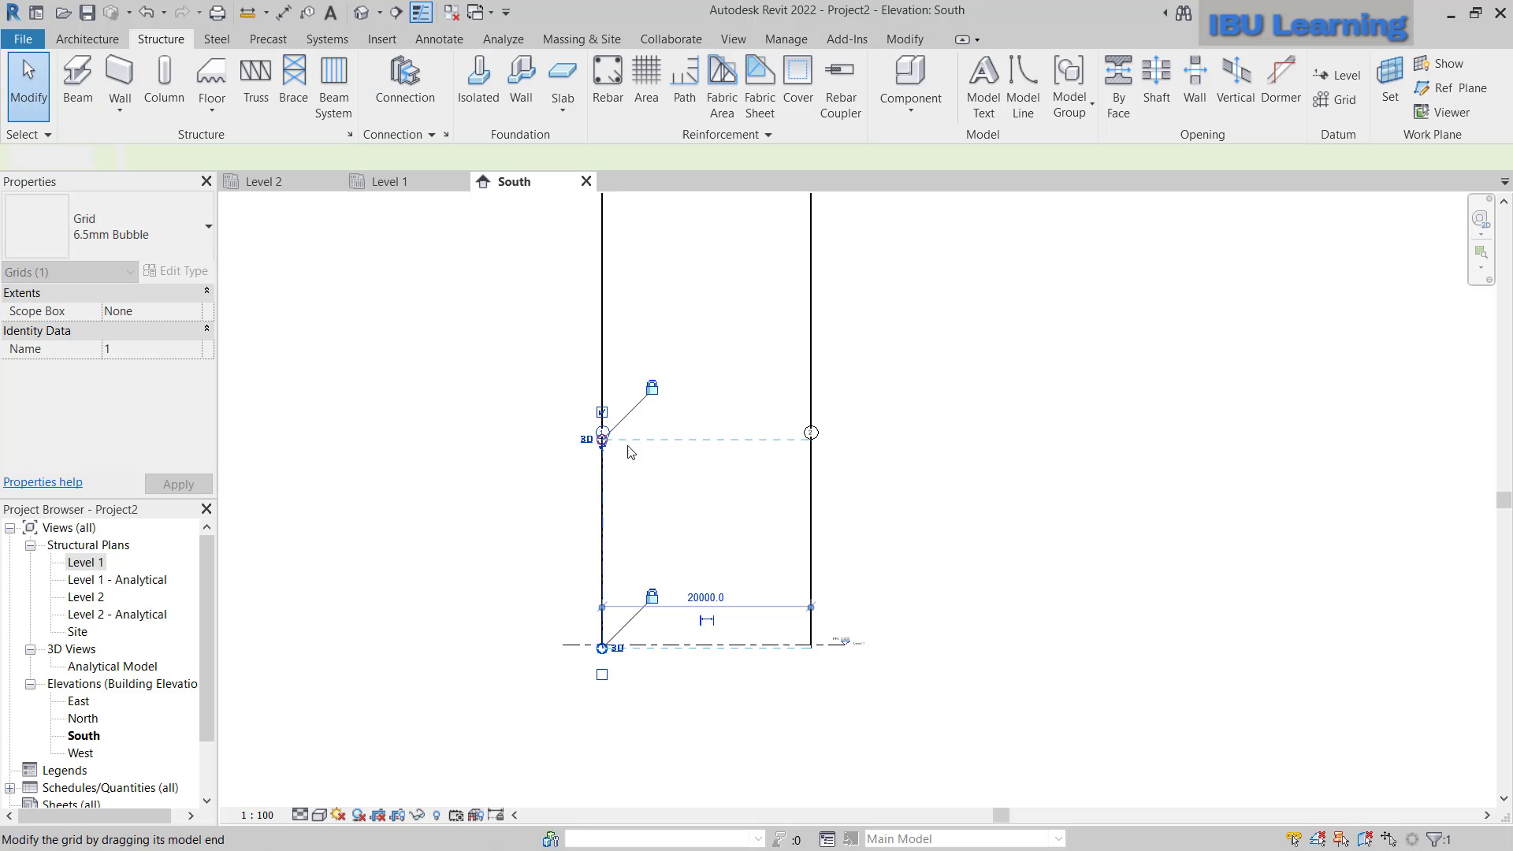
# - Locate Level 2 at the top of the columns and set its elevation to 10.000
pyautogui.scroll(3, 943, 511)
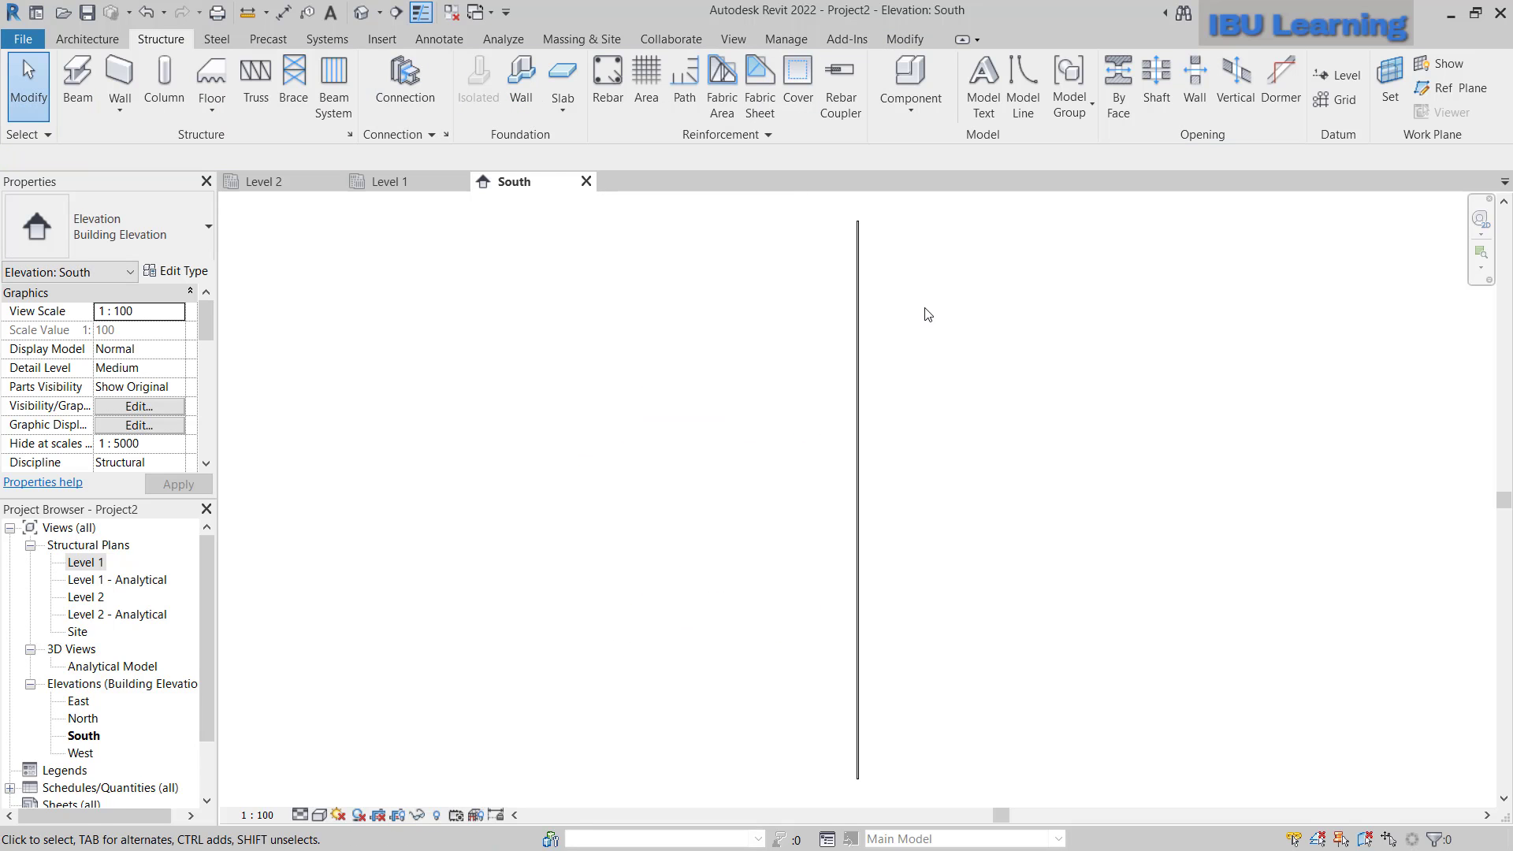
pyautogui.scroll(-4, 861, 236)
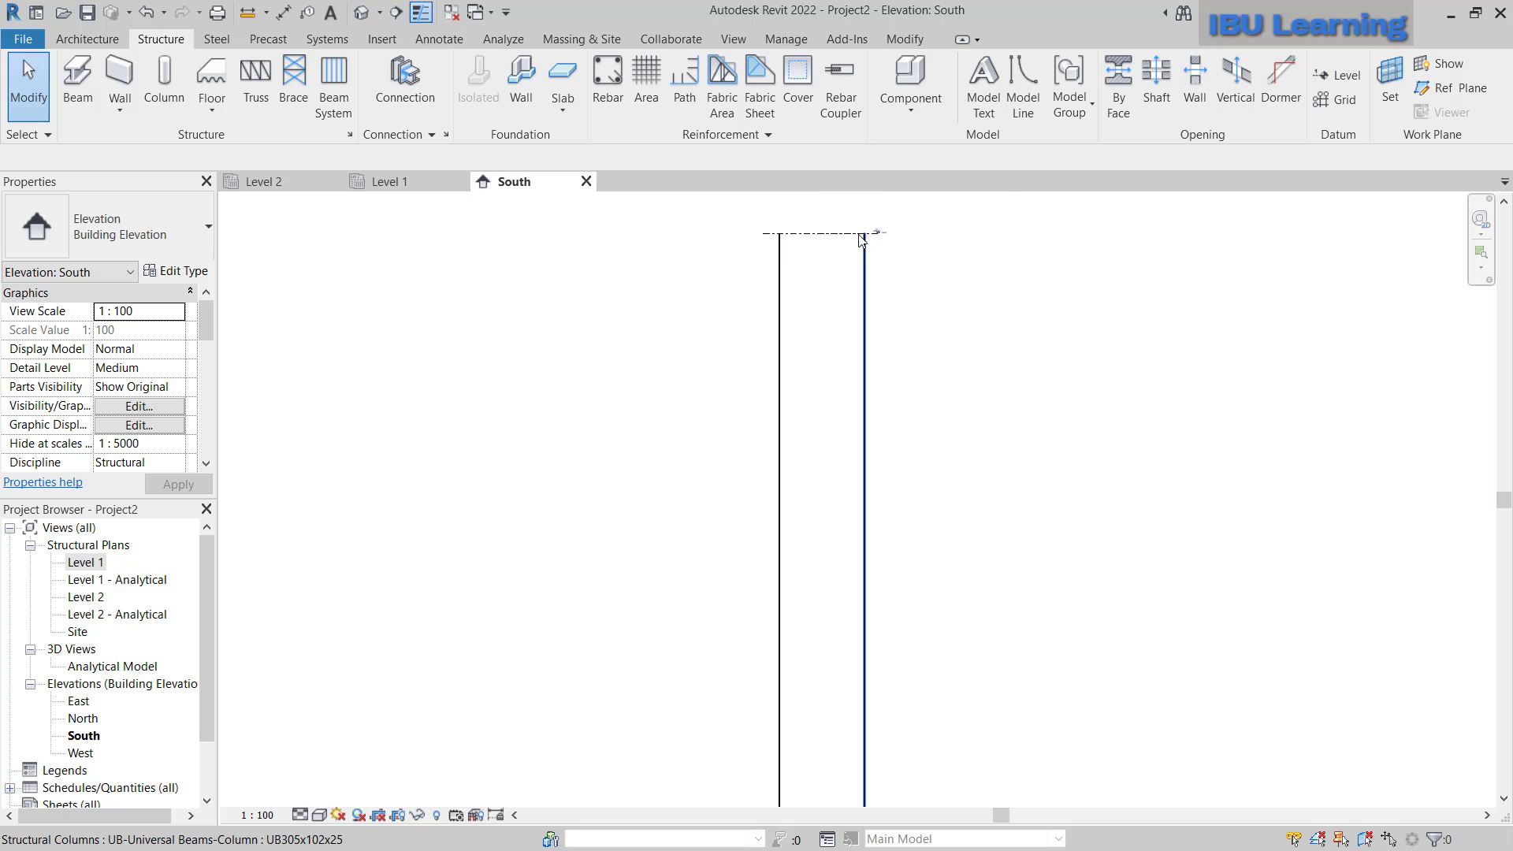
pyautogui.scroll(4, 839, 242)
pyautogui.scroll(5, 985, 209)
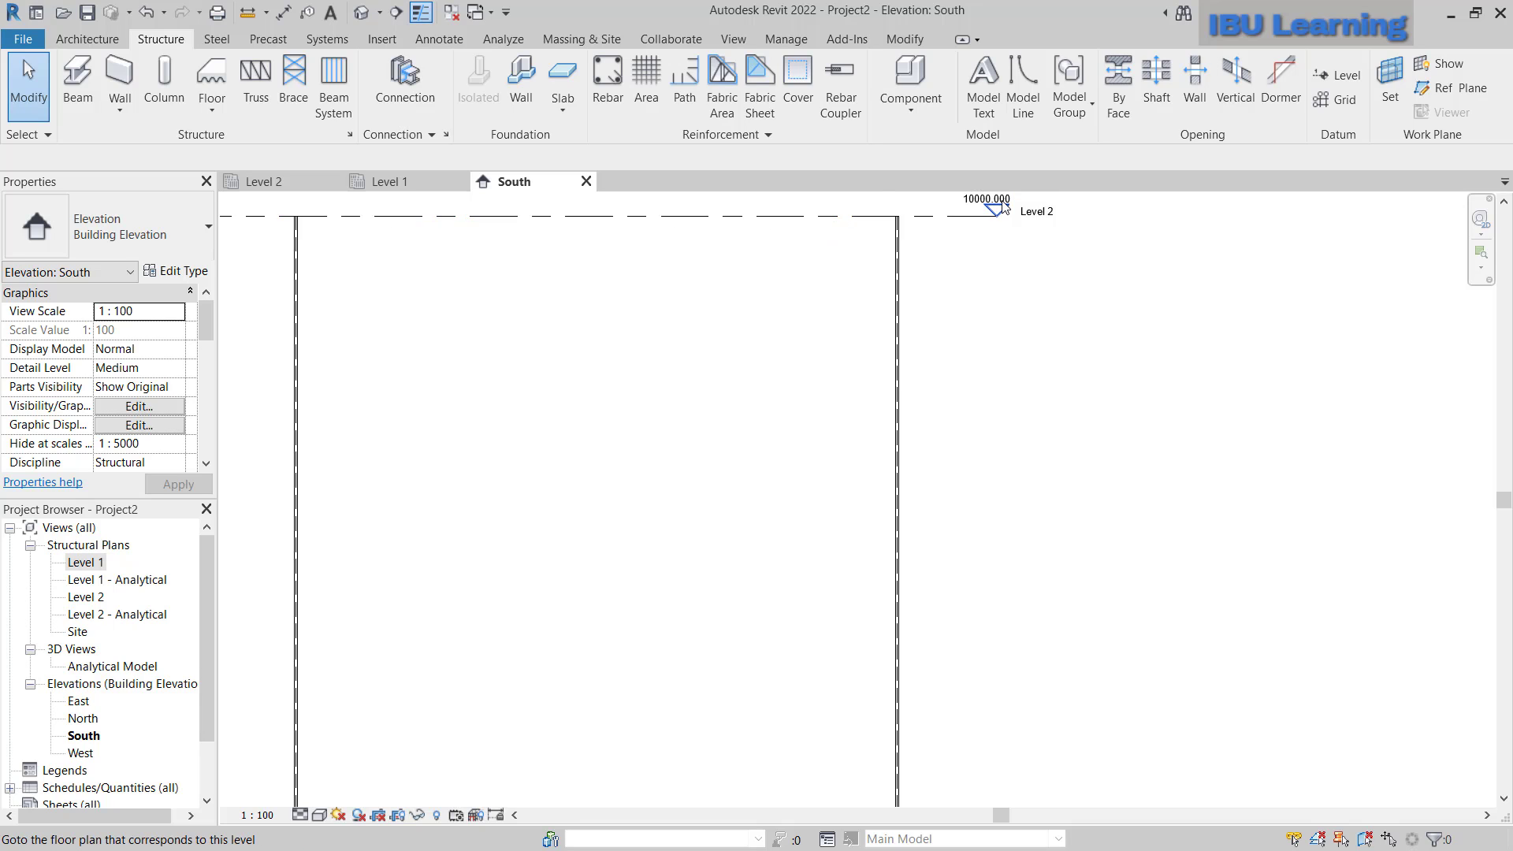
pyautogui.click(894, 256)
pyautogui.moveTo(892, 257); pyautogui.dragTo(934, 354, button='middle')
pyautogui.click(931, 328)
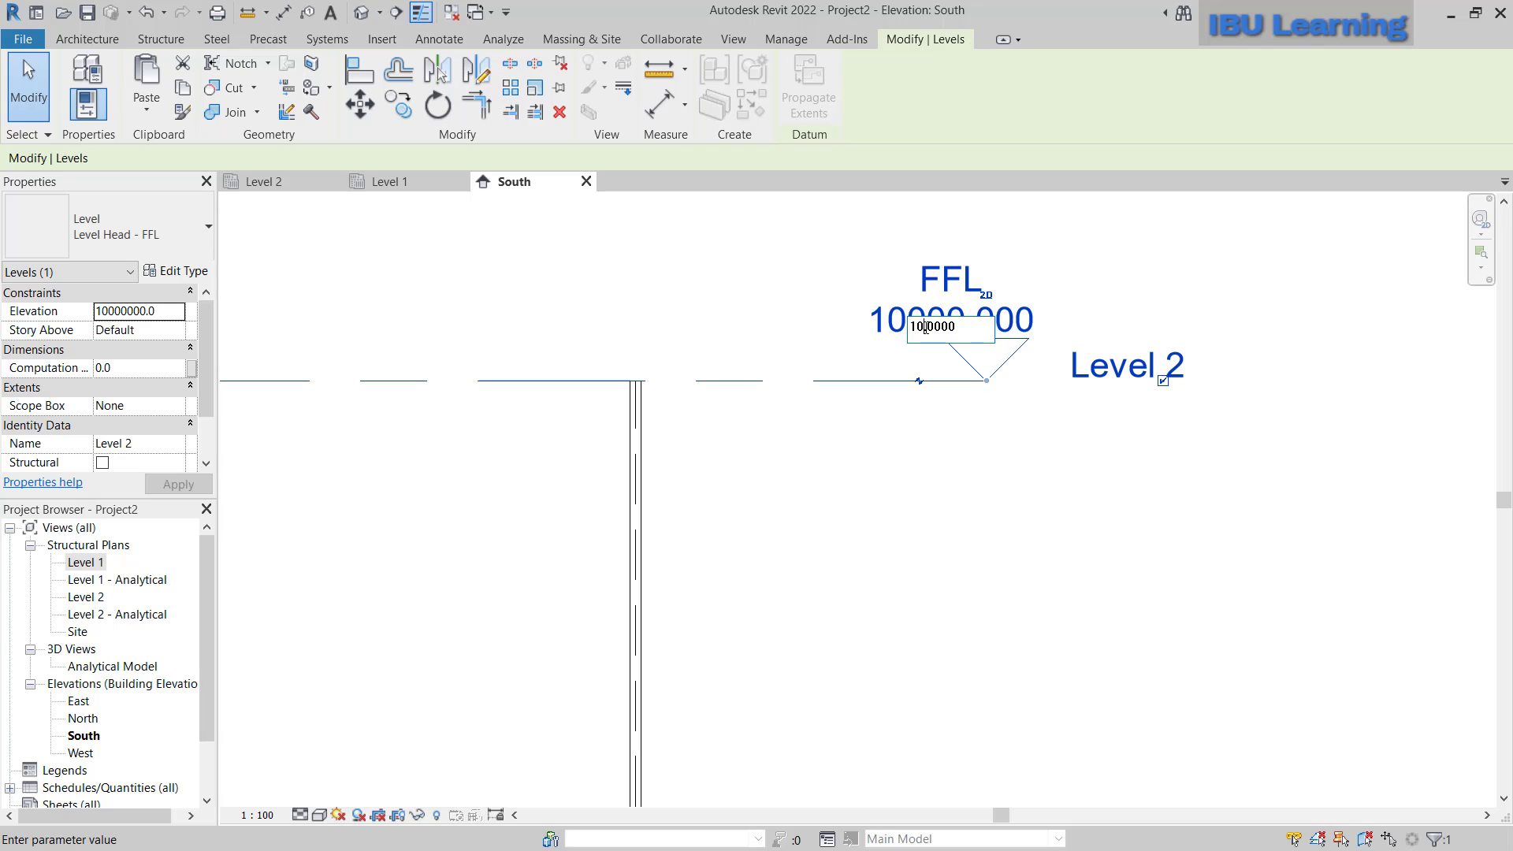
pyautogui.press('Return')
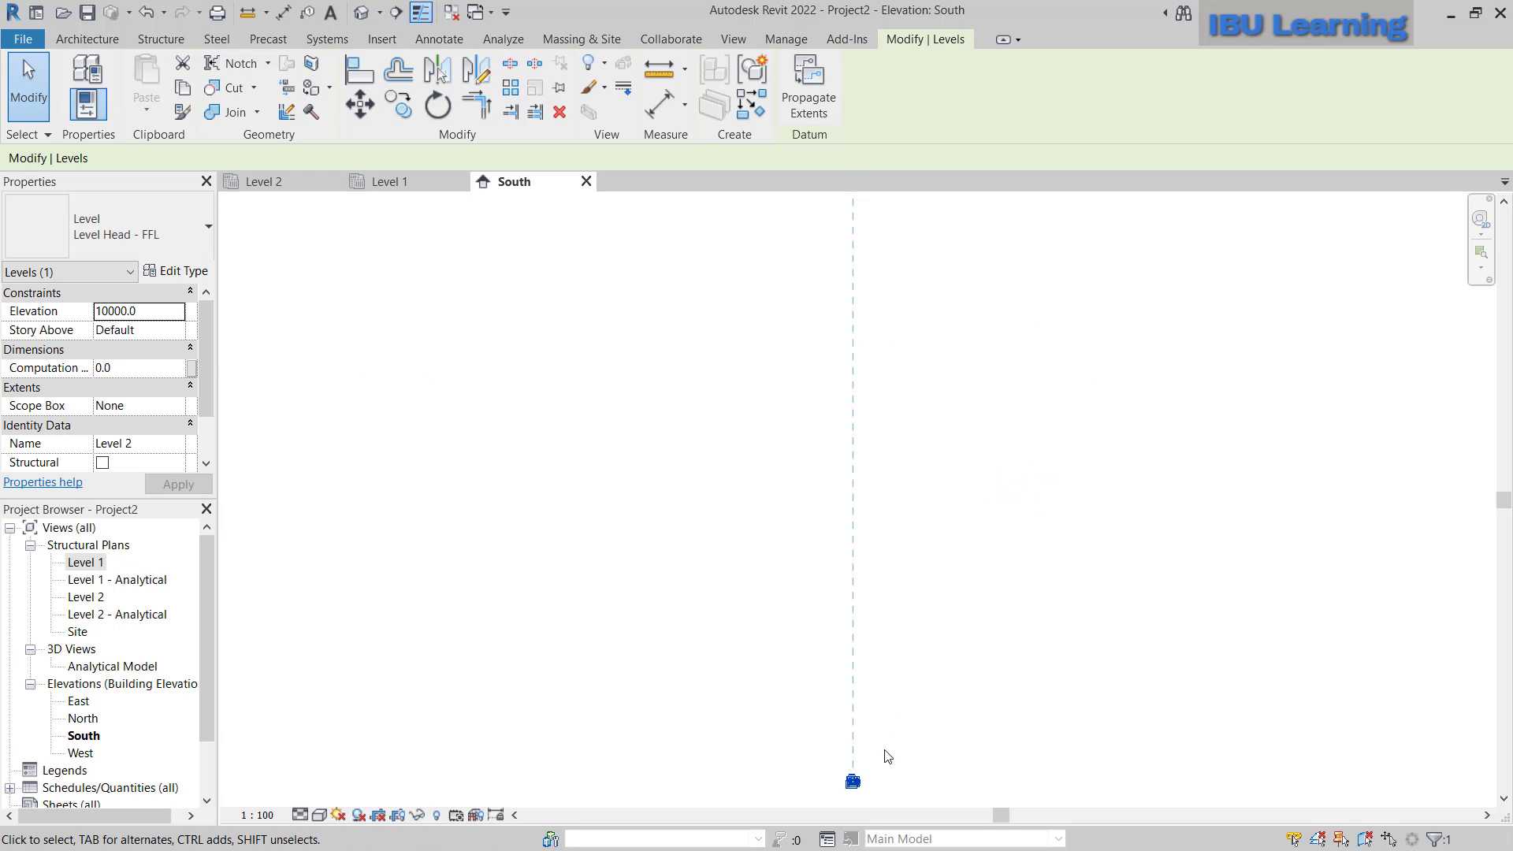
pyautogui.scroll(-6, 844, 365)
pyautogui.press('Escape')
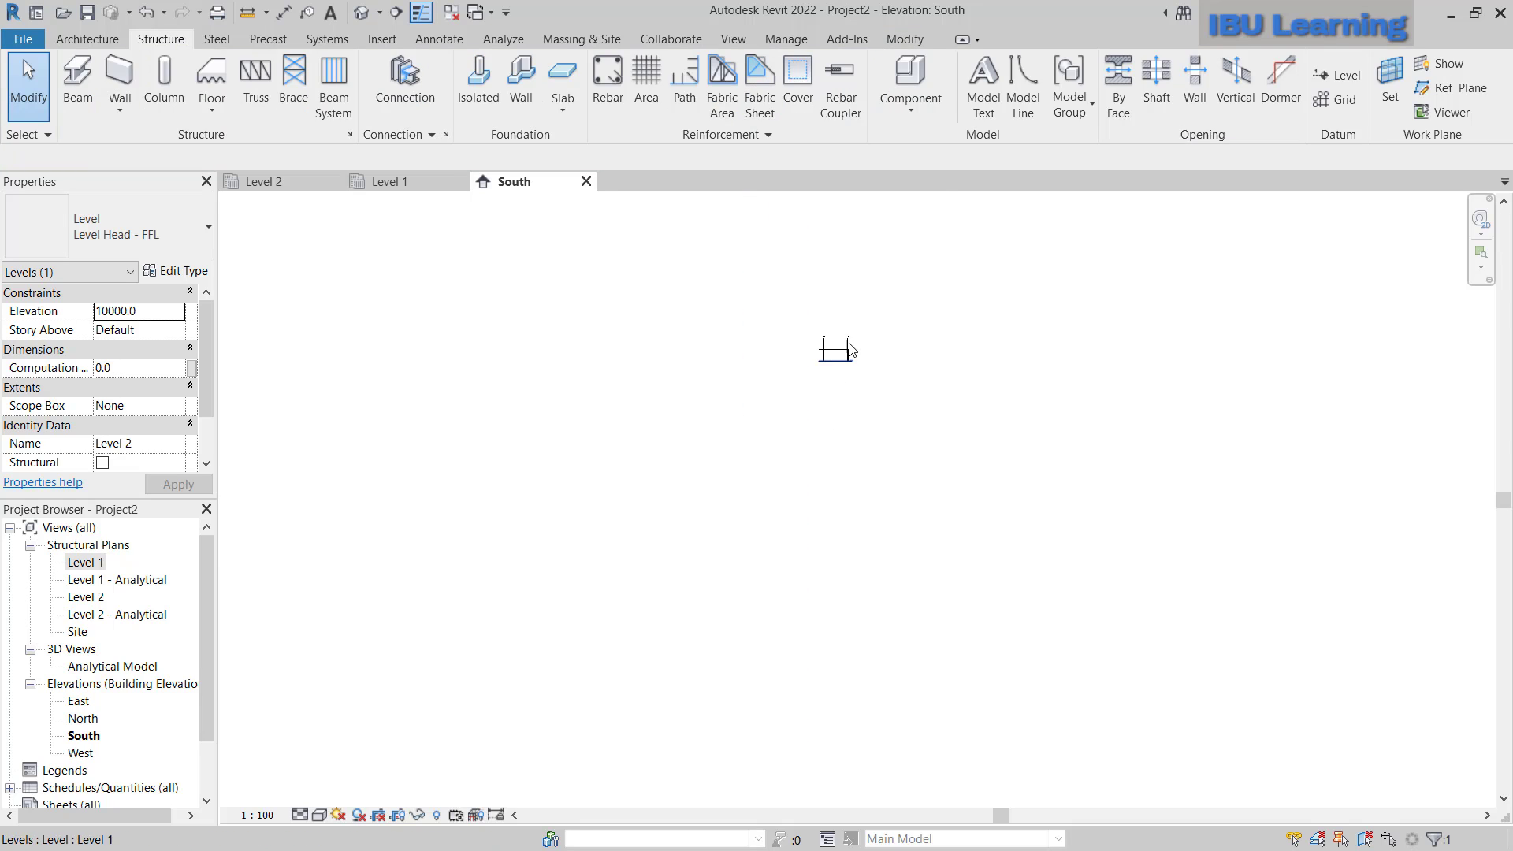
# - Shorten grids 1 and 2 from the upper end of grid 2 so their bubbles sit closer above Level 2
pyautogui.scroll(7, 850, 350)
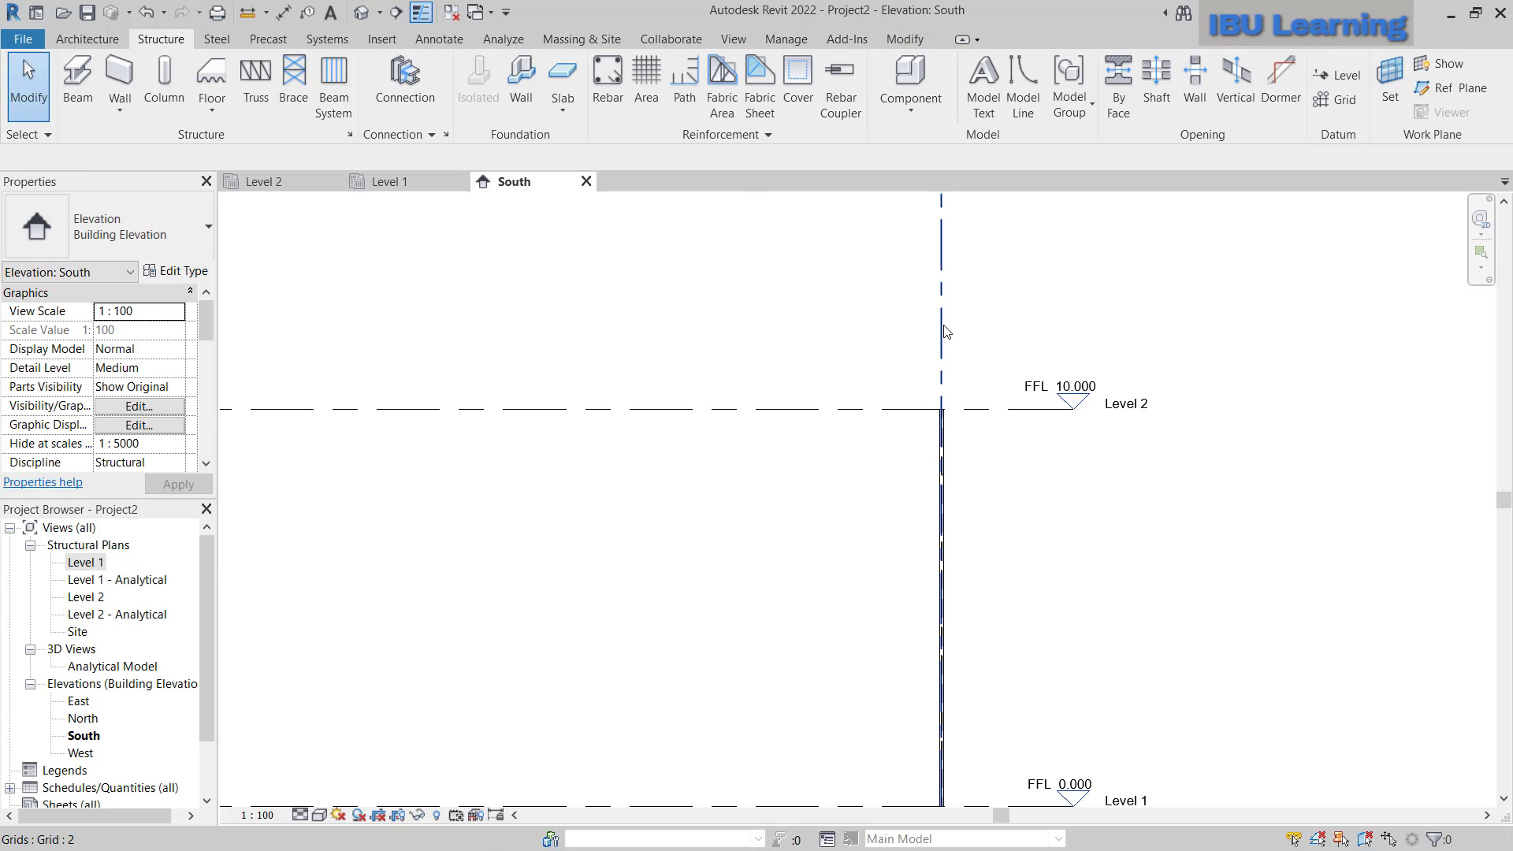
pyautogui.click(943, 331)
pyautogui.scroll(-4, 946, 442)
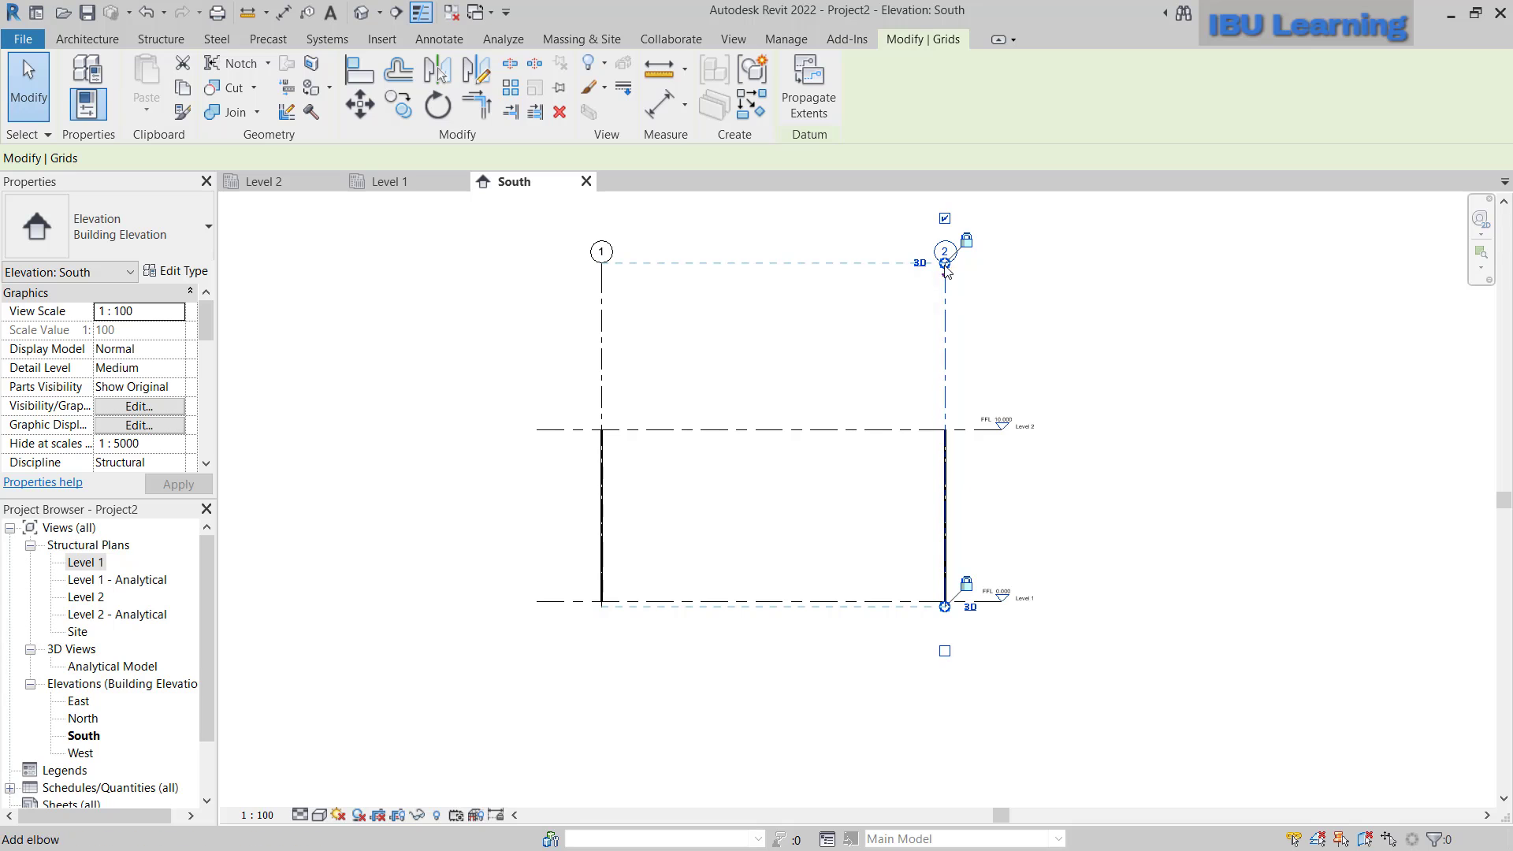
pyautogui.moveTo(945, 262); pyautogui.dragTo(990, 362)
pyautogui.press('Escape')
pyautogui.scroll(5, 1002, 507)
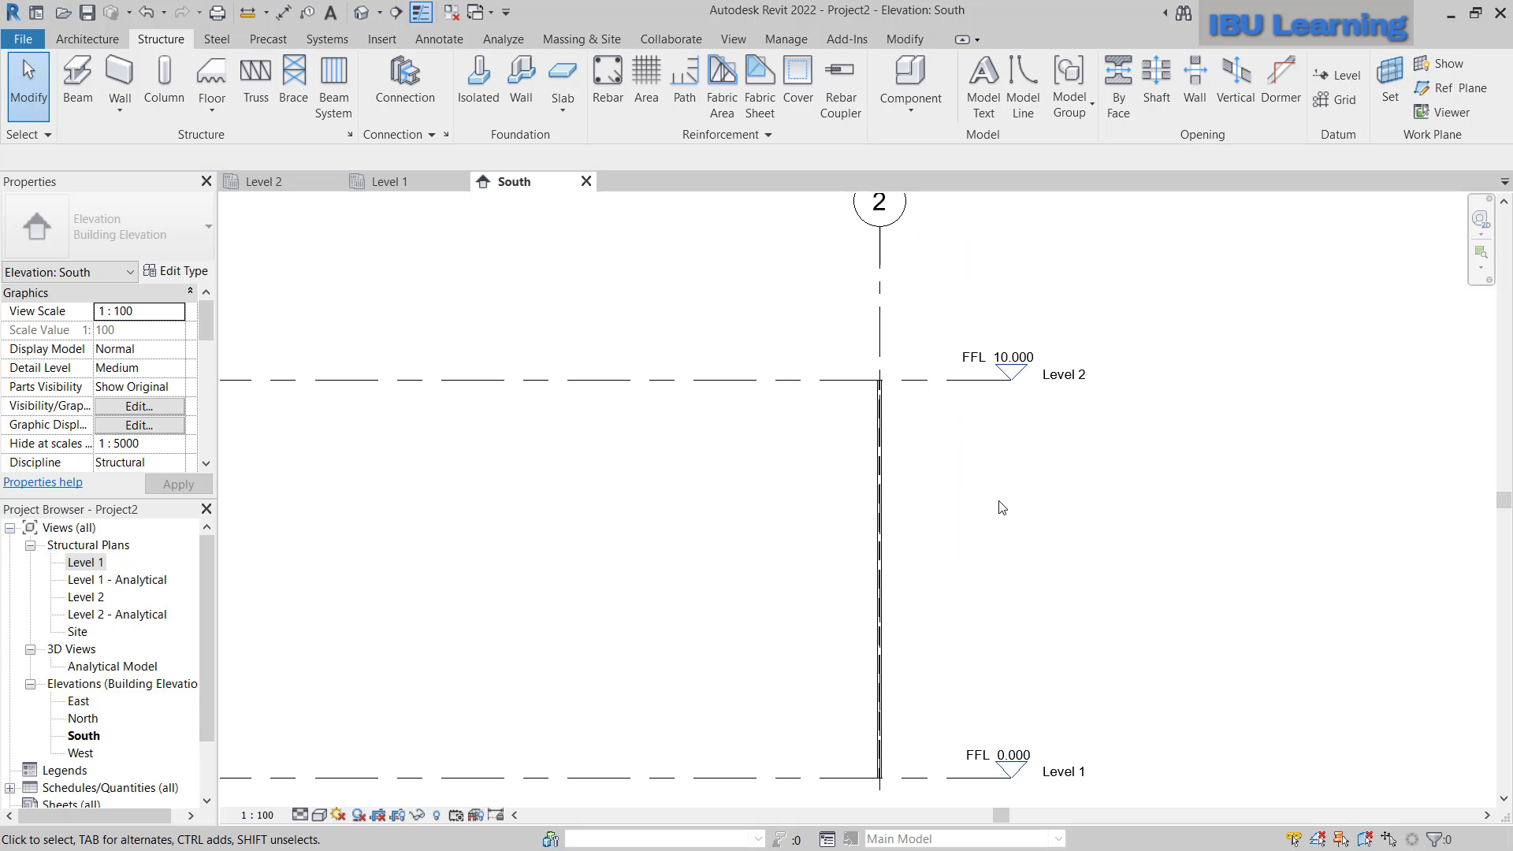
# - Open the default 3D view and orbit the model to examine the four columns between Level 1 and Level 2
pyautogui.moveTo(1001, 506); pyautogui.dragTo(1052, 442, button='middle')
pyautogui.moveTo(1080, 495); pyautogui.dragTo(1227, 449, button='middle')
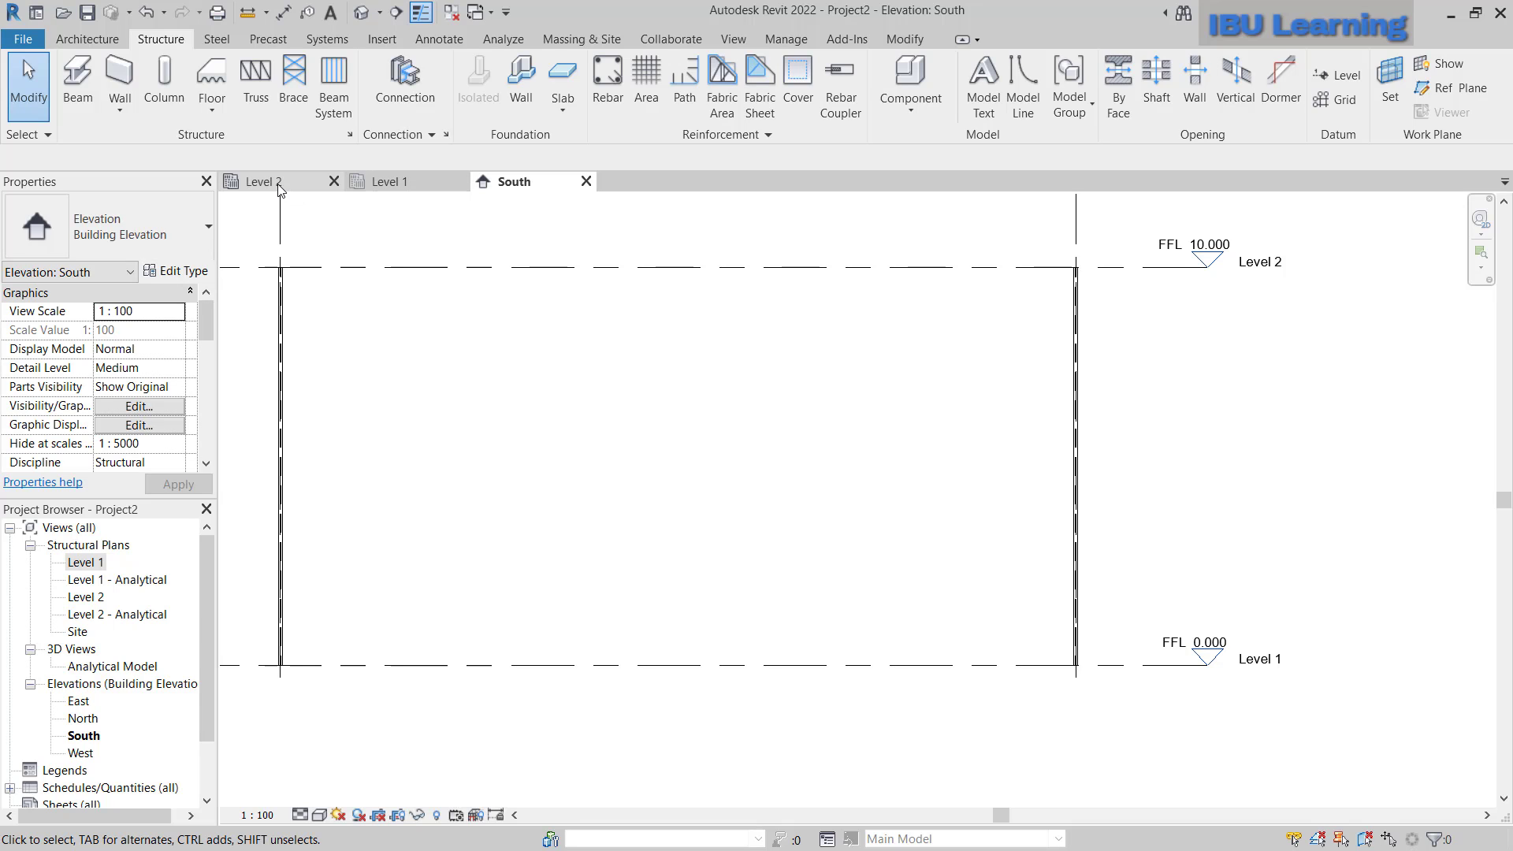
pyautogui.click(365, 12)
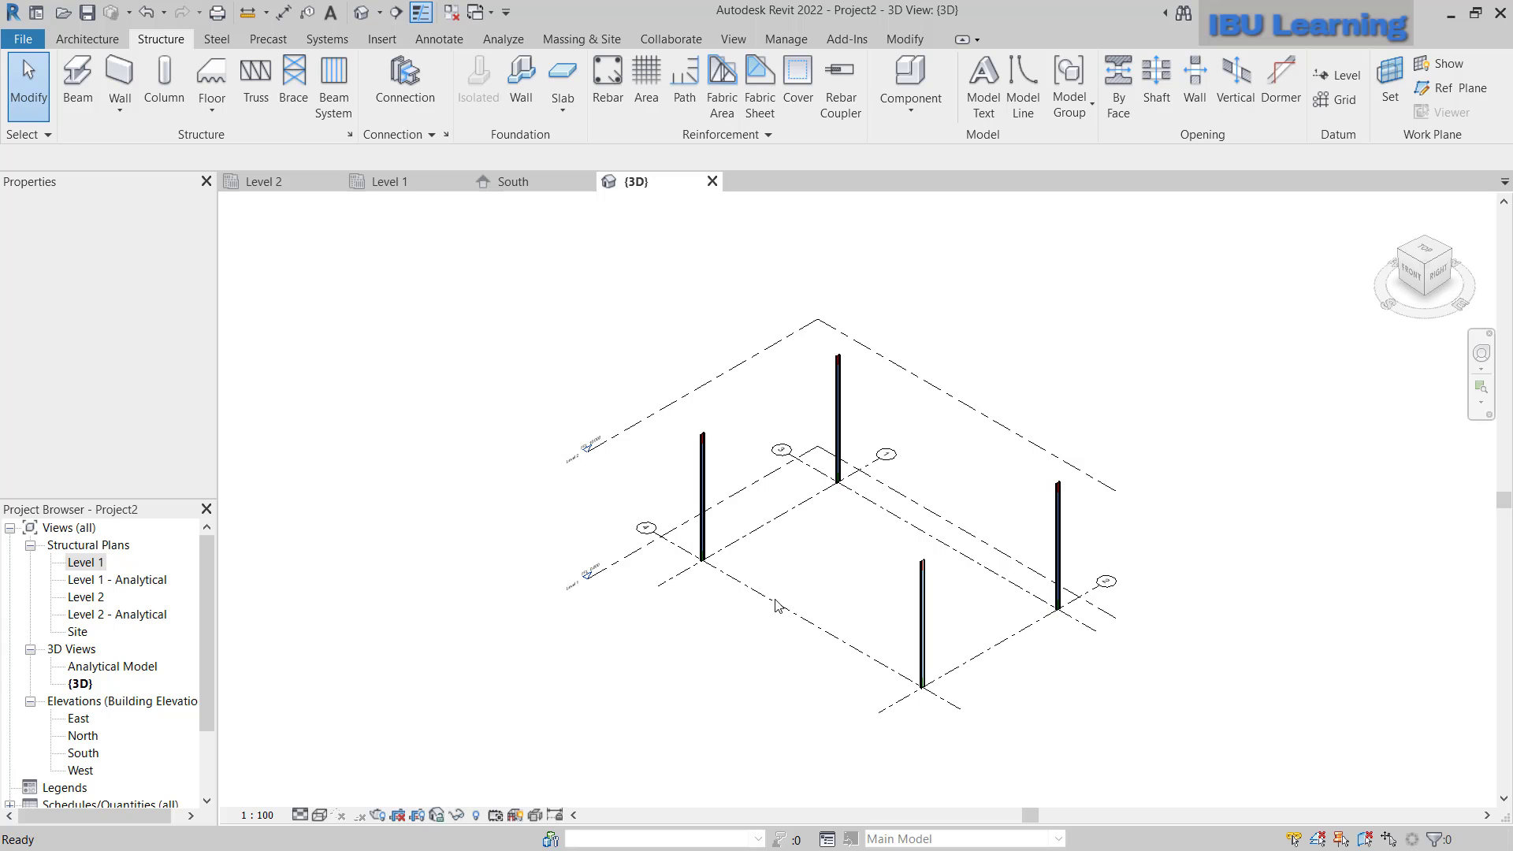
pyautogui.scroll(2, 848, 571)
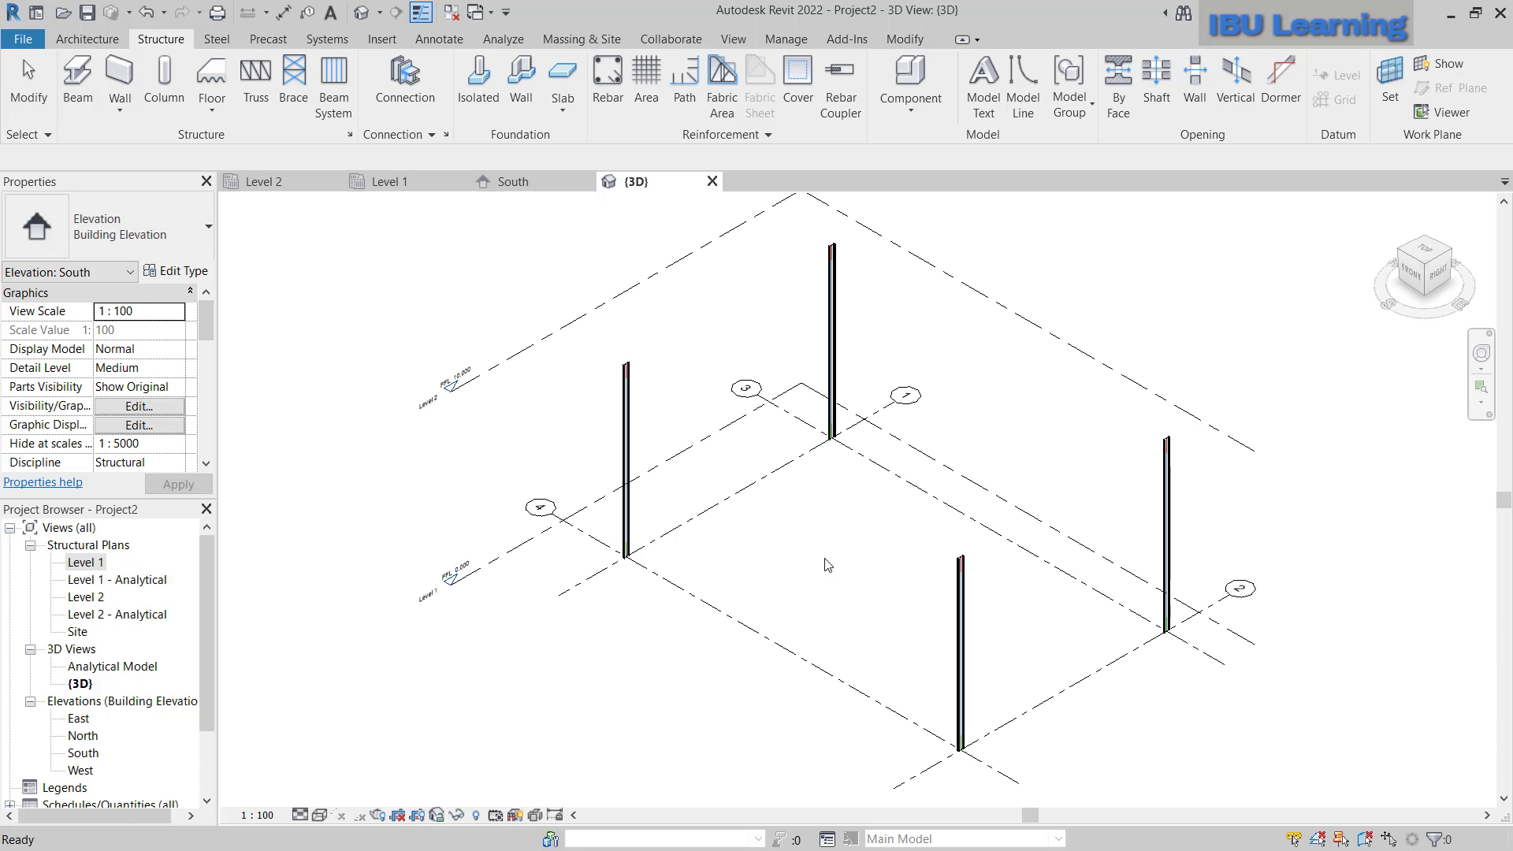
pyautogui.keyDown('shift'); pyautogui.moveTo(794, 556); pyautogui.dragTo(820, 528, button='middle'); pyautogui.keyUp('shift')
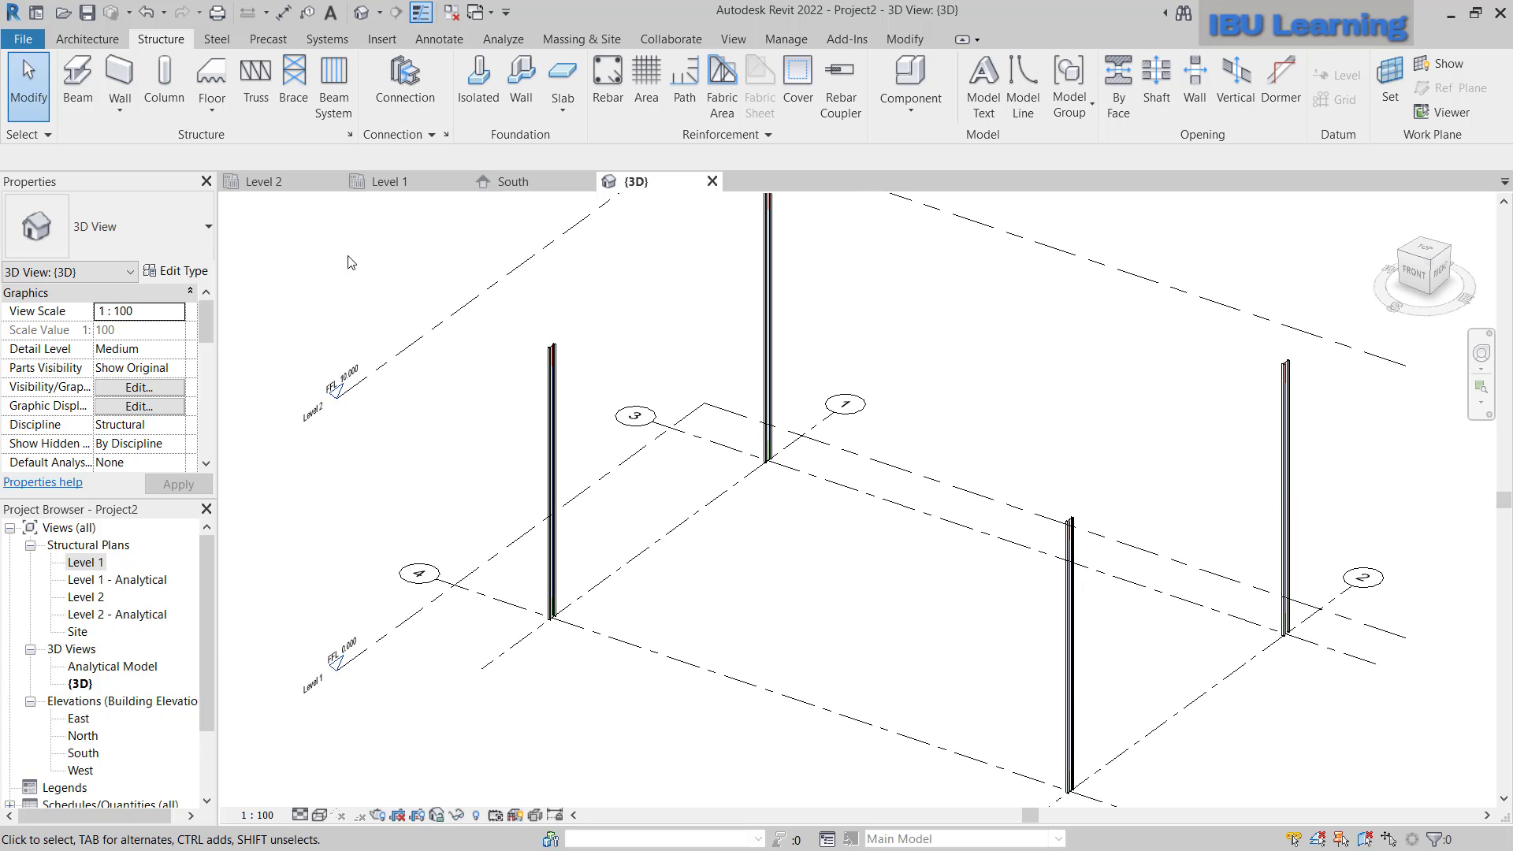
# - Return to the Level 2 structural plan, set its detail level to Fine, and inspect the column profile on grid 1
pyautogui.click(269, 188)
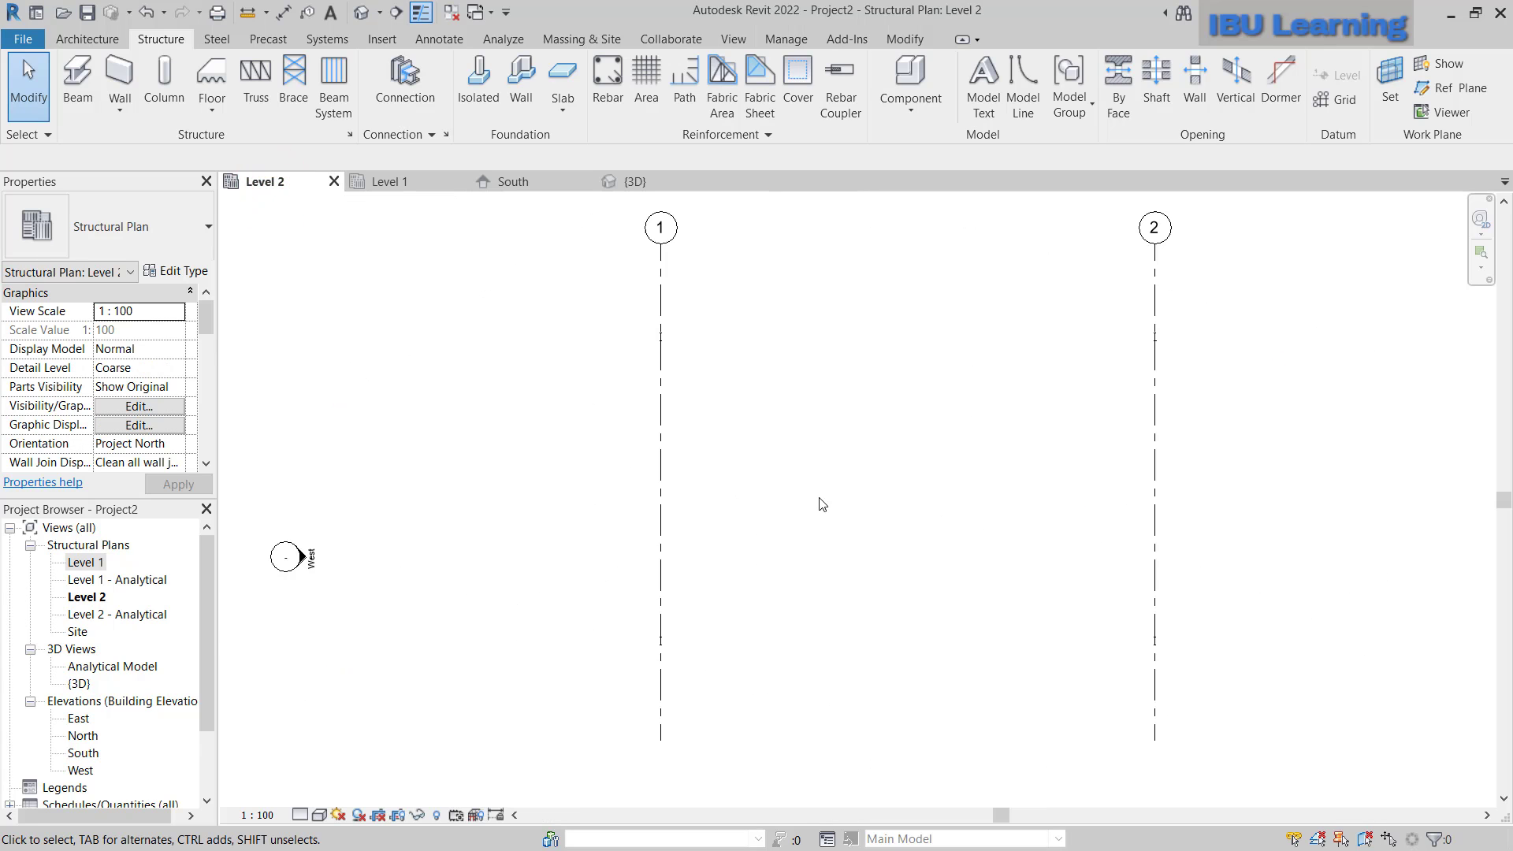
pyautogui.scroll(1, 692, 714)
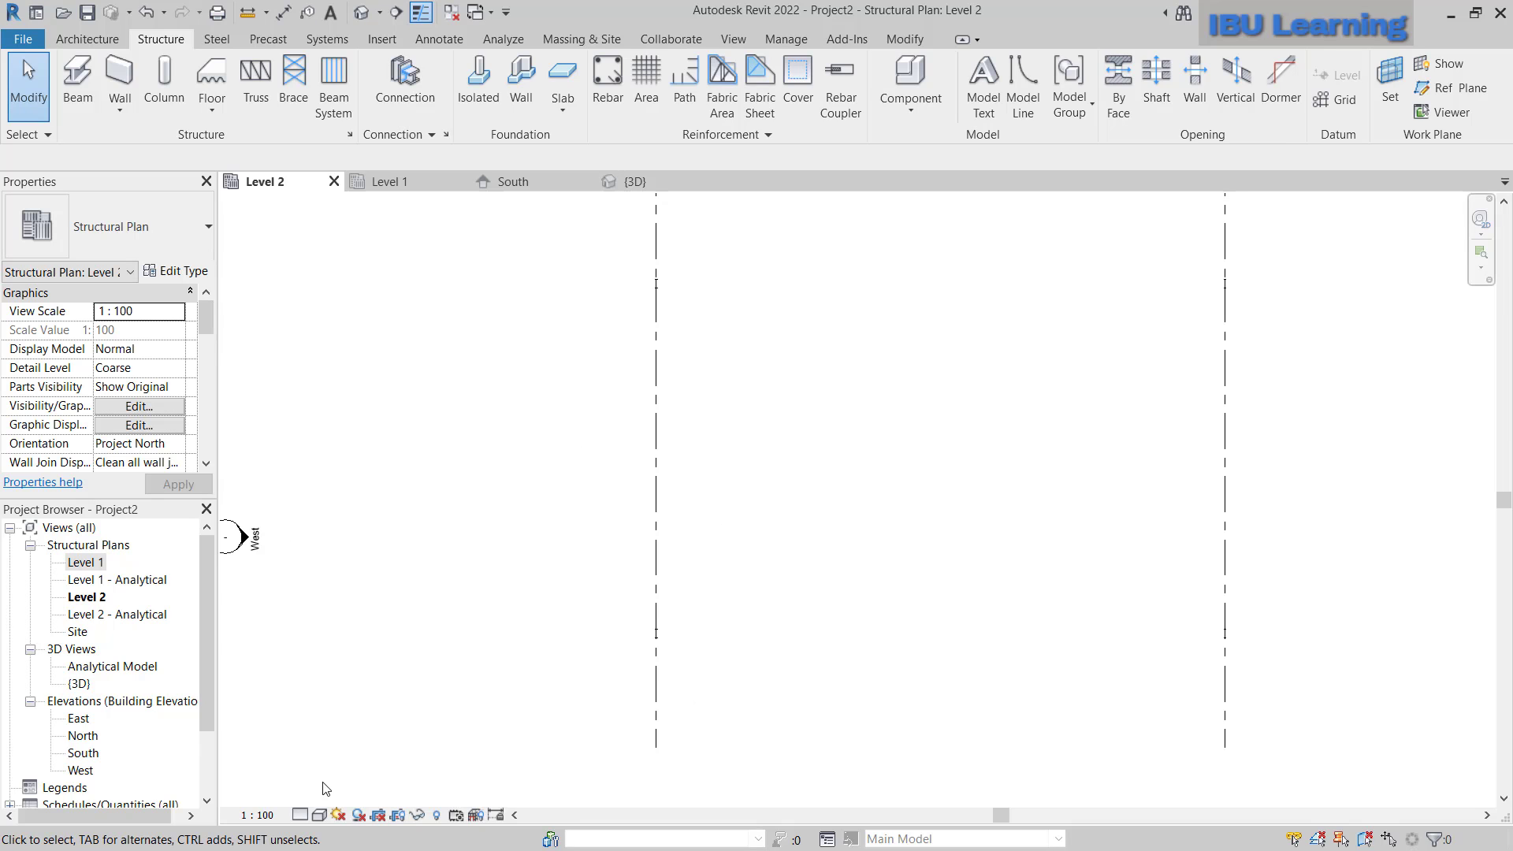
pyautogui.scroll(5, 665, 618)
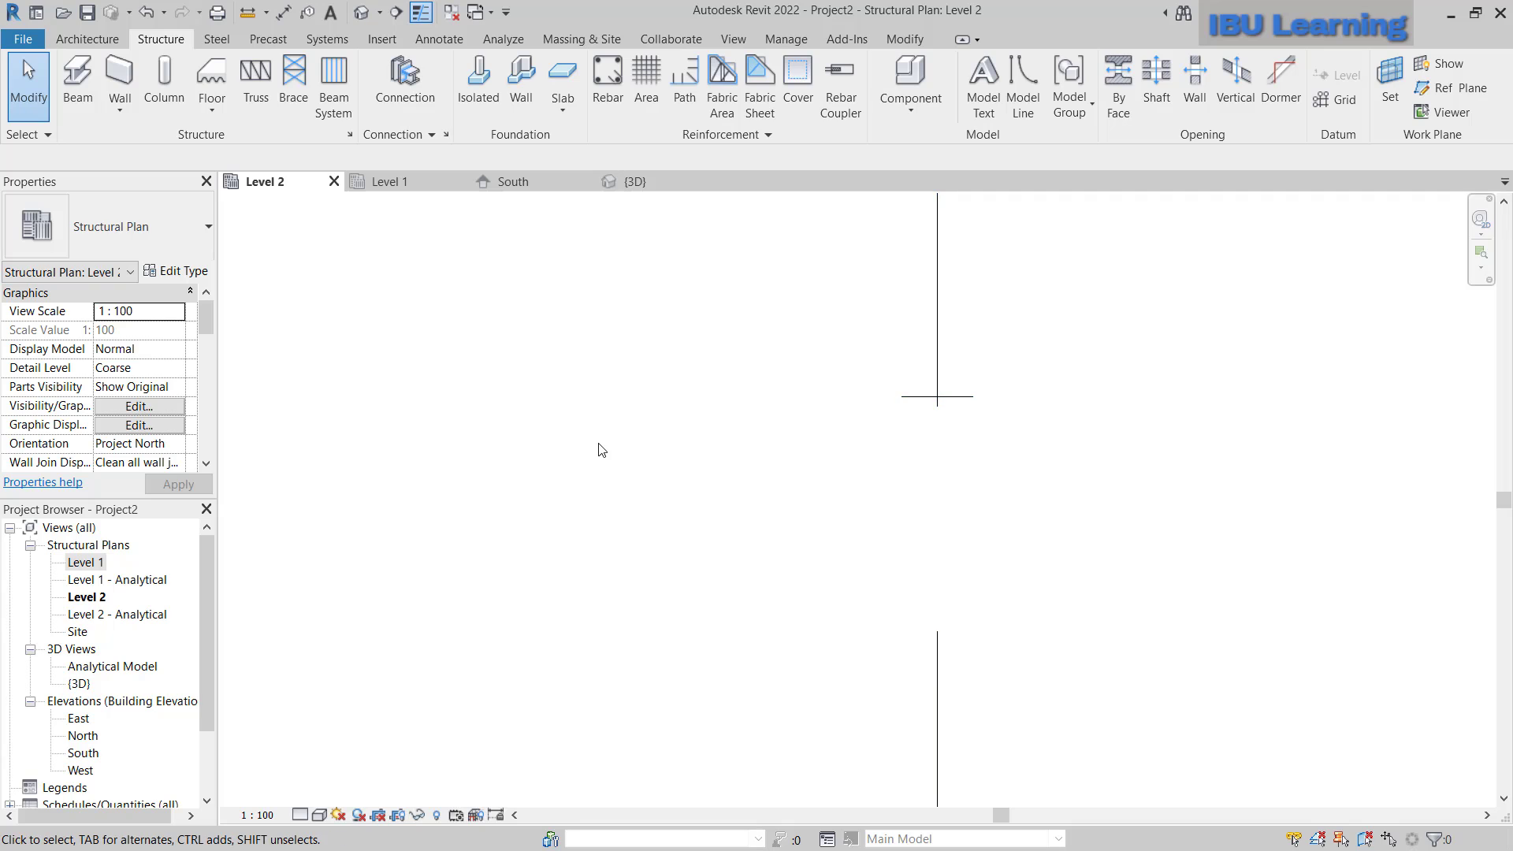
pyautogui.scroll(-3, 568, 516)
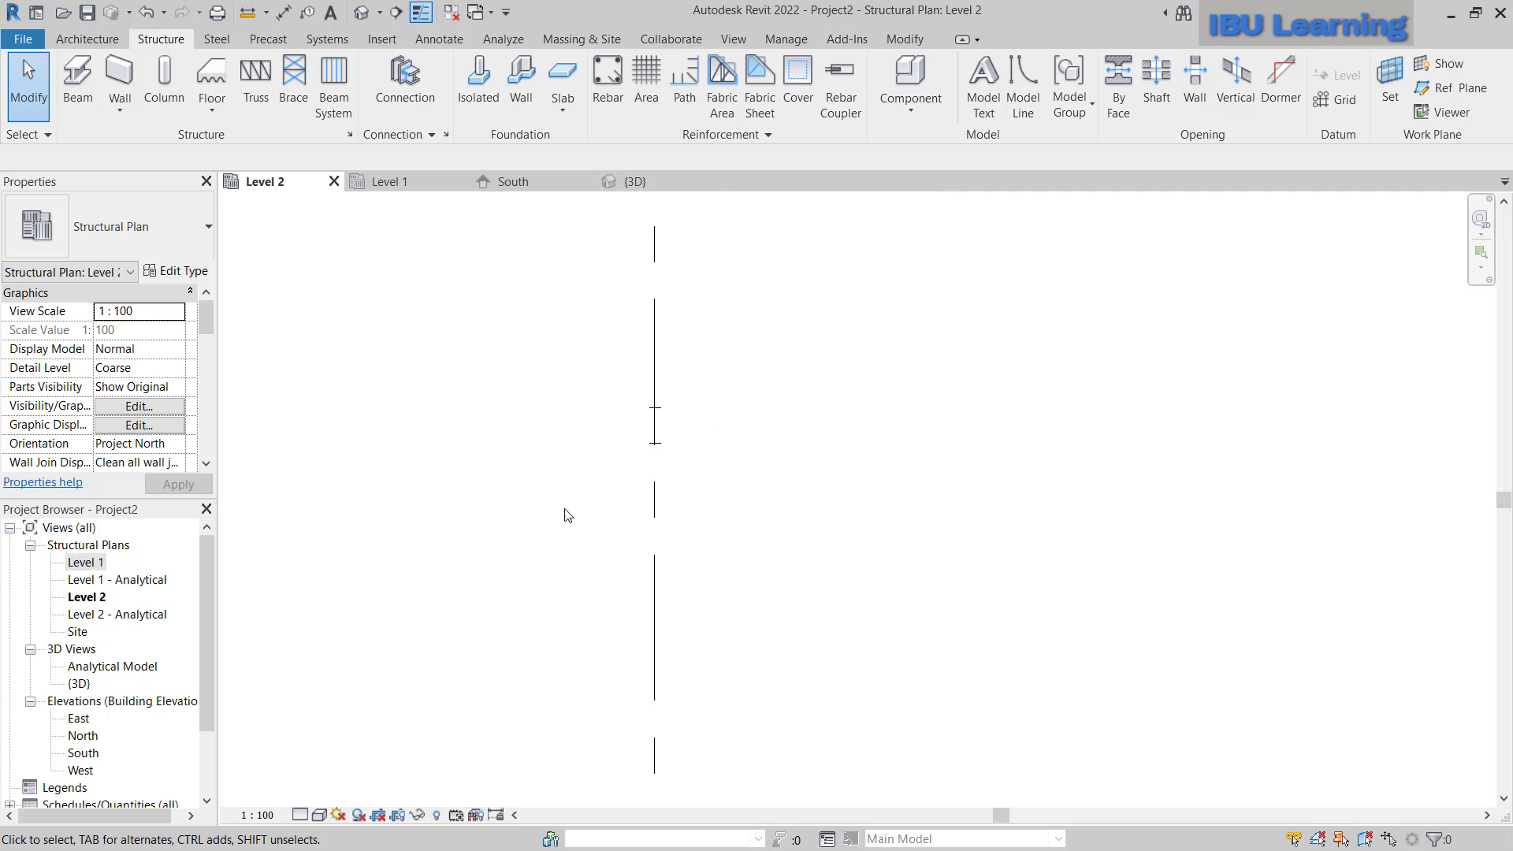
pyautogui.click(300, 816)
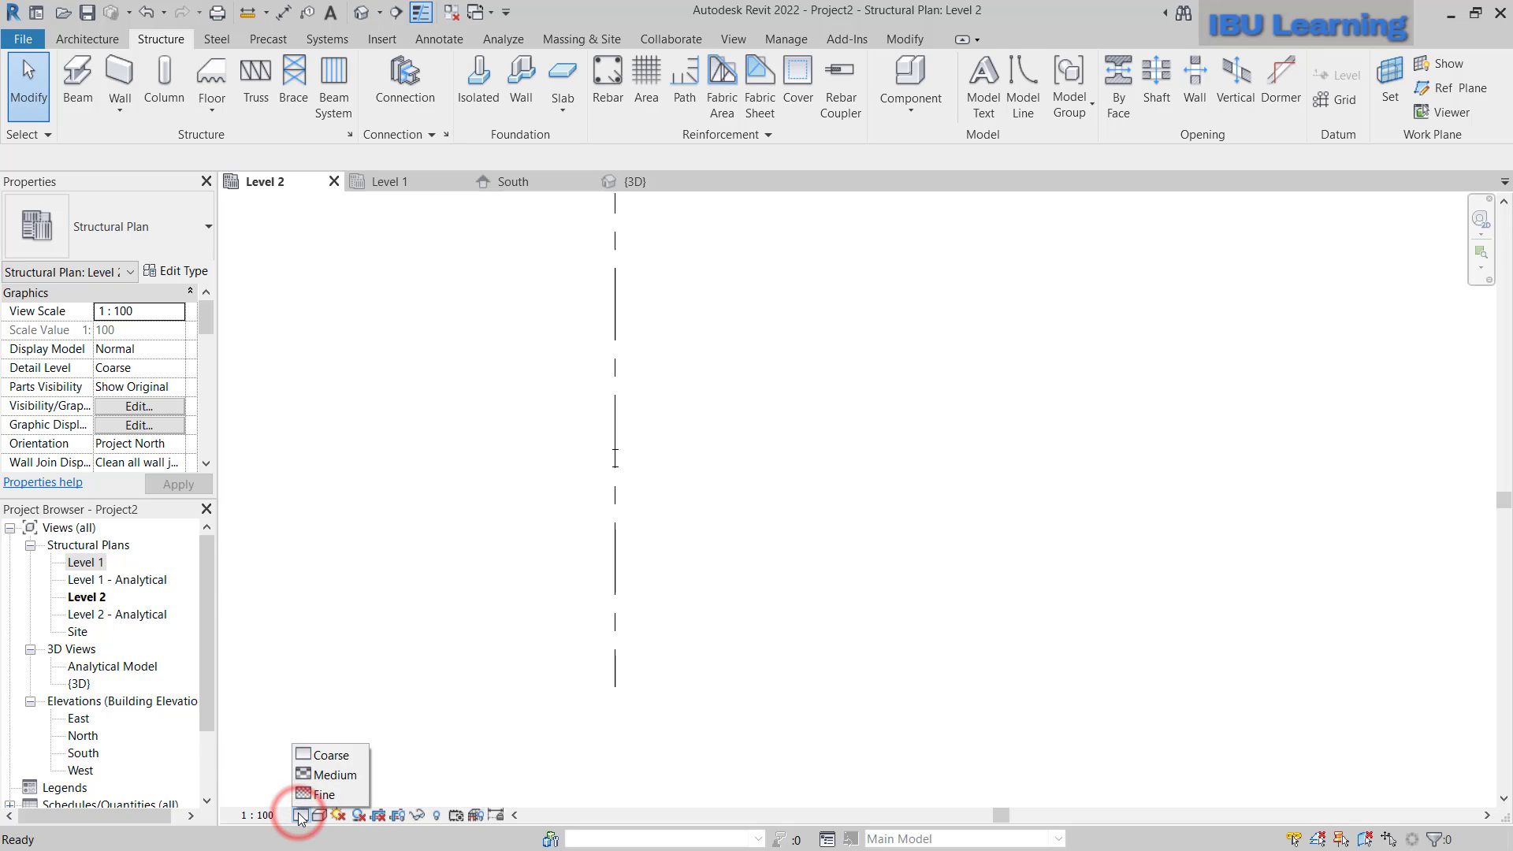
pyautogui.click(307, 798)
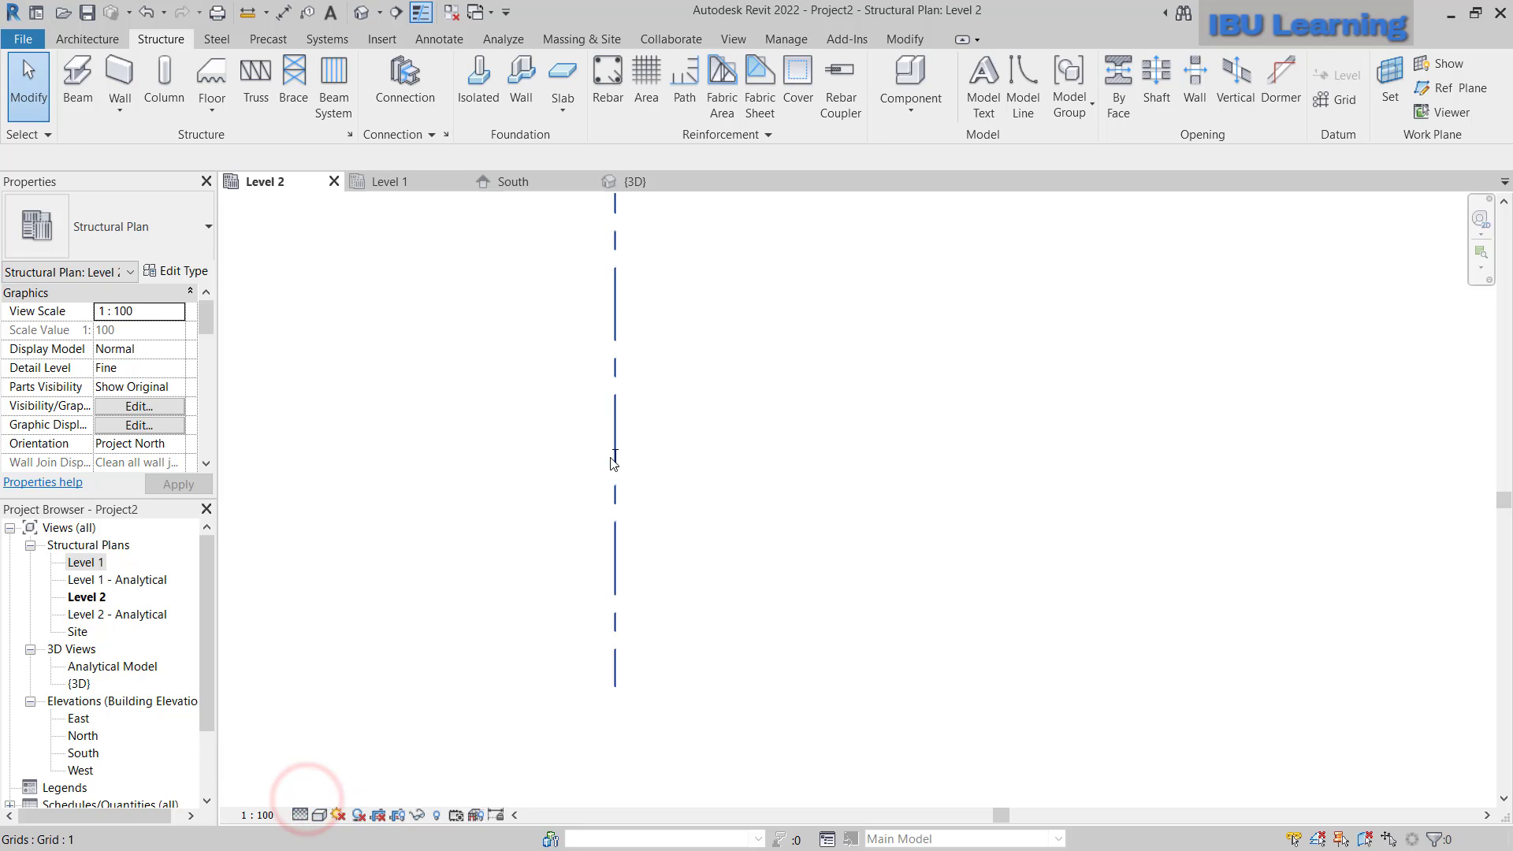
pyautogui.scroll(4, 622, 439)
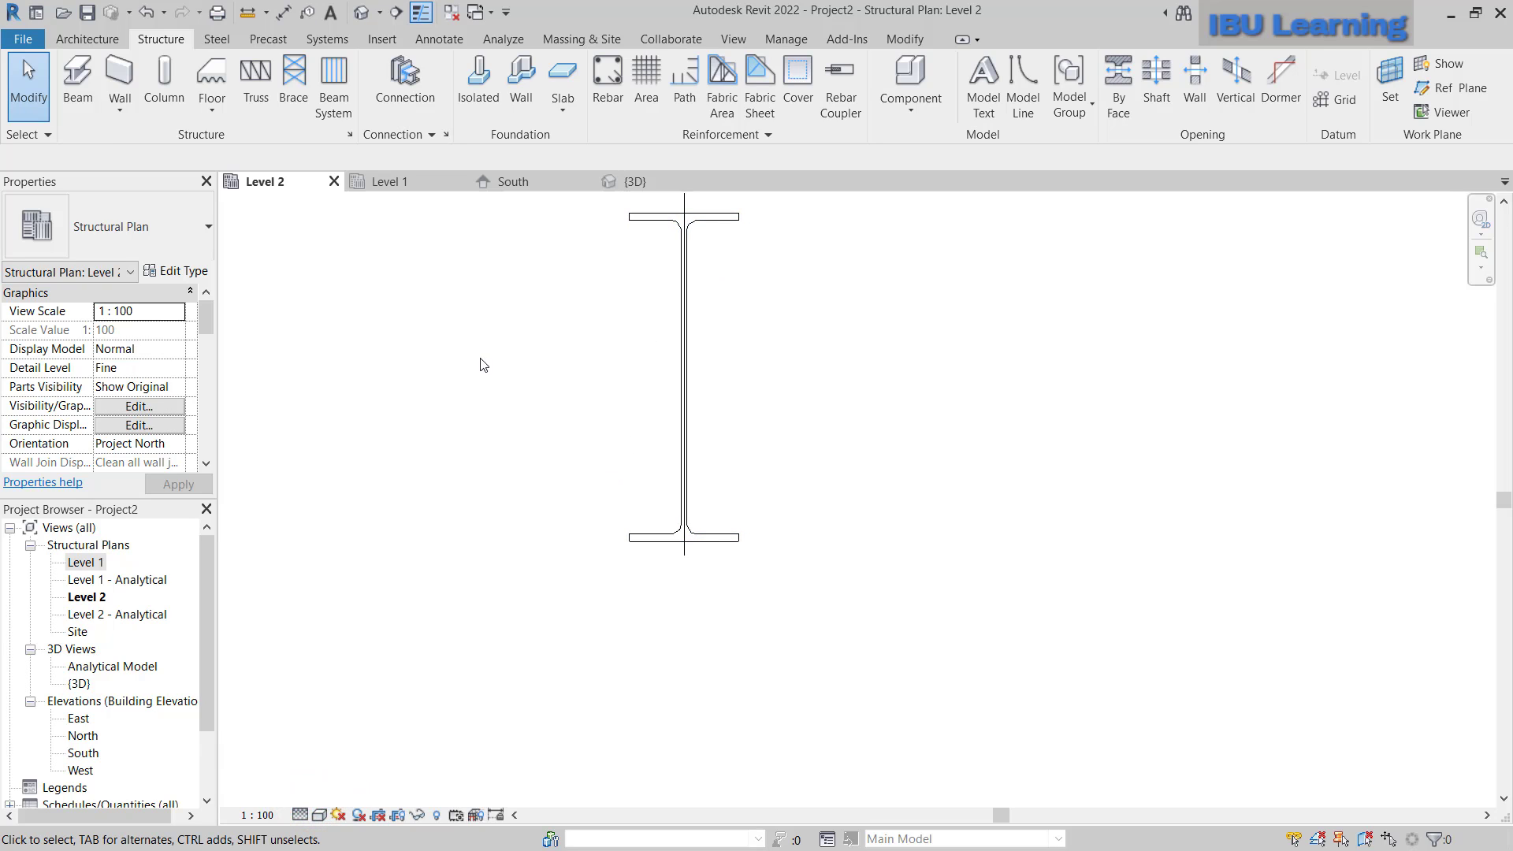
pyautogui.scroll(-5, 483, 365)
pyautogui.scroll(3, 479, 466)
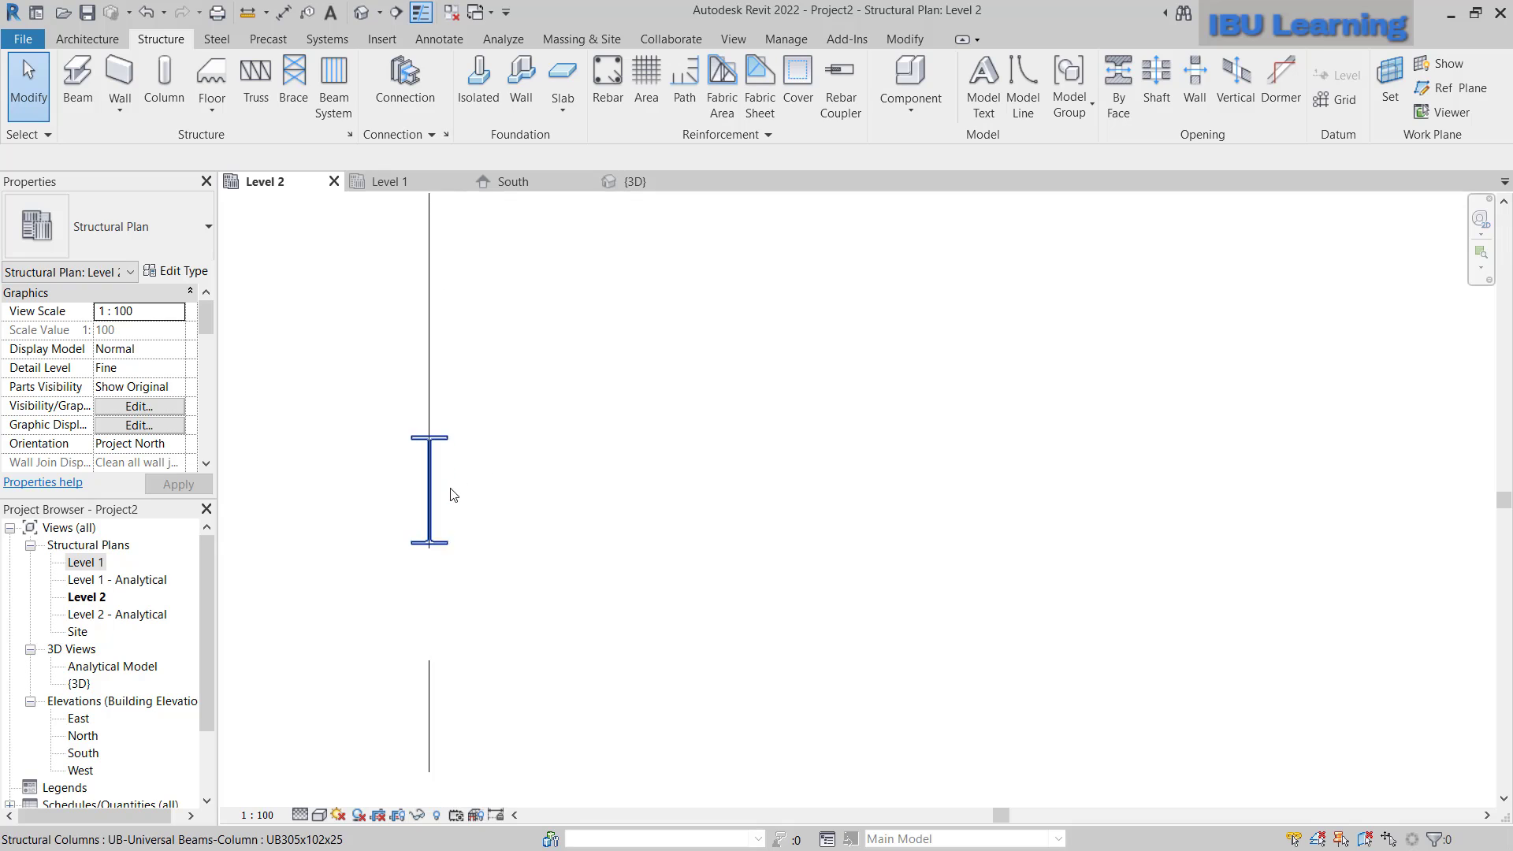
# - Open the East elevation from its marker beside grid 2 in the Level 2 plan
pyautogui.scroll(-2, 504, 457)
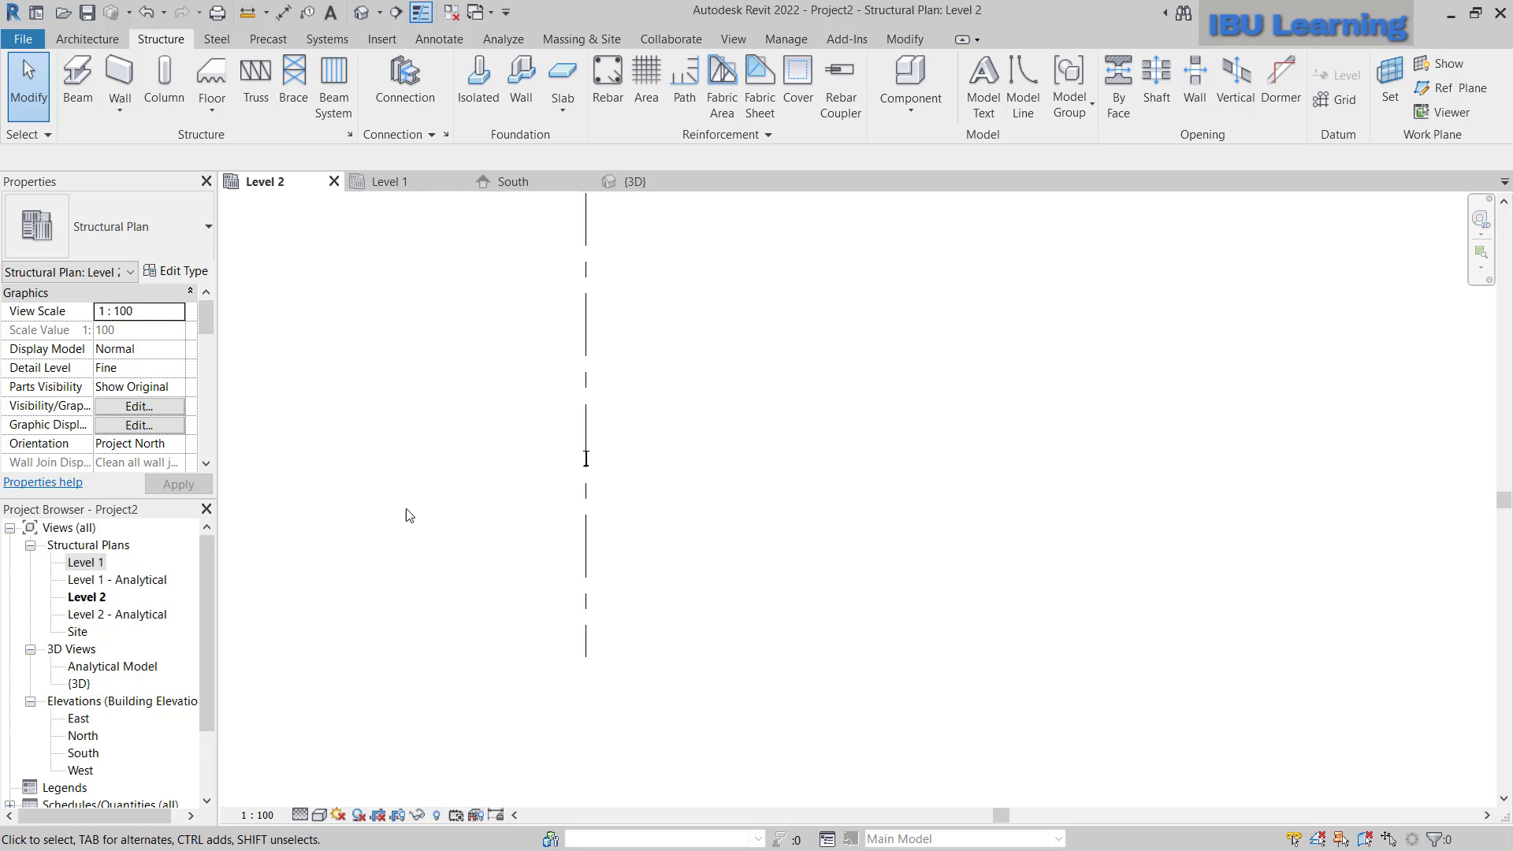
pyautogui.scroll(-4, 410, 587)
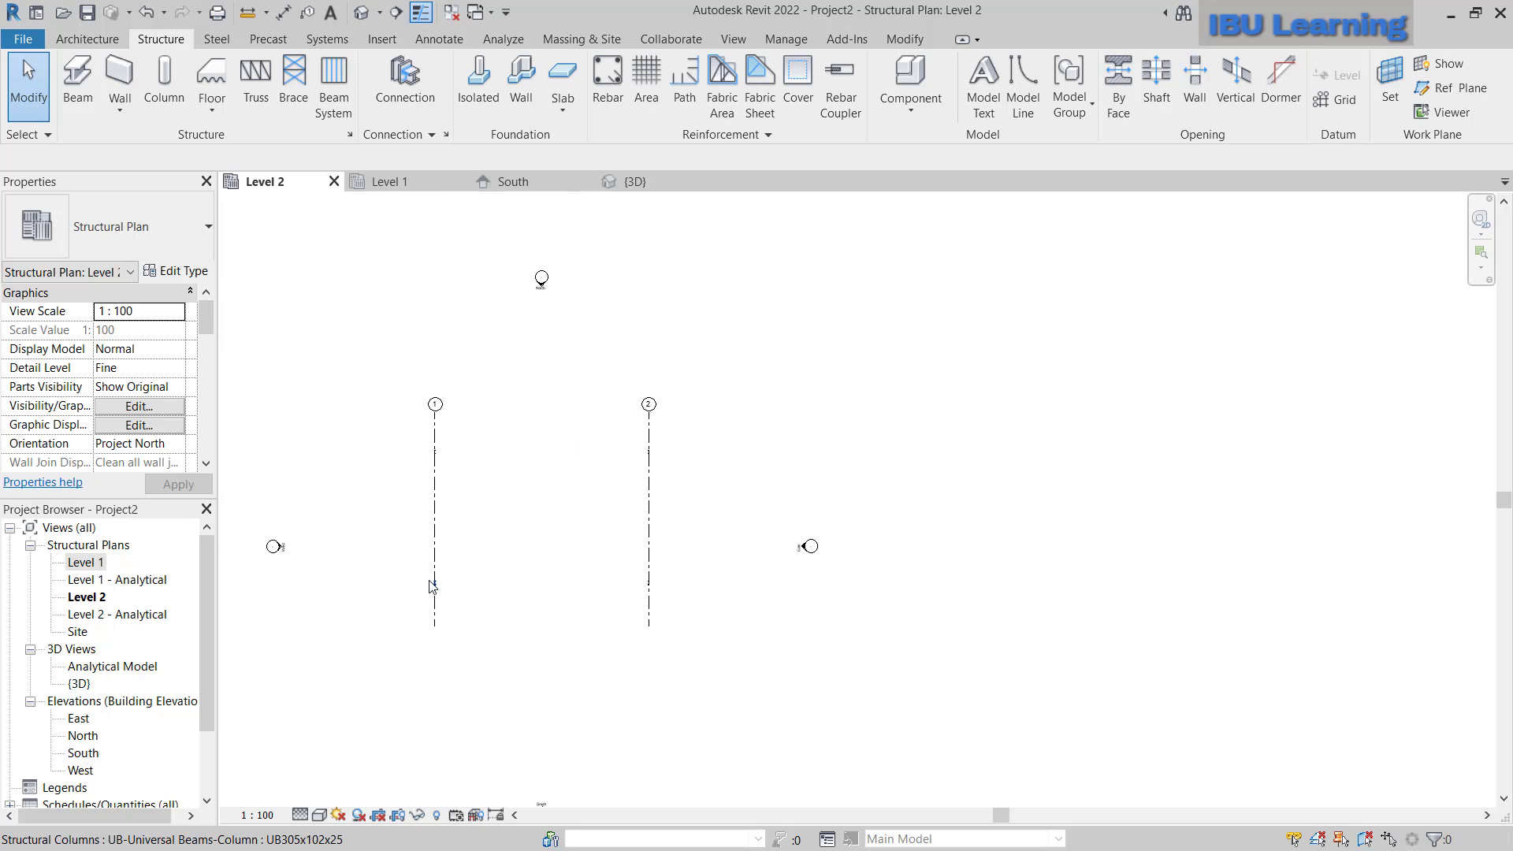
pyautogui.scroll(2, 432, 587)
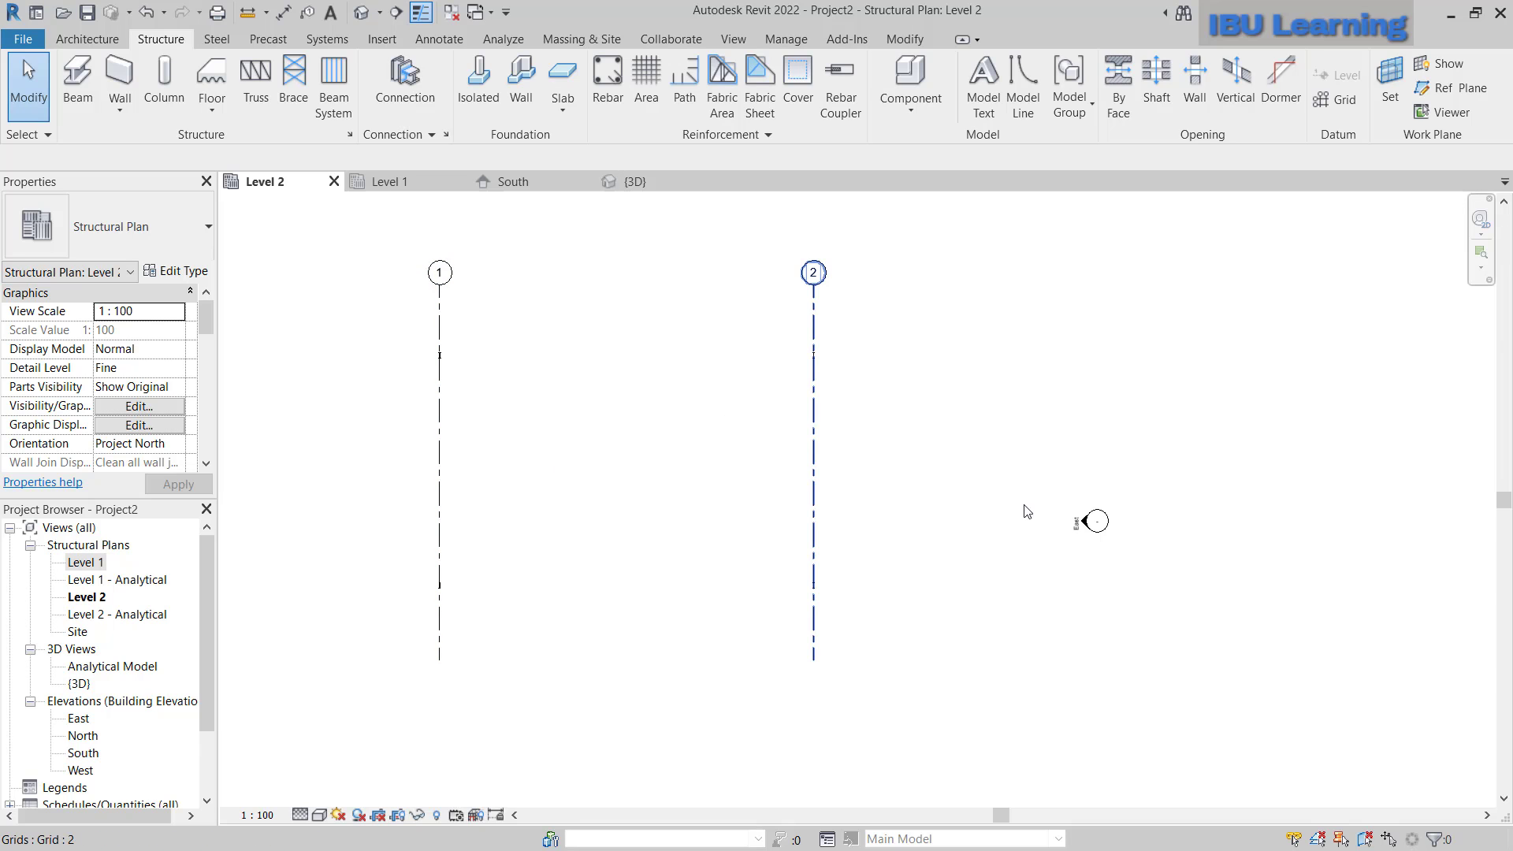
pyautogui.click(1075, 522)
pyautogui.doubleClick(1076, 524)
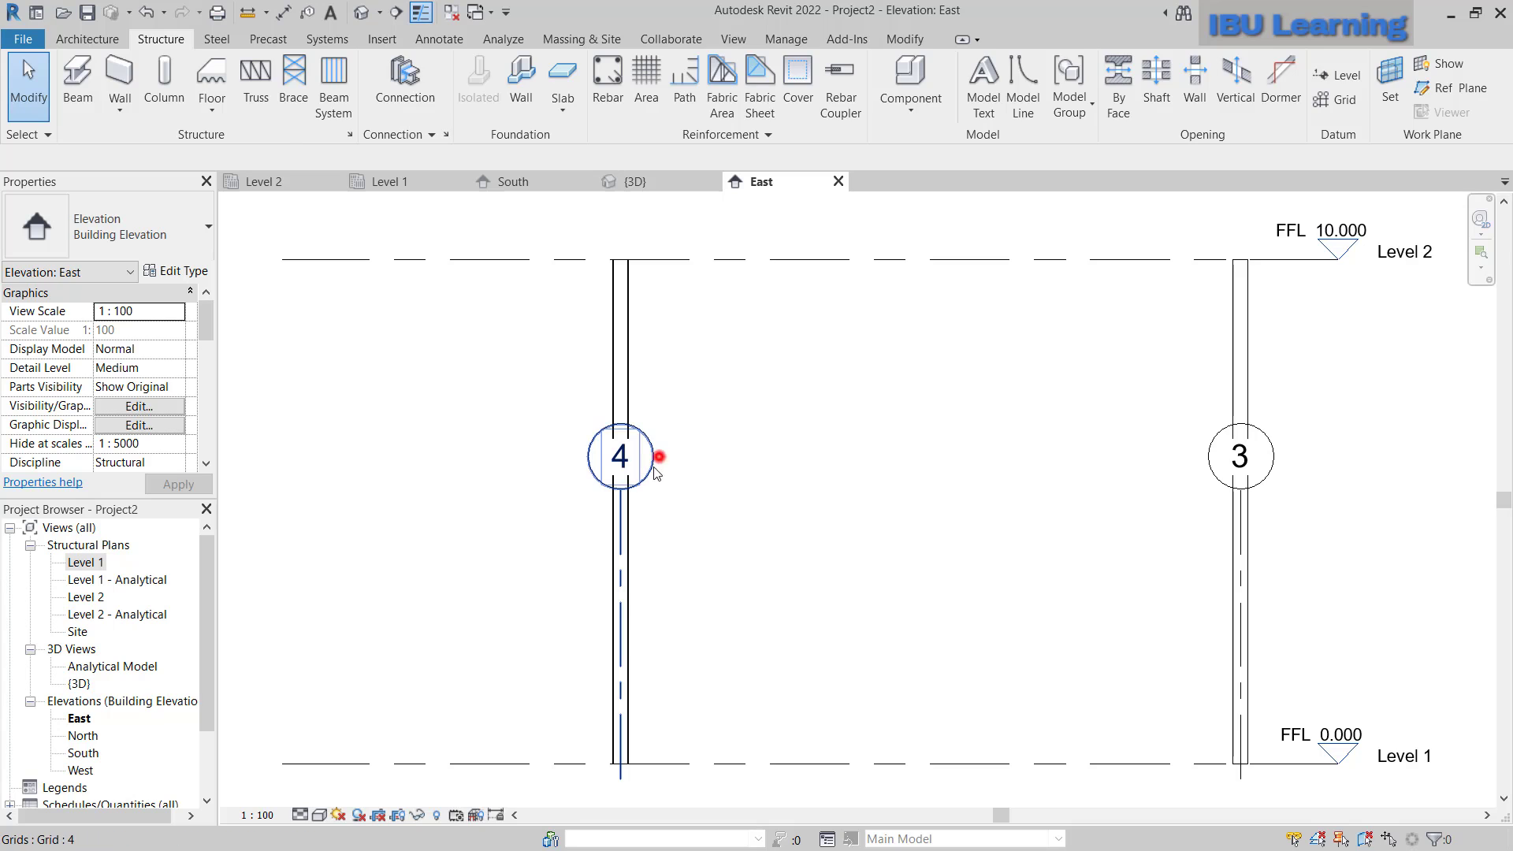
# - Extend grids 3 and 4 upward in the East elevation so their bubbles clear Level 2, and return to the Level 2 structural plan
pyautogui.click(657, 456)
pyautogui.click(620, 490)
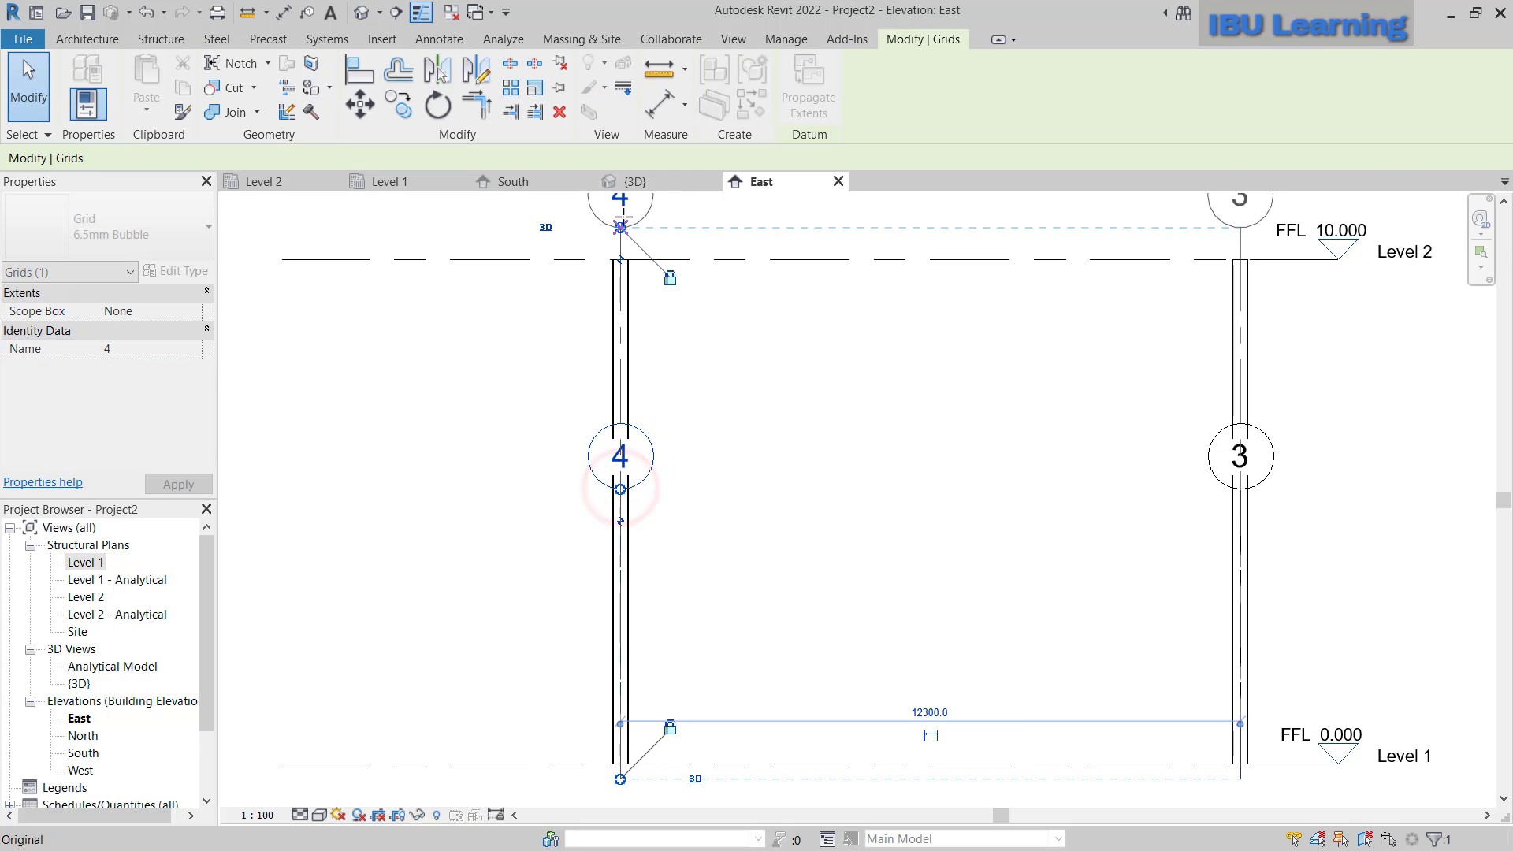
pyautogui.scroll(-2, 623, 260)
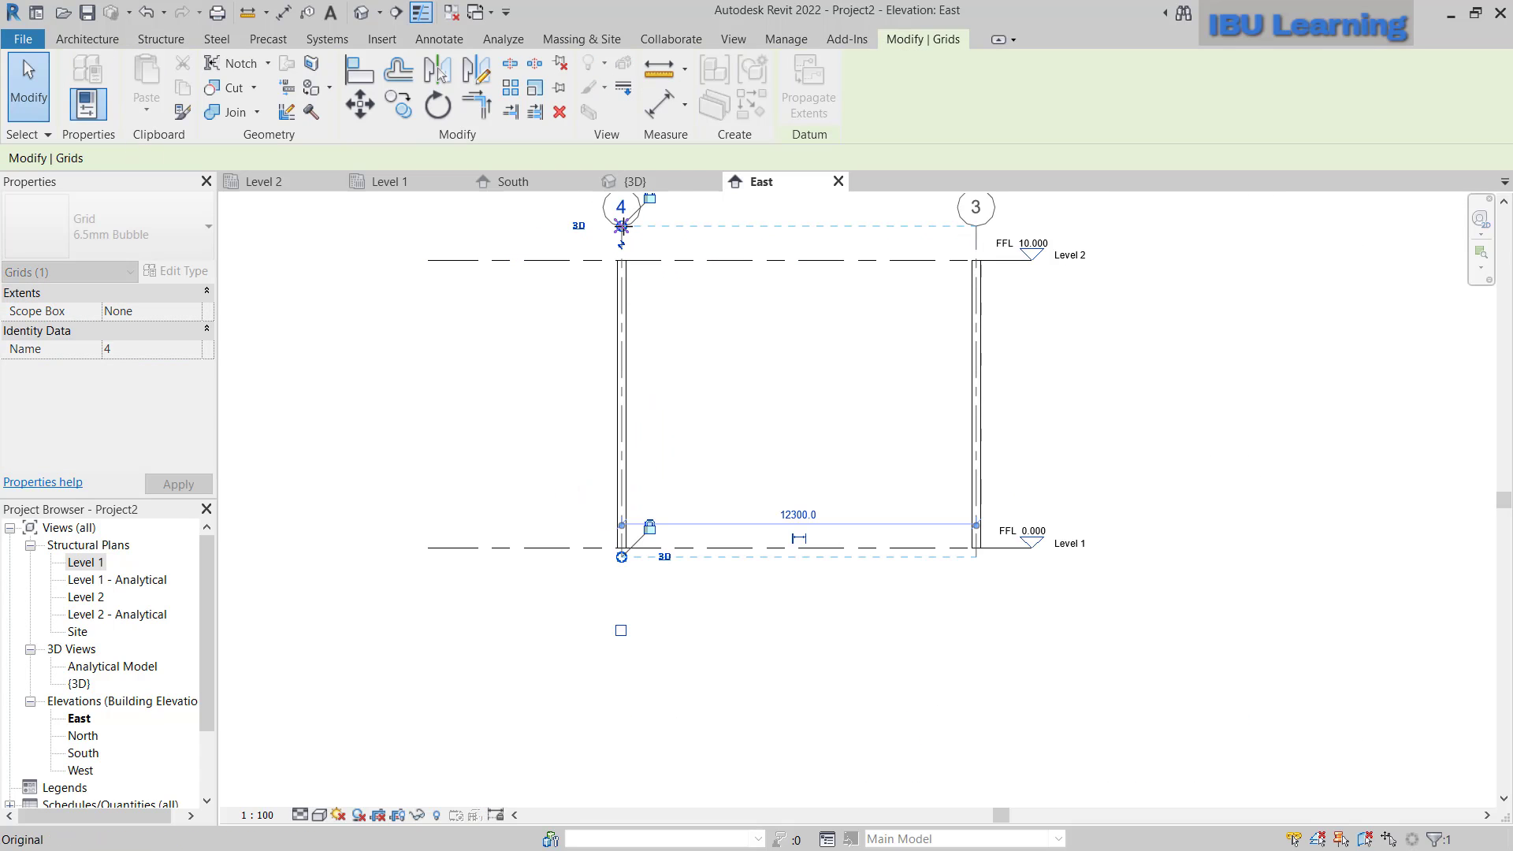
pyautogui.click(293, 180)
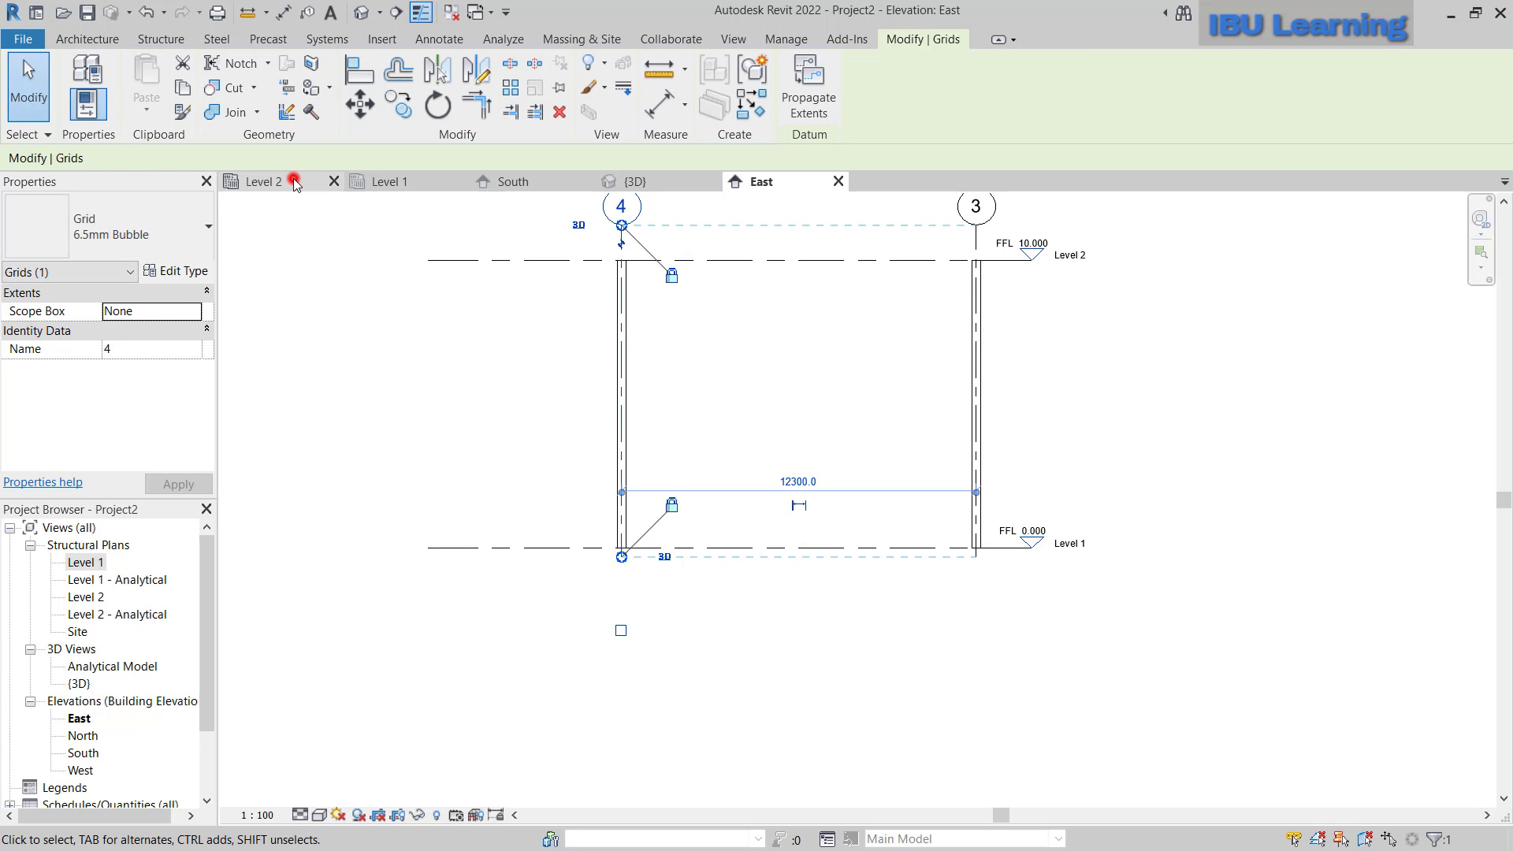
pyautogui.click(697, 512)
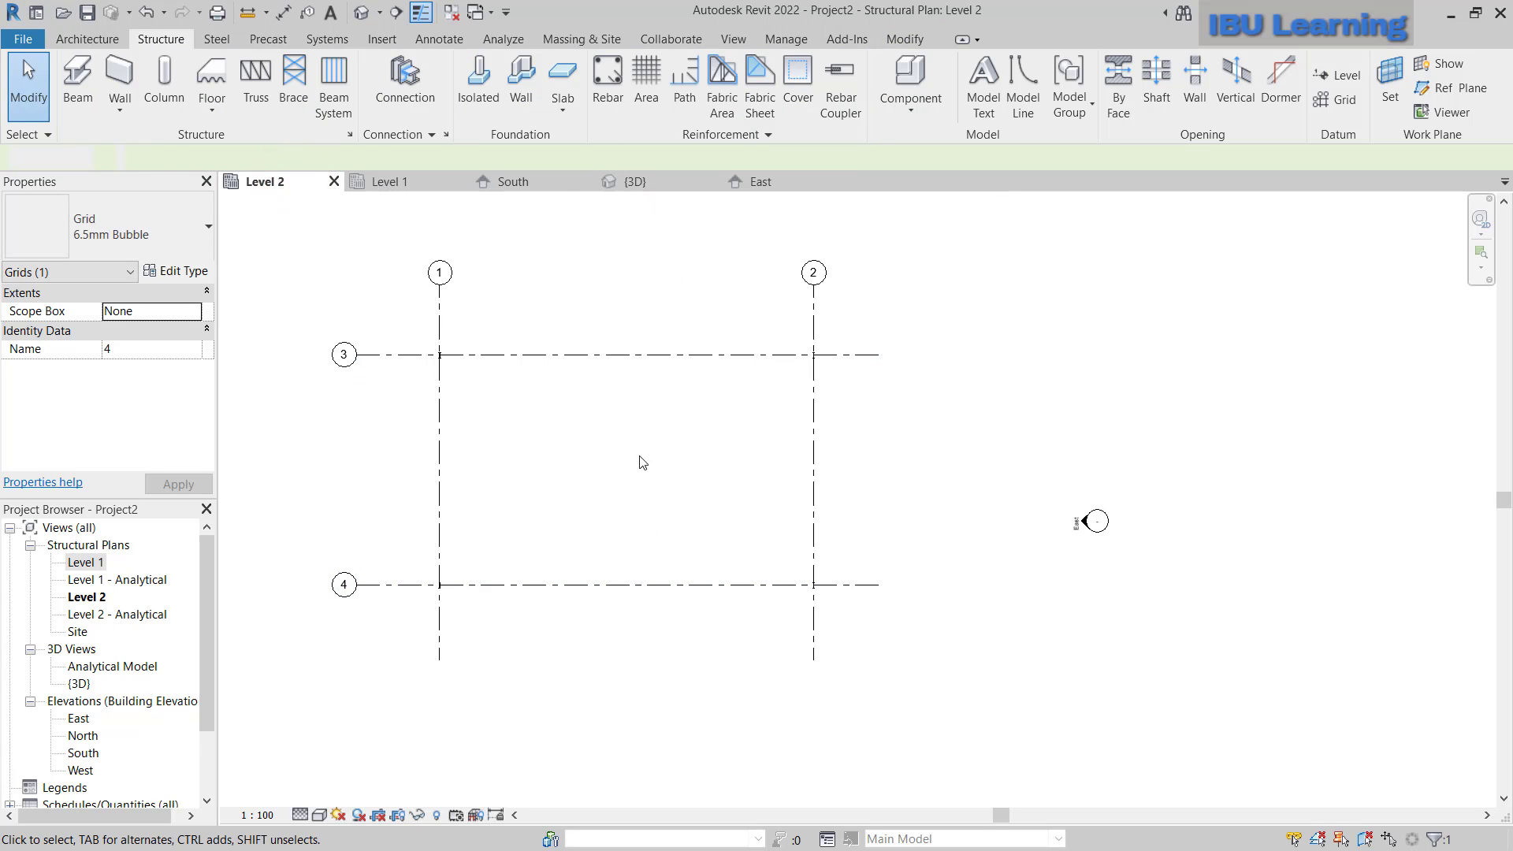
# - Sketch a rectangular beam system boundary on Level 2 from the grid 1/3 intersection to the grid 2/4 intersection
pyautogui.scroll(3, 551, 473)
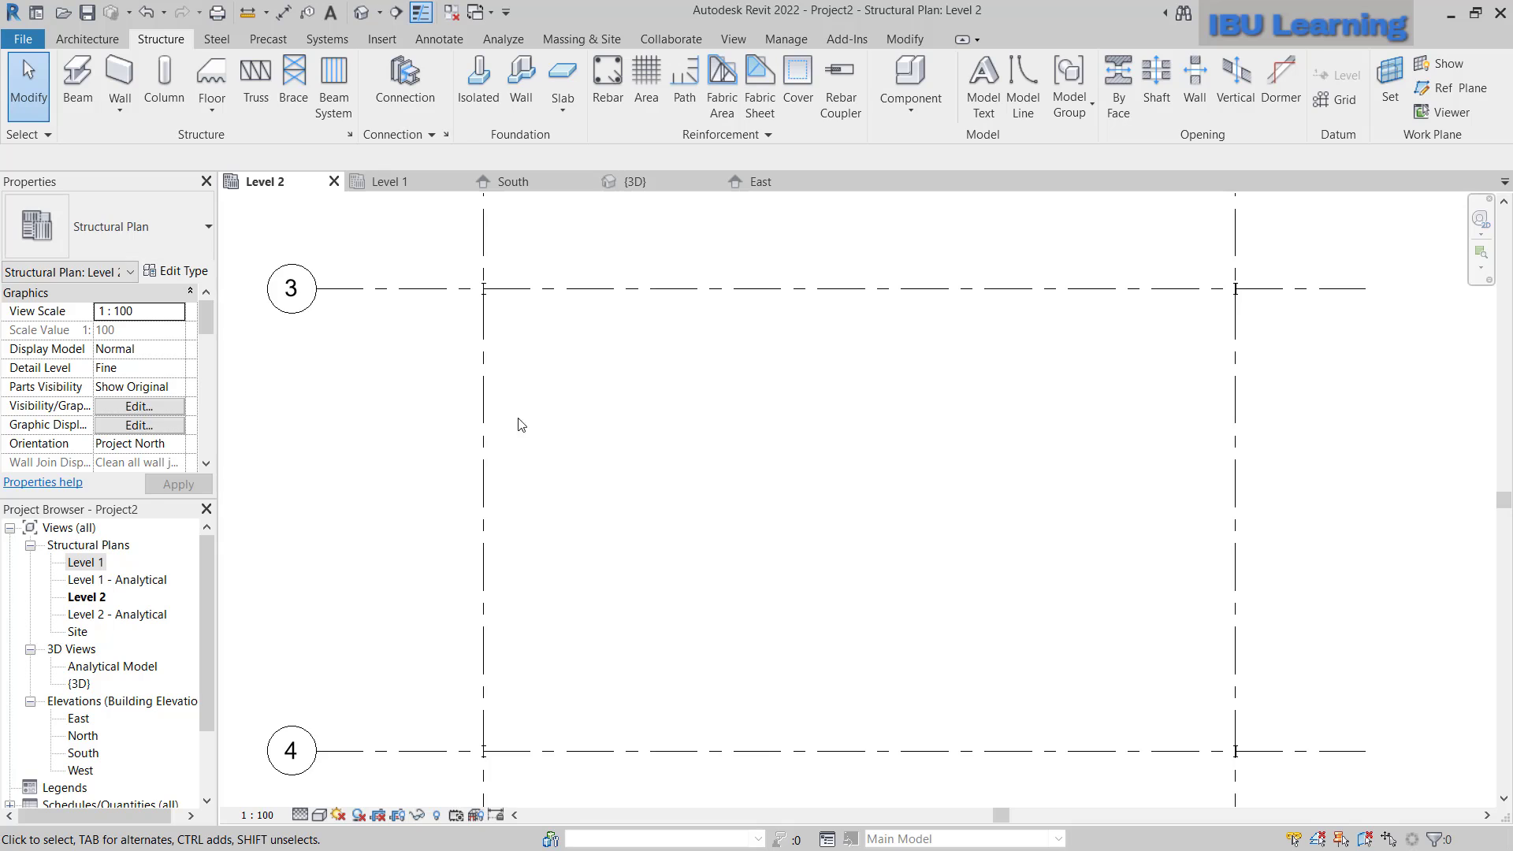
pyautogui.scroll(-1, 520, 425)
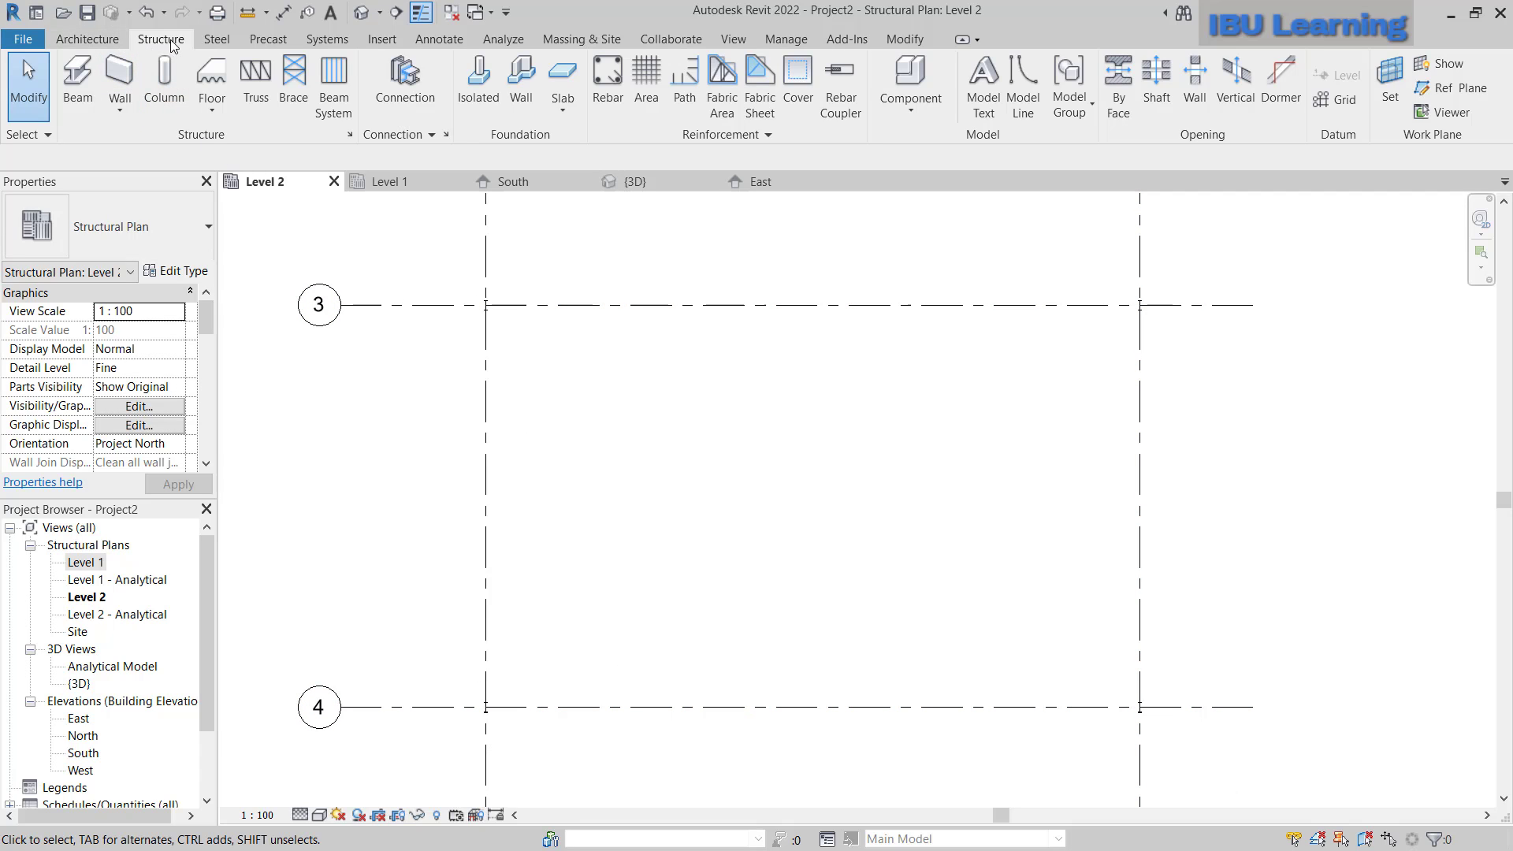
pyautogui.click(334, 81)
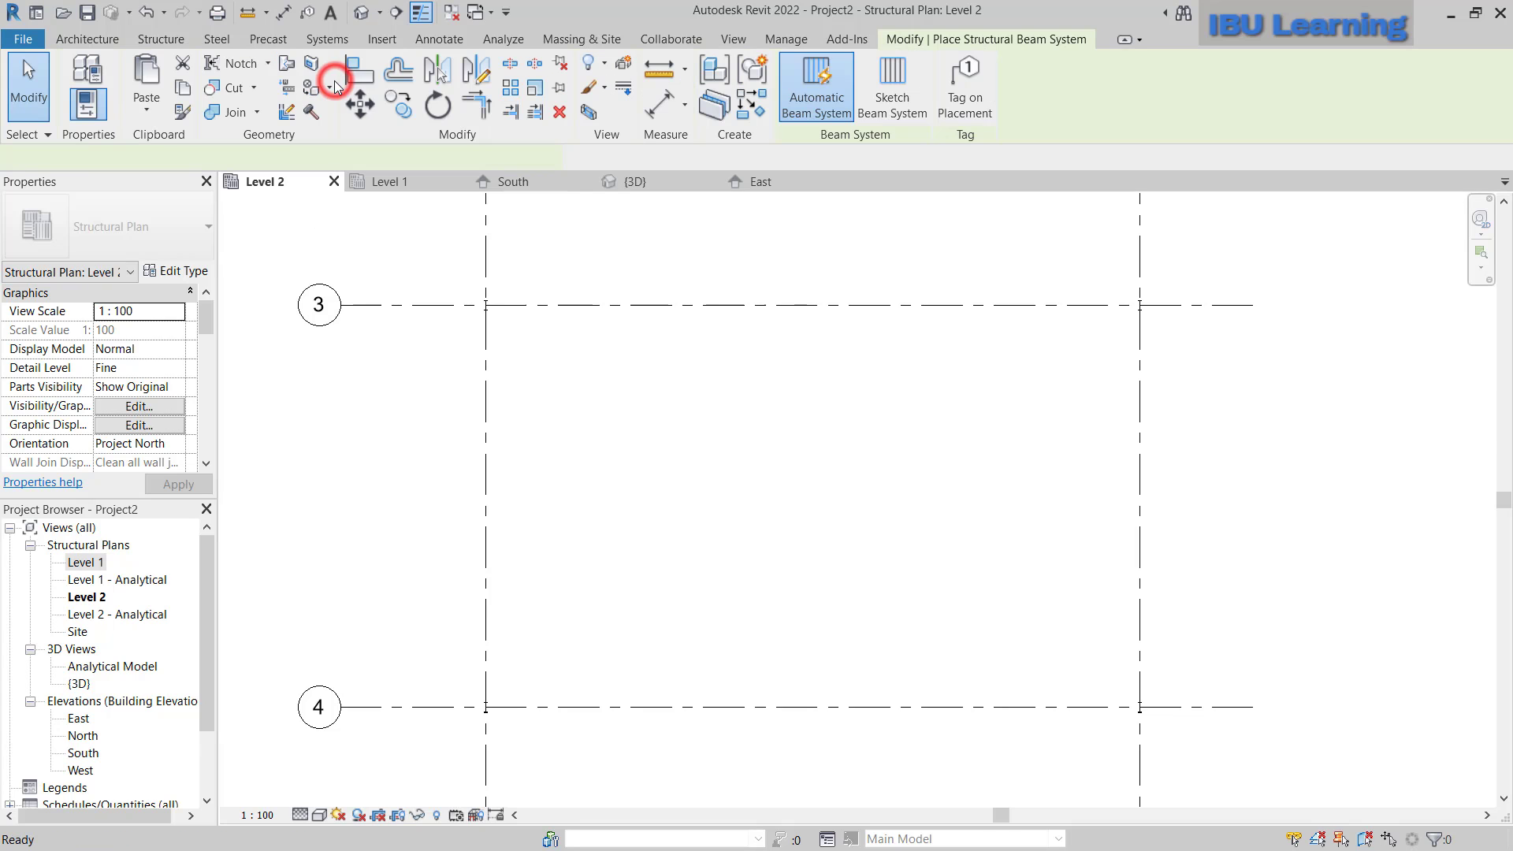
pyautogui.click(880, 110)
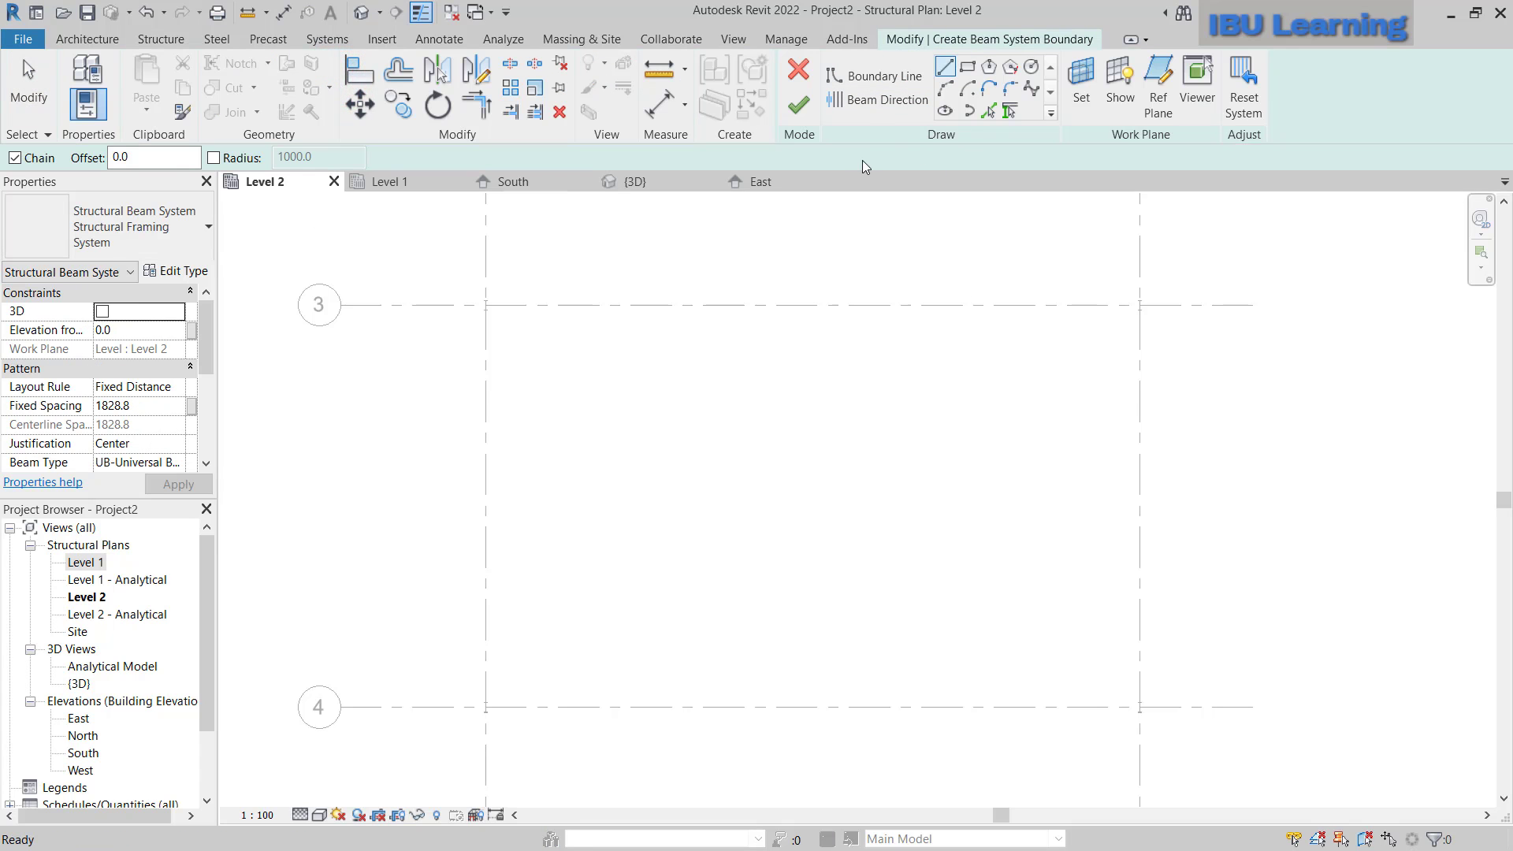
pyautogui.click(969, 66)
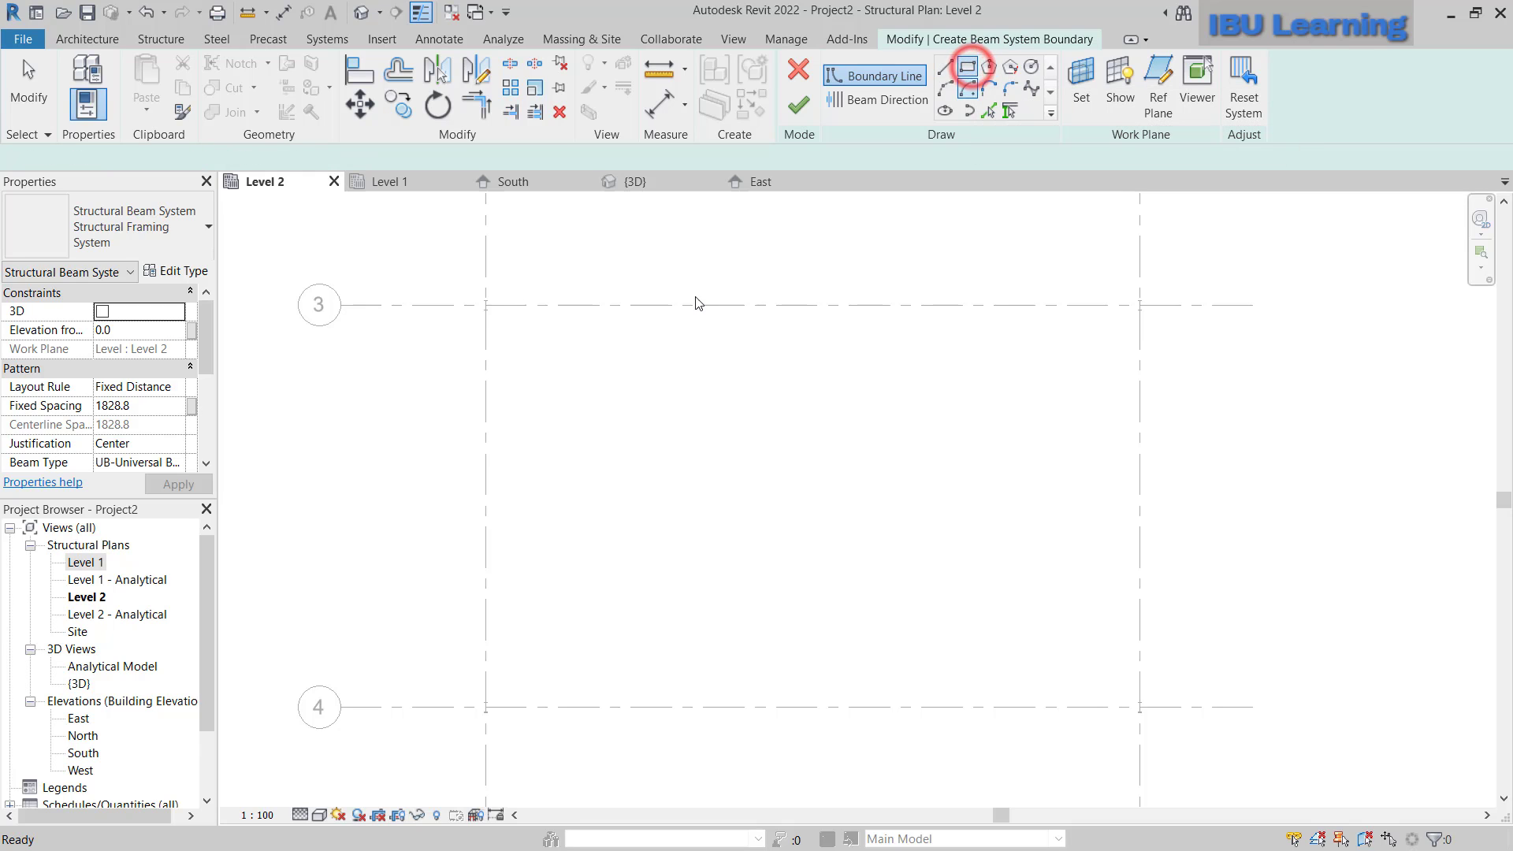
pyautogui.scroll(3, 494, 305)
pyautogui.click(502, 289)
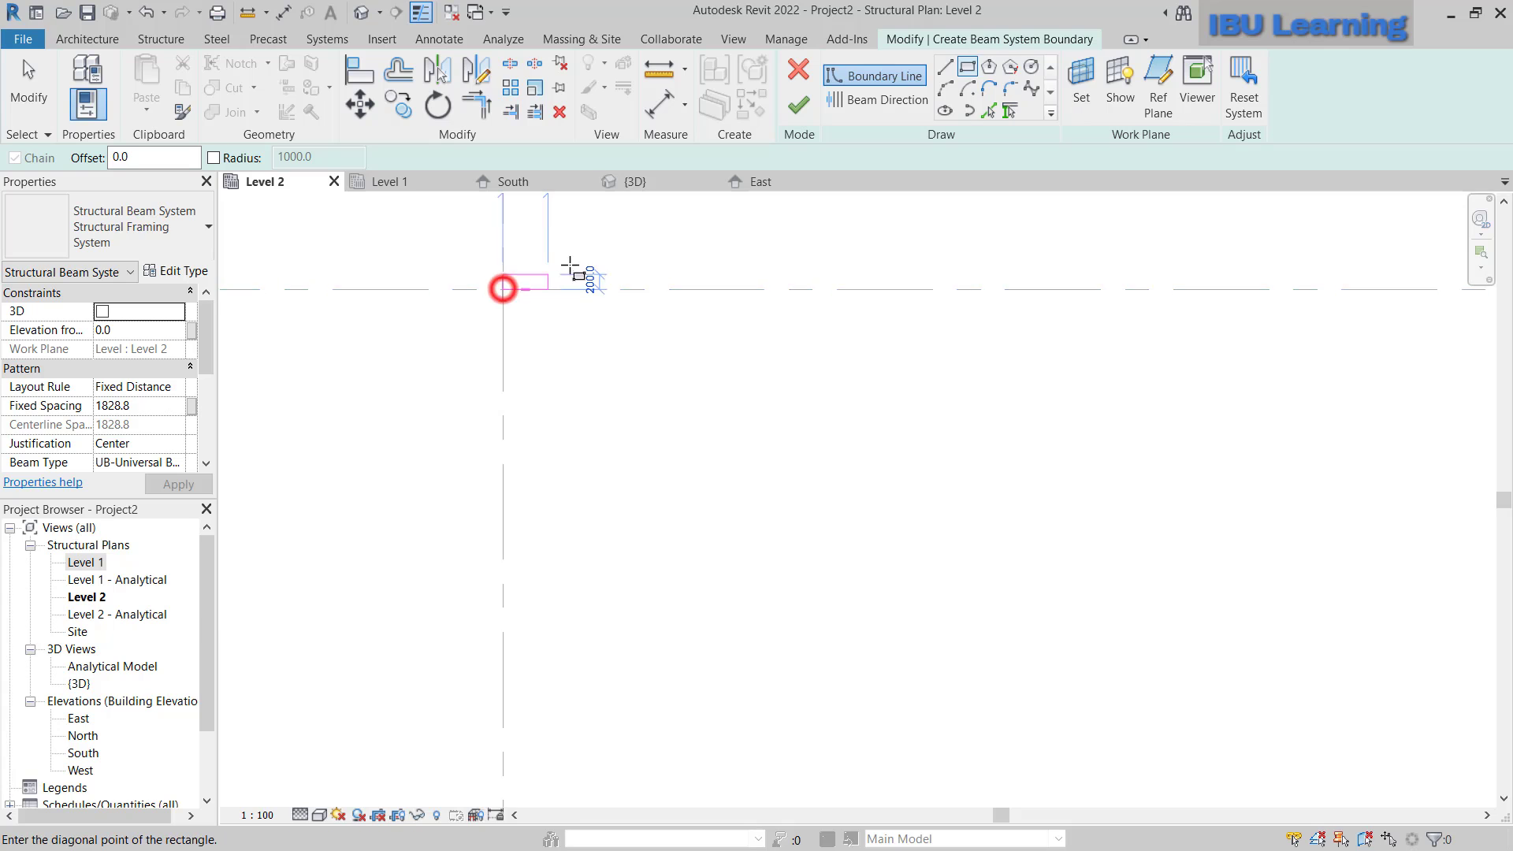
pyautogui.scroll(-4, 581, 270)
pyautogui.scroll(5, 938, 511)
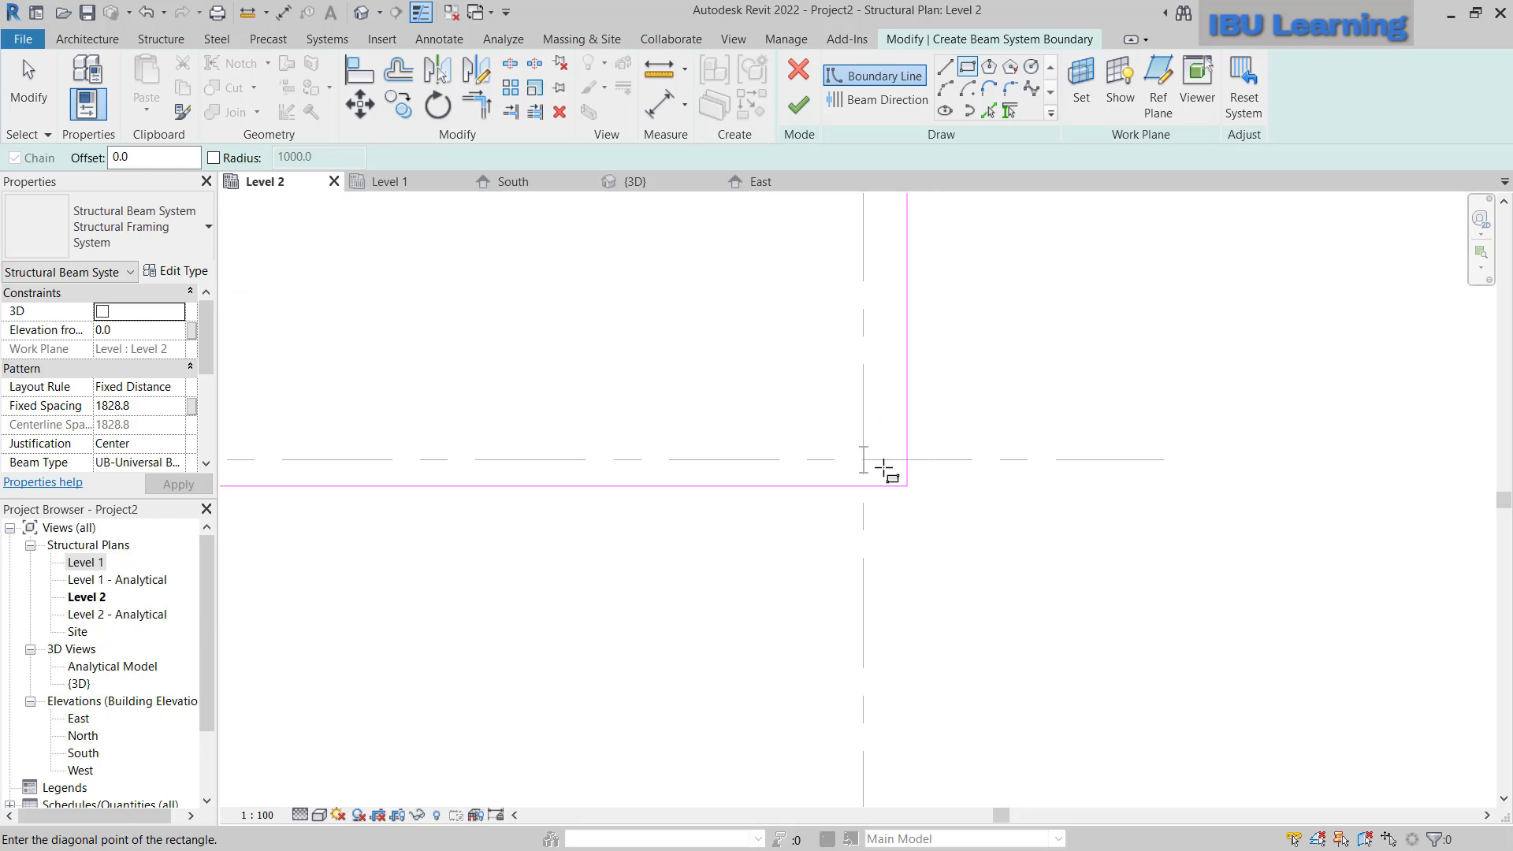
pyautogui.click(864, 463)
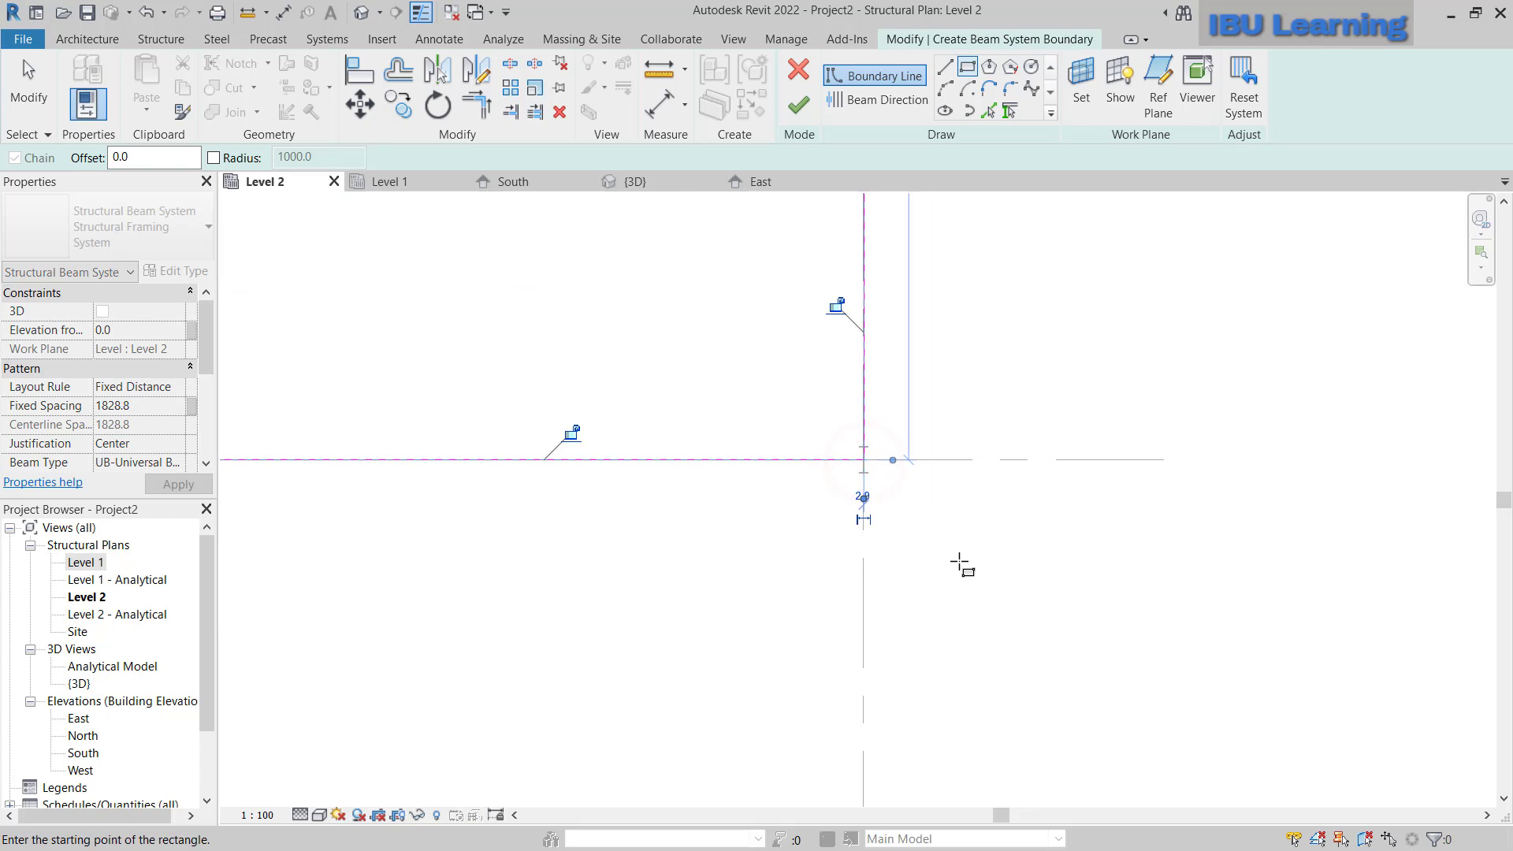
pyautogui.scroll(-4, 960, 564)
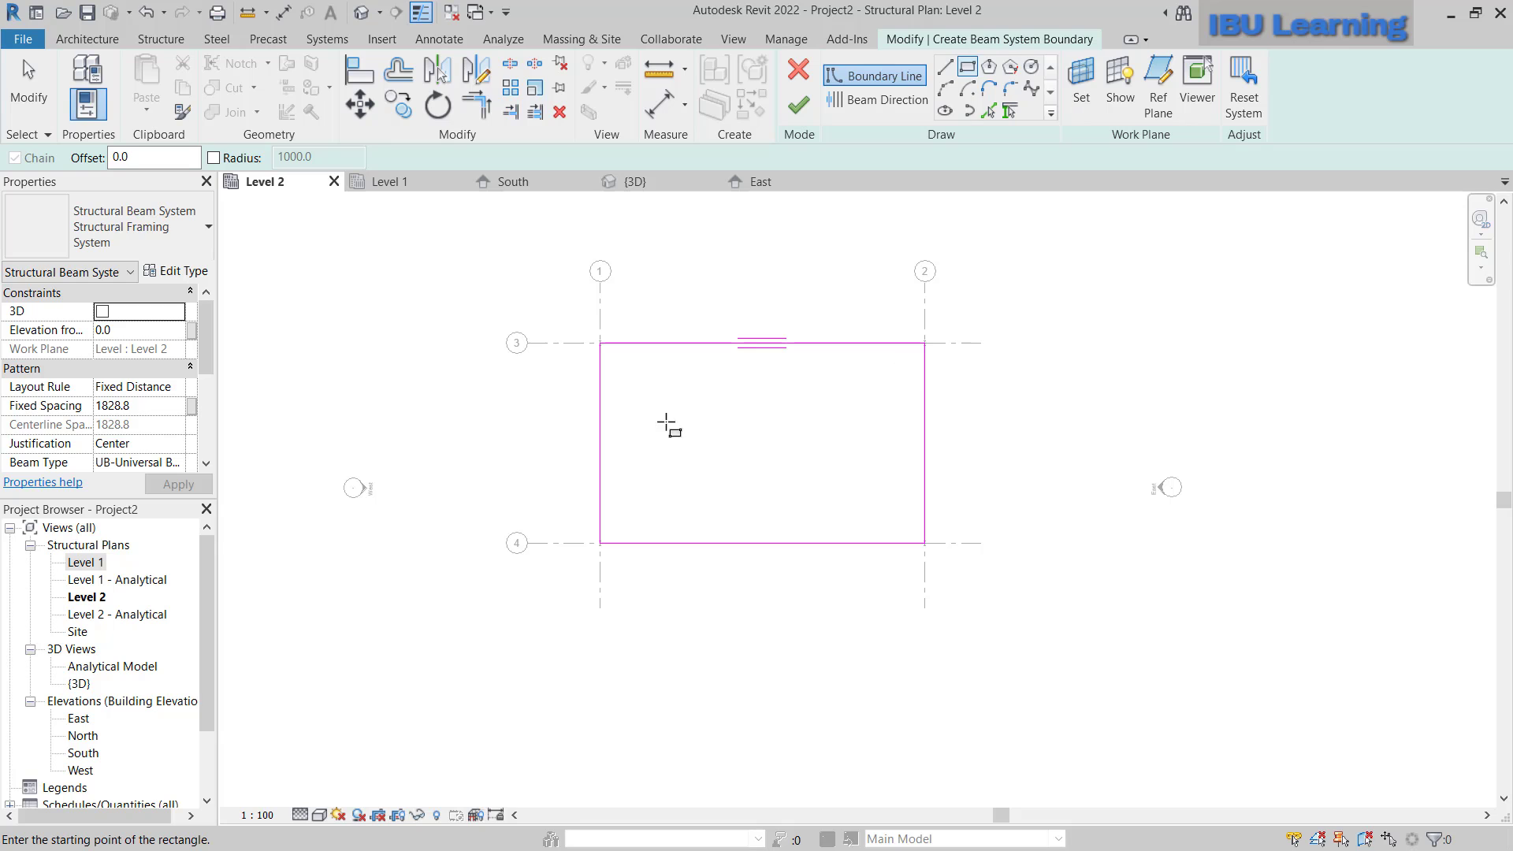
# - Set the beam direction parallel to grid 1, choose beam type UB-Universal Beams : UB305x102x25, and finish the beam system
pyautogui.click(850, 101)
pyautogui.click(601, 420)
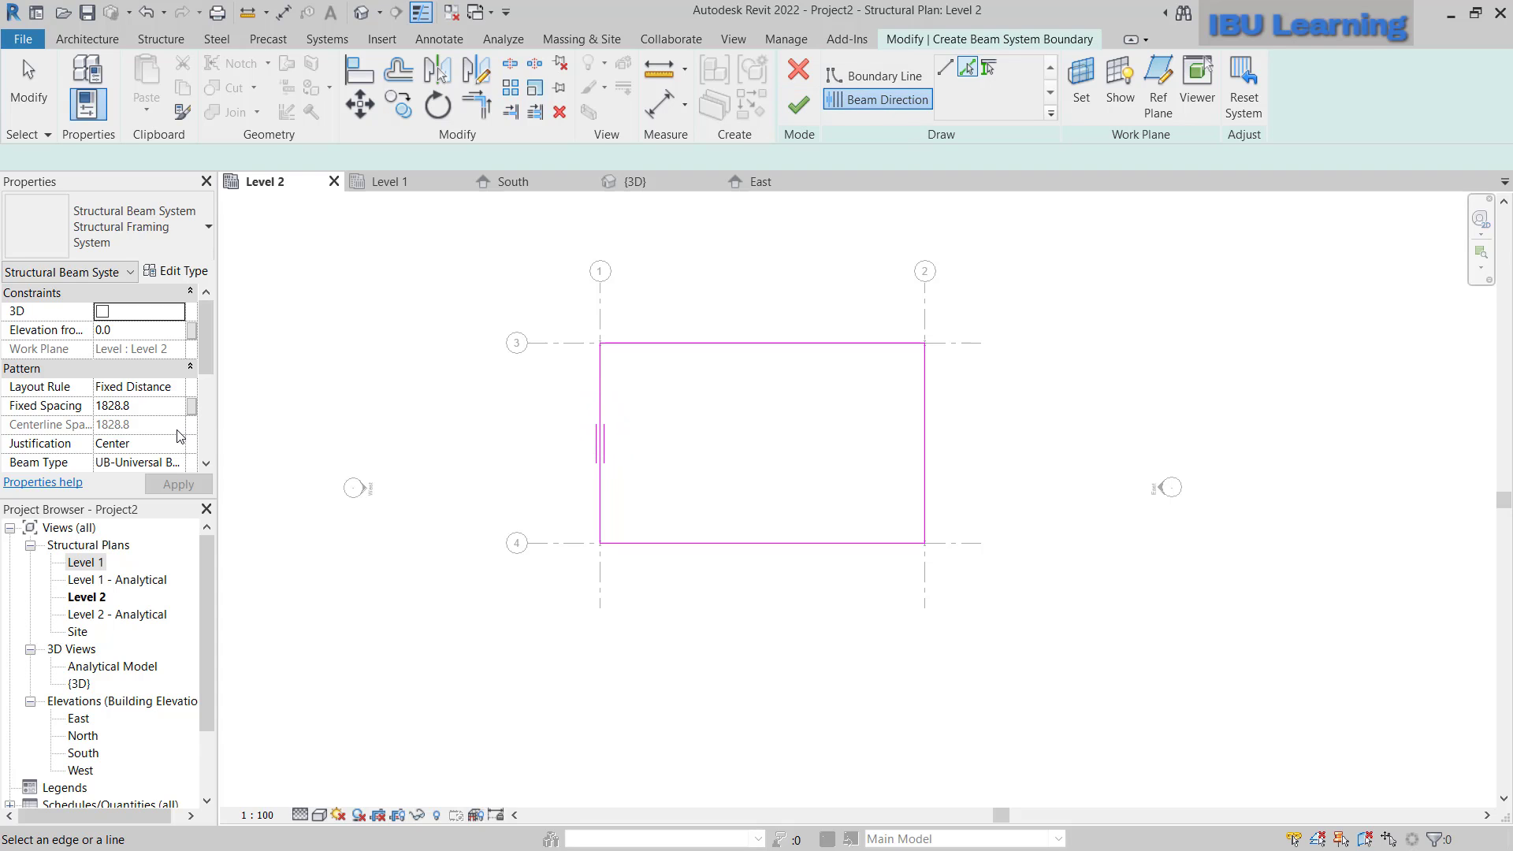
pyautogui.scroll(-2, 141, 414)
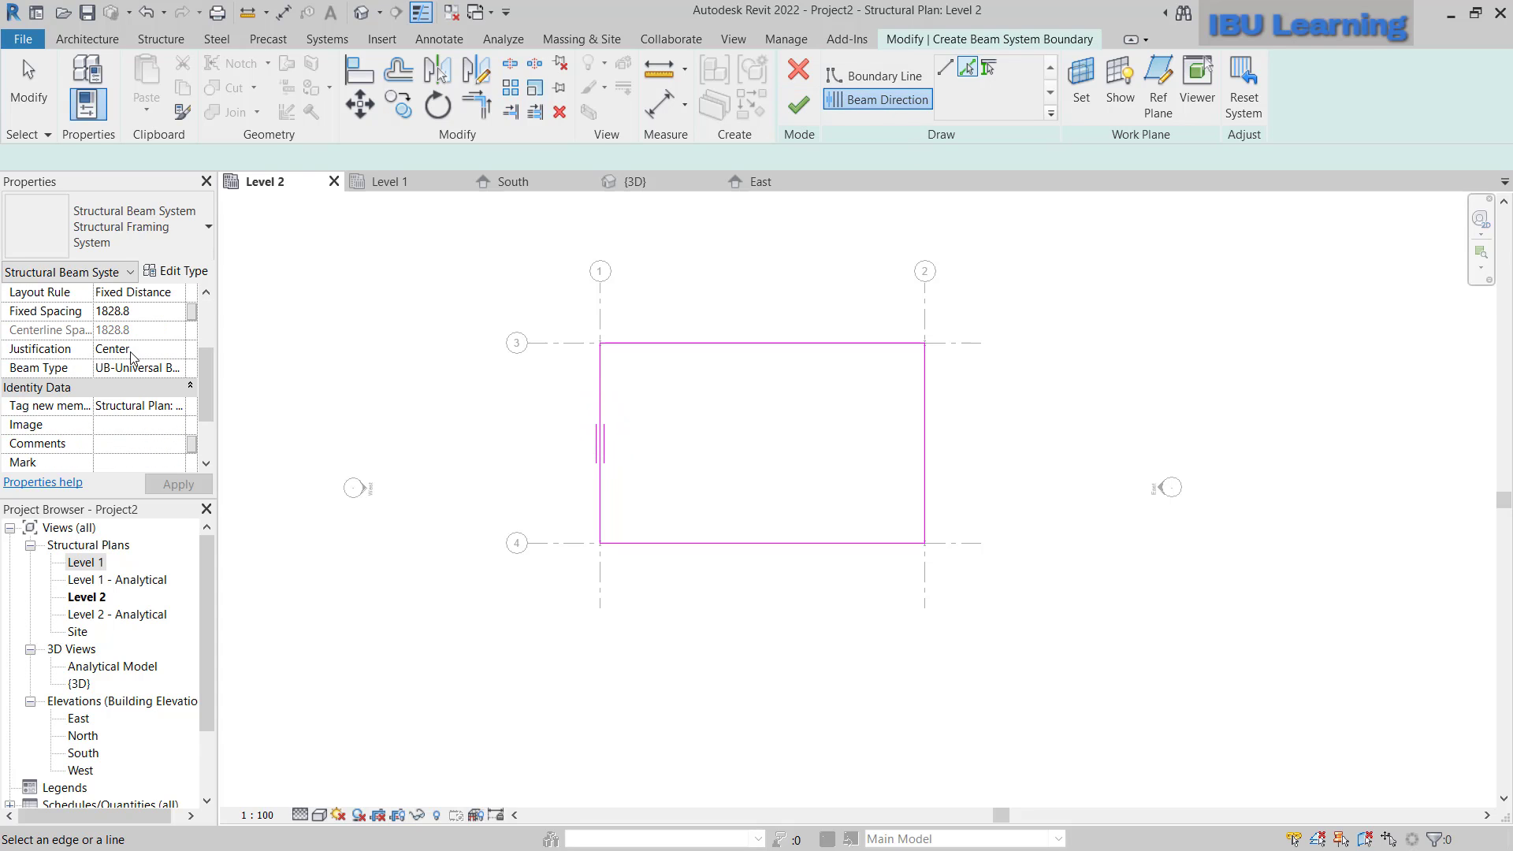
pyautogui.scroll(-1, 130, 359)
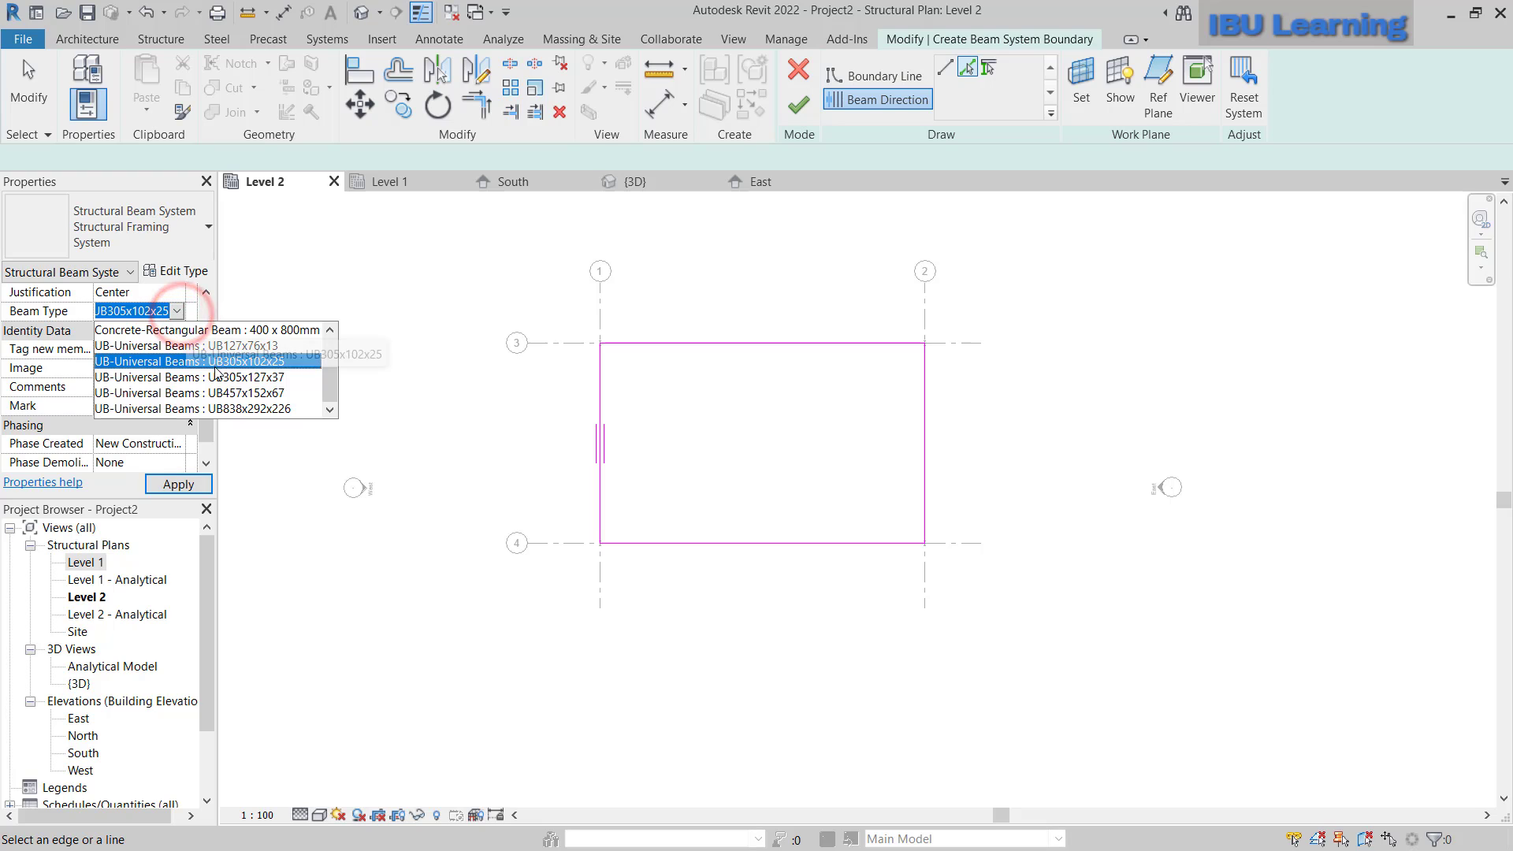
pyautogui.click(158, 362)
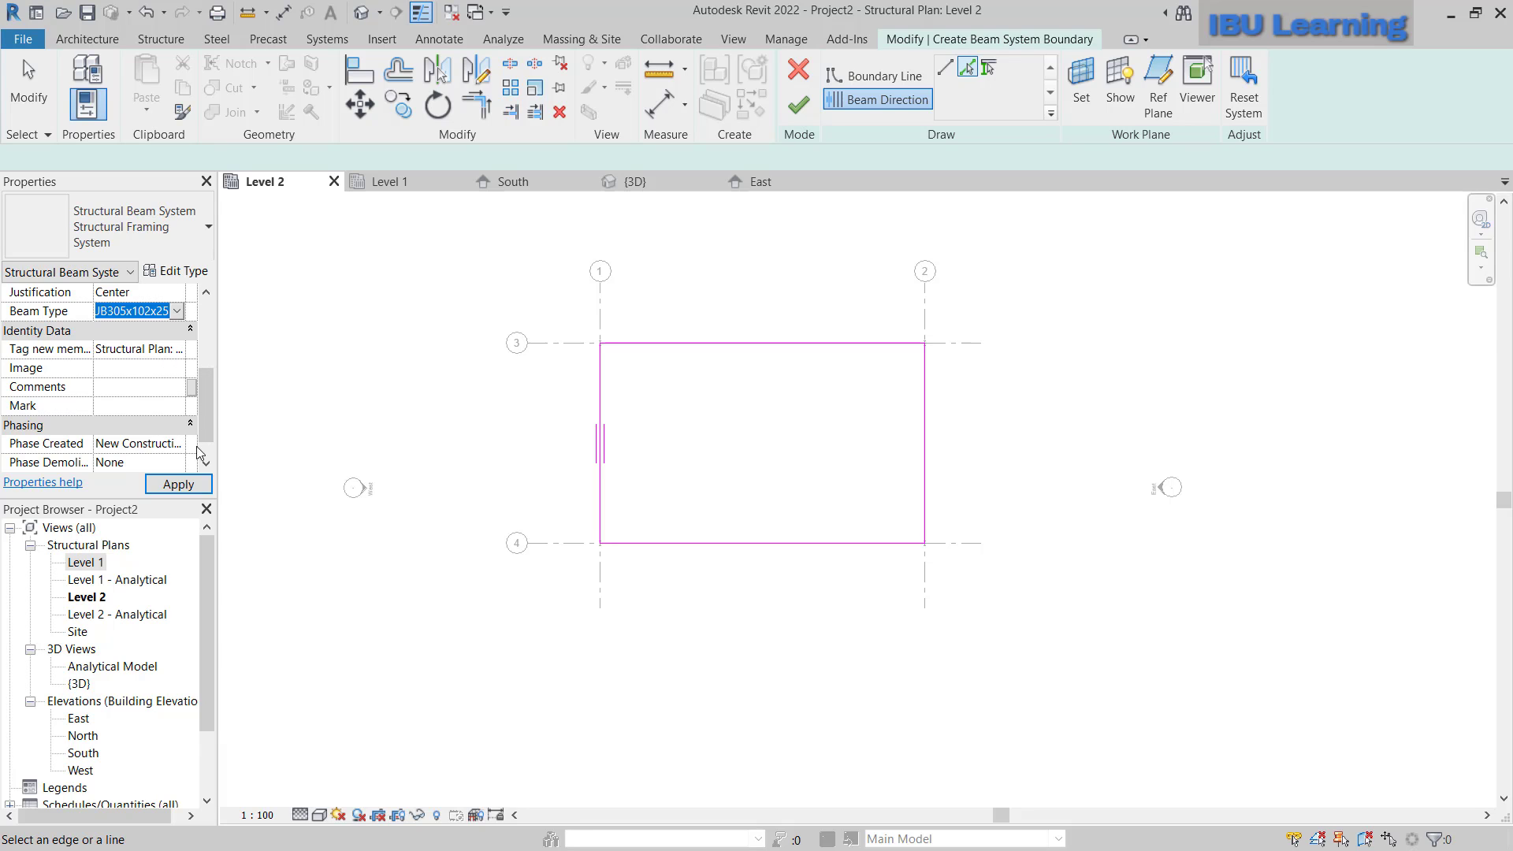
pyautogui.click(177, 486)
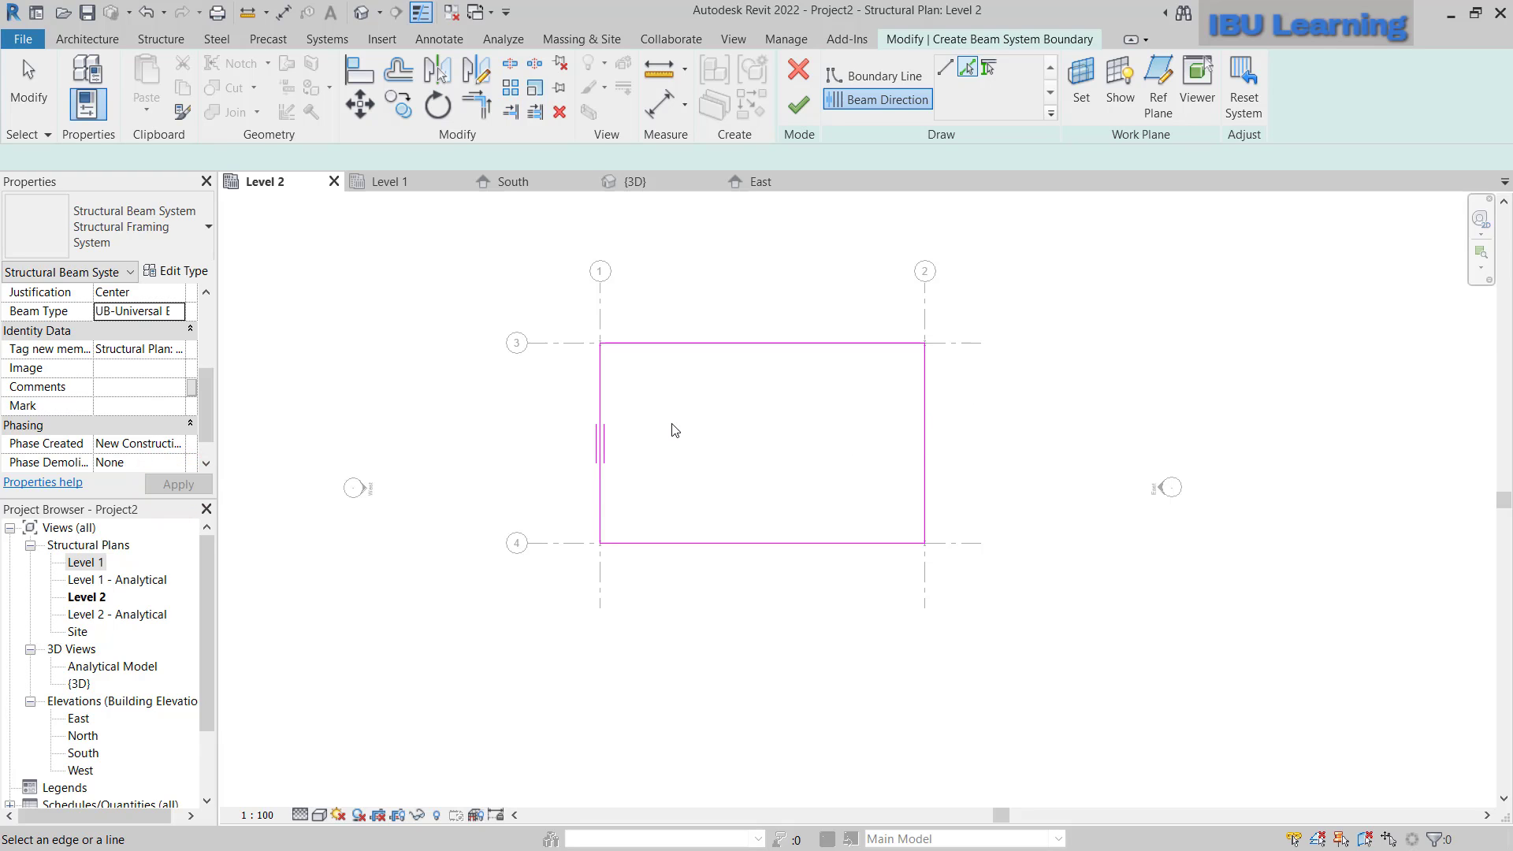
pyautogui.click(802, 106)
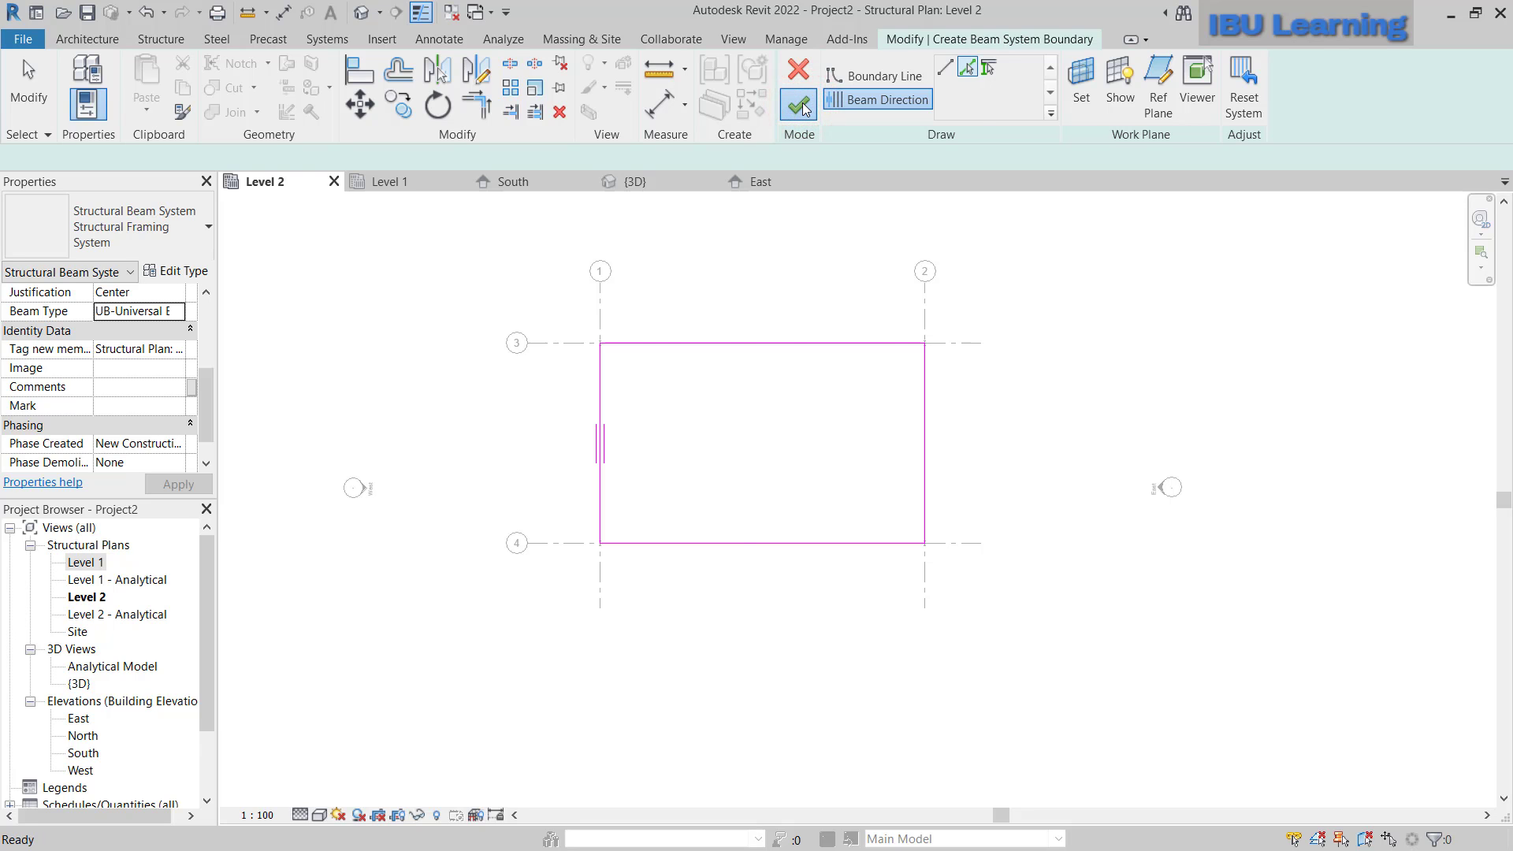
# - Try fixed spacings of 1800 and 1600 for the beam system between grids 1 and 2
pyautogui.scroll(3, 830, 502)
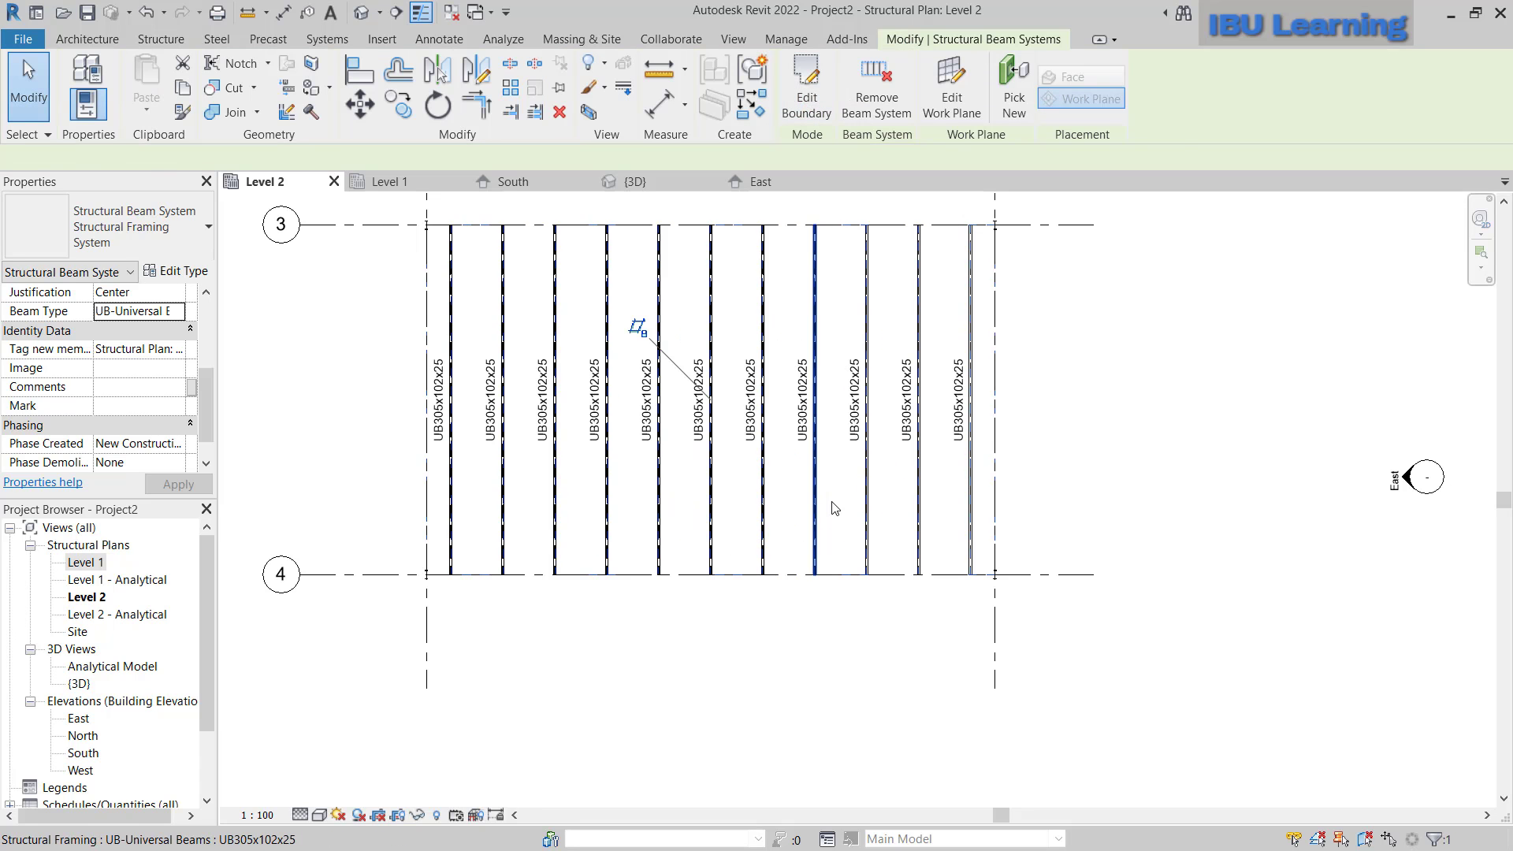
pyautogui.moveTo(520, 476); pyautogui.dragTo(623, 517, button='middle')
pyautogui.scroll(2, 607, 426)
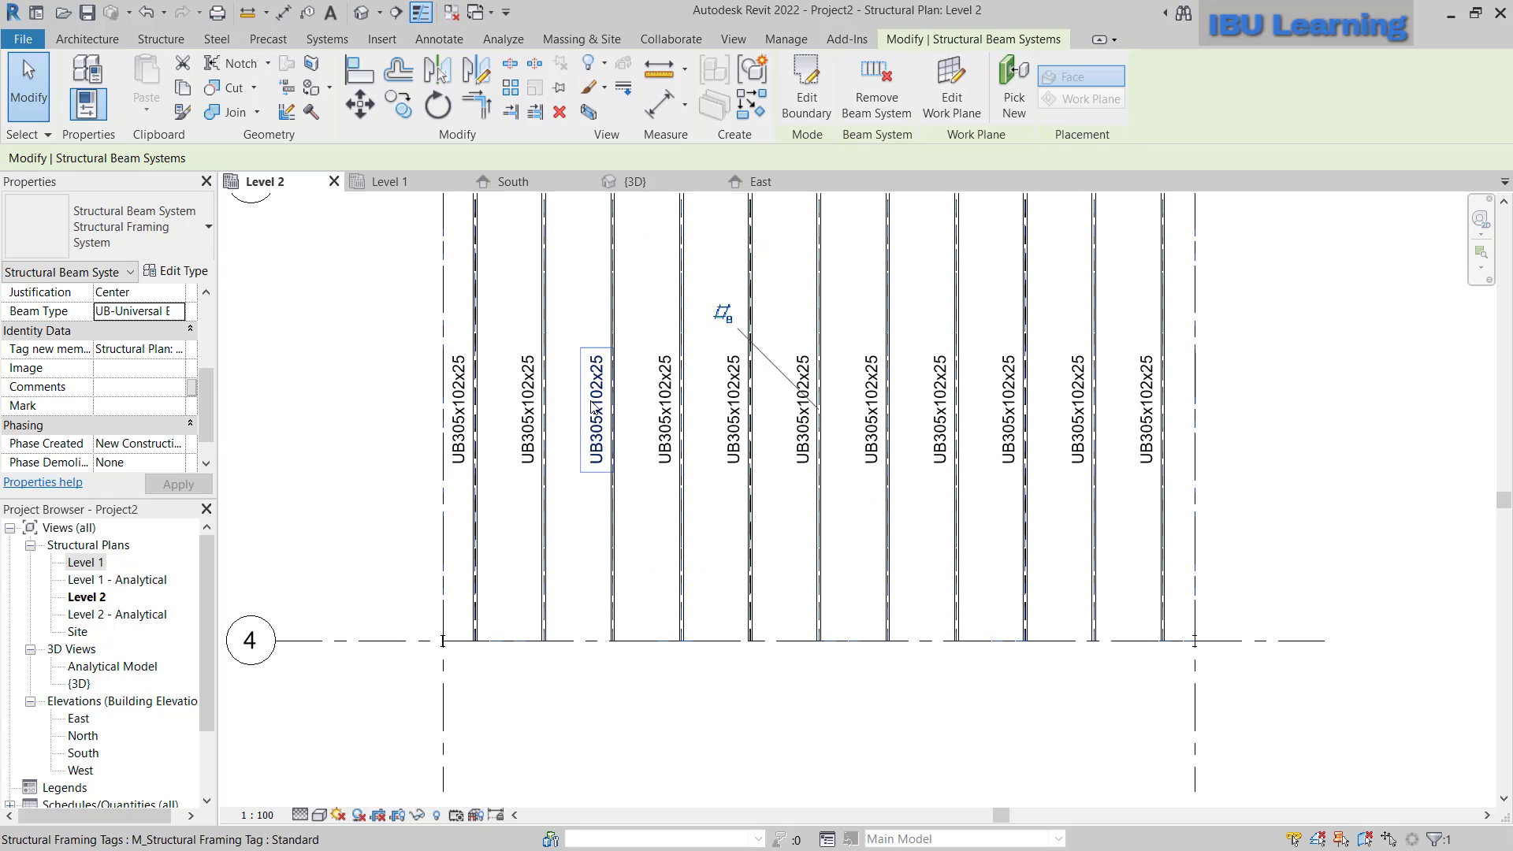
pyautogui.moveTo(1057, 493); pyautogui.dragTo(1051, 528, button='middle')
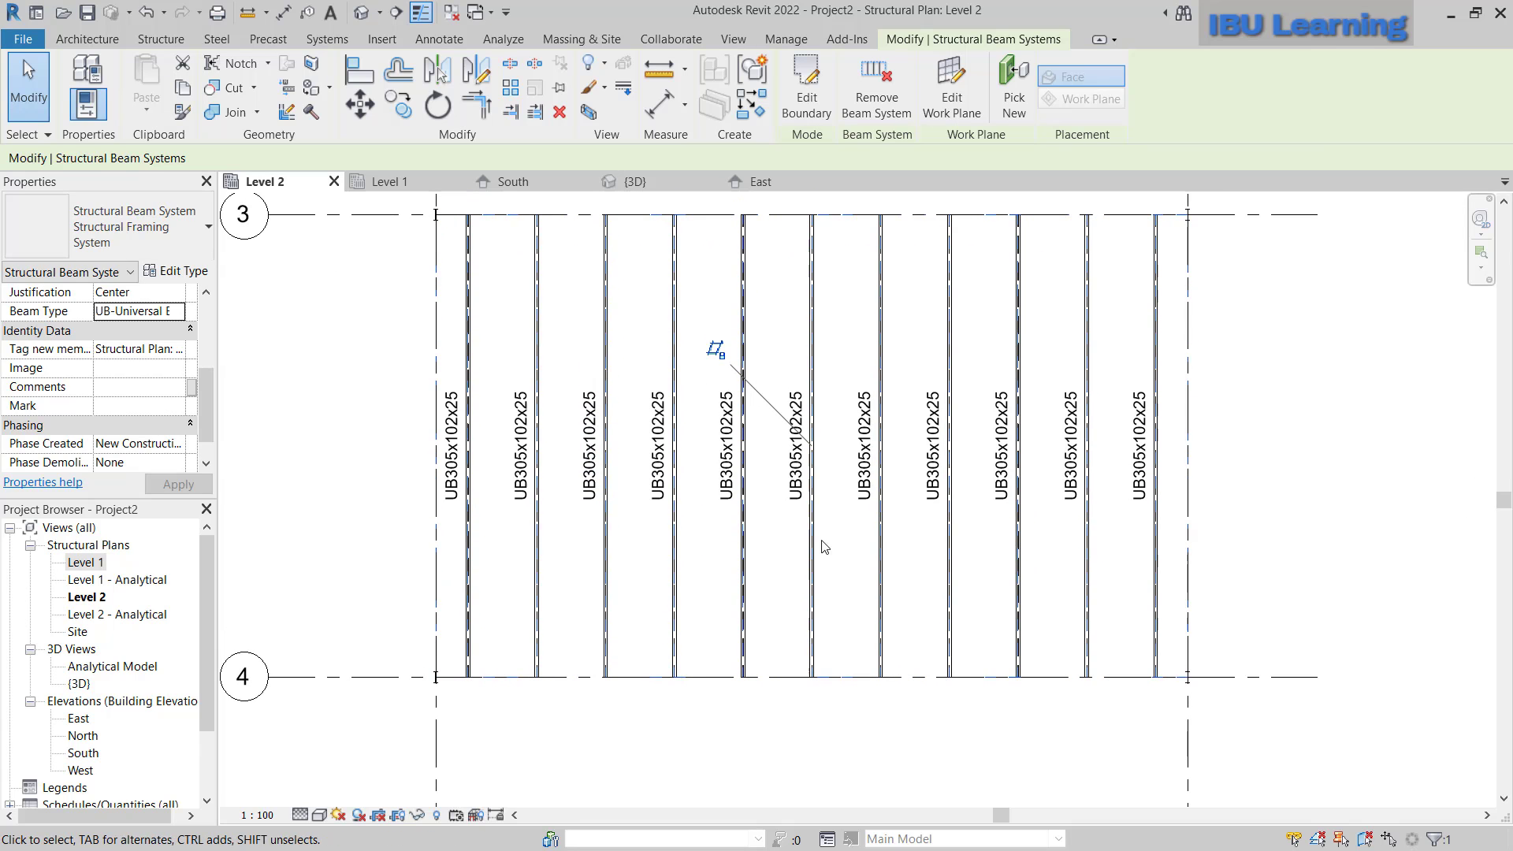
pyautogui.click(664, 682)
pyautogui.moveTo(208, 385); pyautogui.dragTo(209, 360)
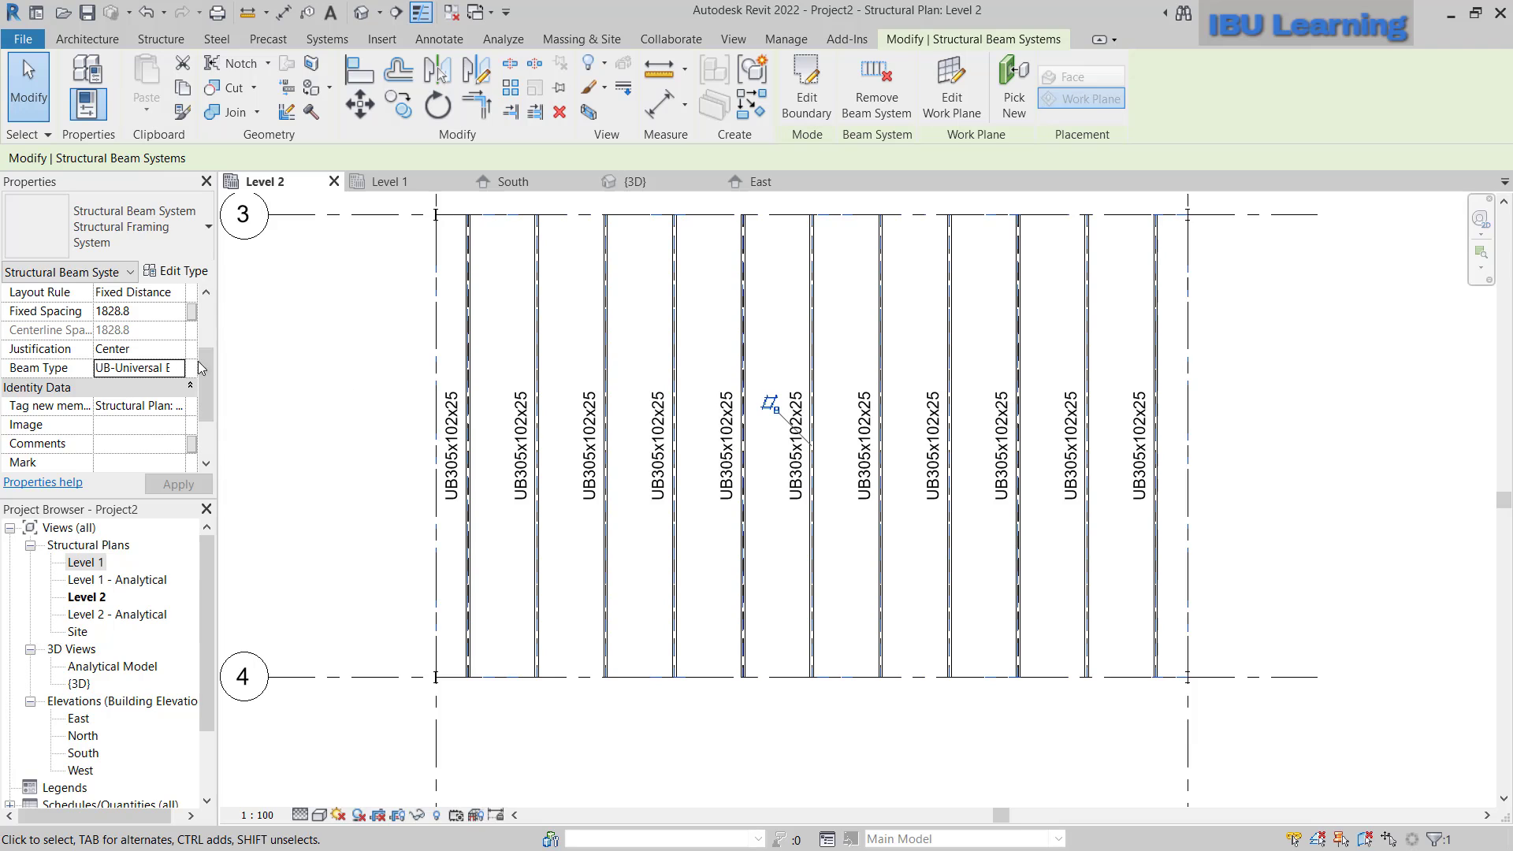
pyautogui.scroll(2, 94, 329)
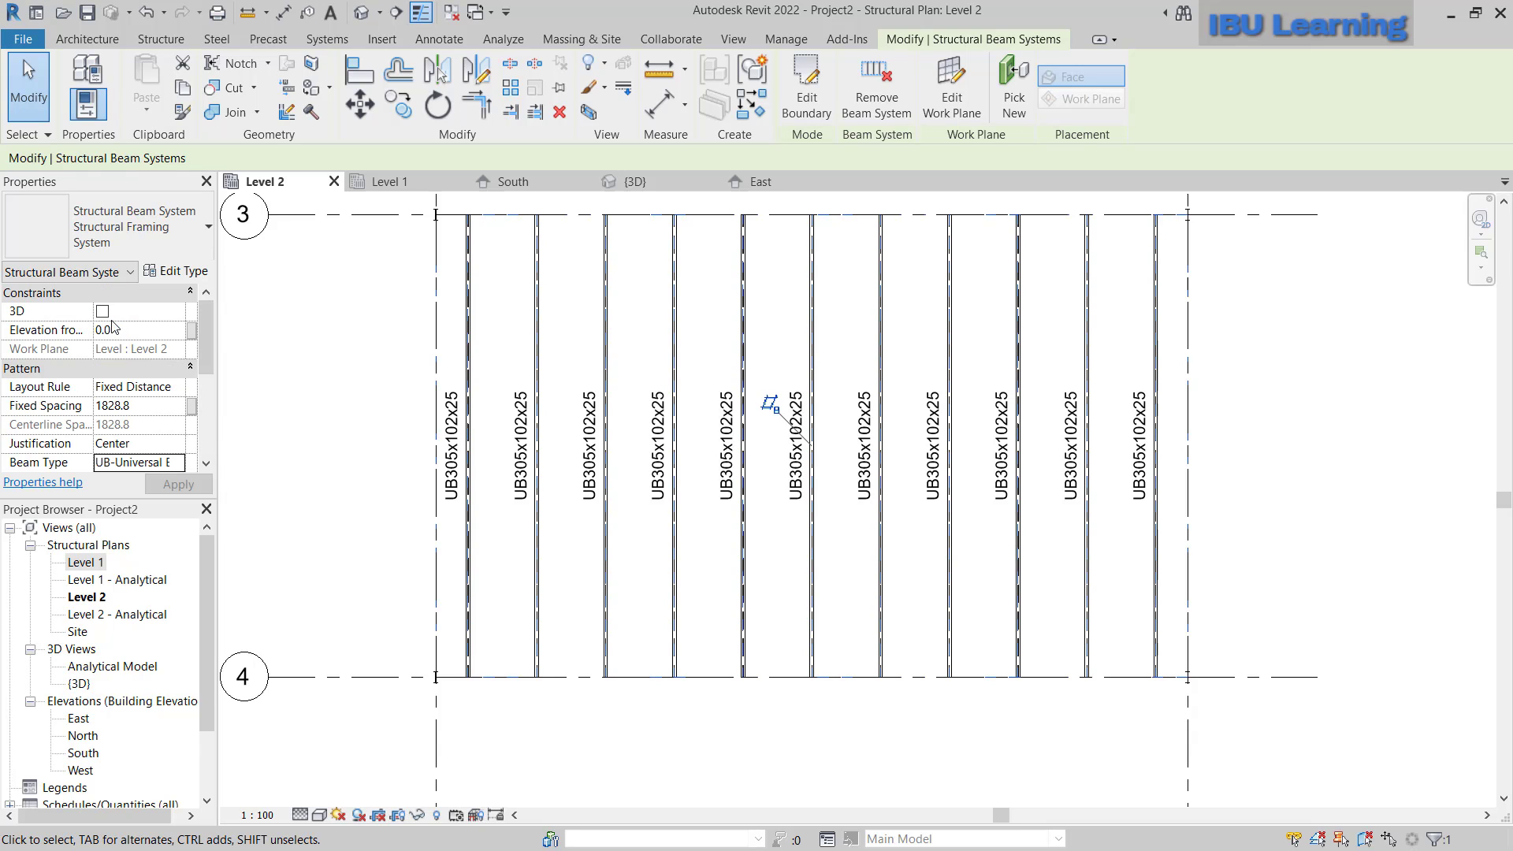
pyautogui.click(155, 405)
pyautogui.write('18')
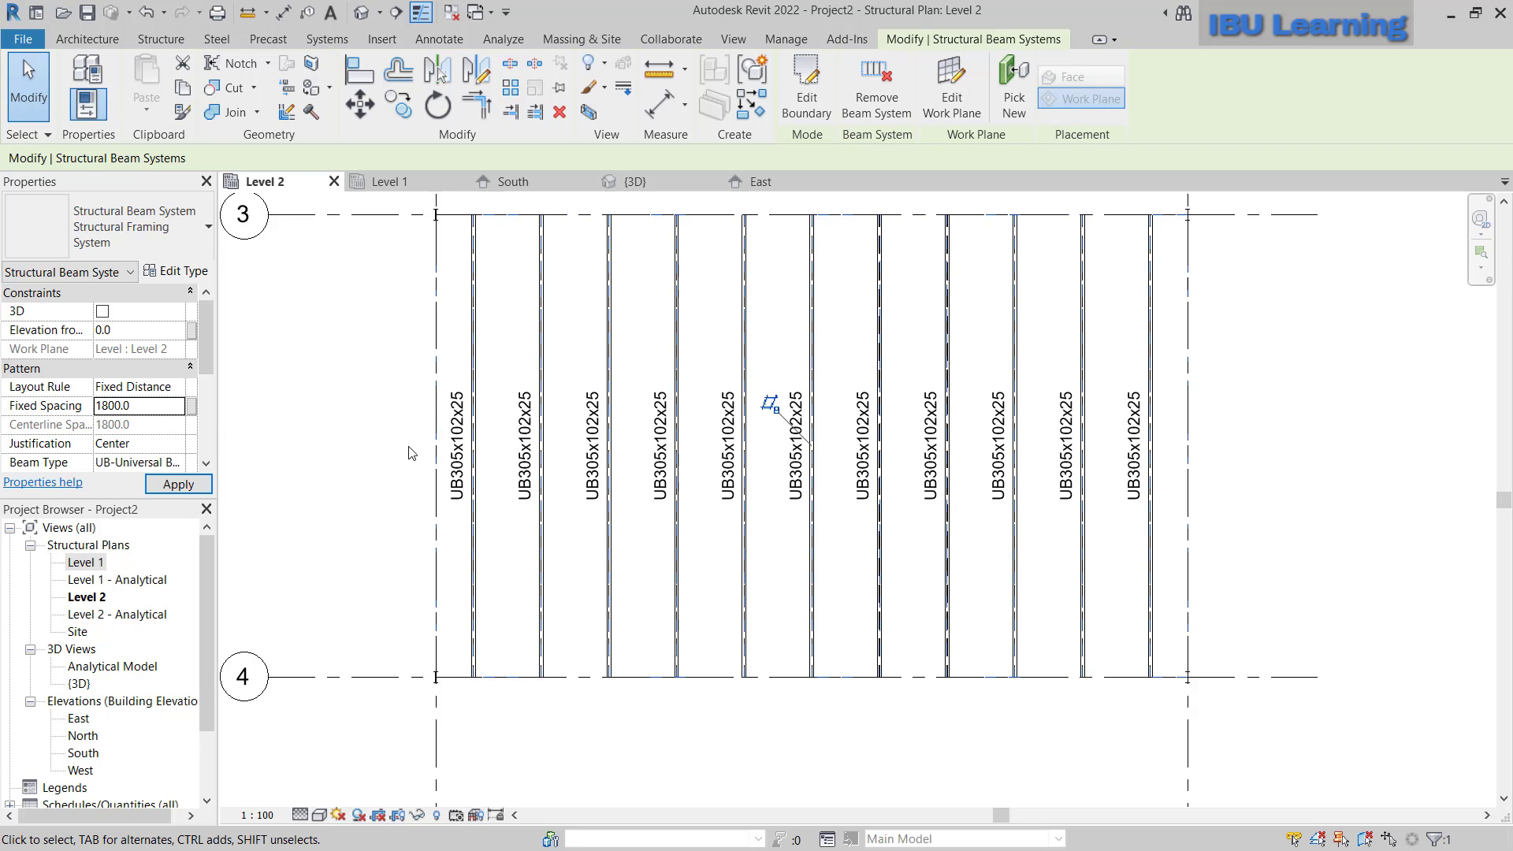
pyautogui.click(163, 406)
pyautogui.doubleClick(163, 406)
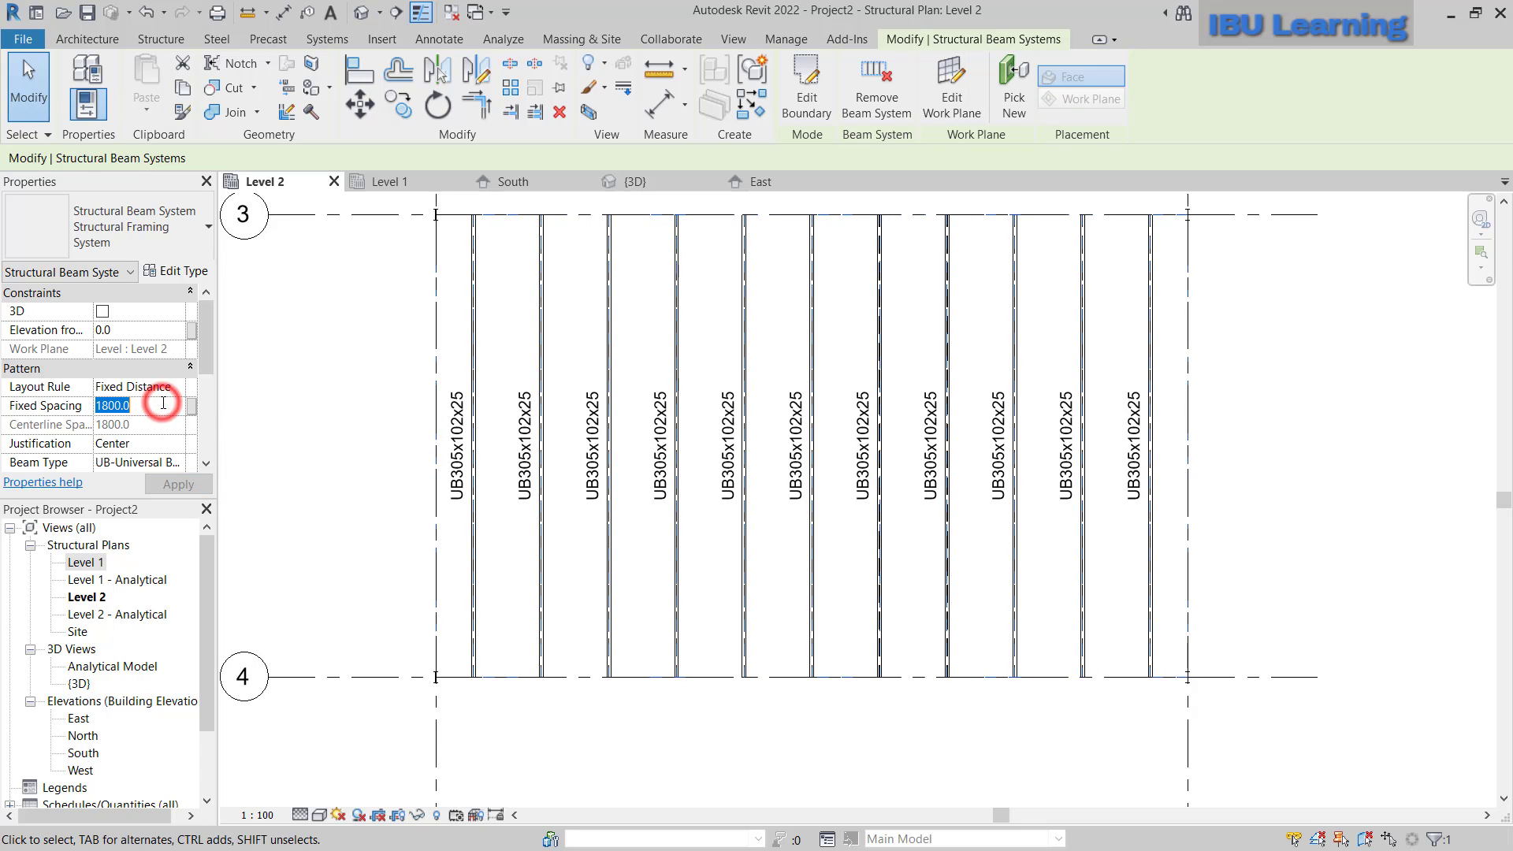
pyautogui.write('16')
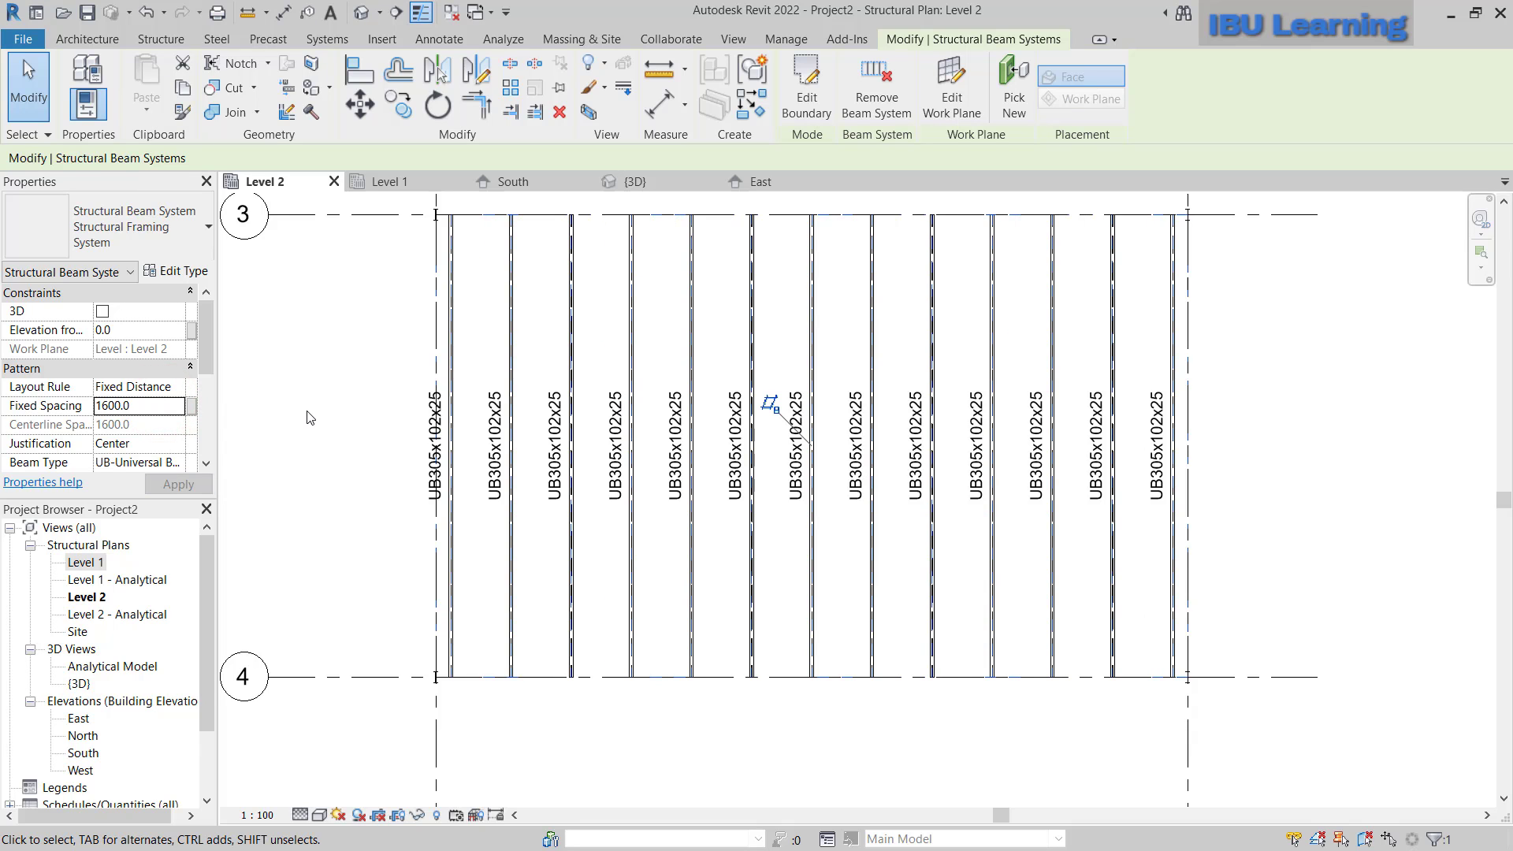
# - Set the beam system's fixed spacing to 2000
pyautogui.doubleClick(165, 412)
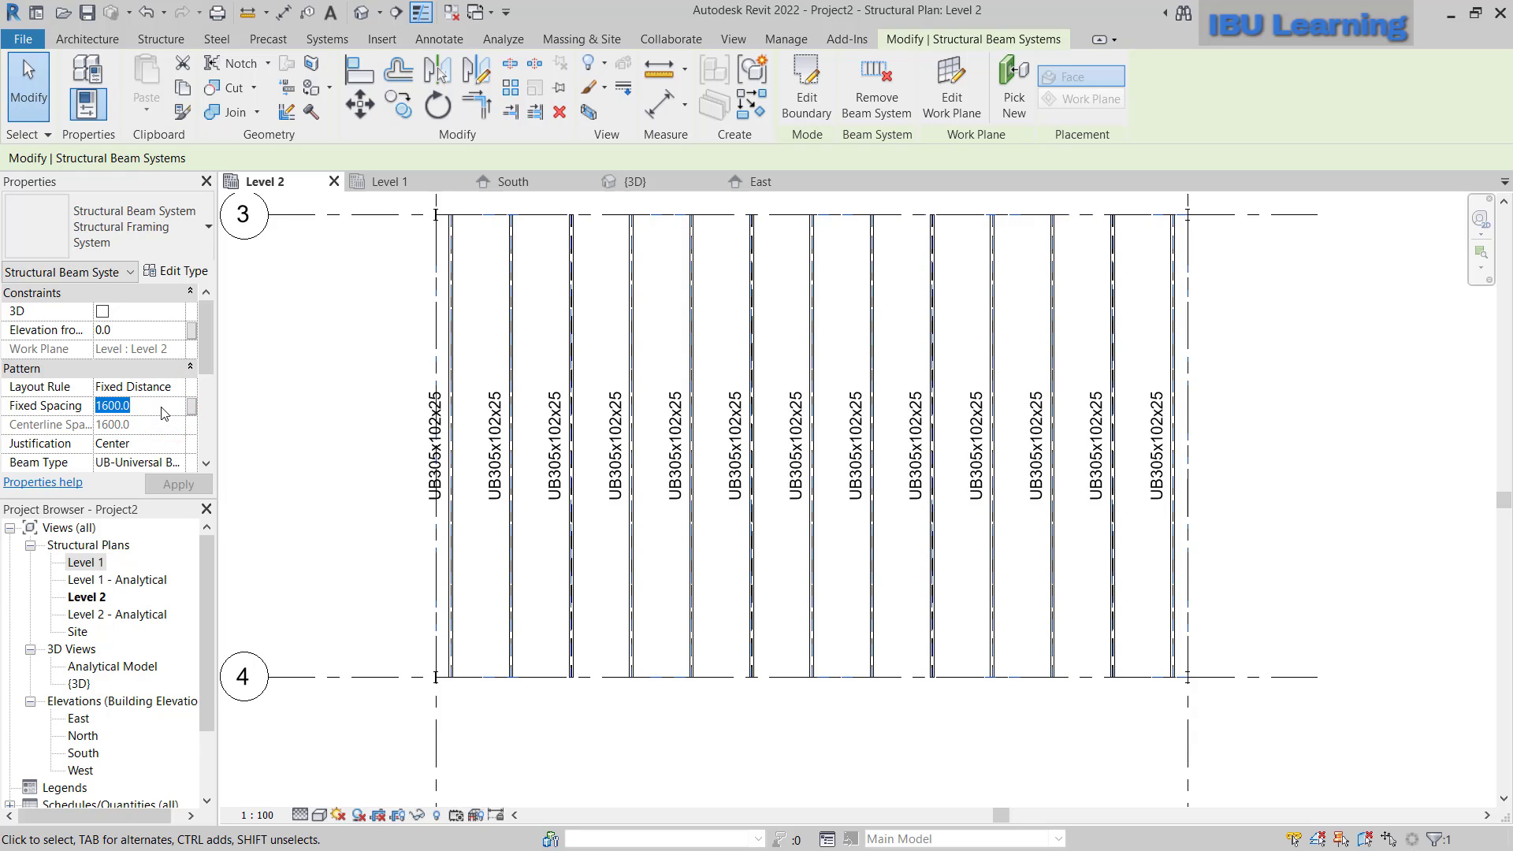
pyautogui.write('2000')
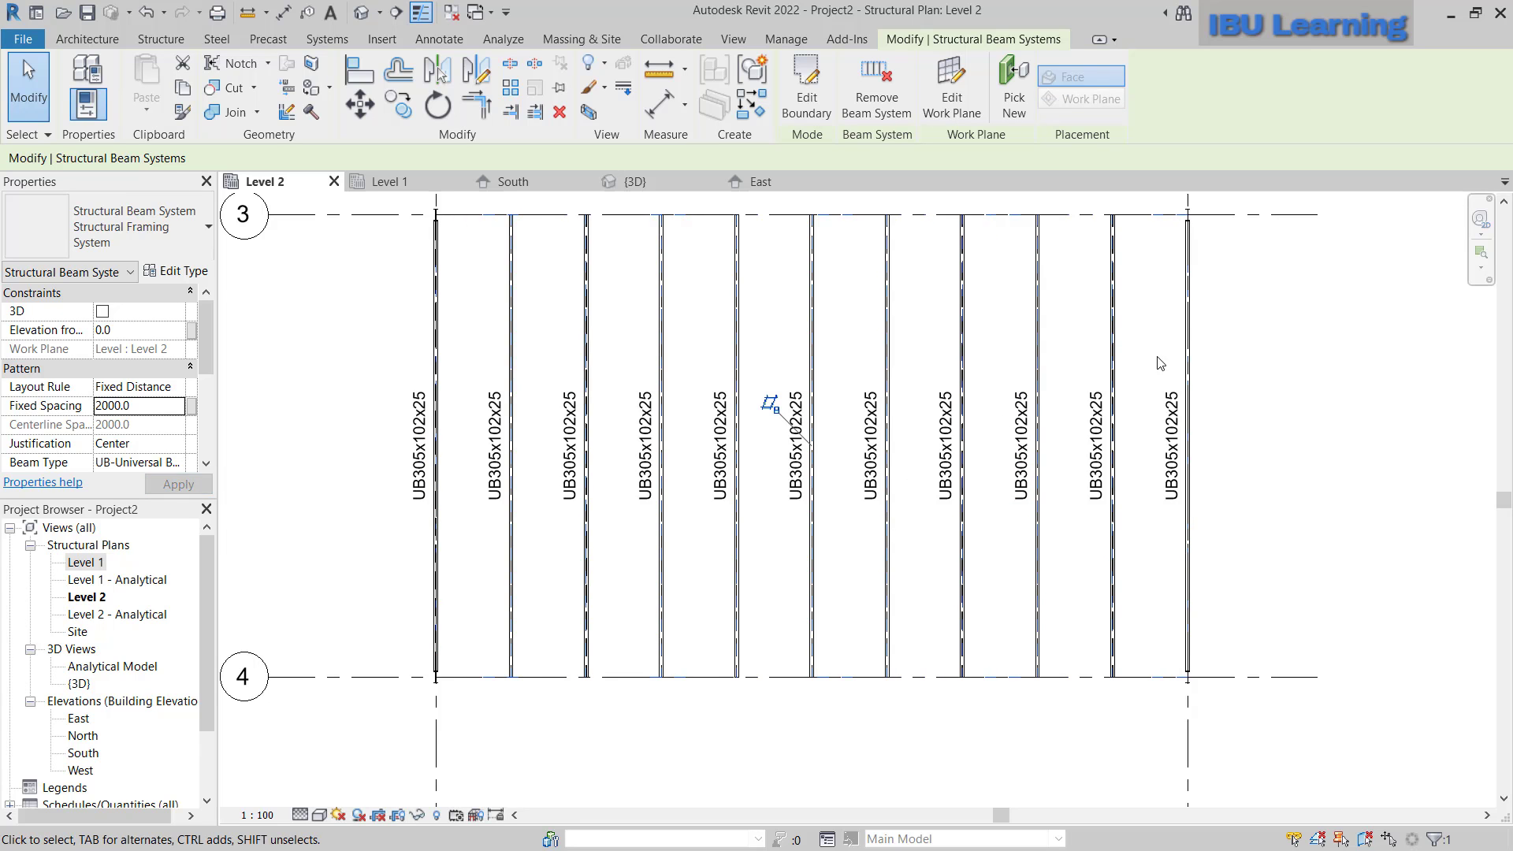
# - Examine how the beams align with grids 1 and 2 and meet the columns, and deselect the beam system
pyautogui.scroll(4, 1219, 392)
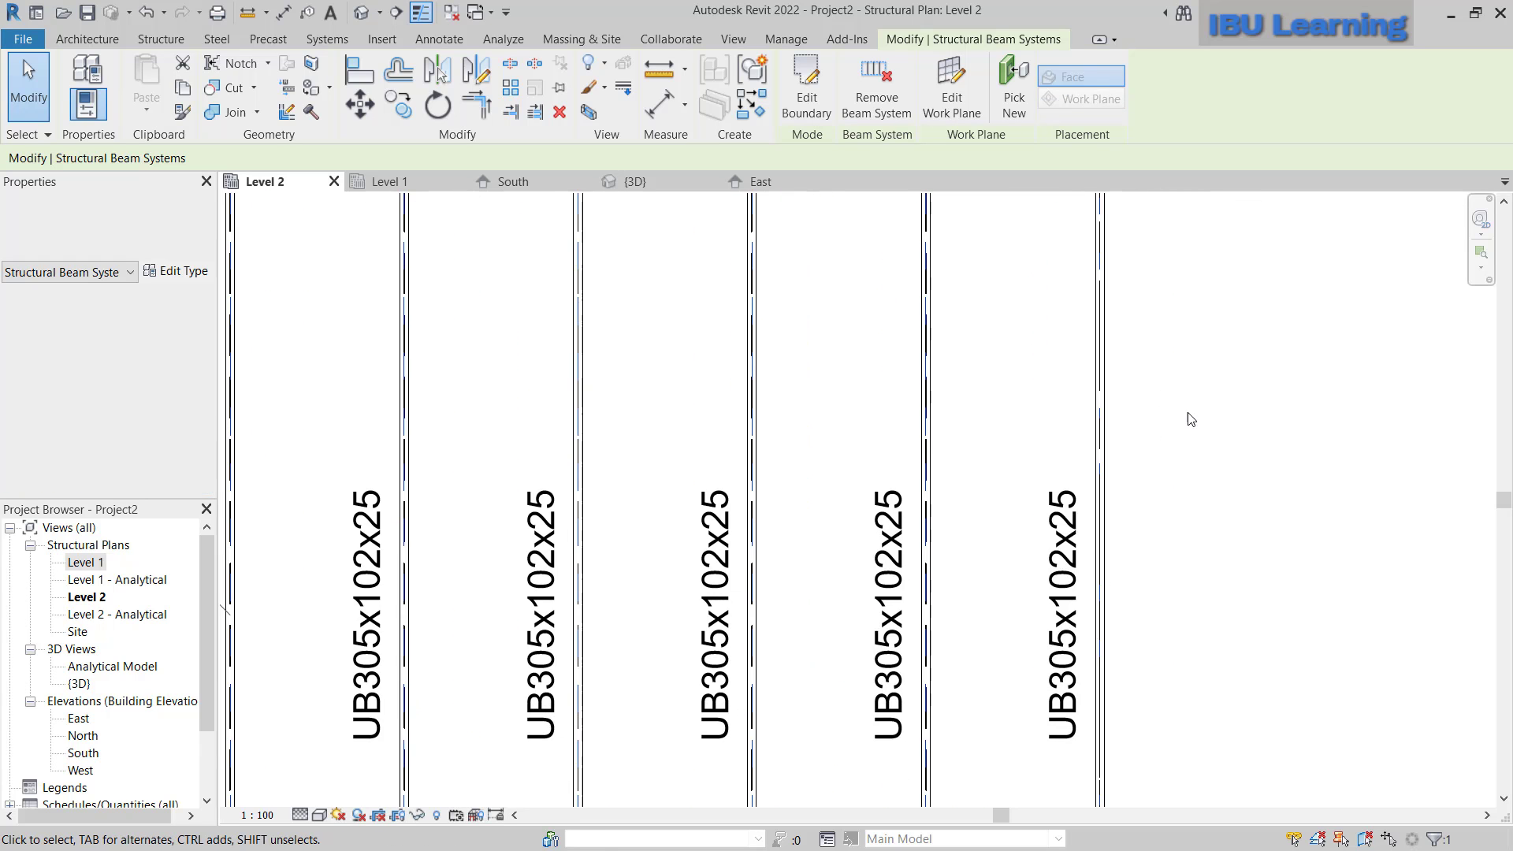
pyautogui.scroll(-2, 1191, 419)
pyautogui.click(1140, 473)
pyautogui.scroll(3, 1120, 504)
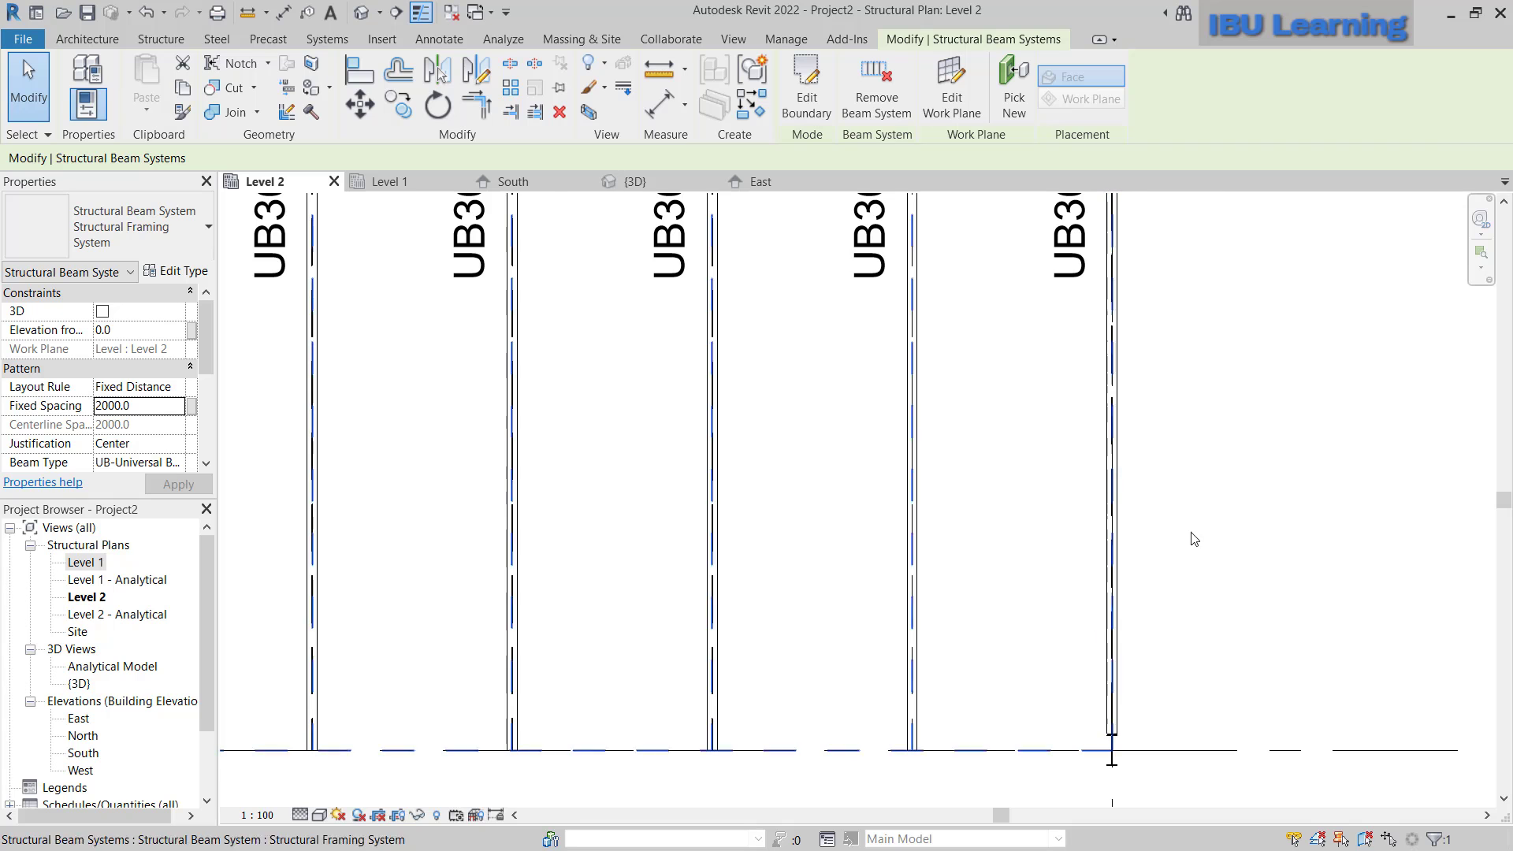
pyautogui.scroll(-3, 1194, 539)
pyautogui.scroll(3, 631, 268)
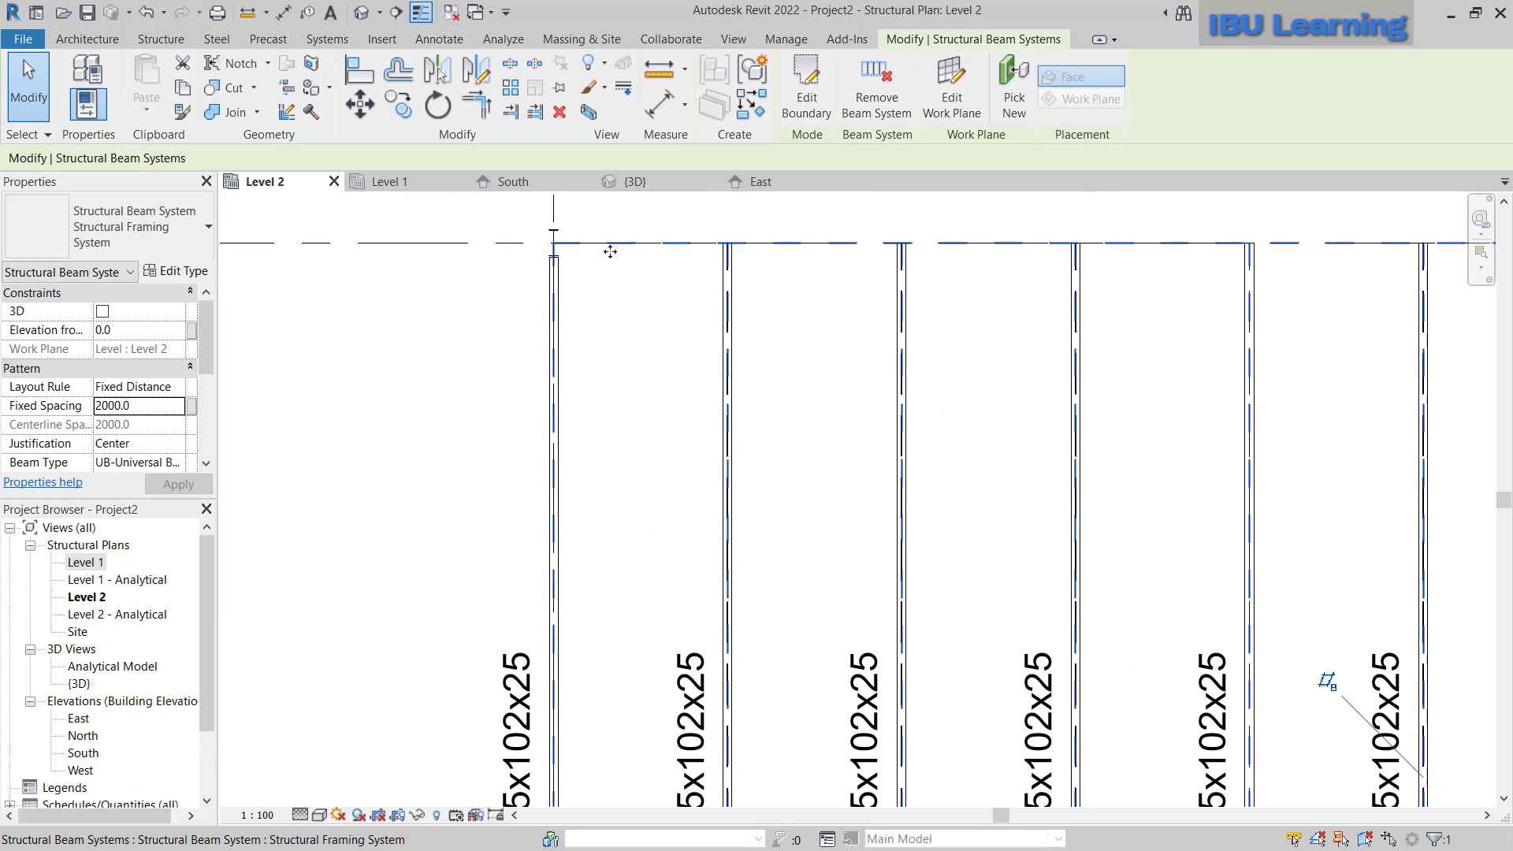
pyautogui.moveTo(453, 246); pyautogui.dragTo(509, 292, button='middle')
pyautogui.scroll(-3, 763, 359)
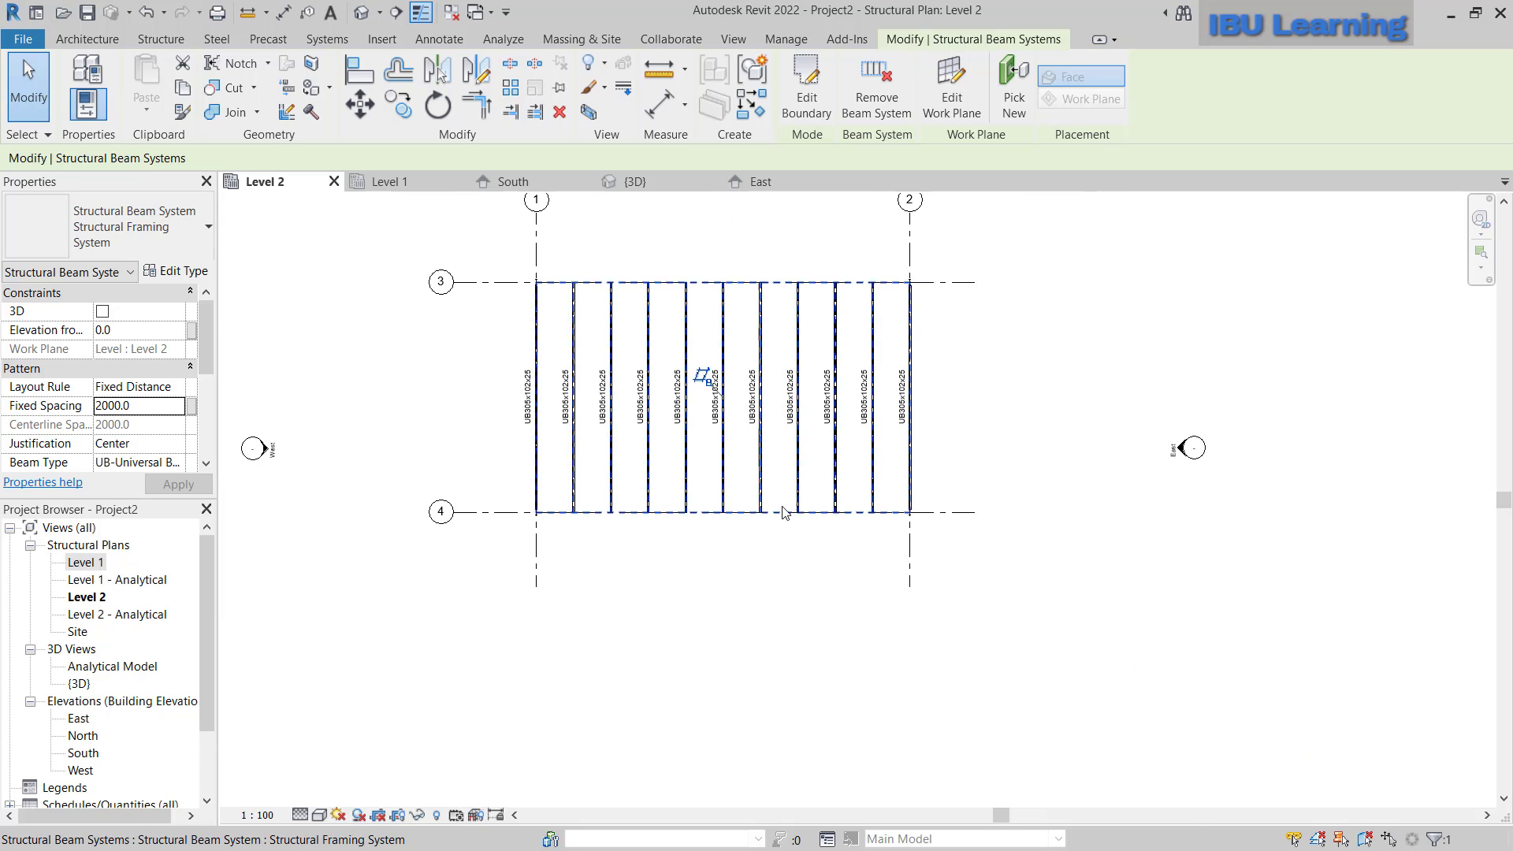
pyautogui.scroll(2, 713, 509)
pyautogui.click(667, 560)
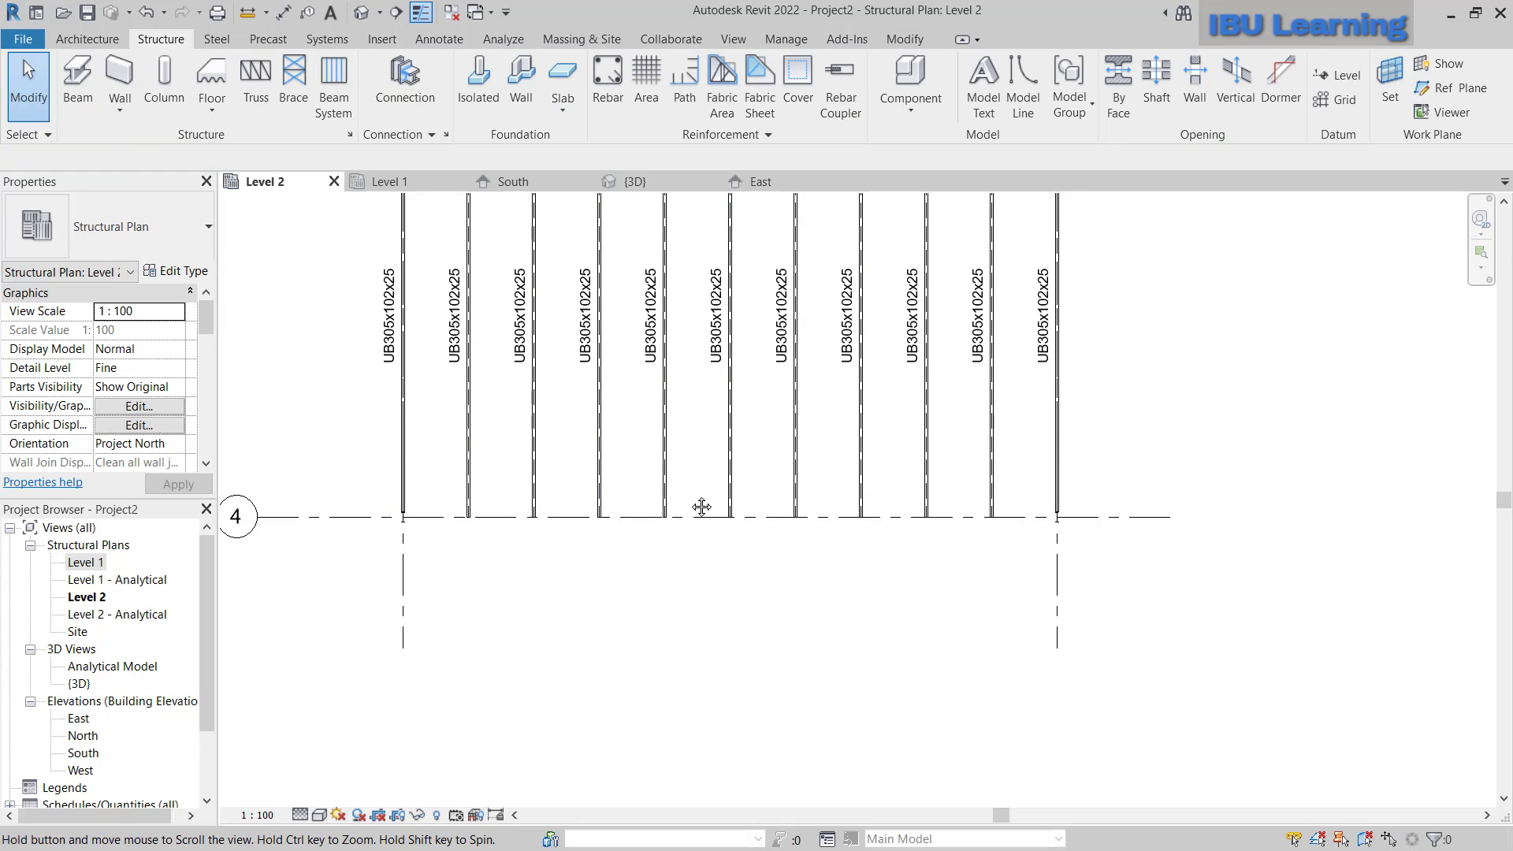
pyautogui.moveTo(699, 507); pyautogui.dragTo(716, 623, button='middle')
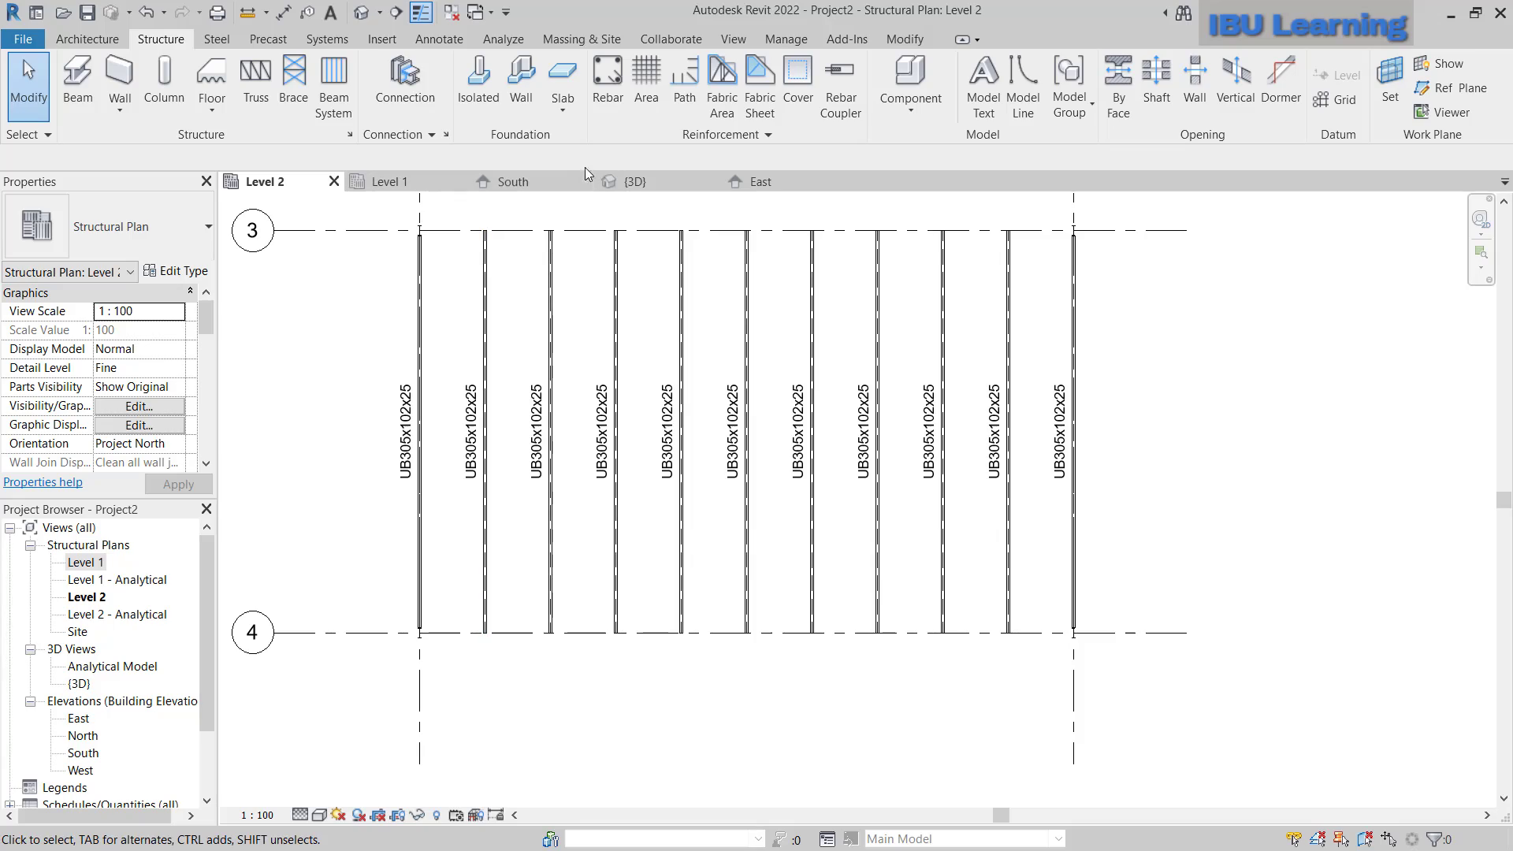
# - Examine the beam system and its supporting columns in the 3D view from several sides, and return to the Level 2 plan
pyautogui.click(633, 175)
pyautogui.moveTo(757, 489)
pyautogui.keyDown('shift'); pyautogui.mouseDown(button='middle')
pyautogui.moveTo(773, 524)
pyautogui.moveTo(737, 522)
pyautogui.moveTo(1004, 514)
pyautogui.mouseUp(button='middle'); pyautogui.keyUp('shift')
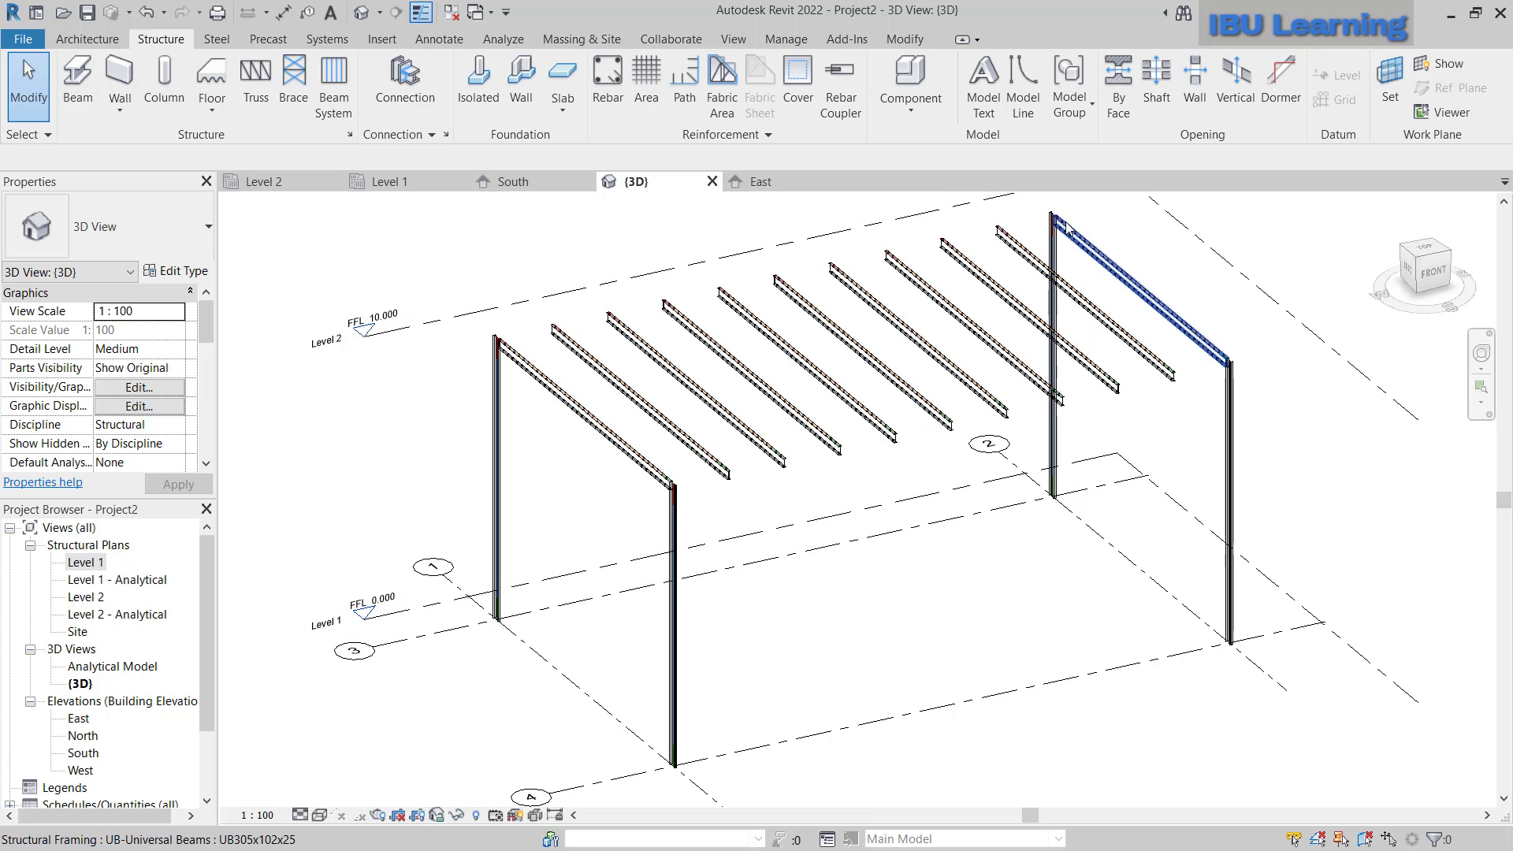
pyautogui.keyDown('shift'); pyautogui.moveTo(625, 511); pyautogui.dragTo(663, 500, button='middle'); pyautogui.keyUp('shift')
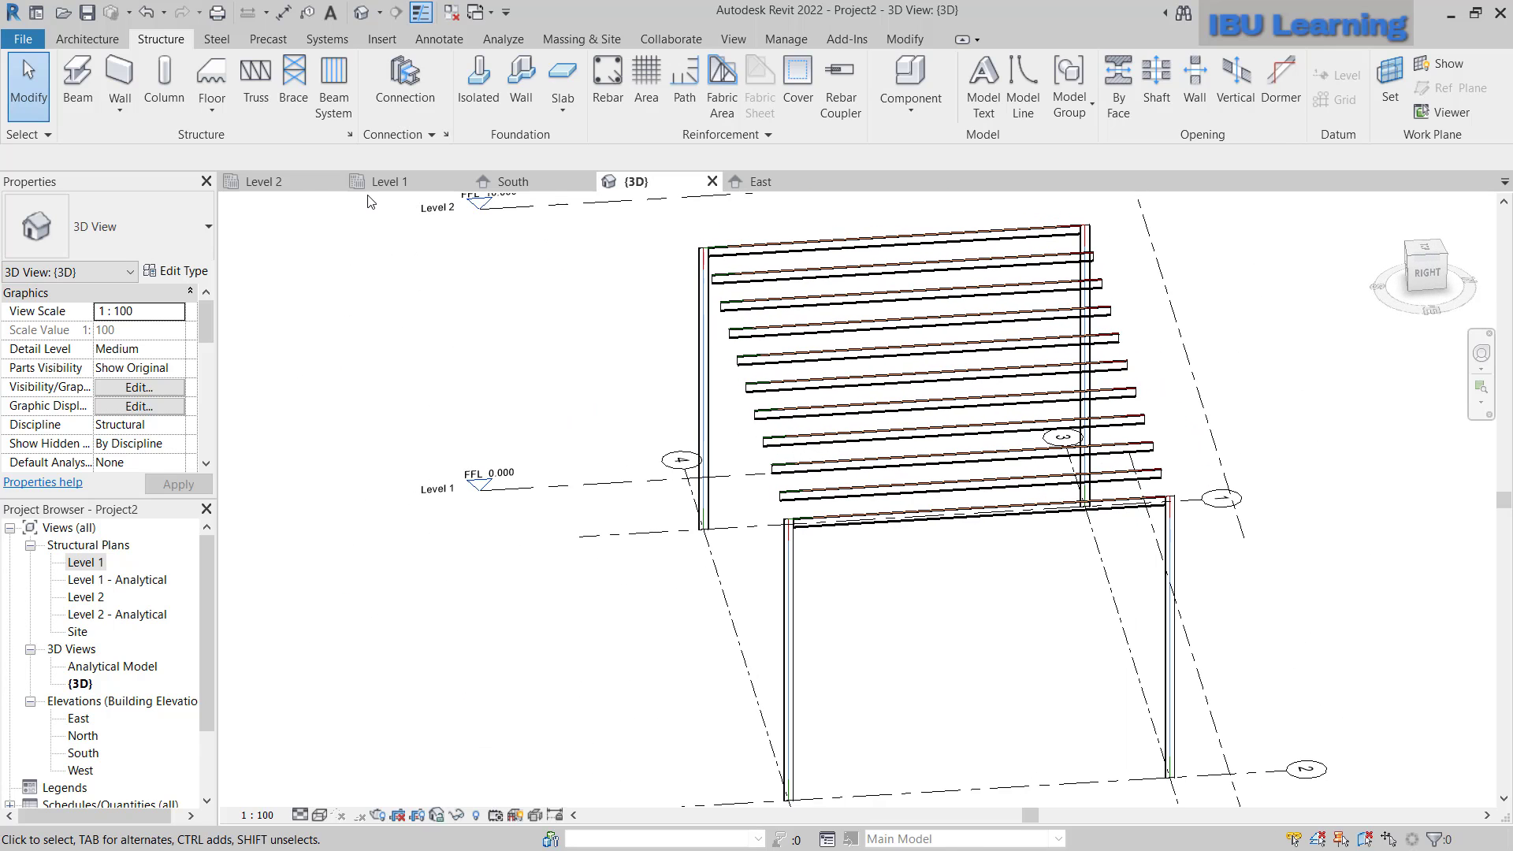
pyautogui.click(296, 186)
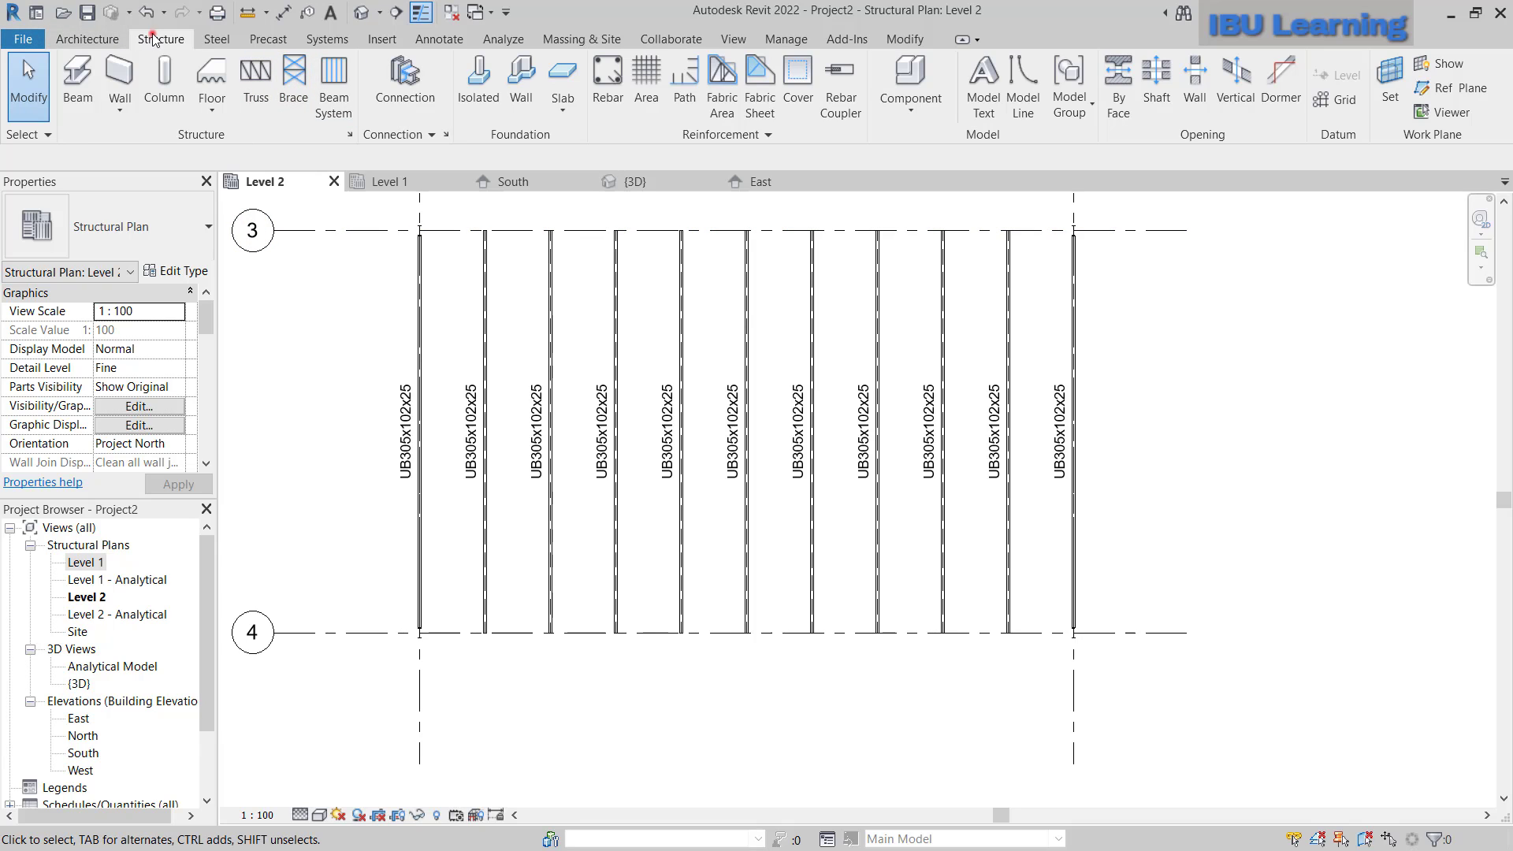
# - Start the Truss command on Level 2 and review the available truss types
pyautogui.click(256, 86)
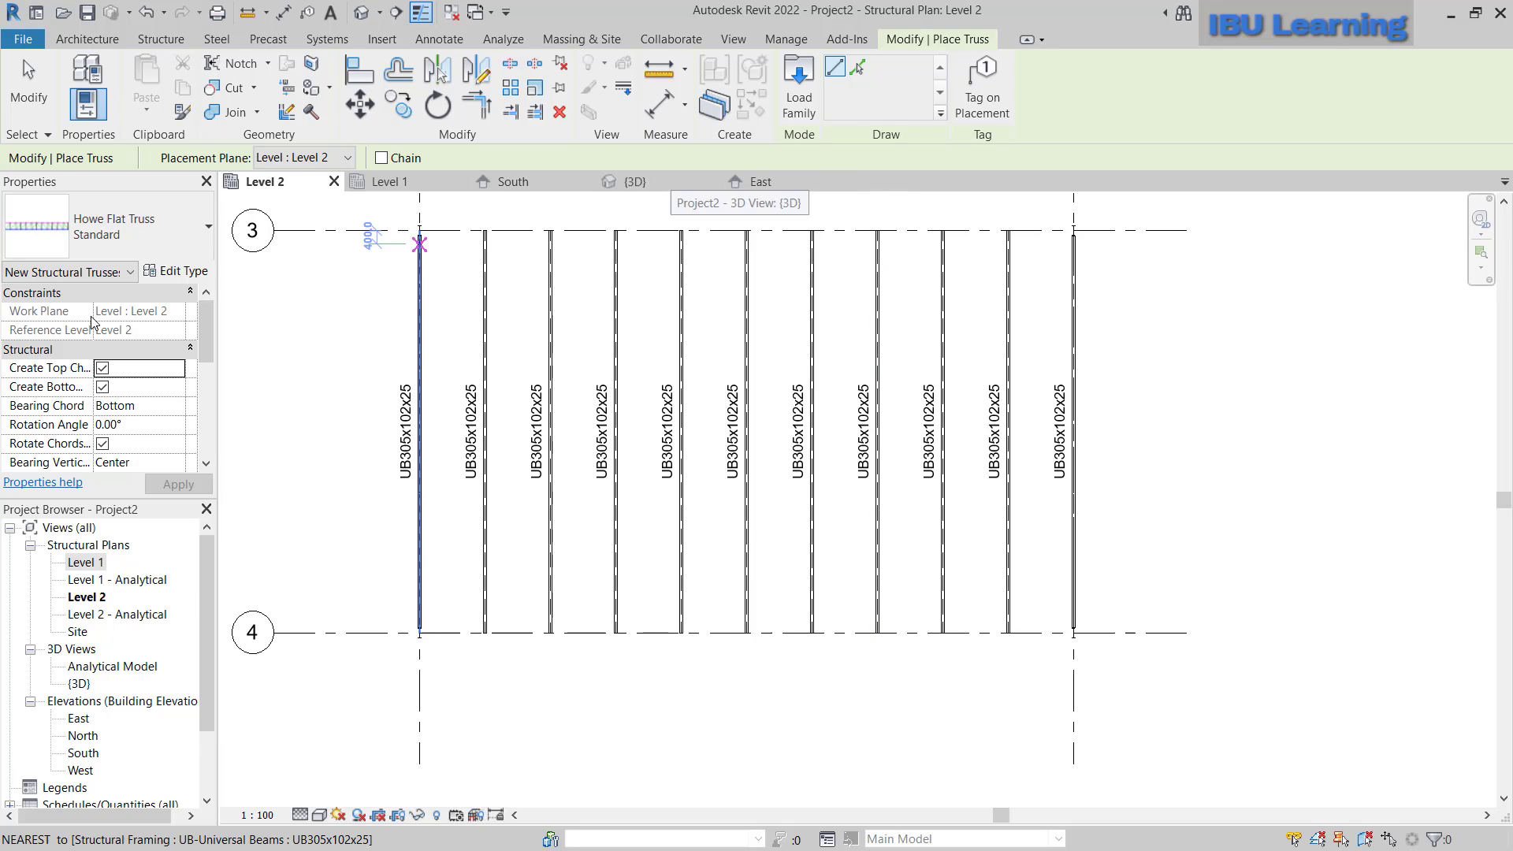
pyautogui.click(109, 234)
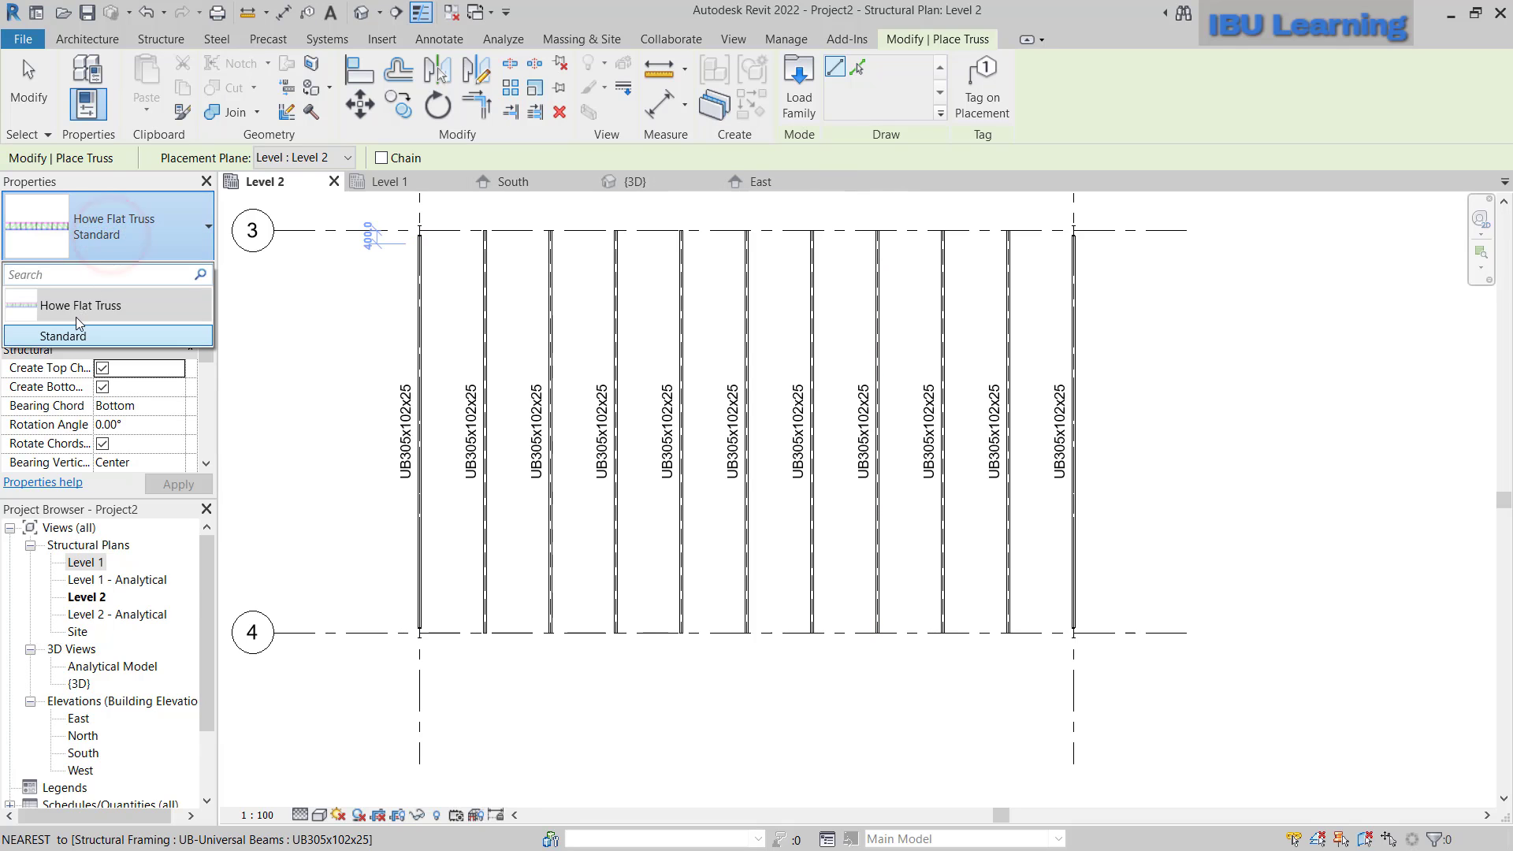
pyautogui.click(115, 233)
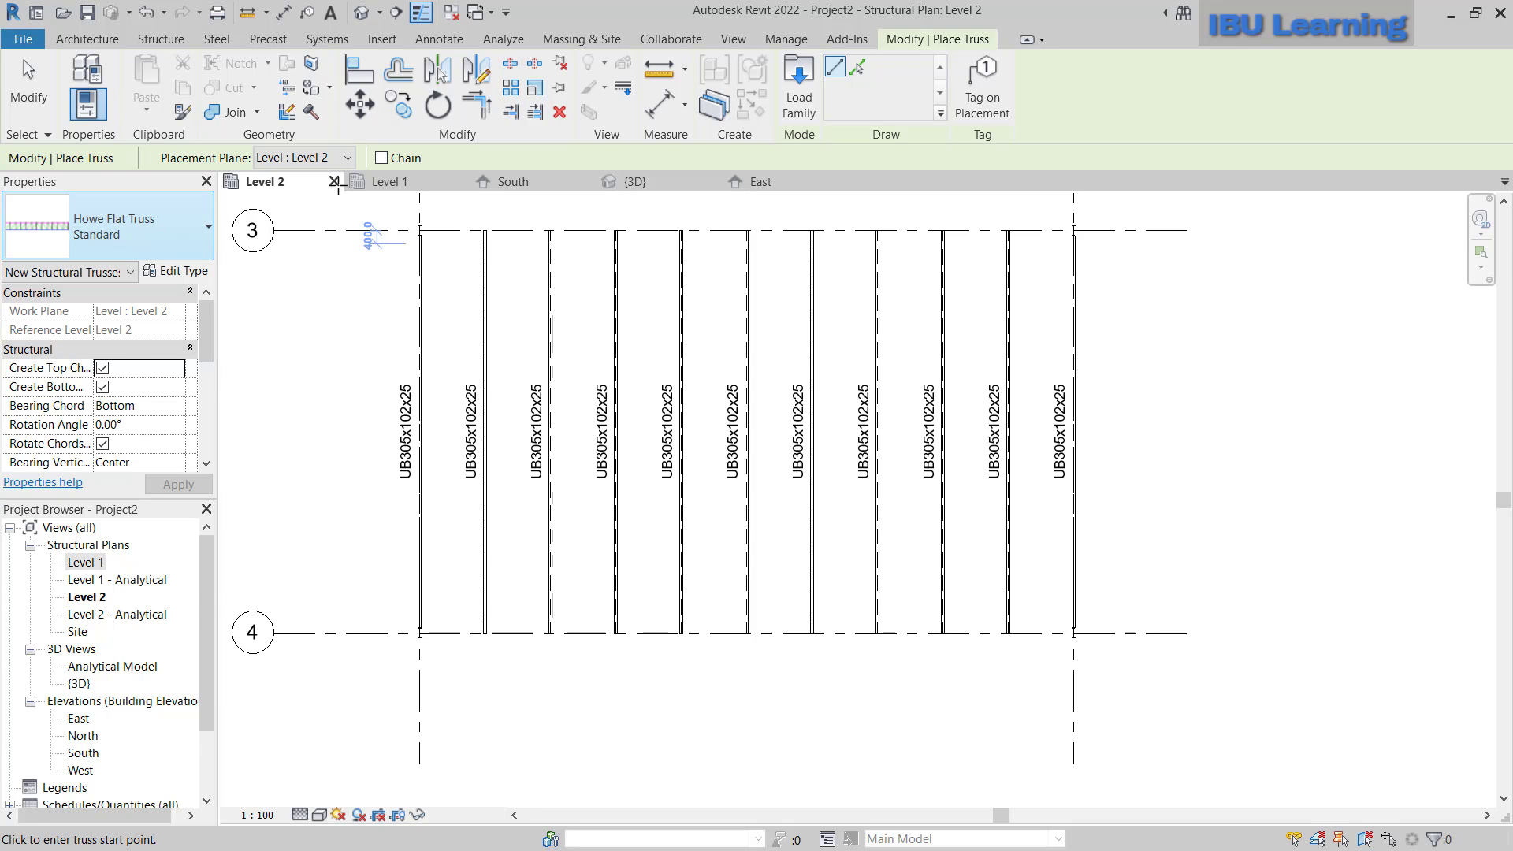
# - Browse the US family library to the Structural Trusses folder for loading a truss family
pyautogui.click(804, 93)
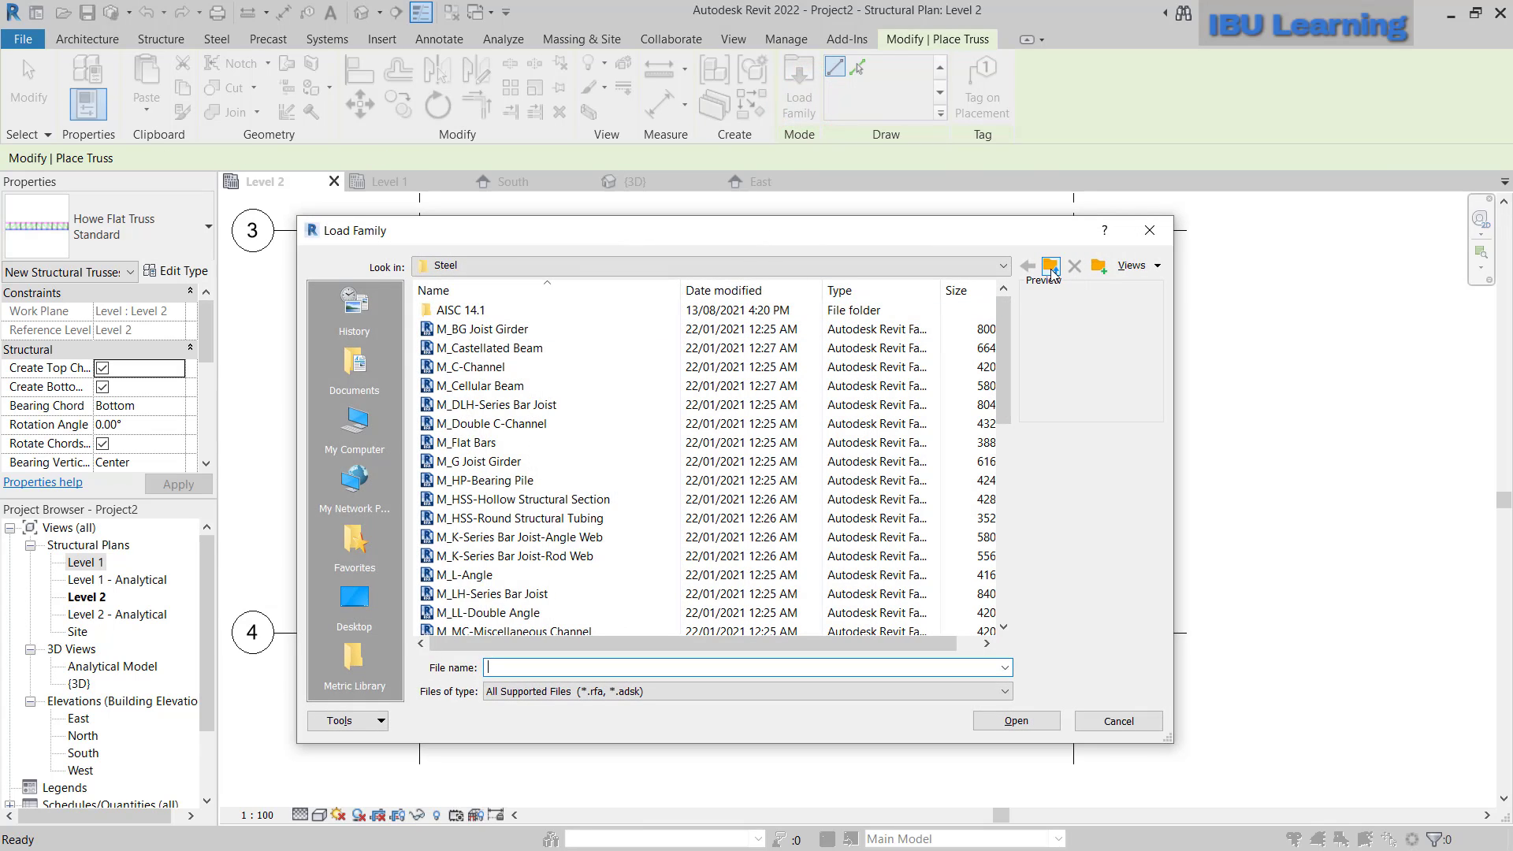
pyautogui.click(1052, 267)
pyautogui.click(1052, 267)
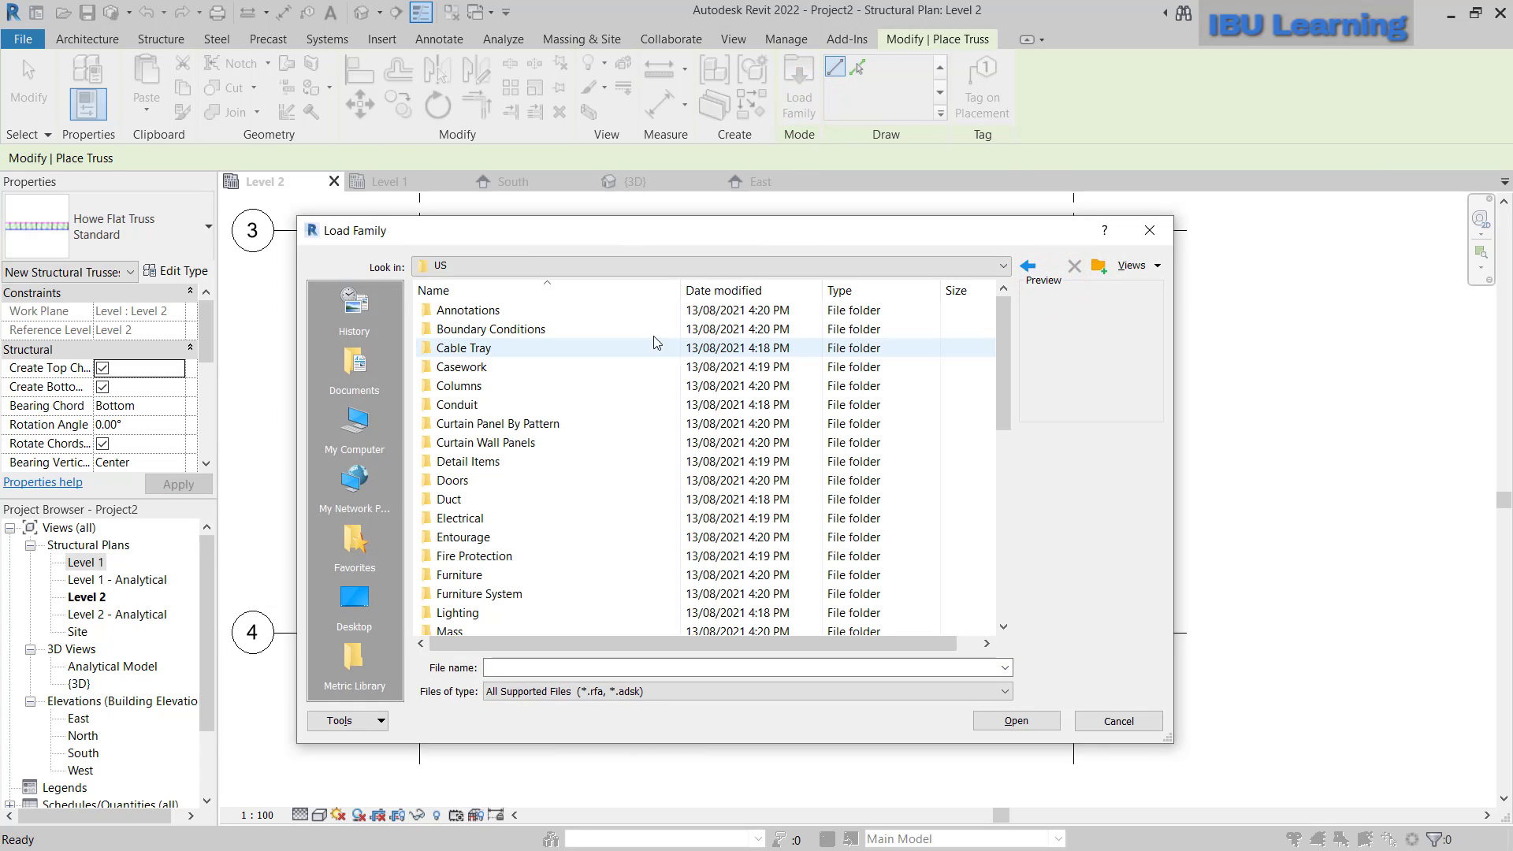
pyautogui.click(463, 269)
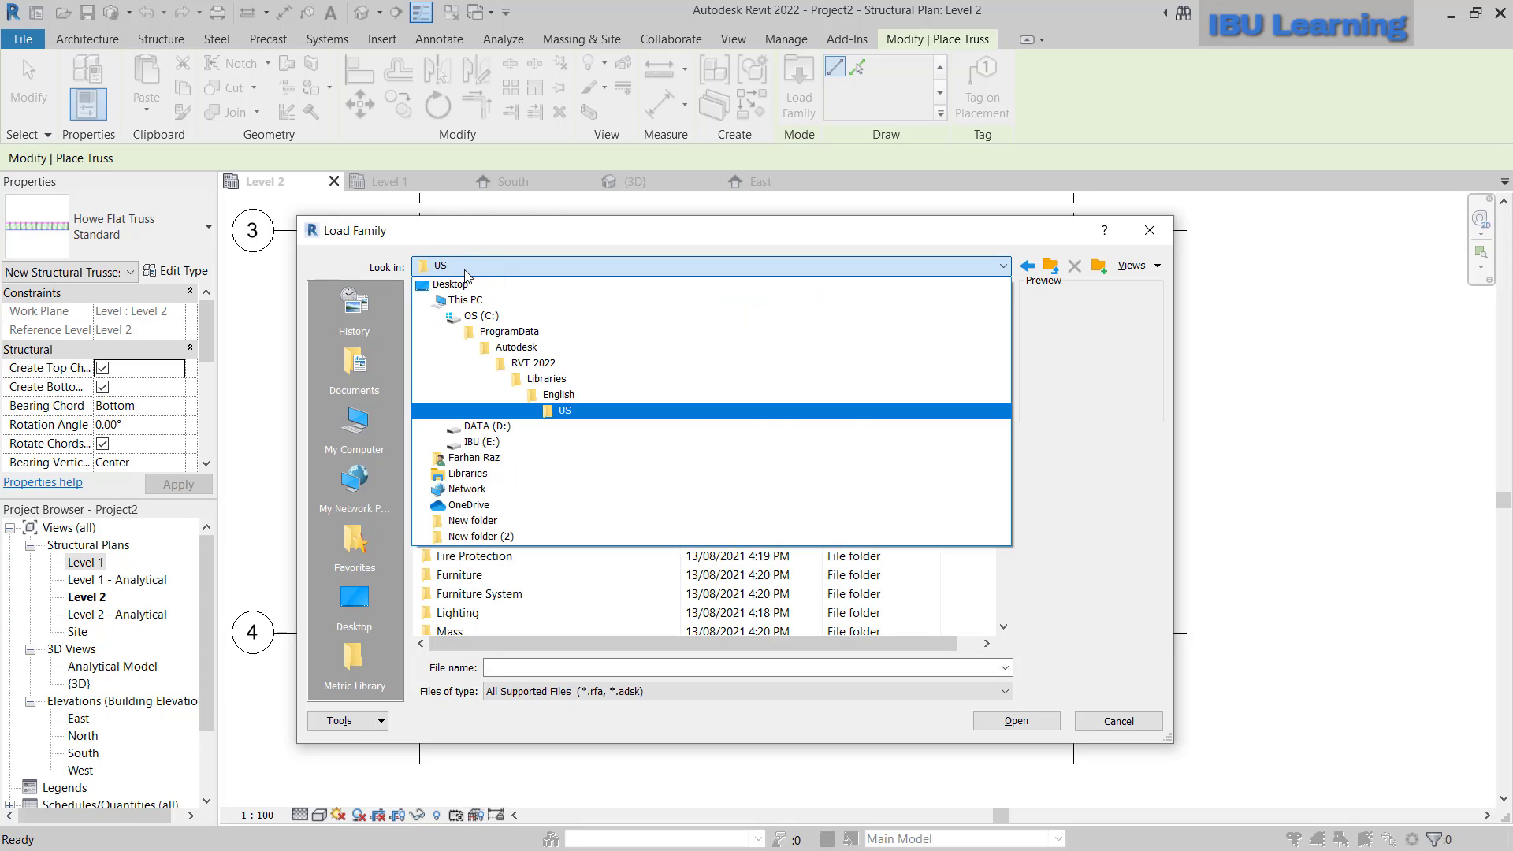
pyautogui.click(465, 268)
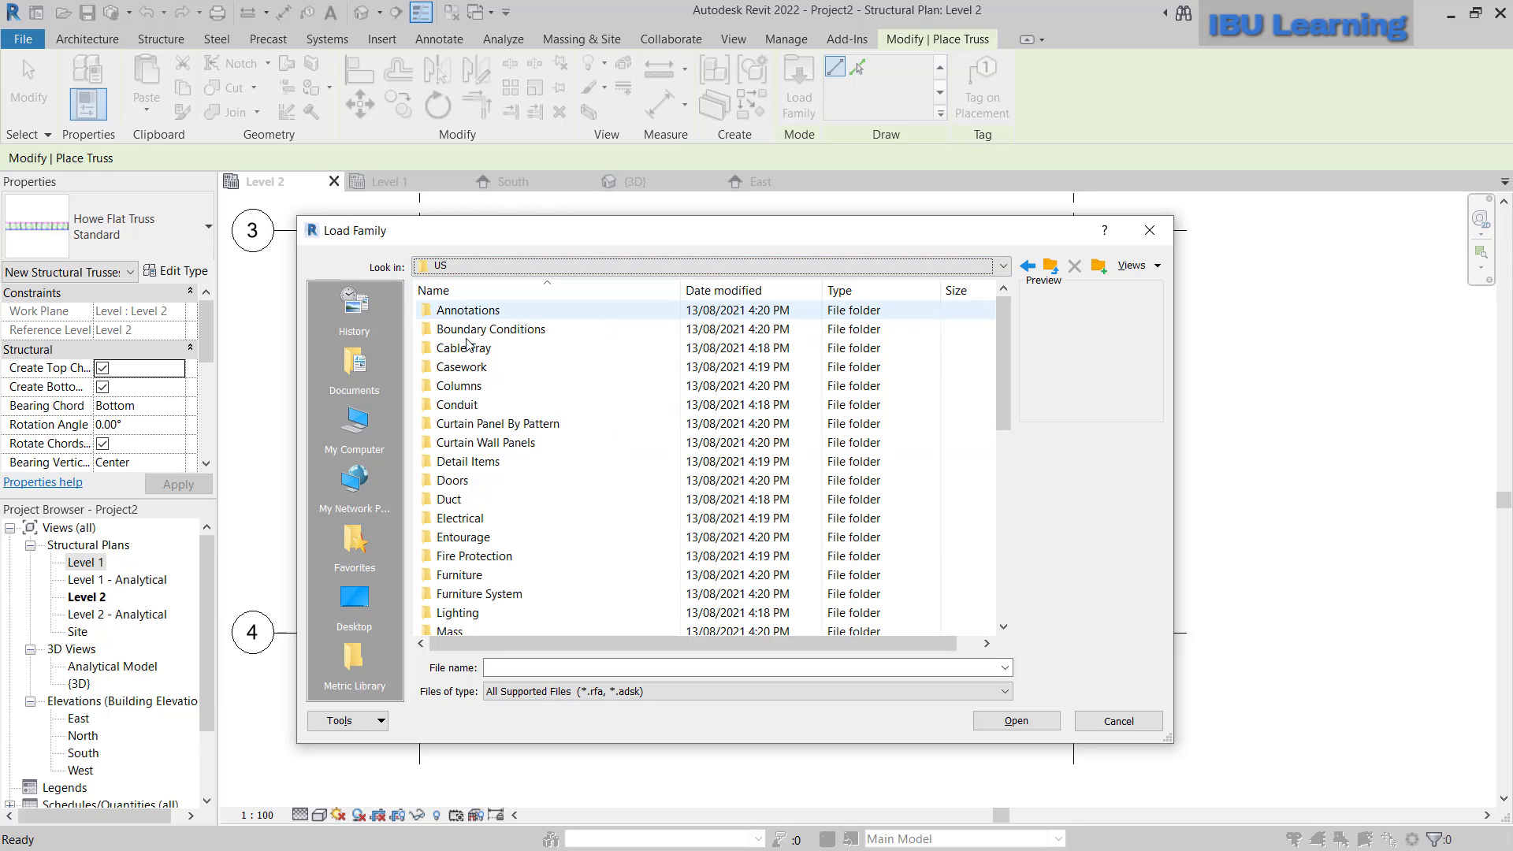
pyautogui.click(482, 460)
pyautogui.scroll(-8, 483, 461)
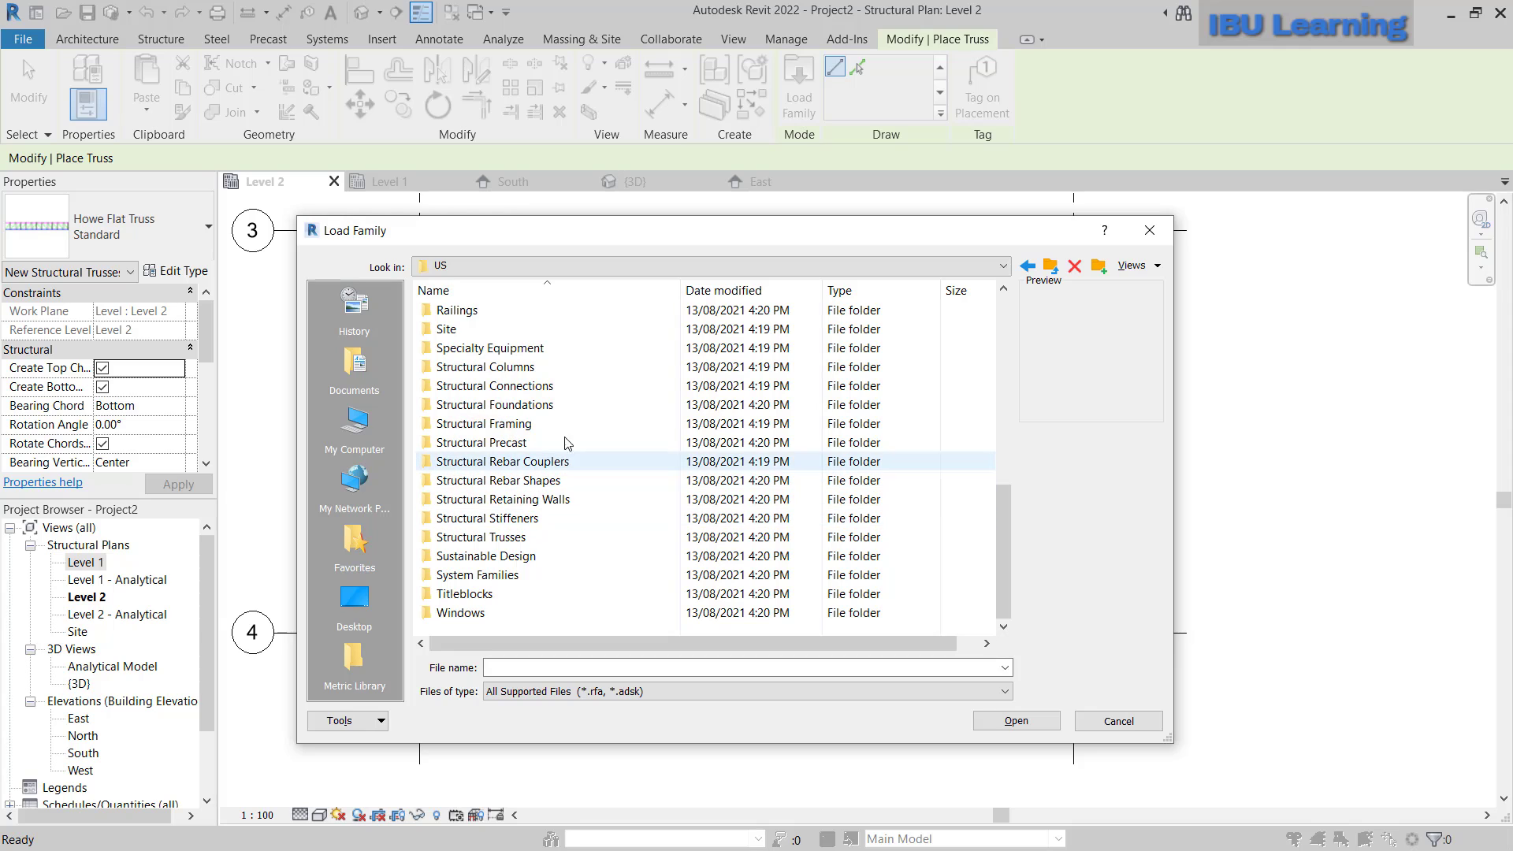
pyautogui.click(470, 540)
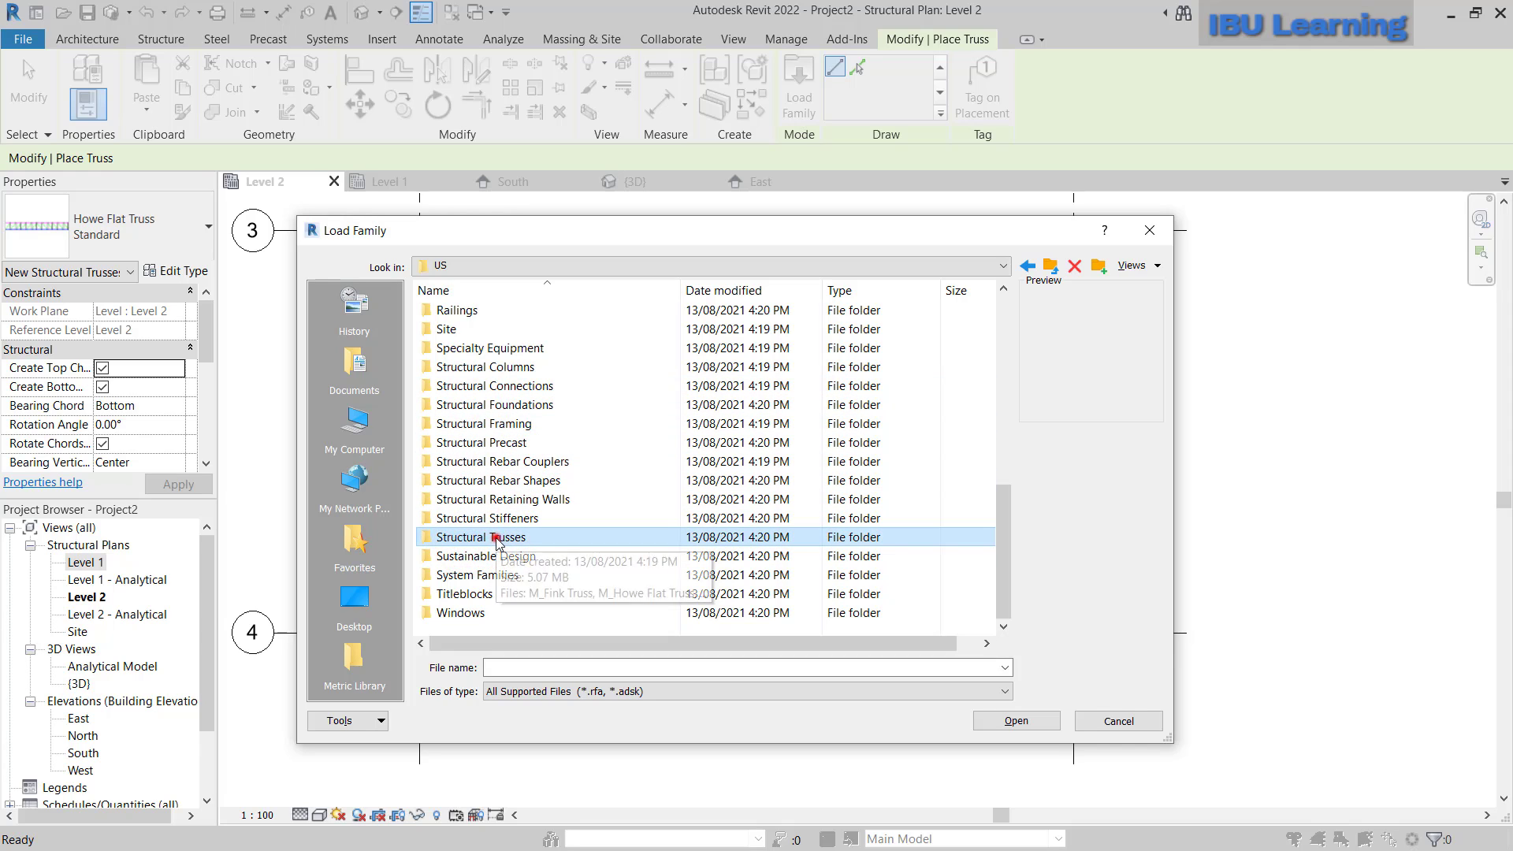
pyautogui.doubleClick(496, 538)
# - Preview the Fink, Howe and Pratt truss families, including M_Howe Gabled Truss-12 Panel, and leave the library without loading any
pyautogui.click(490, 310)
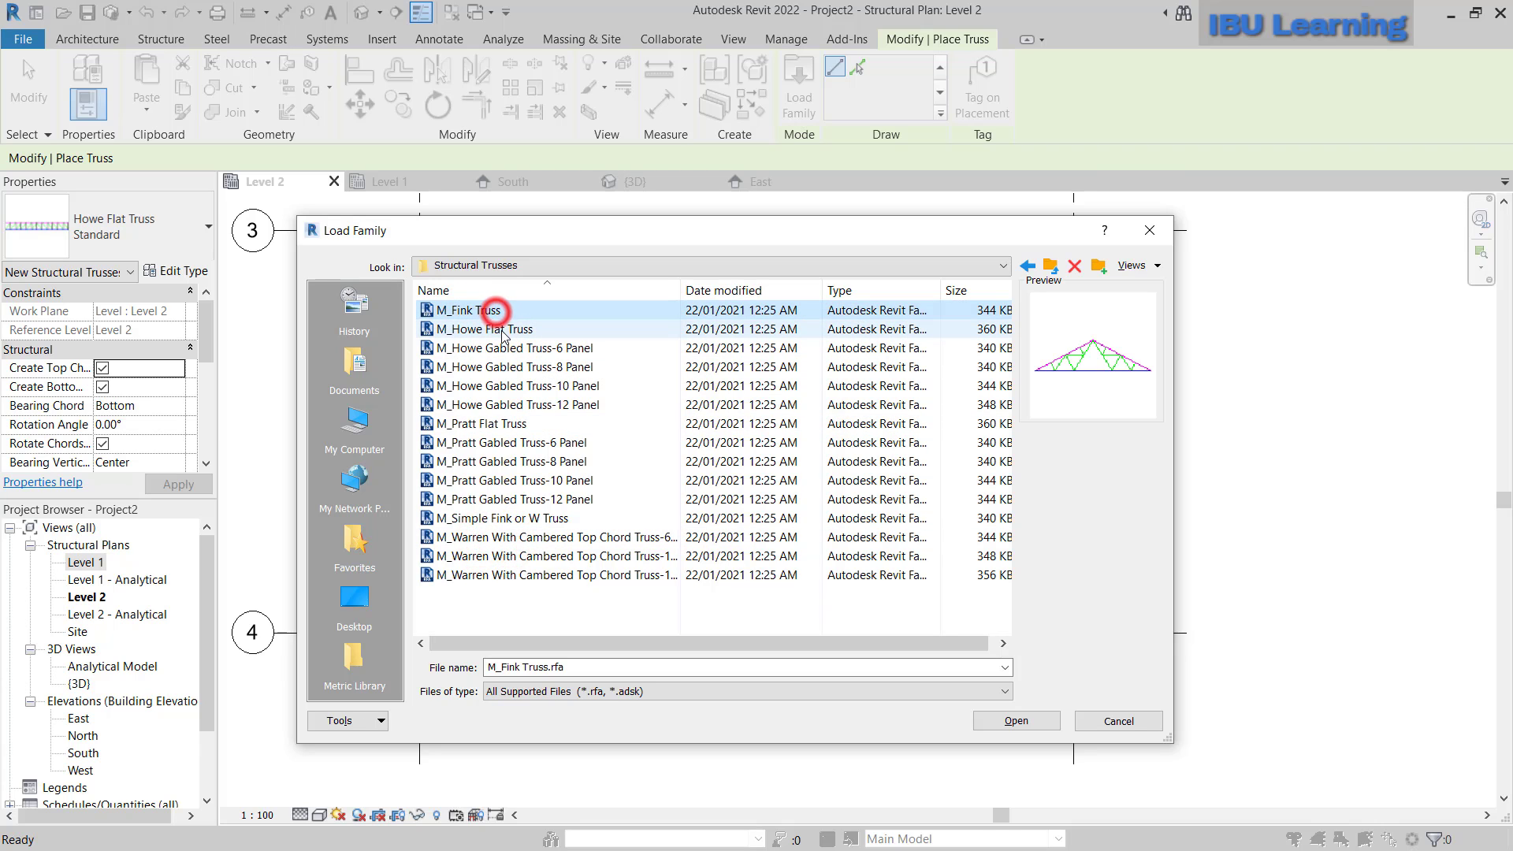
pyautogui.press('Down')
pyautogui.press('Down')
pyautogui.press('Down')
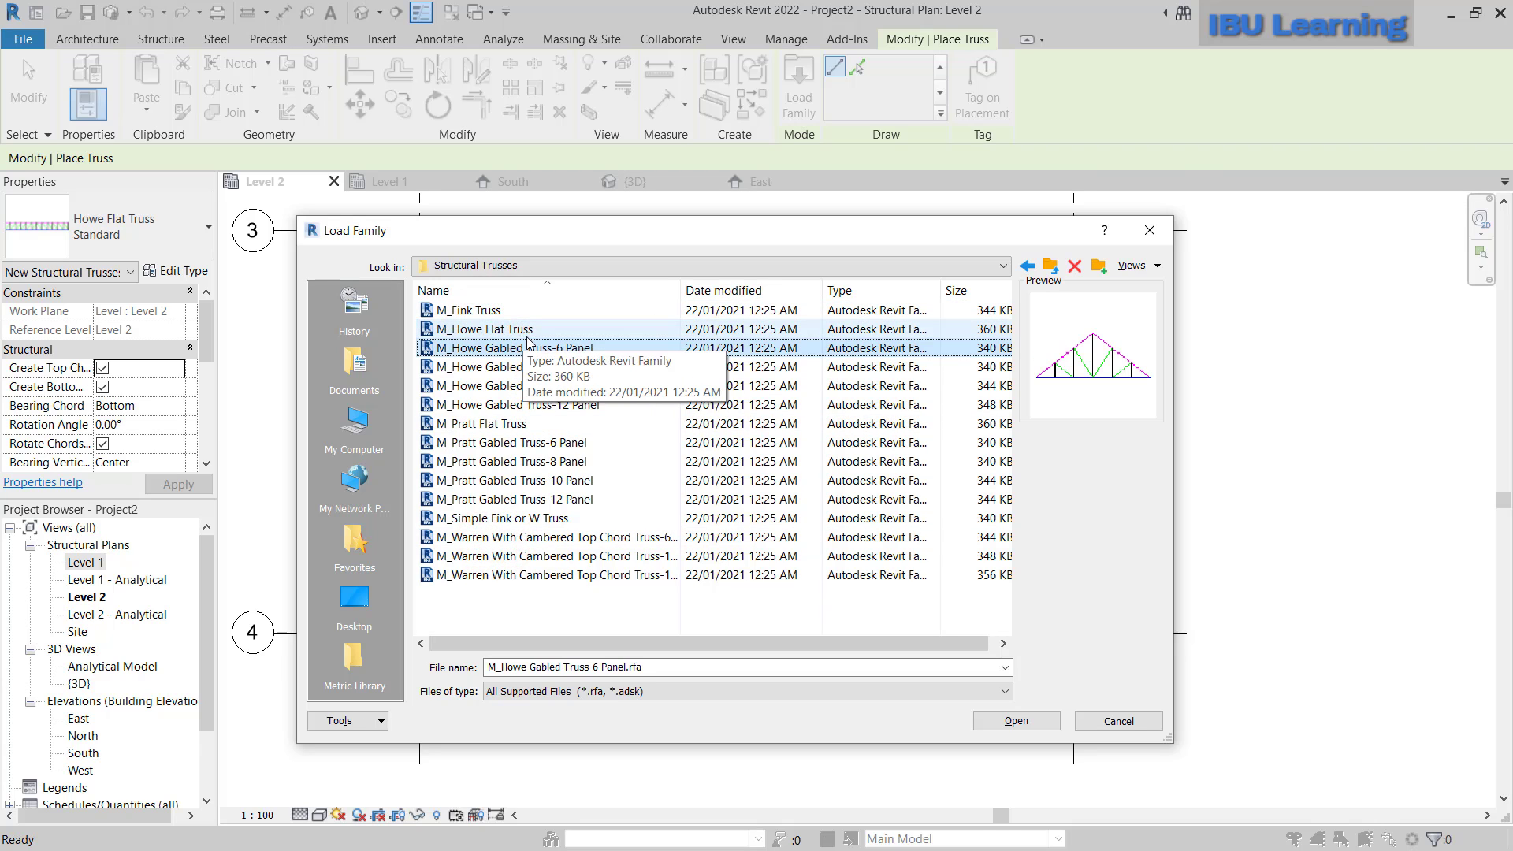
pyautogui.press('Down')
pyautogui.press('Down')
pyautogui.press('Down')
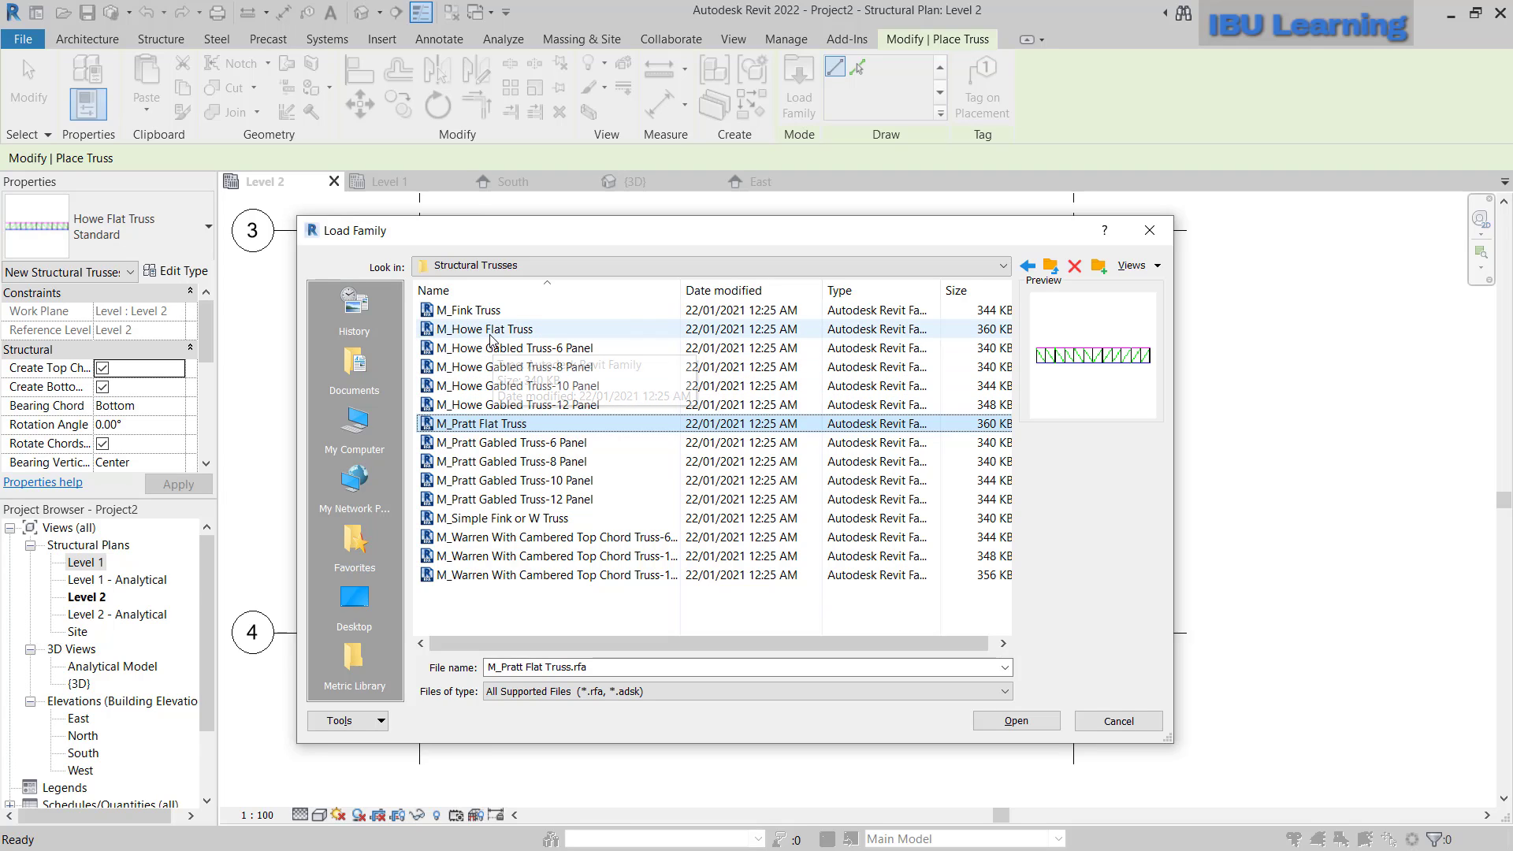
pyautogui.click(485, 330)
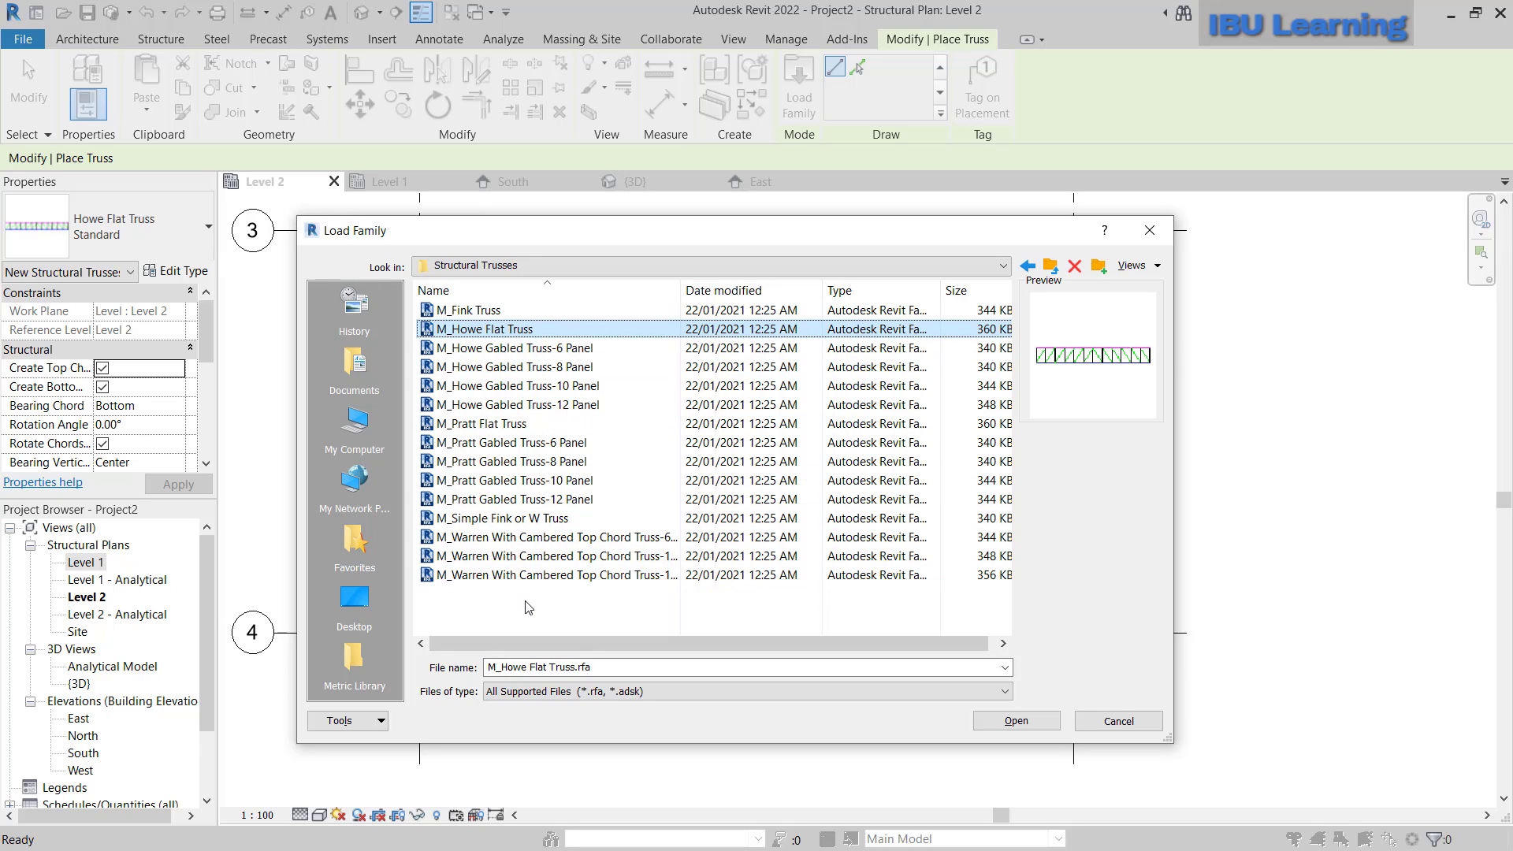
pyautogui.moveTo(521, 596); pyautogui.dragTo(498, 356)
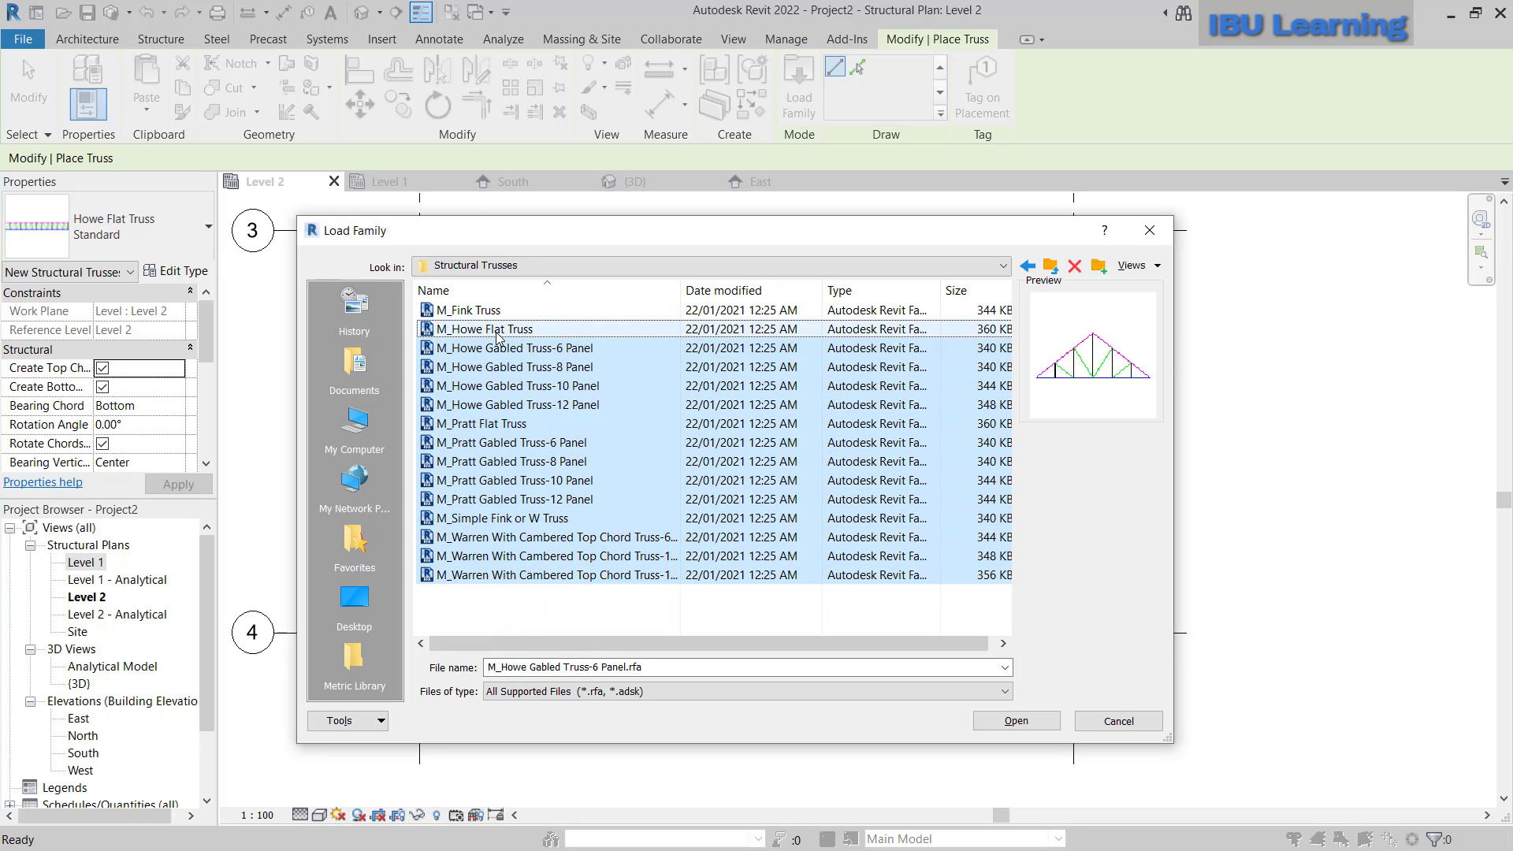
pyautogui.click(496, 329)
pyautogui.click(500, 348)
pyautogui.click(503, 404)
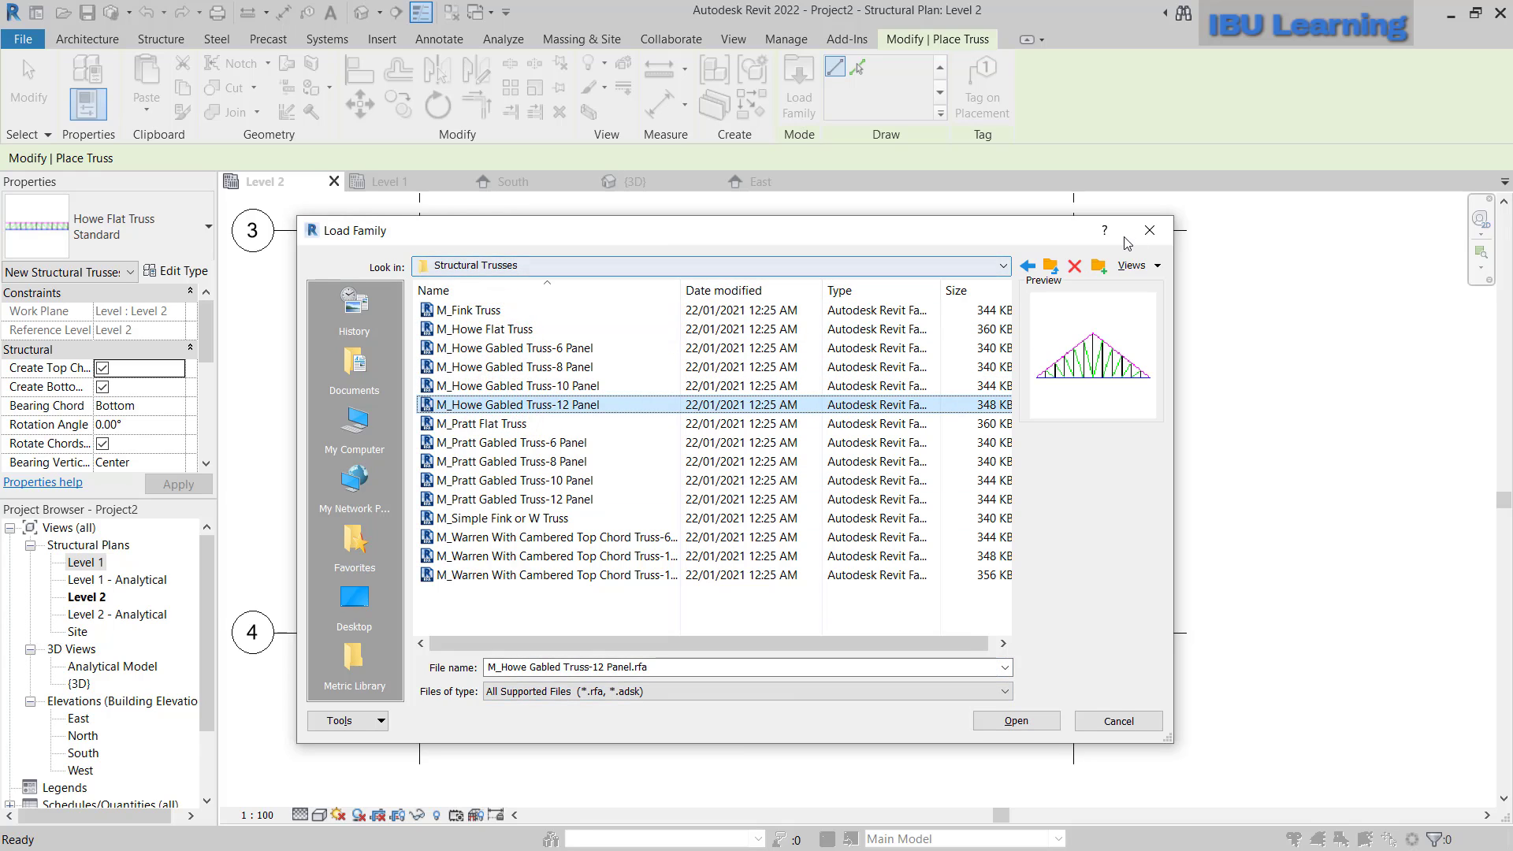
pyautogui.click(1119, 722)
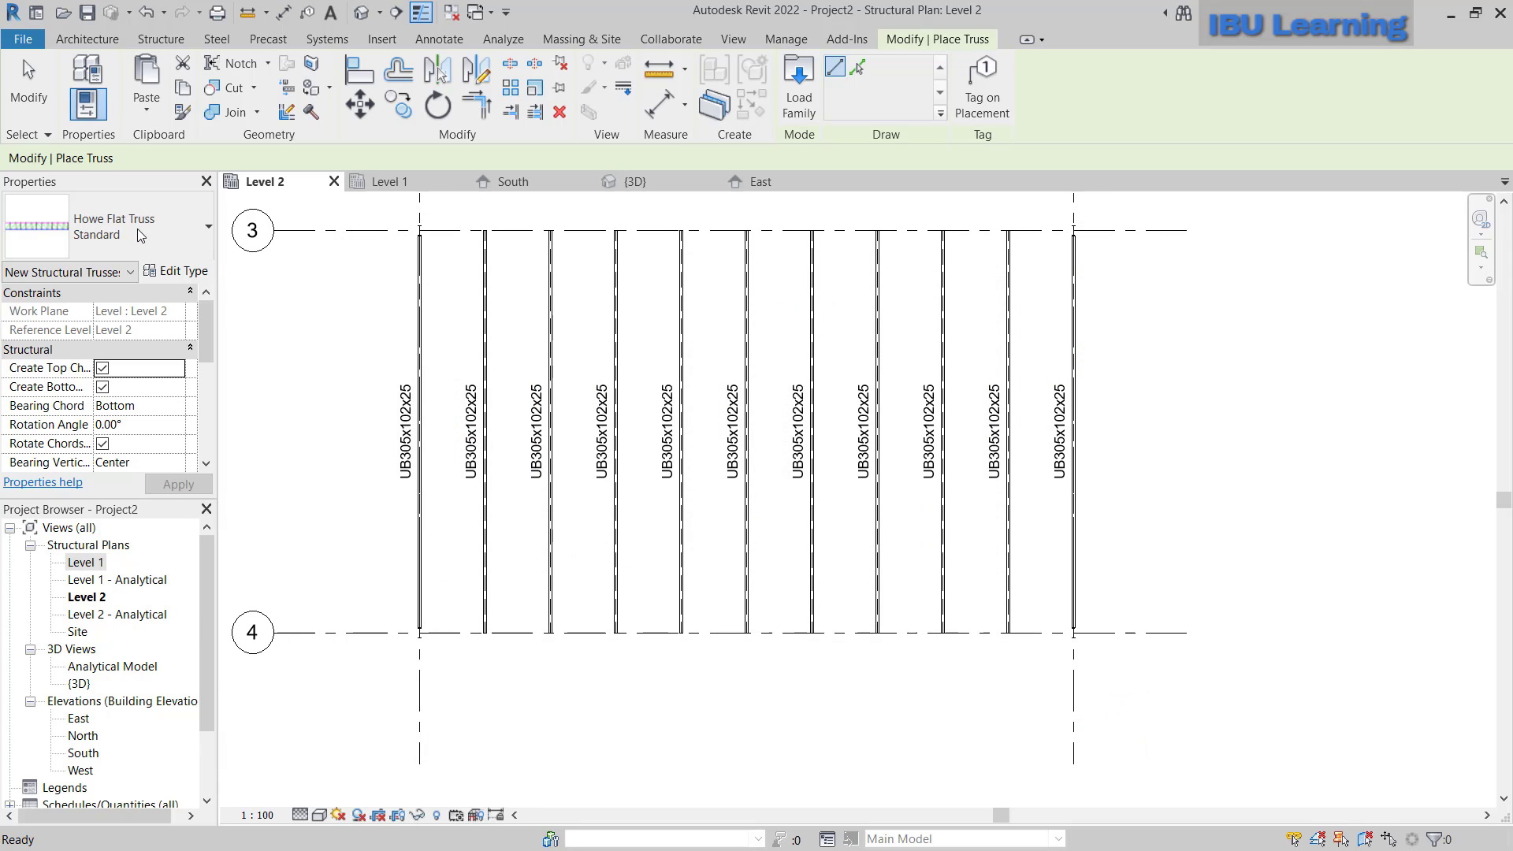
# - Choose the Howe Flat Truss : Standard type for the new truss
pyautogui.click(99, 234)
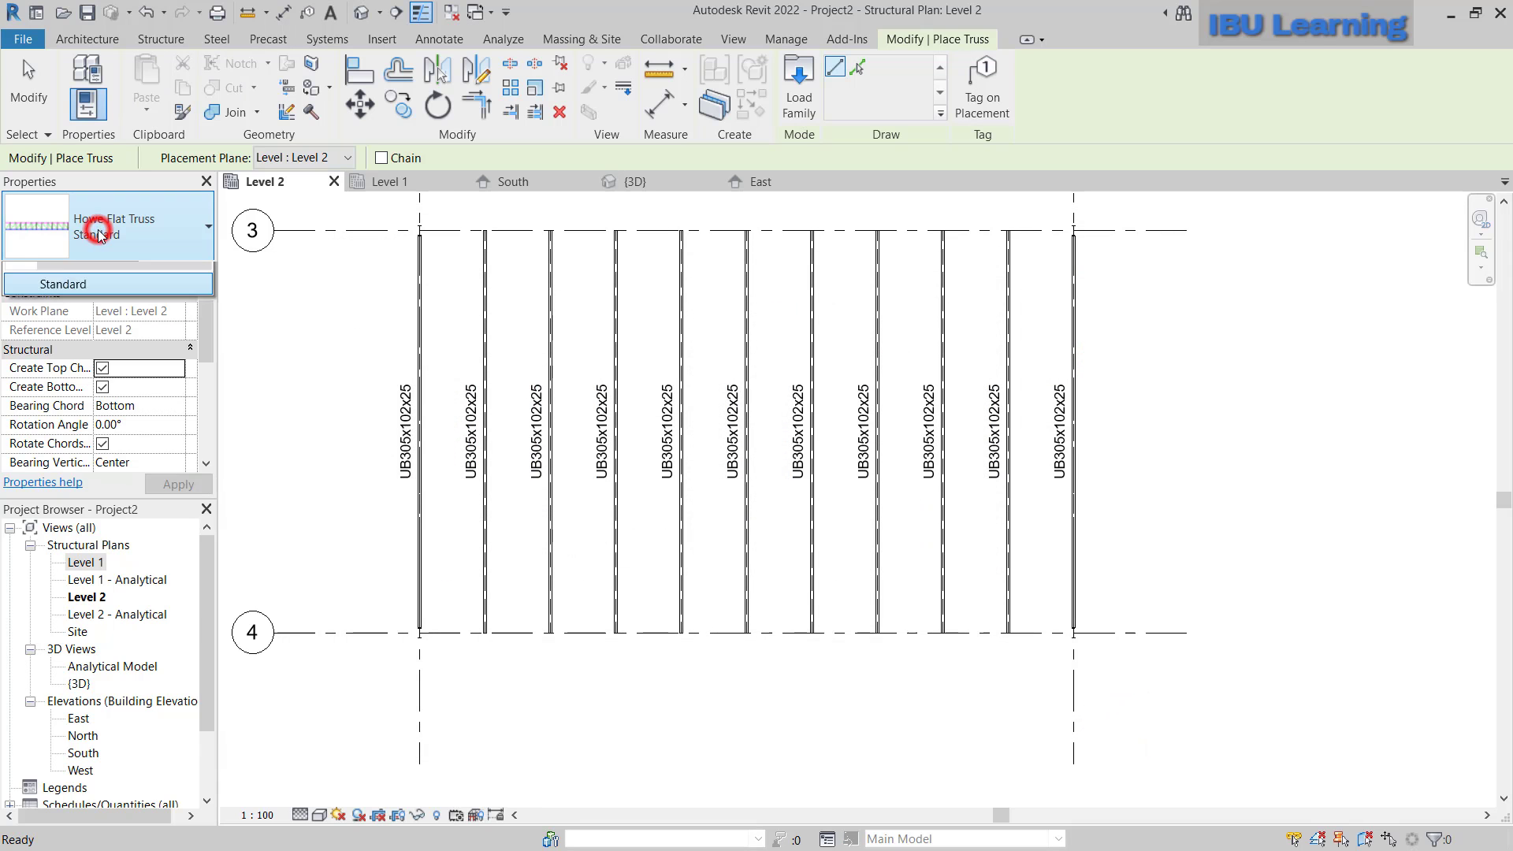
pyautogui.moveTo(74, 309)
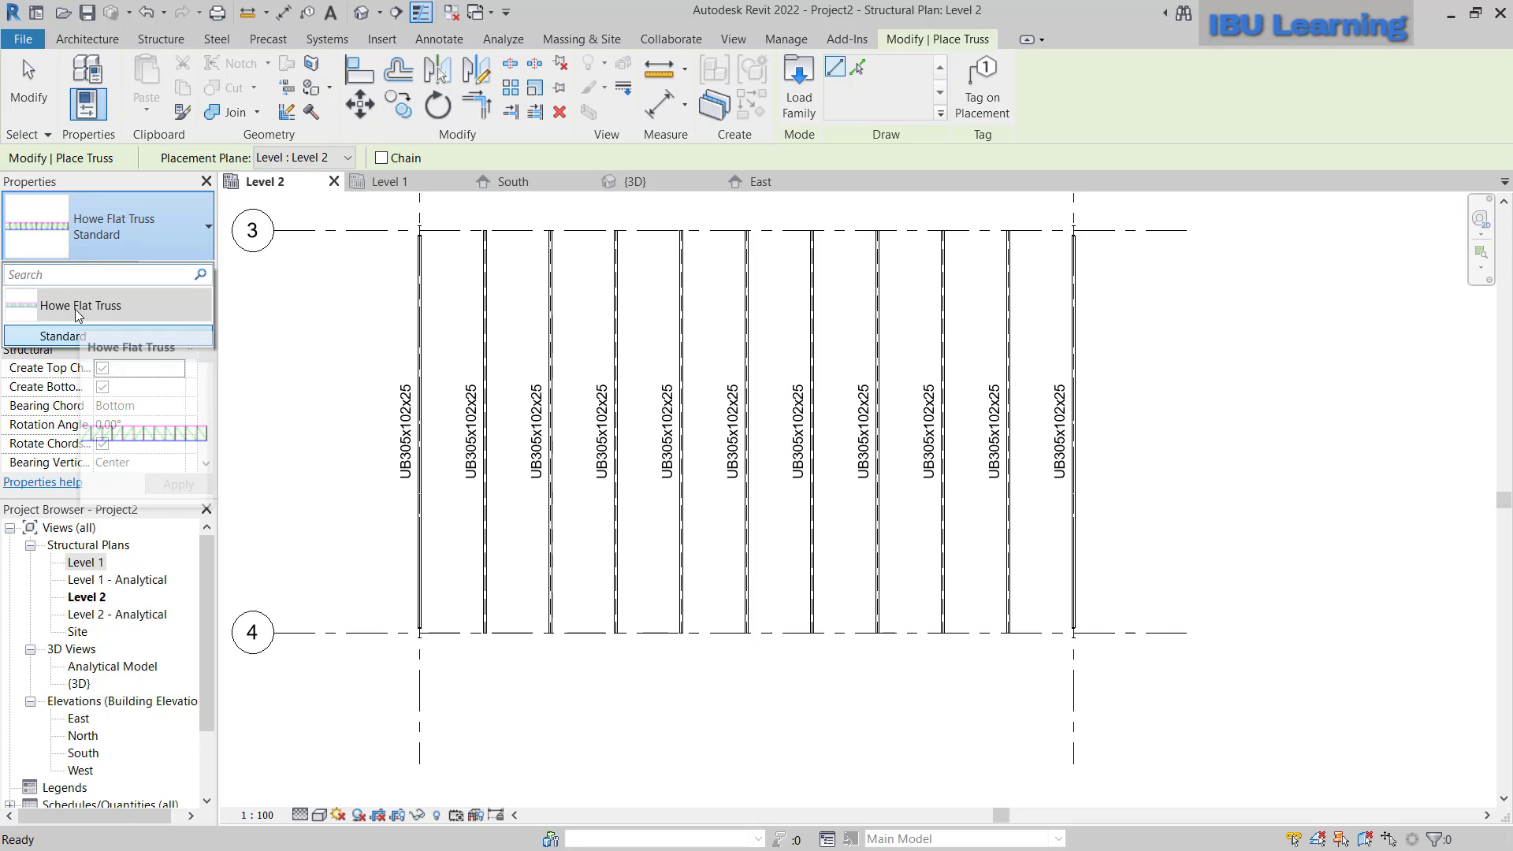
pyautogui.click(141, 306)
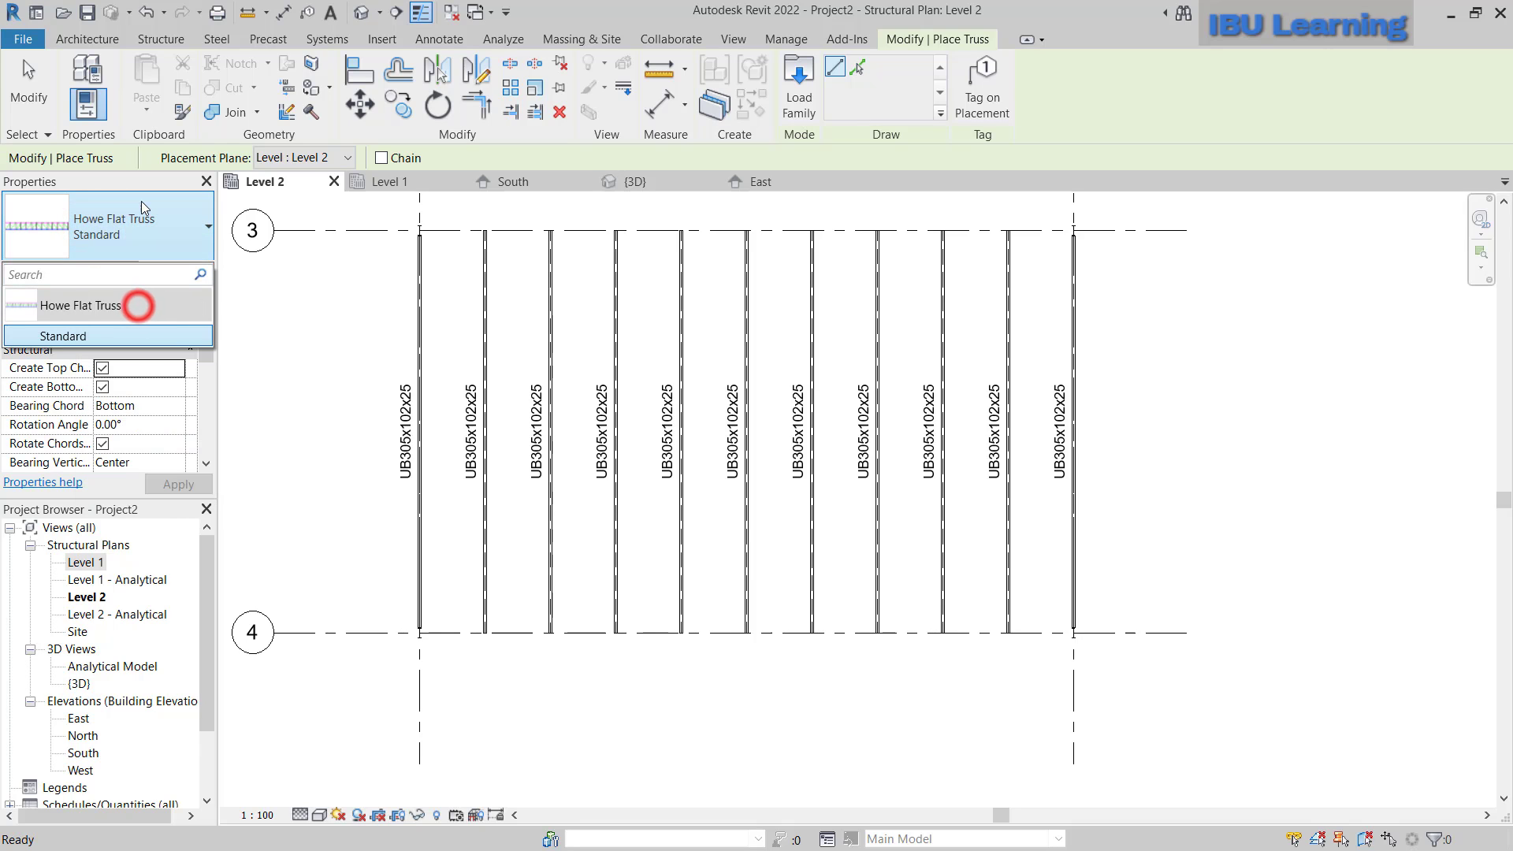
pyautogui.click(75, 336)
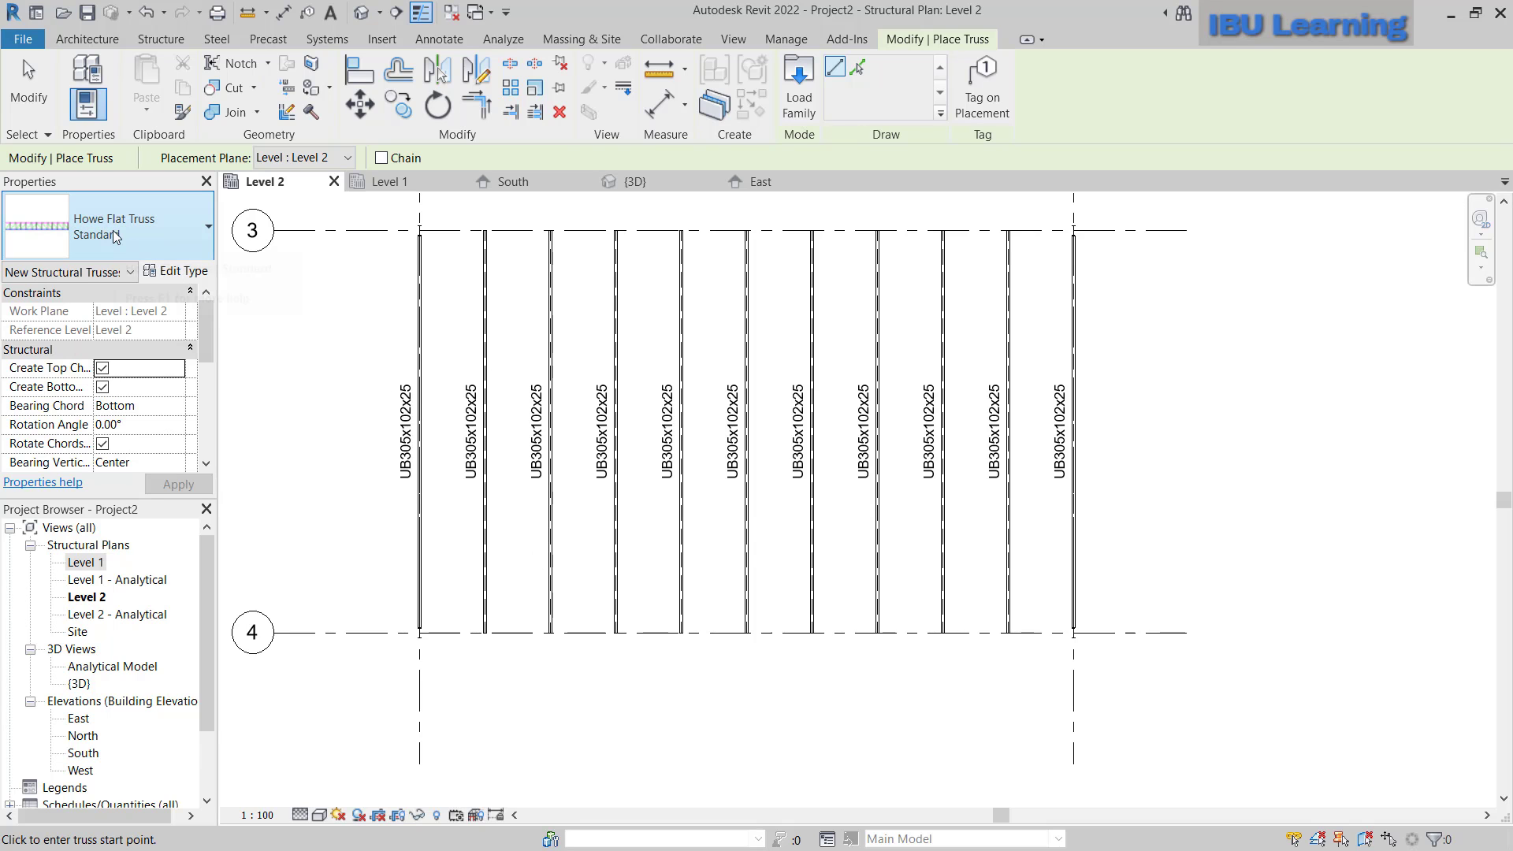
# - Review the truss type's member settings, use UB-Universal Beams:UB305x102x25 for the top chords and vertical webs, and confirm the type properties
pyautogui.click(170, 273)
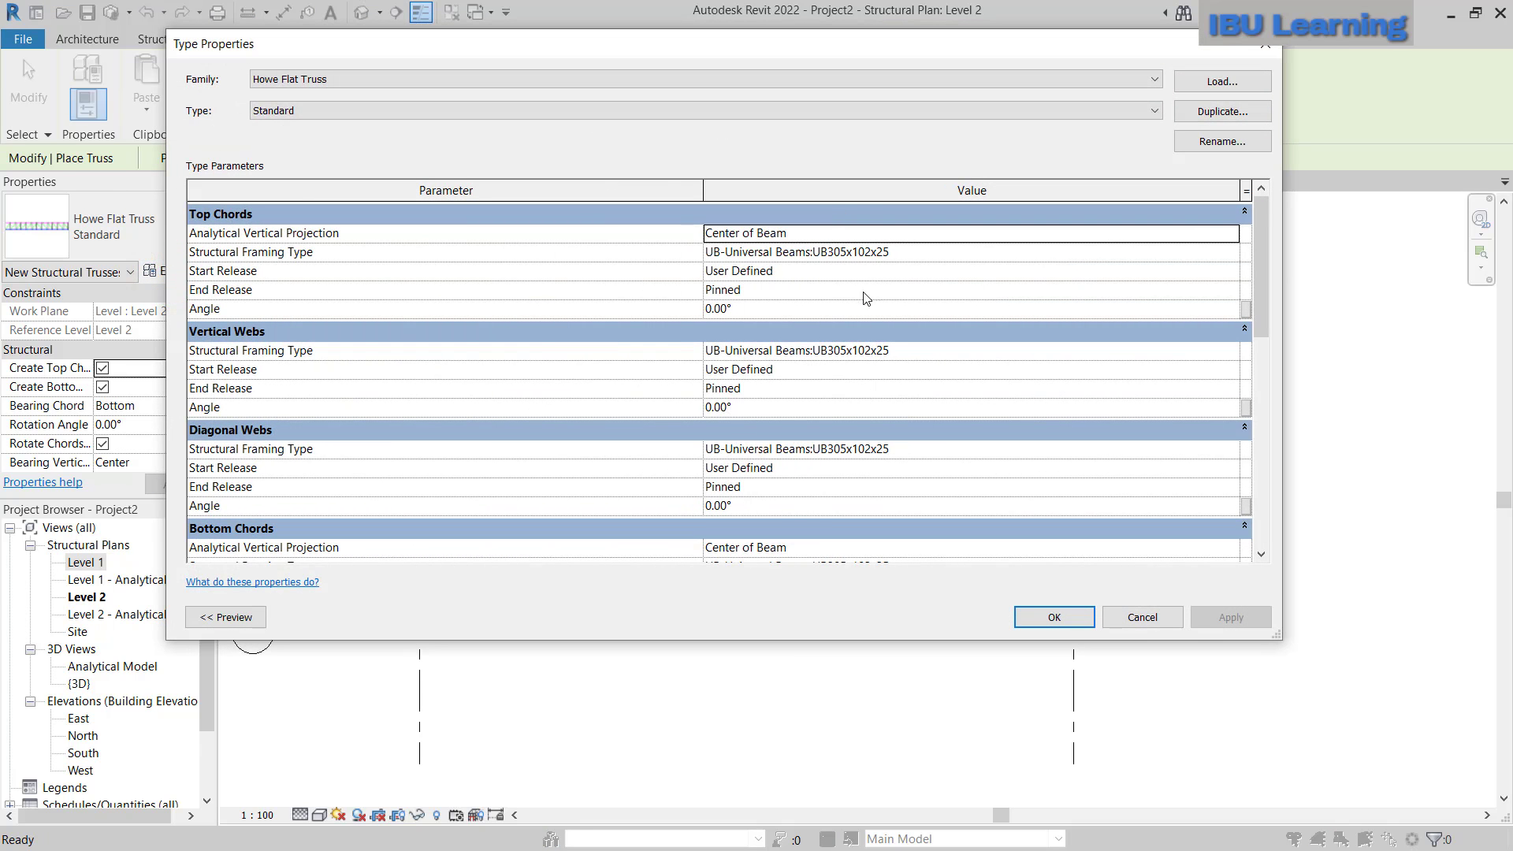
pyautogui.scroll(-5, 867, 298)
pyautogui.scroll(2, 873, 321)
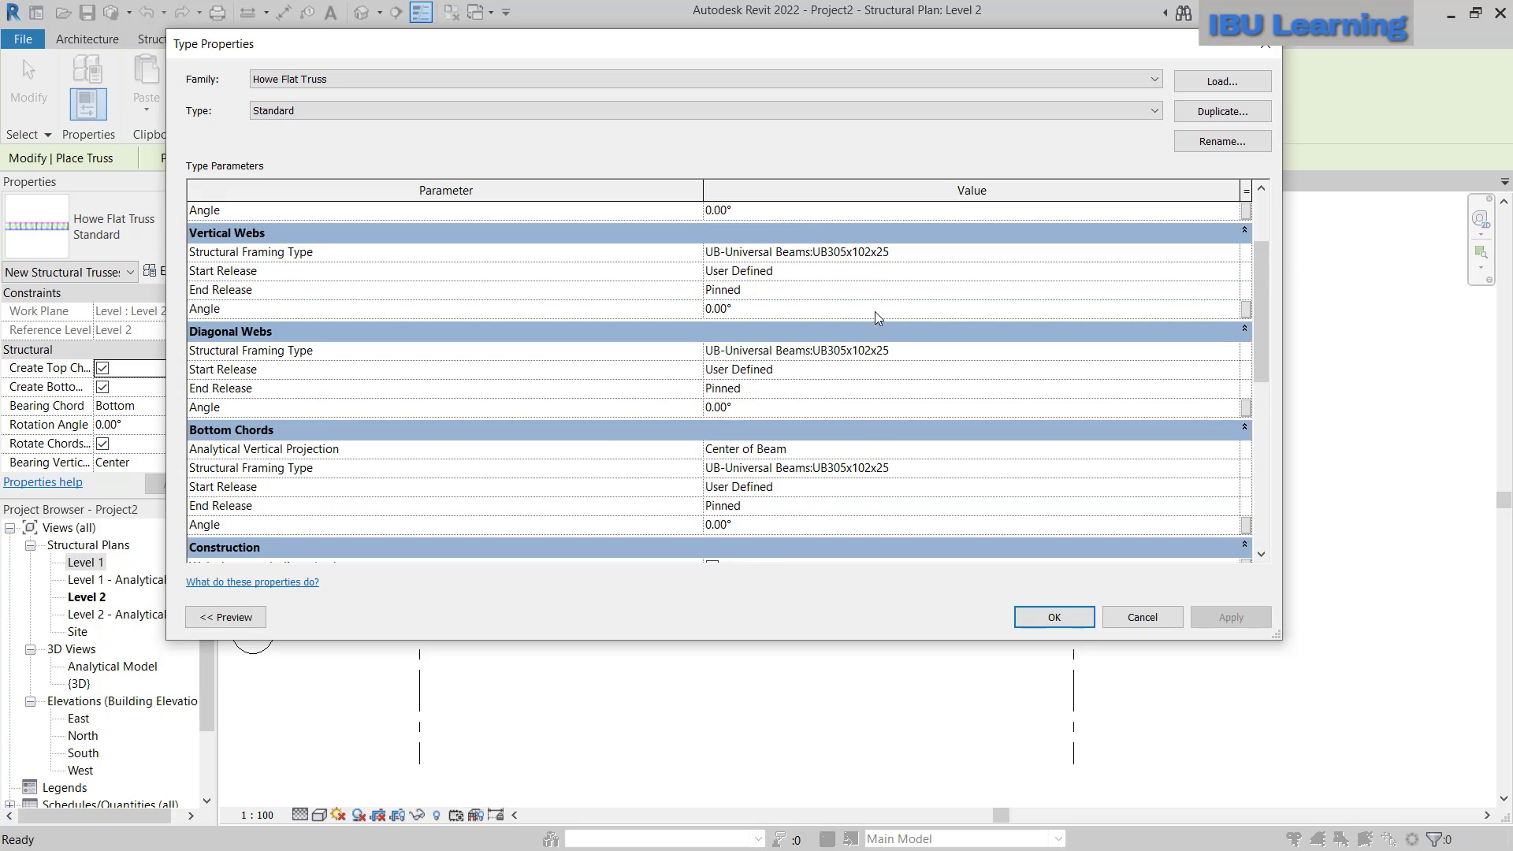
pyautogui.scroll(2, 875, 316)
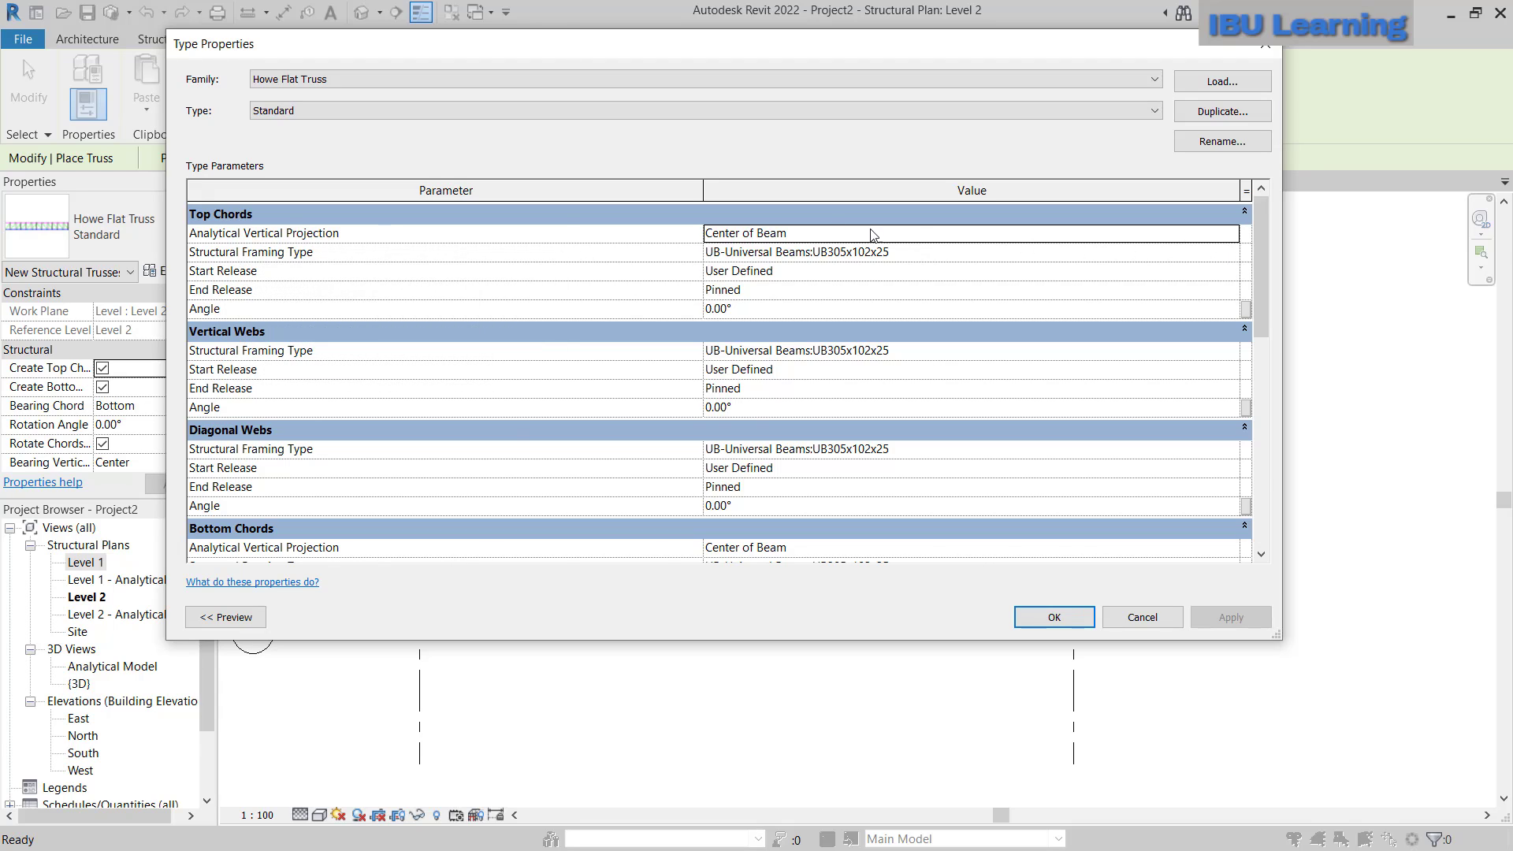
pyautogui.click(1231, 251)
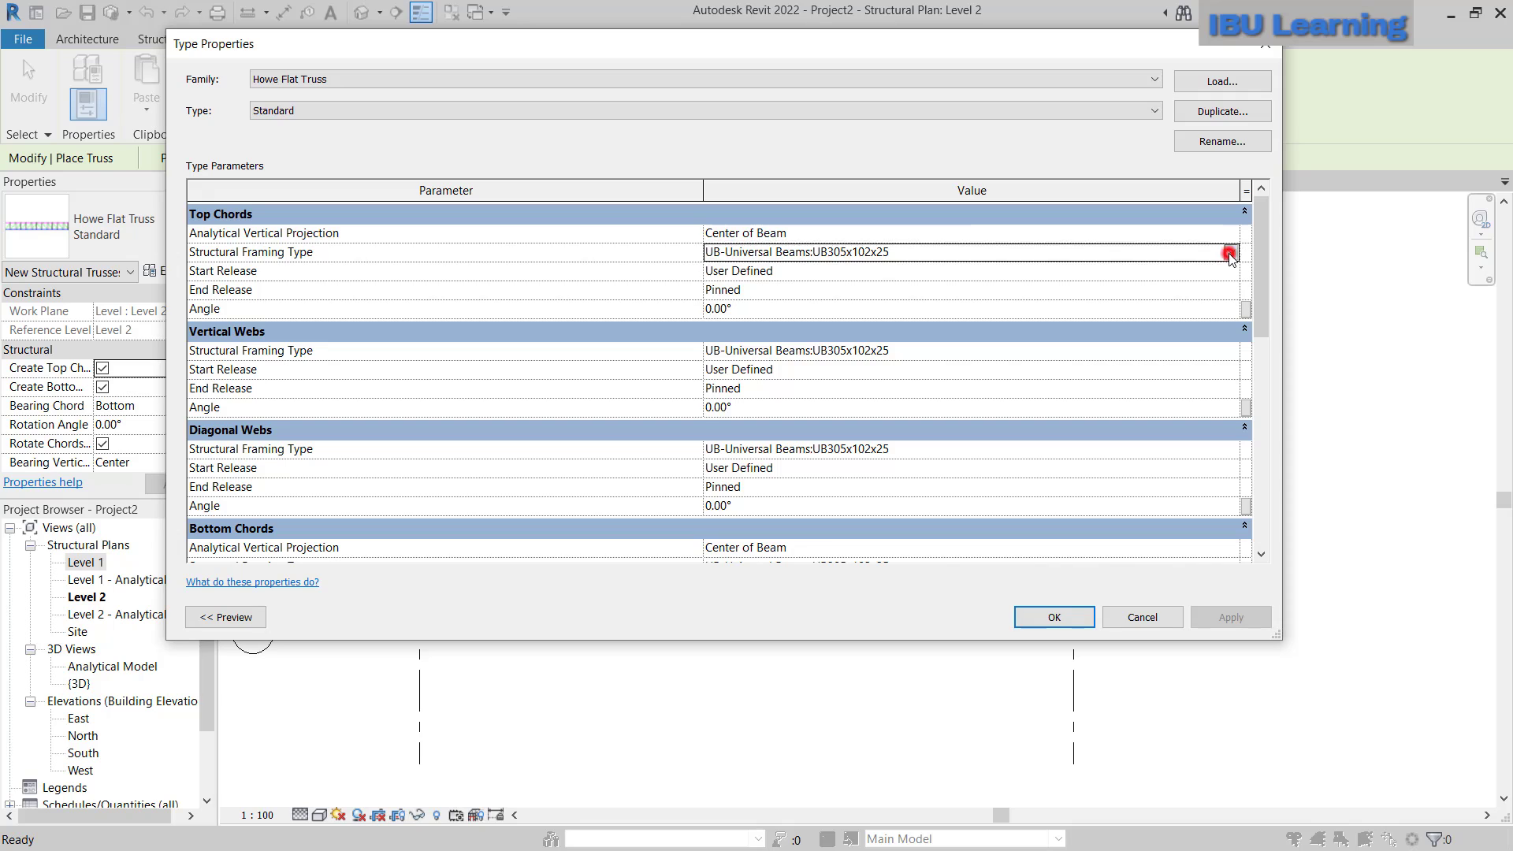
pyautogui.click(1231, 252)
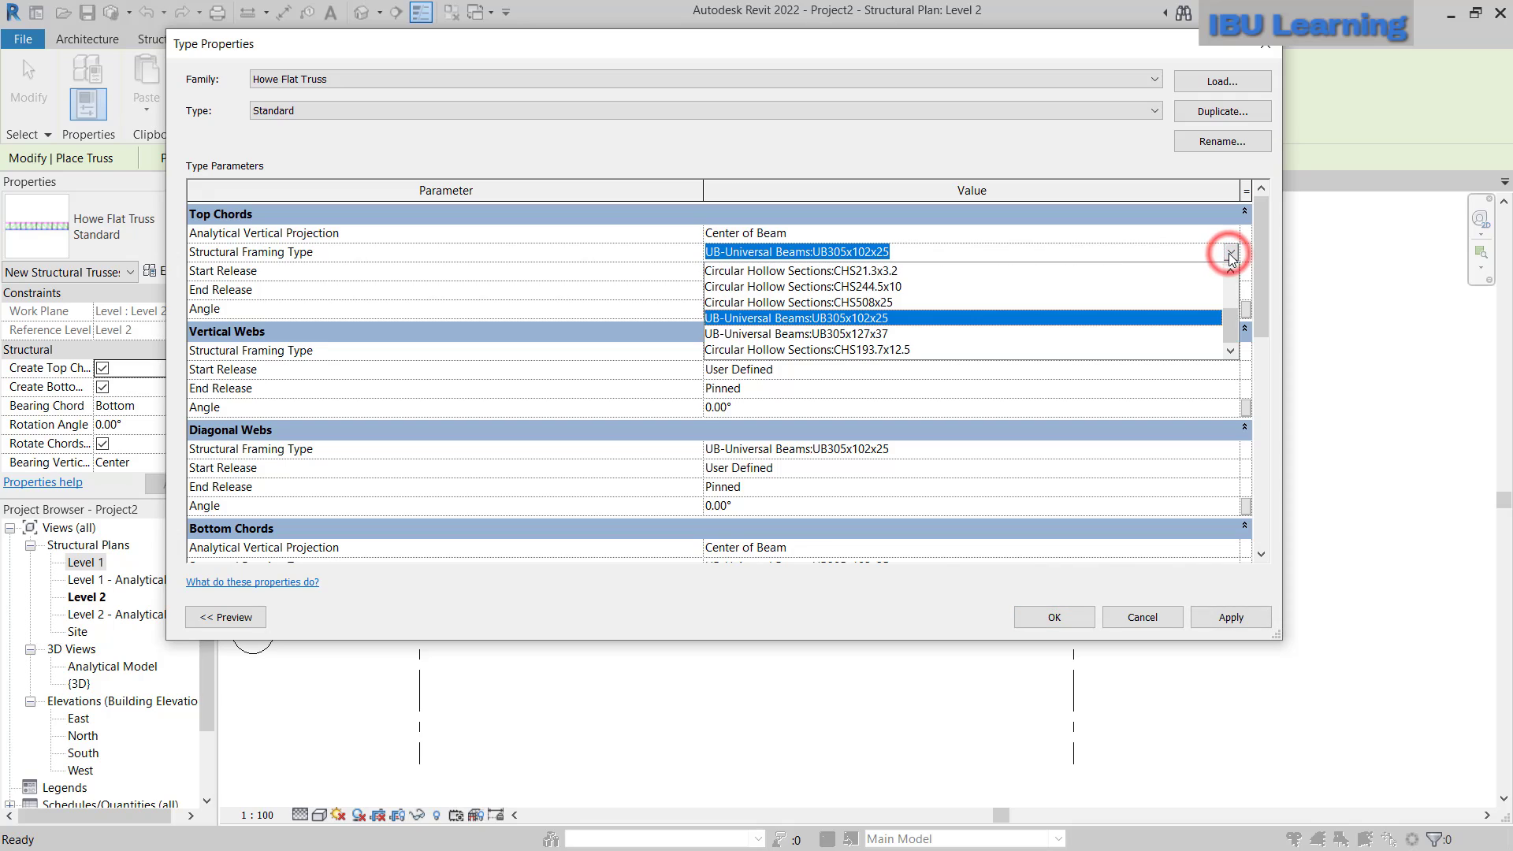
pyautogui.click(933, 316)
pyautogui.click(1226, 350)
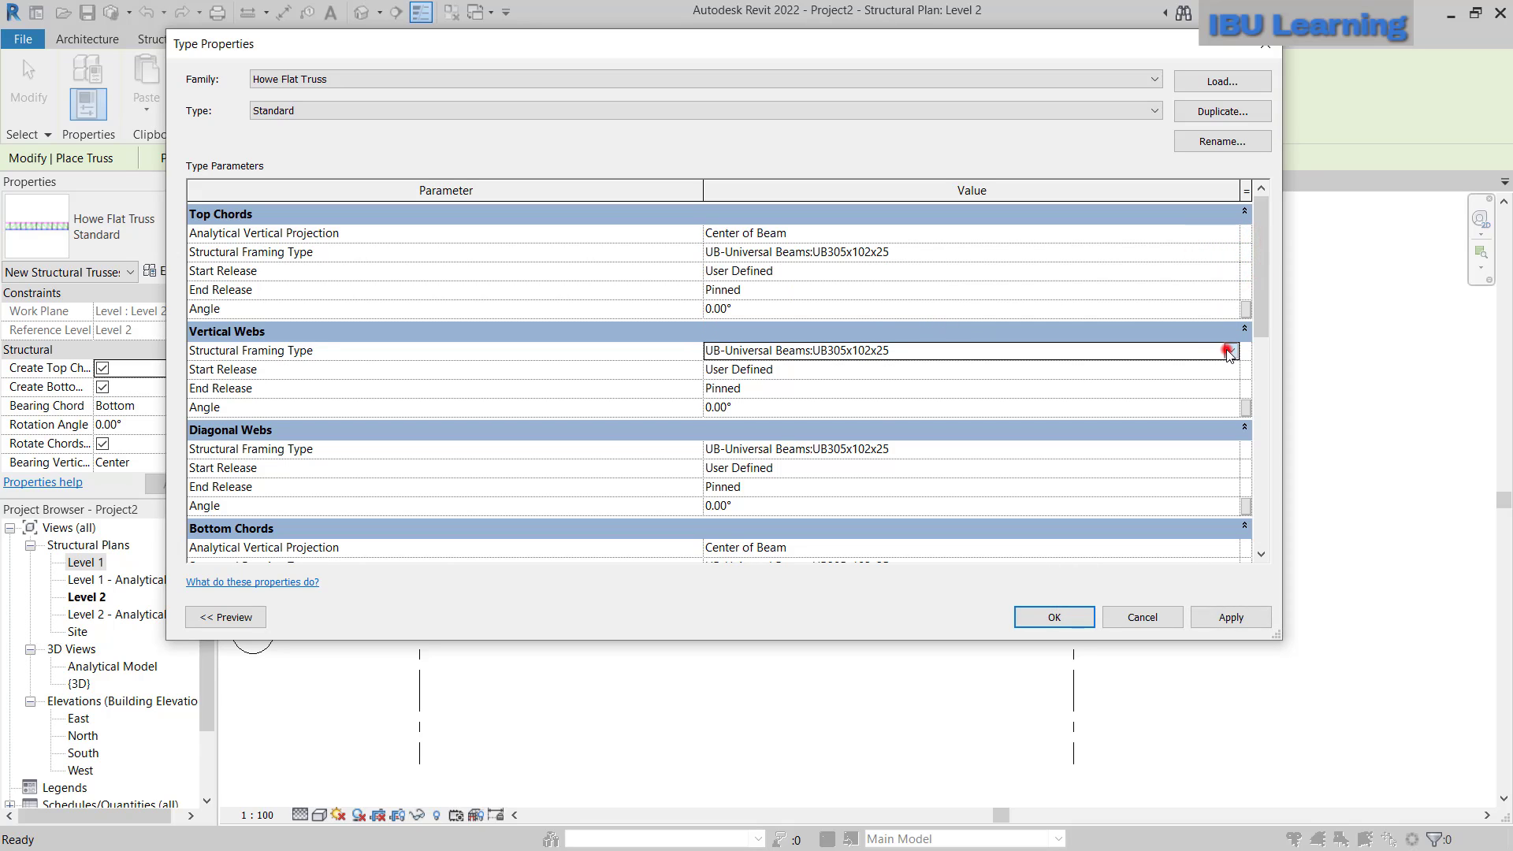
pyautogui.click(1229, 350)
pyautogui.click(1135, 473)
pyautogui.scroll(-3, 1135, 473)
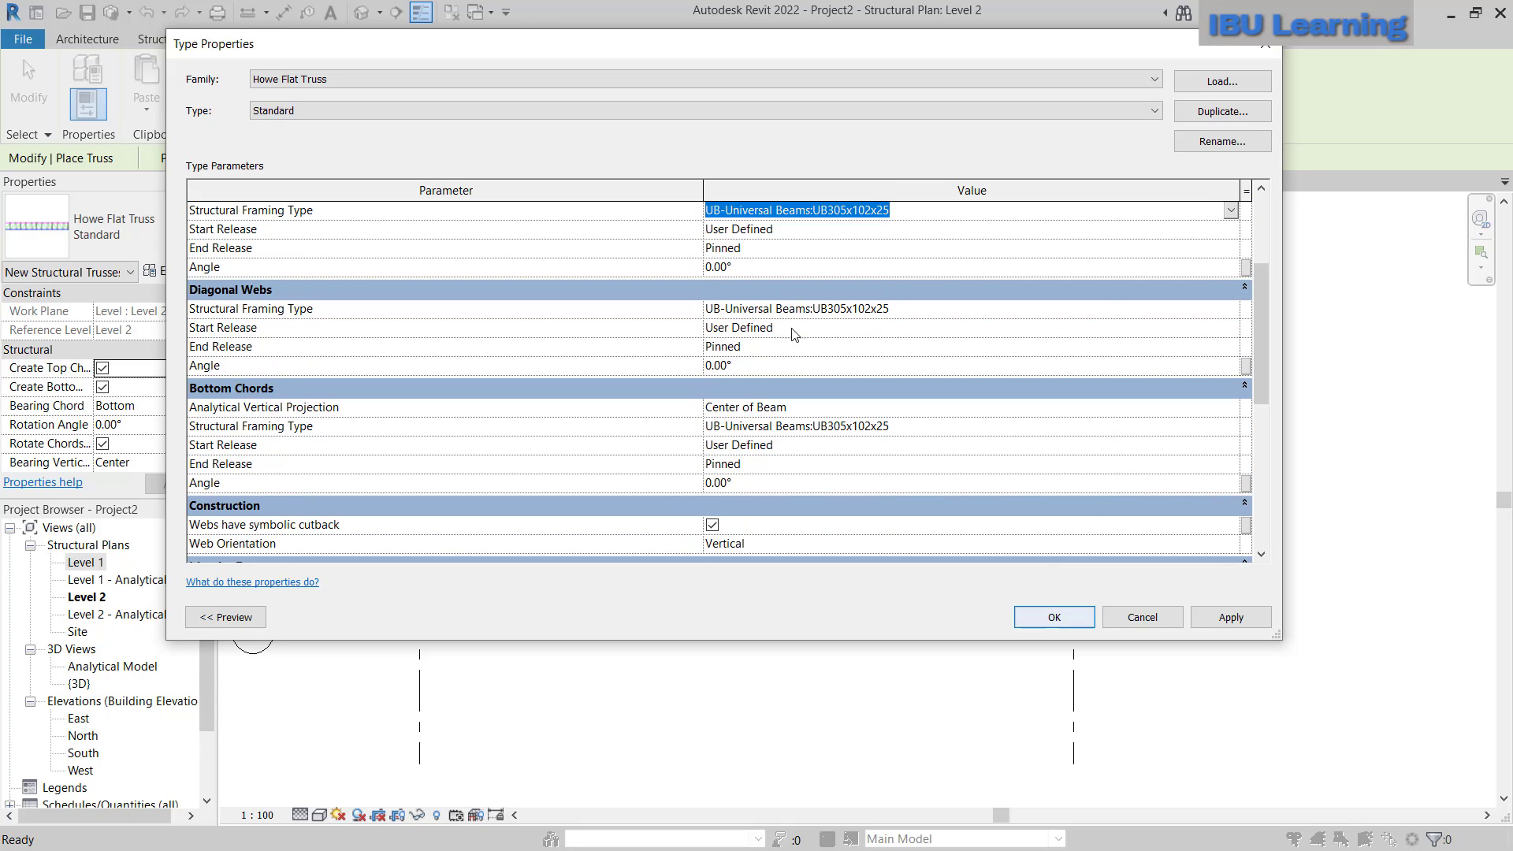
pyautogui.click(1065, 616)
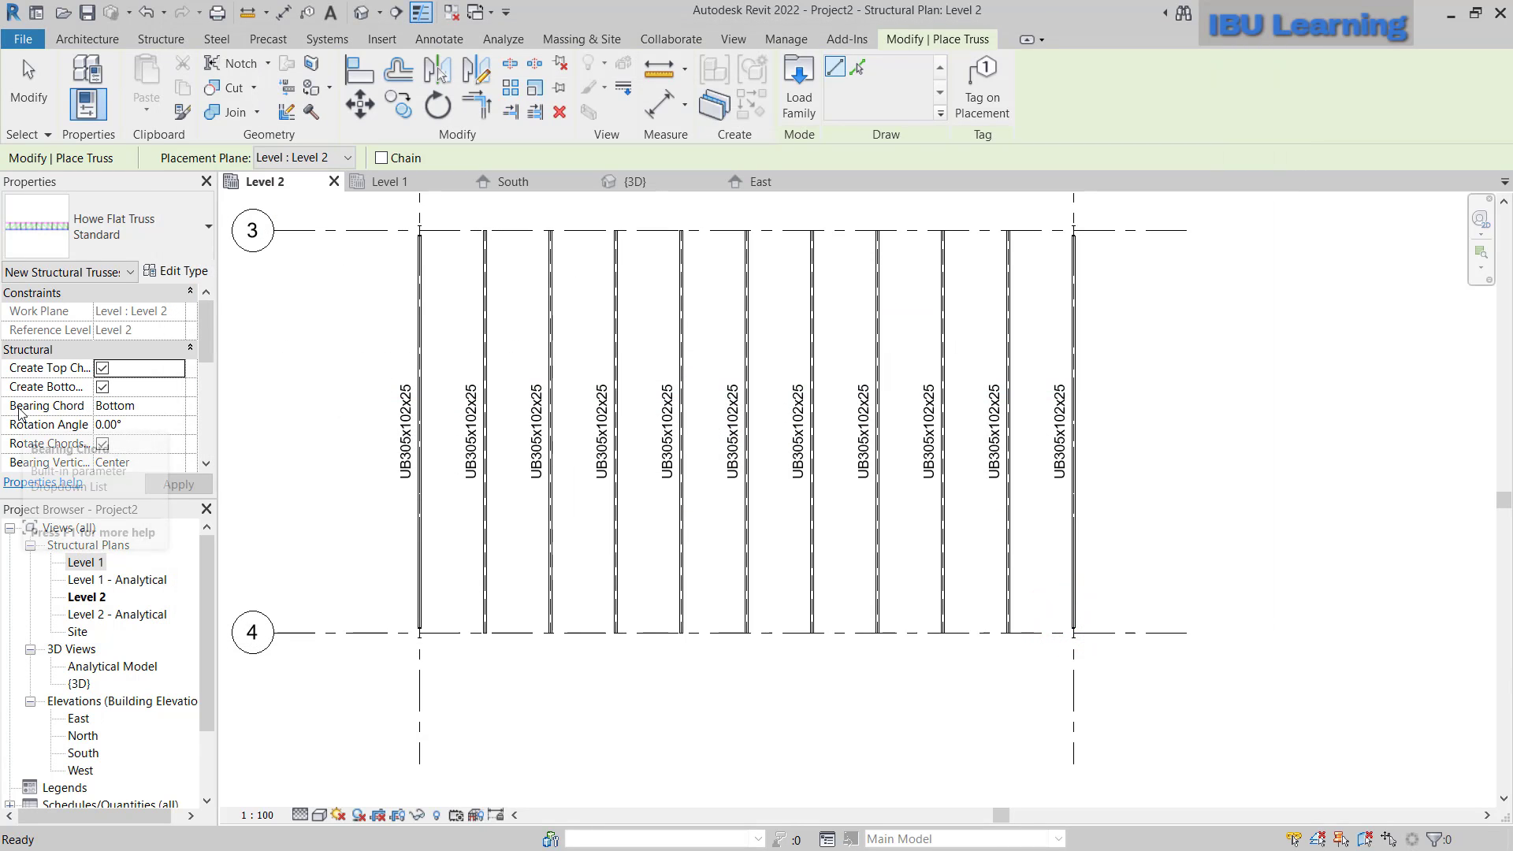
# - Set the new truss's bearing chord to Top and its truss height to 2000
pyautogui.click(180, 413)
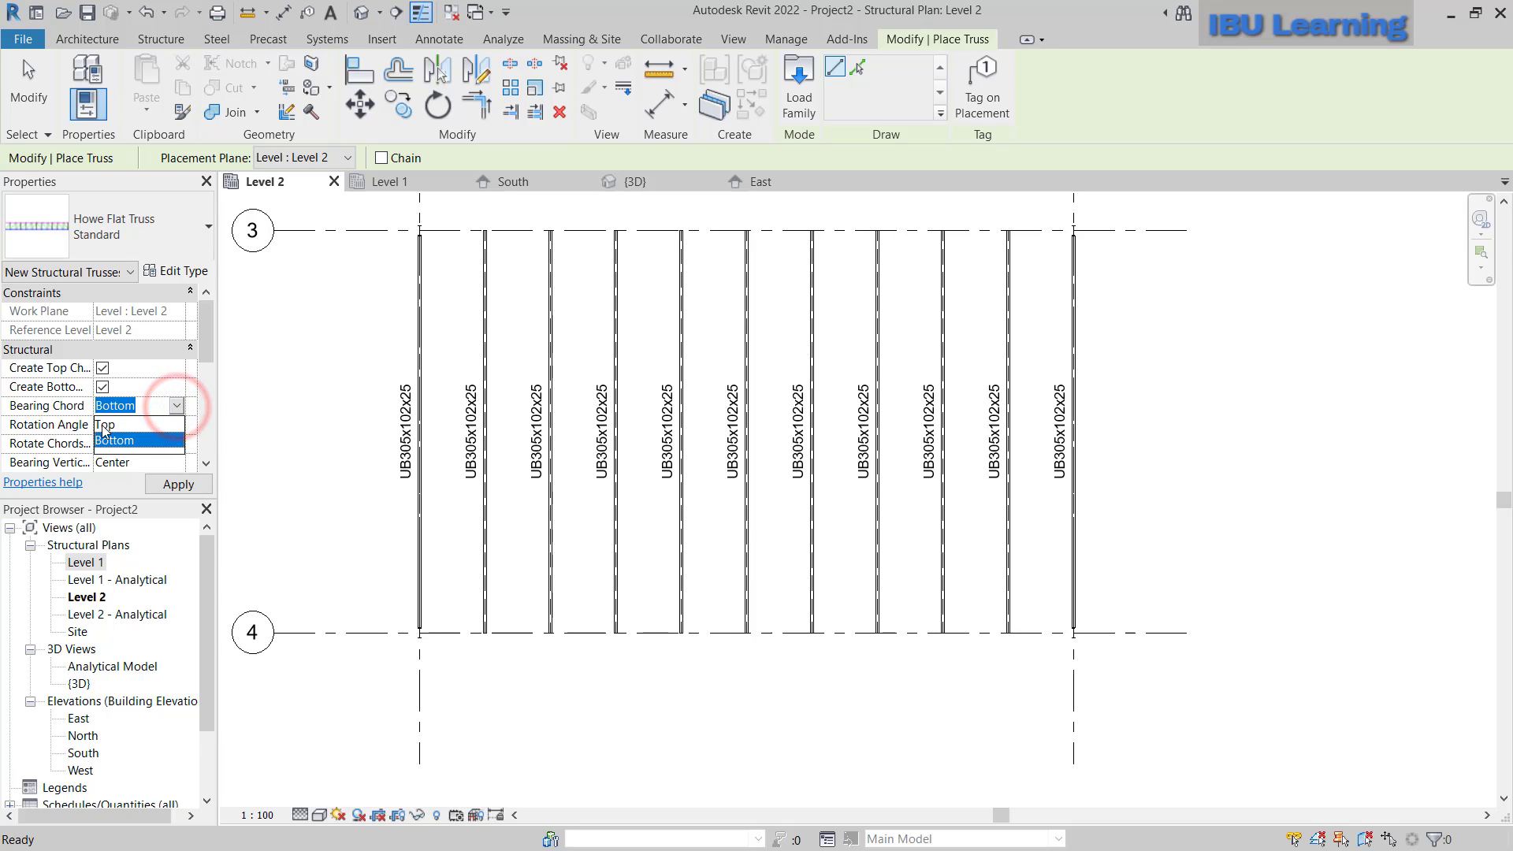
pyautogui.click(102, 425)
pyautogui.scroll(-2, 153, 428)
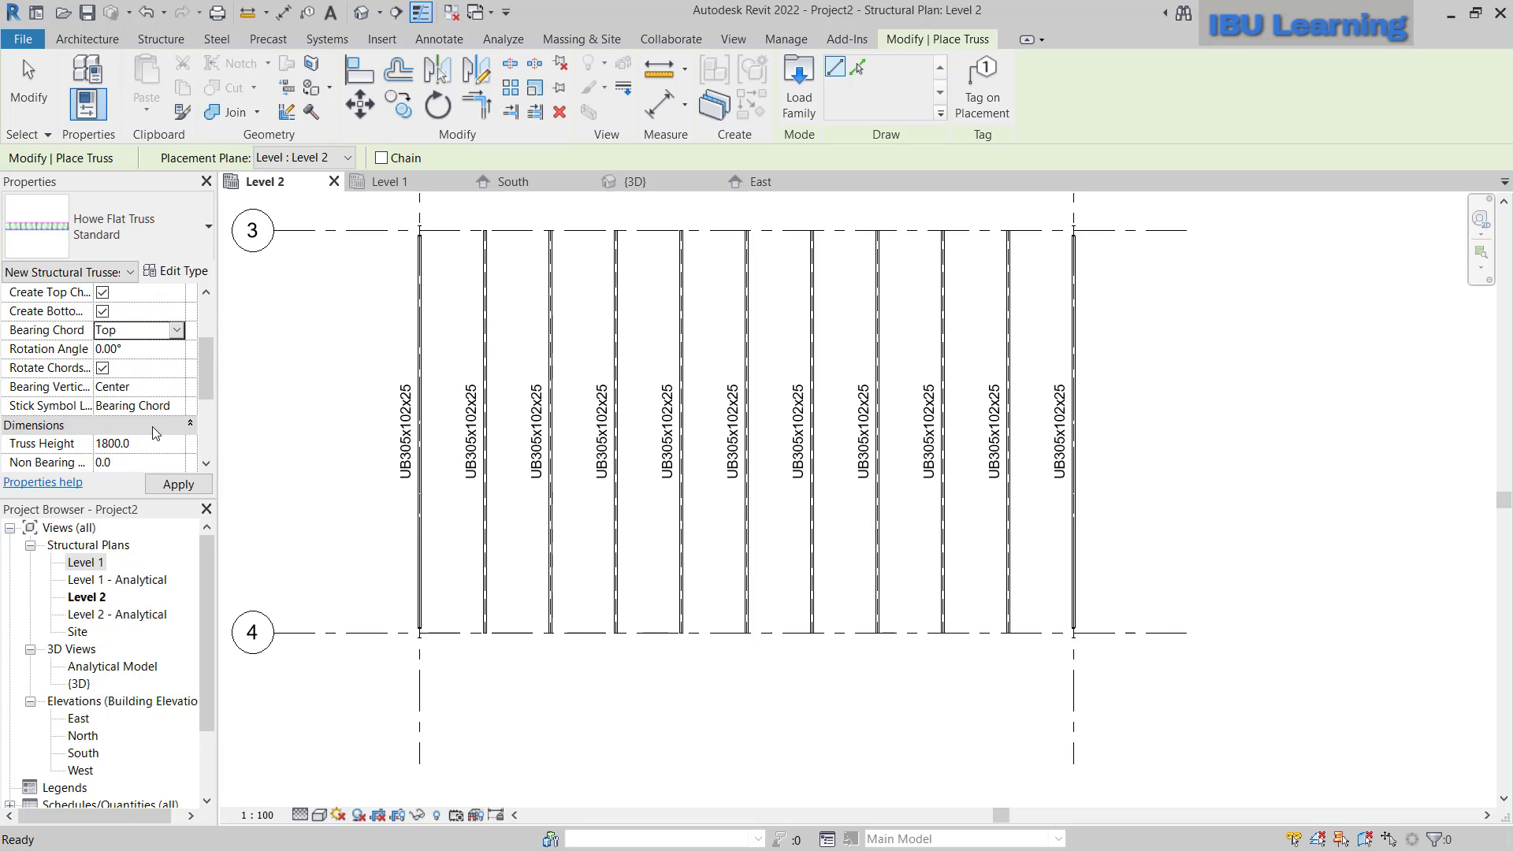
pyautogui.scroll(-2, 153, 427)
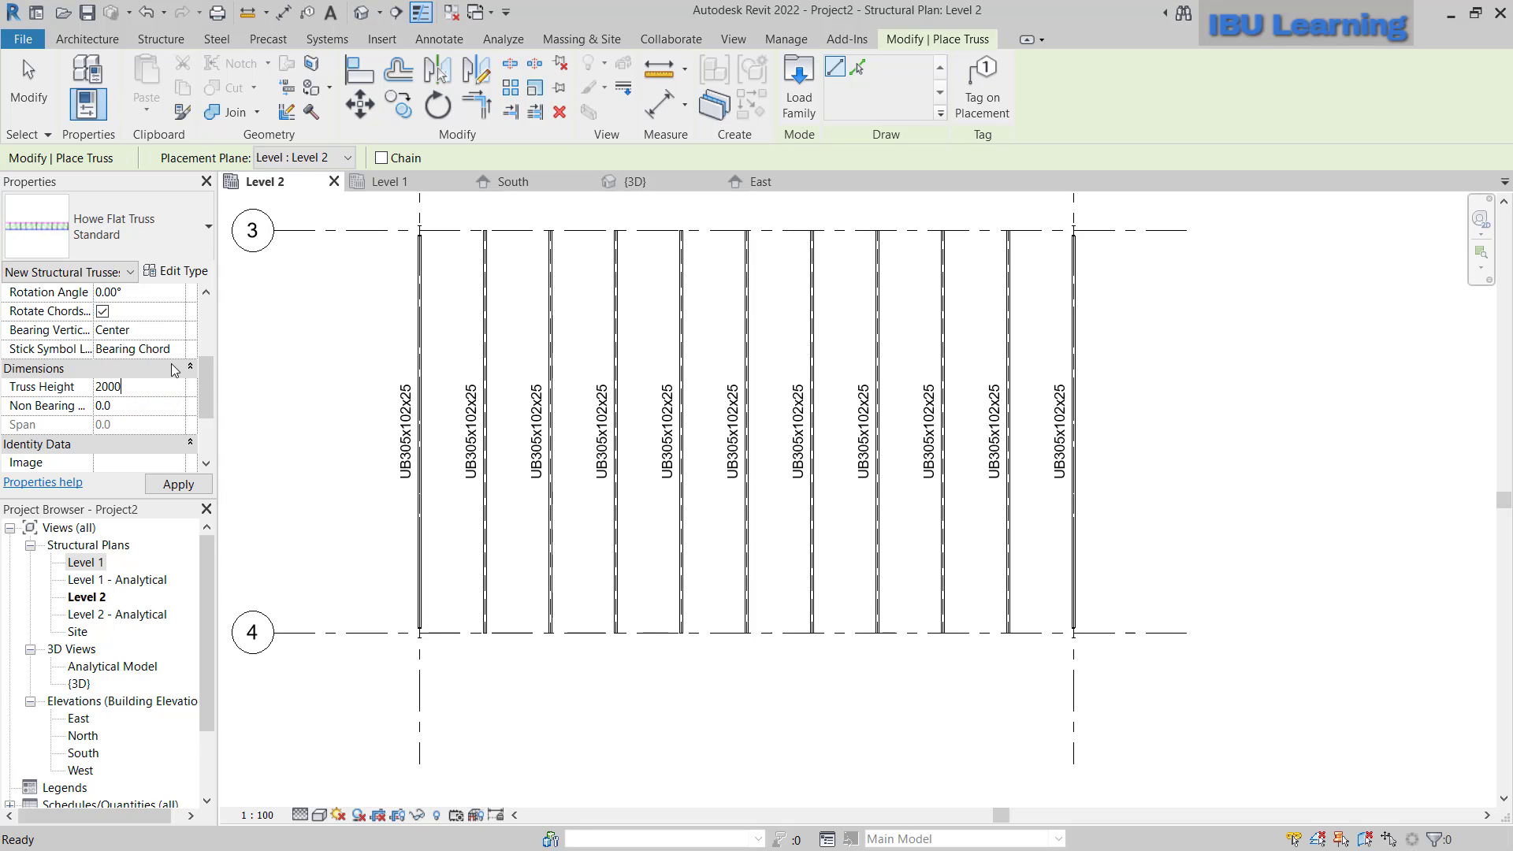
pyautogui.moveTo(206, 370)
pyautogui.mouseDown()
pyautogui.moveTo(203, 319)
pyautogui.moveTo(198, 407)
pyautogui.moveTo(196, 322)
pyautogui.moveTo(195, 363)
pyautogui.mouseUp()
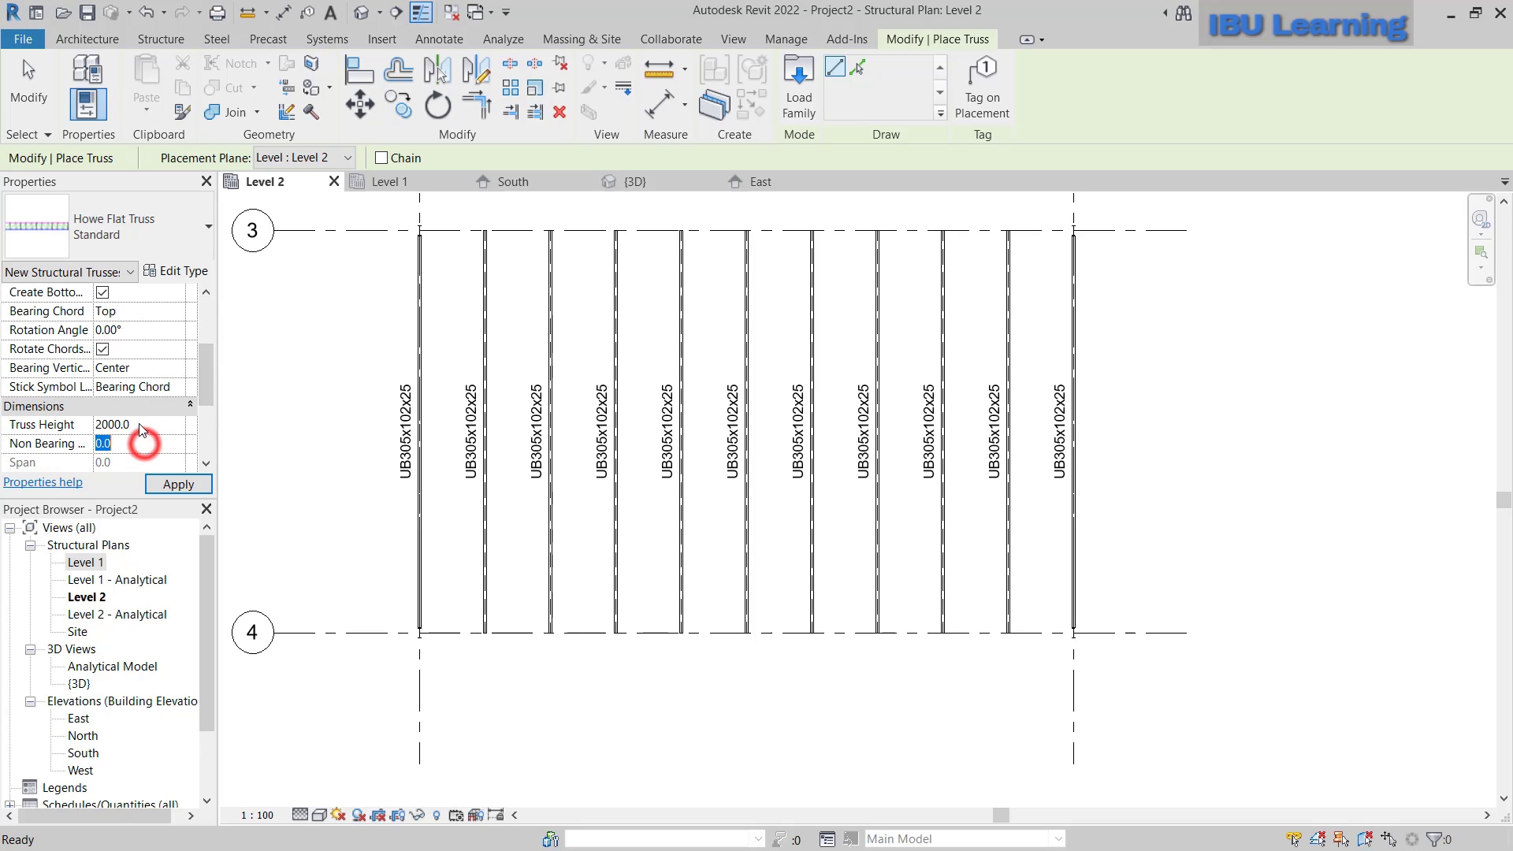
# - Place the Howe flat truss along grid 4, spanning between the two corner columns on Level 2
pyautogui.moveTo(204, 396); pyautogui.dragTo(204, 439)
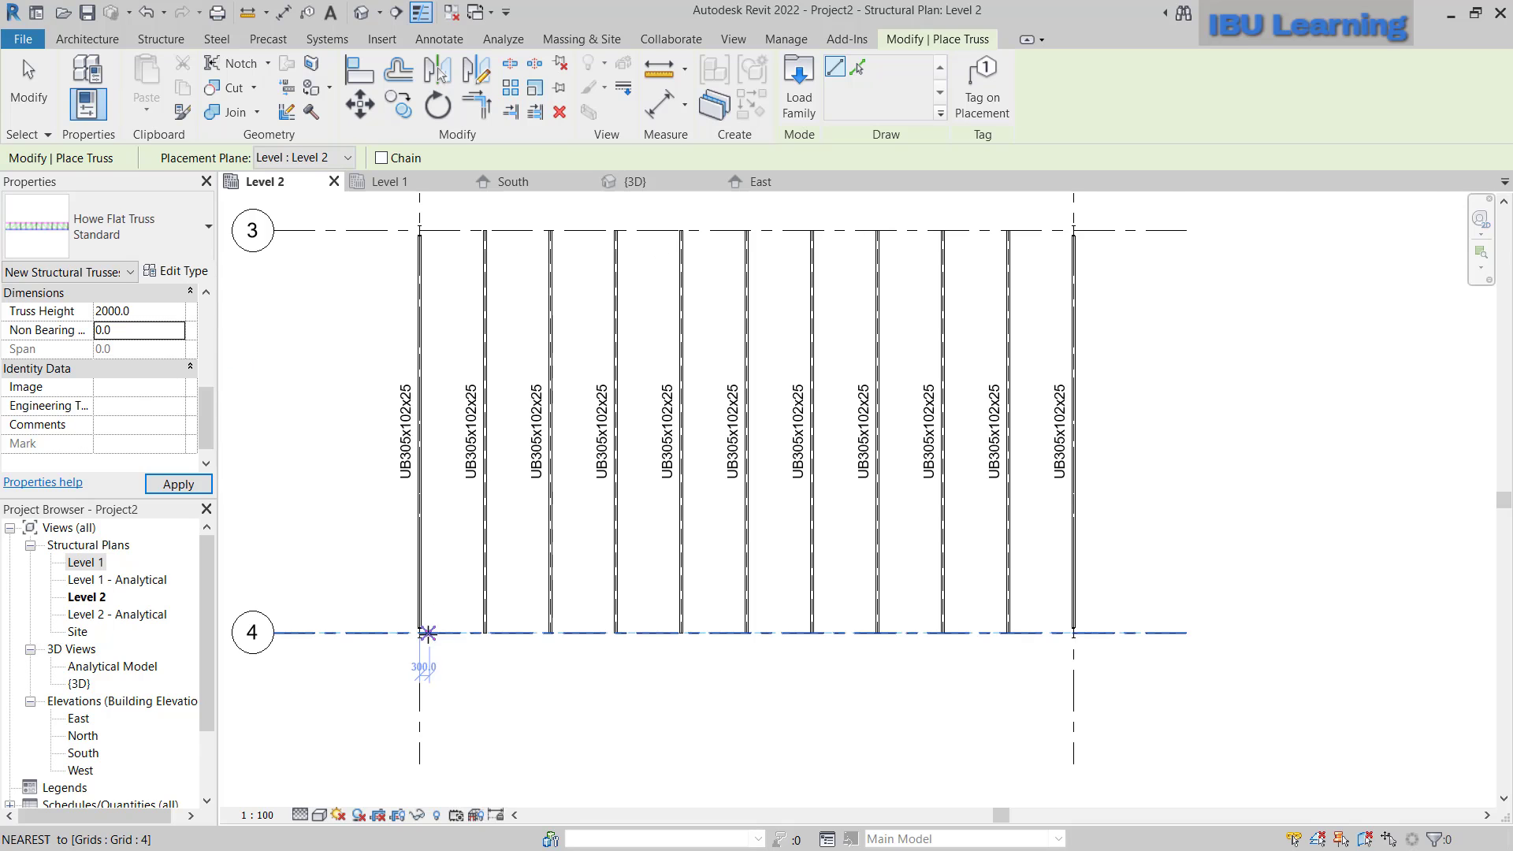
pyautogui.scroll(5, 433, 647)
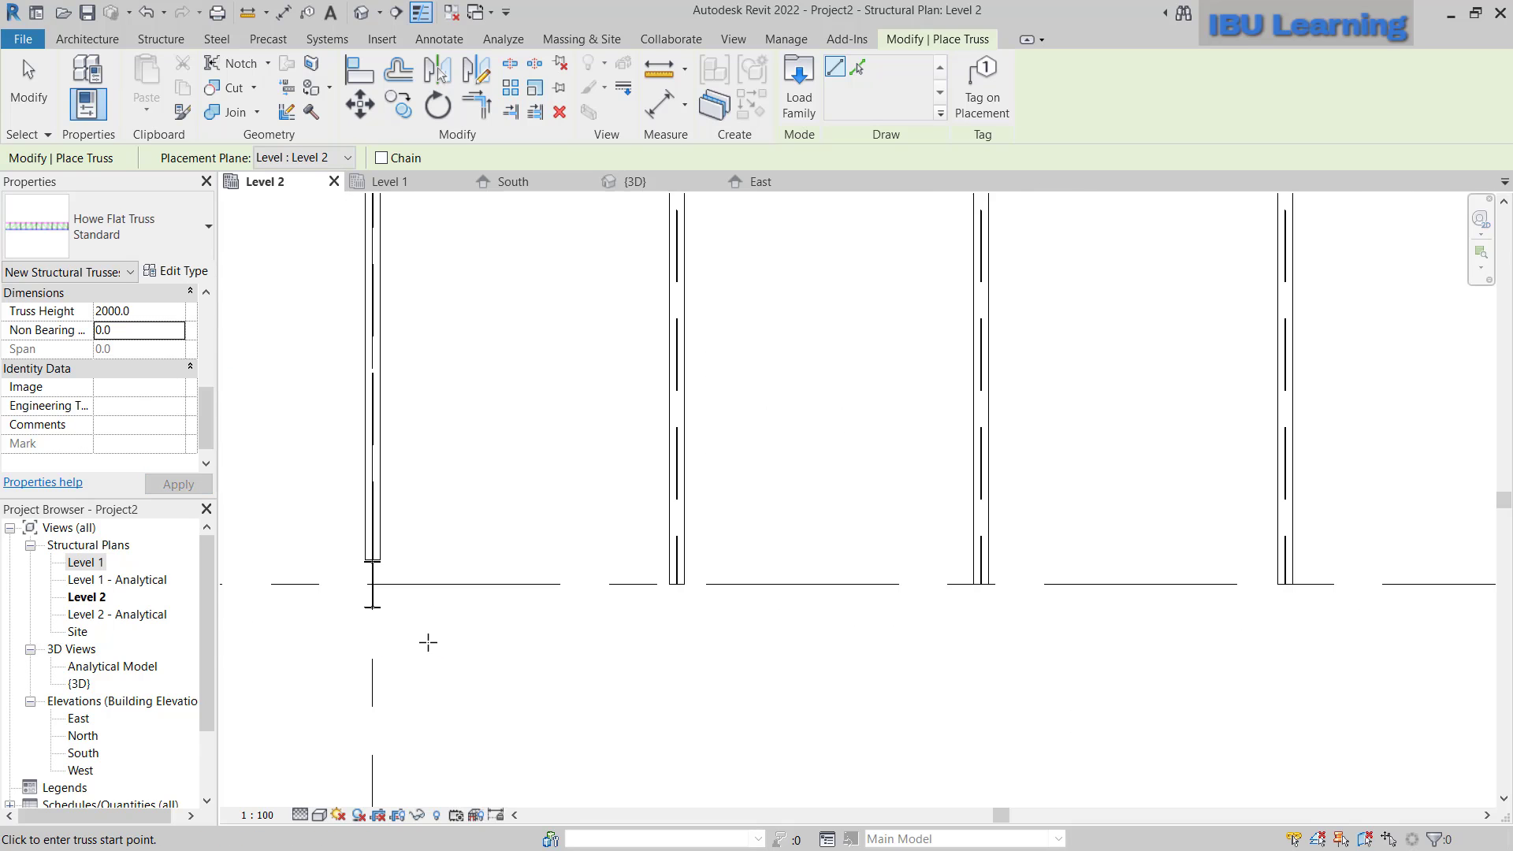
pyautogui.click(373, 584)
pyautogui.scroll(-4, 415, 584)
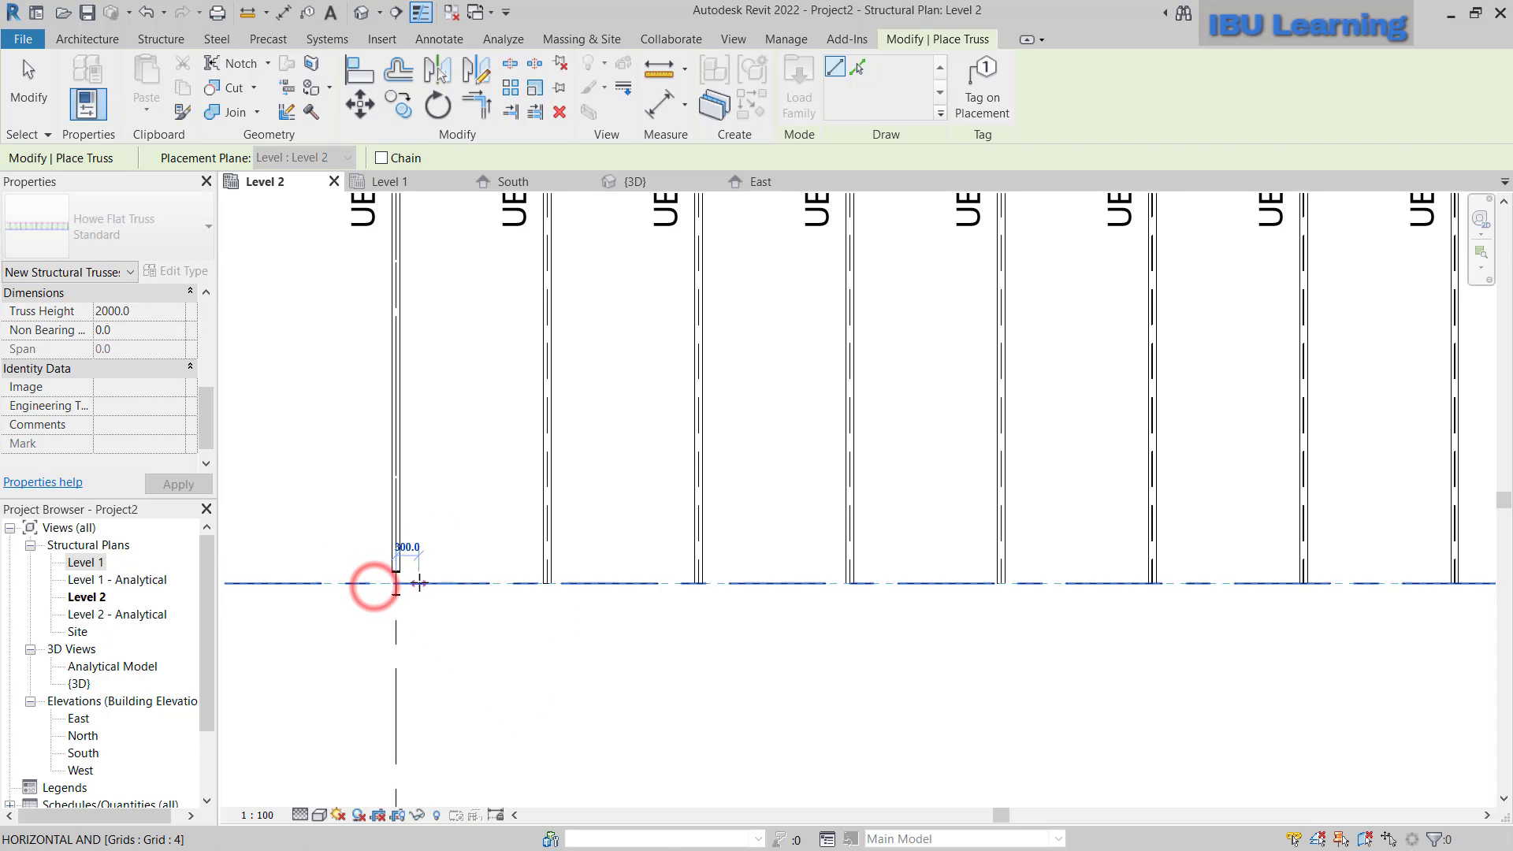
pyautogui.scroll(4, 1147, 588)
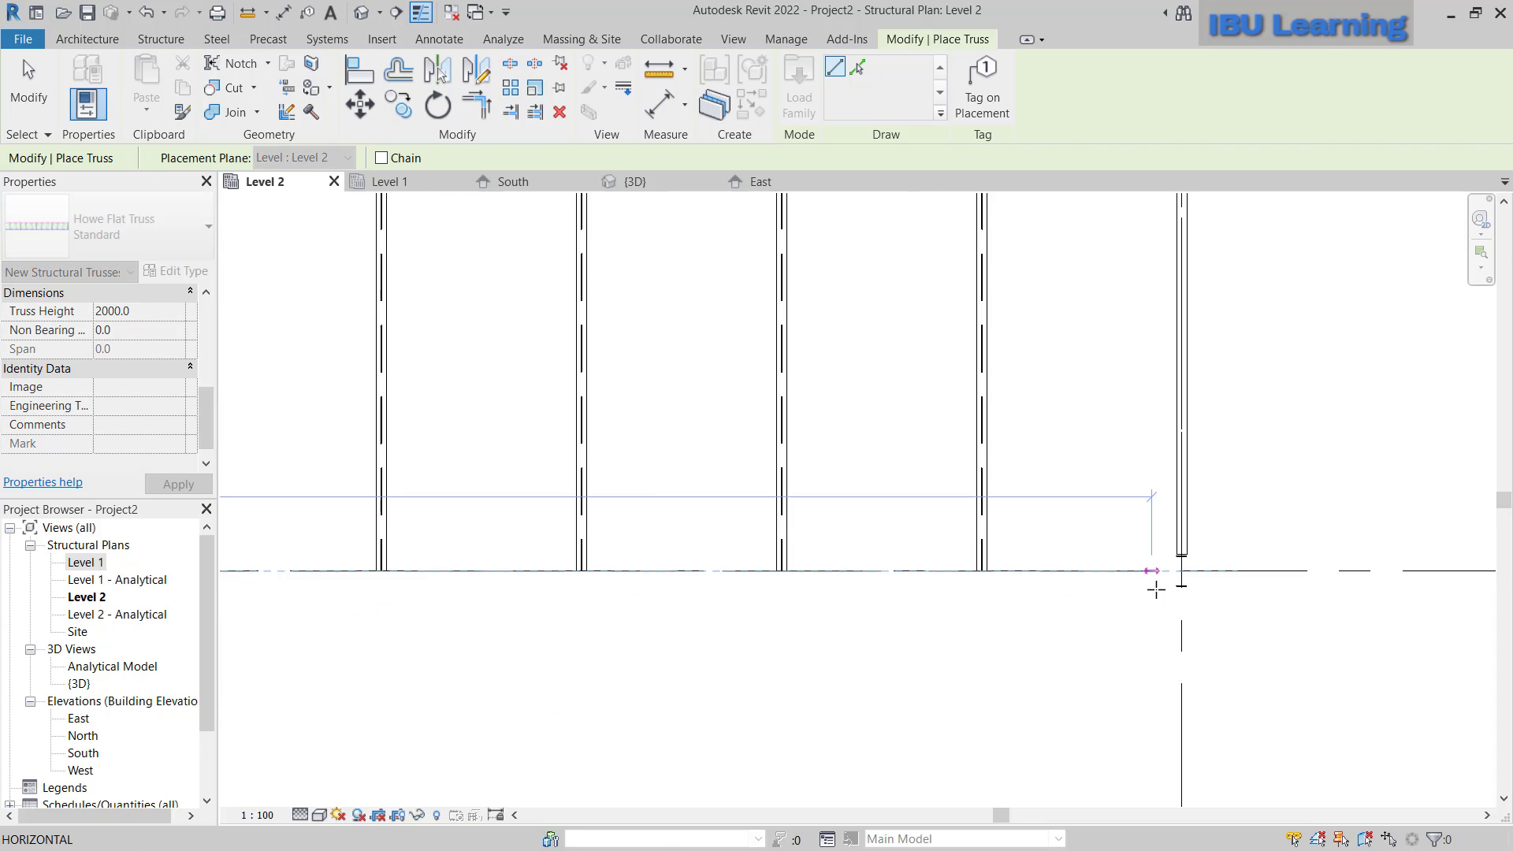
pyautogui.click(1194, 562)
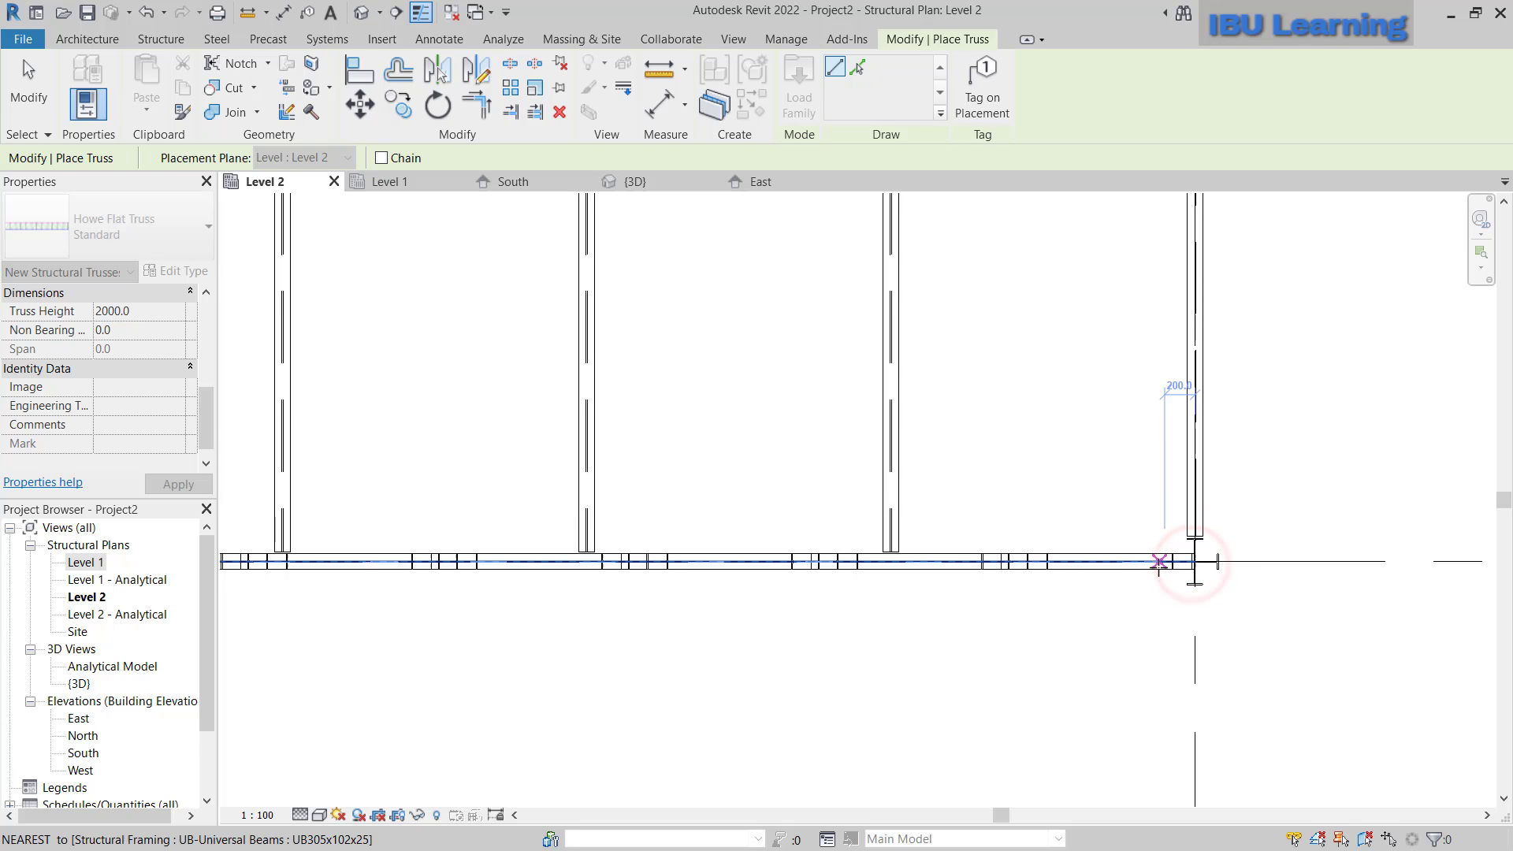
pyautogui.scroll(-2, 1013, 397)
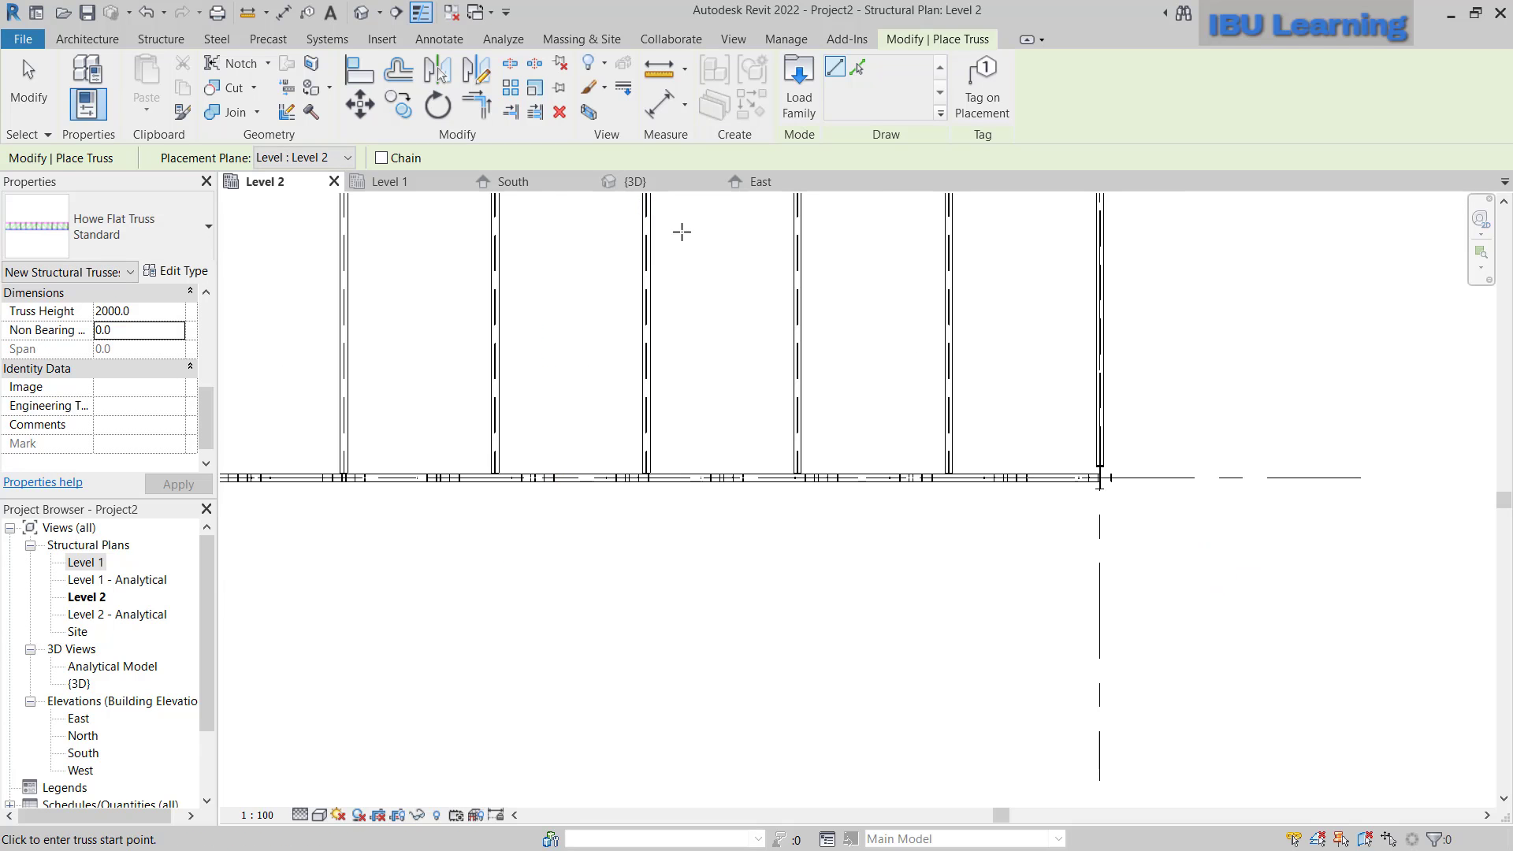
pyautogui.press('Escape')
# - Examine the grid 4 truss in the 3D view from several angles, including its column ends and web layout
pyautogui.click(635, 182)
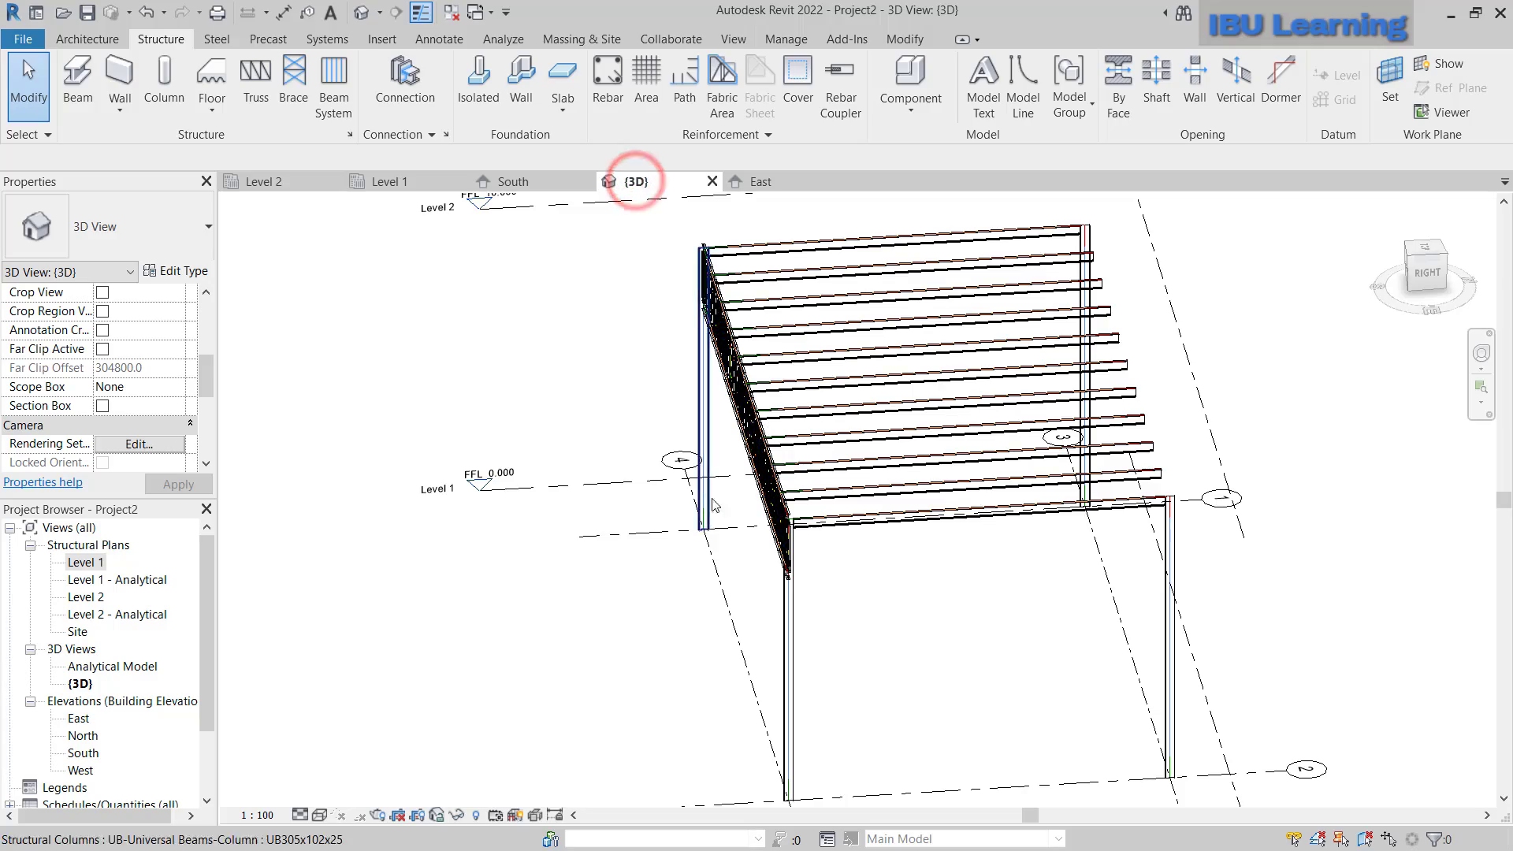
pyautogui.keyDown('shift'); pyautogui.moveTo(788, 473); pyautogui.dragTo(985, 536, button='middle'); pyautogui.keyUp('shift')
pyautogui.scroll(4, 1039, 566)
pyautogui.scroll(-3, 1038, 566)
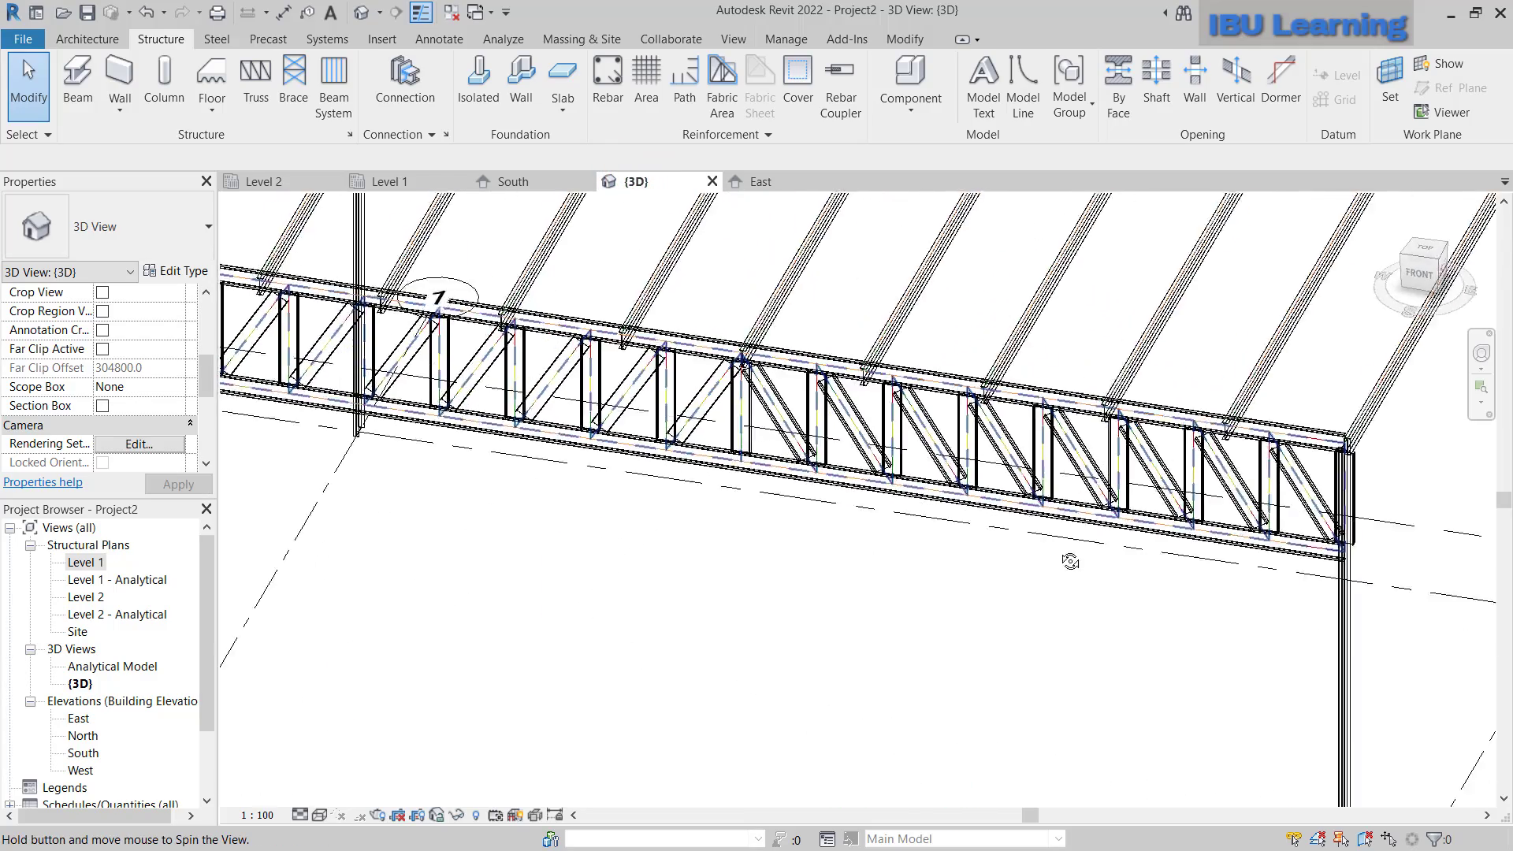
pyautogui.keyDown('shift'); pyautogui.moveTo(1067, 560); pyautogui.dragTo(828, 524, button='middle'); pyautogui.keyUp('shift')
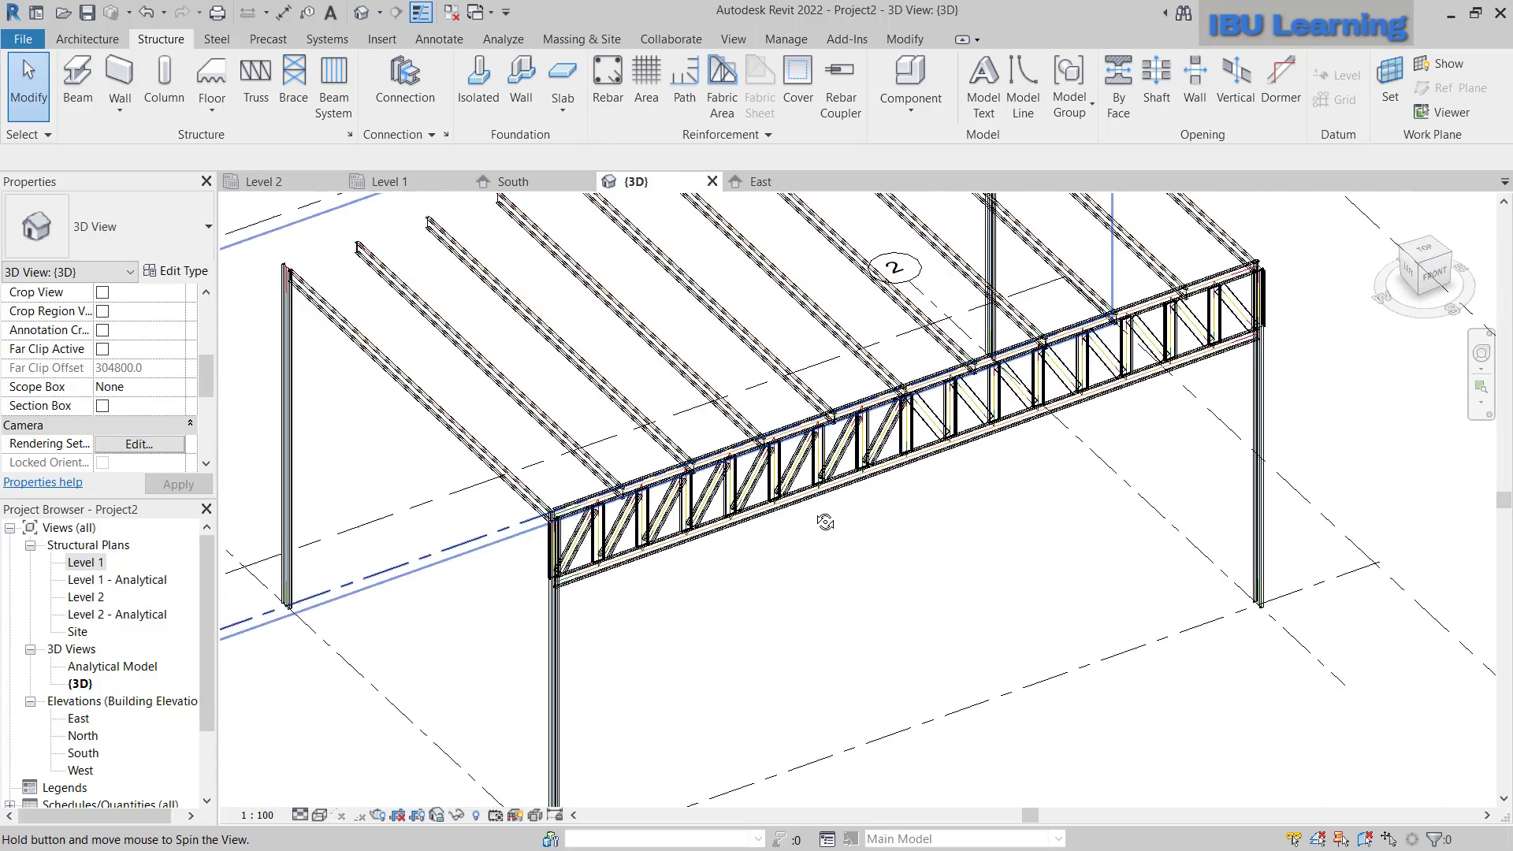
pyautogui.scroll(5, 1189, 404)
pyautogui.moveTo(1189, 404)
pyautogui.keyDown('shift'); pyautogui.mouseDown(button='middle')
pyautogui.moveTo(1130, 385)
pyautogui.moveTo(1196, 386)
pyautogui.mouseUp(button='middle'); pyautogui.keyUp('shift')
pyautogui.scroll(-3, 1194, 385)
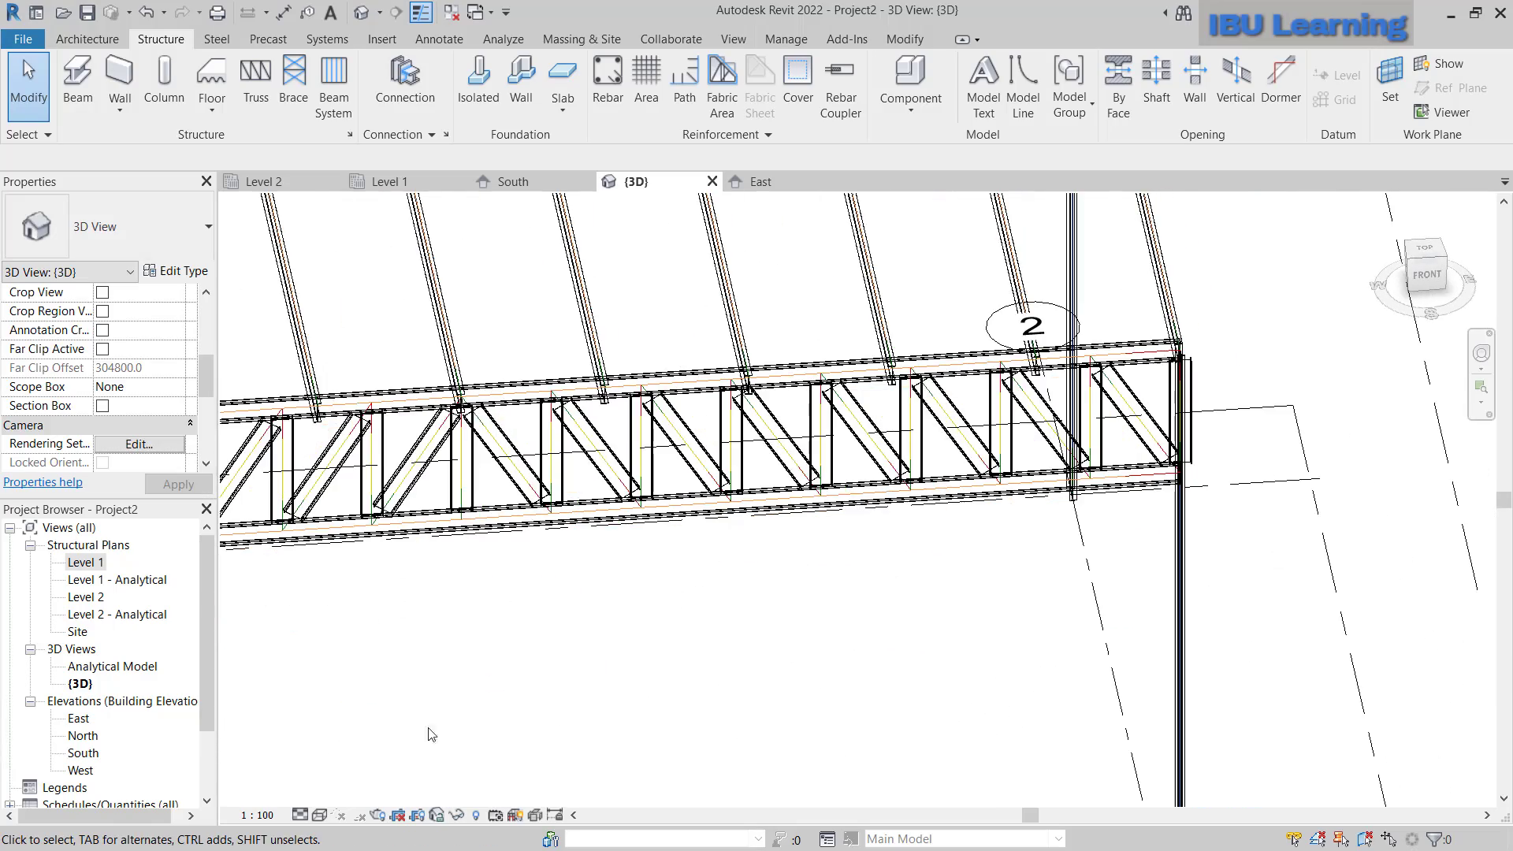
# - Give the 3D view a shaded visual style and inspect the truss's chords and webs up close
pyautogui.click(322, 814)
pyautogui.click(335, 755)
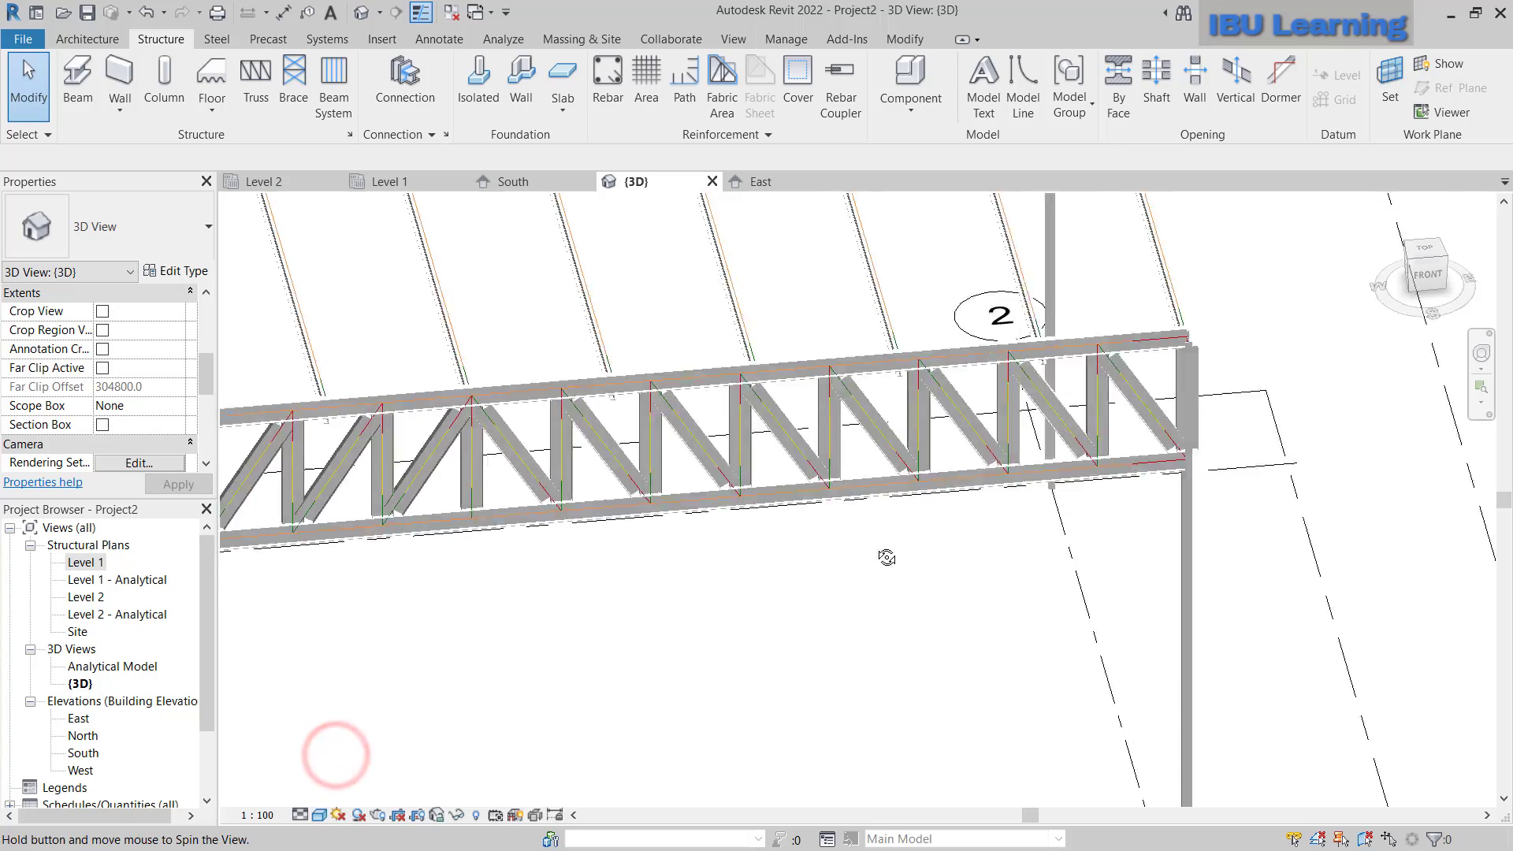
pyautogui.keyDown('shift'); pyautogui.moveTo(887, 557); pyautogui.dragTo(943, 581, button='middle'); pyautogui.keyUp('shift')
pyautogui.scroll(6, 758, 371)
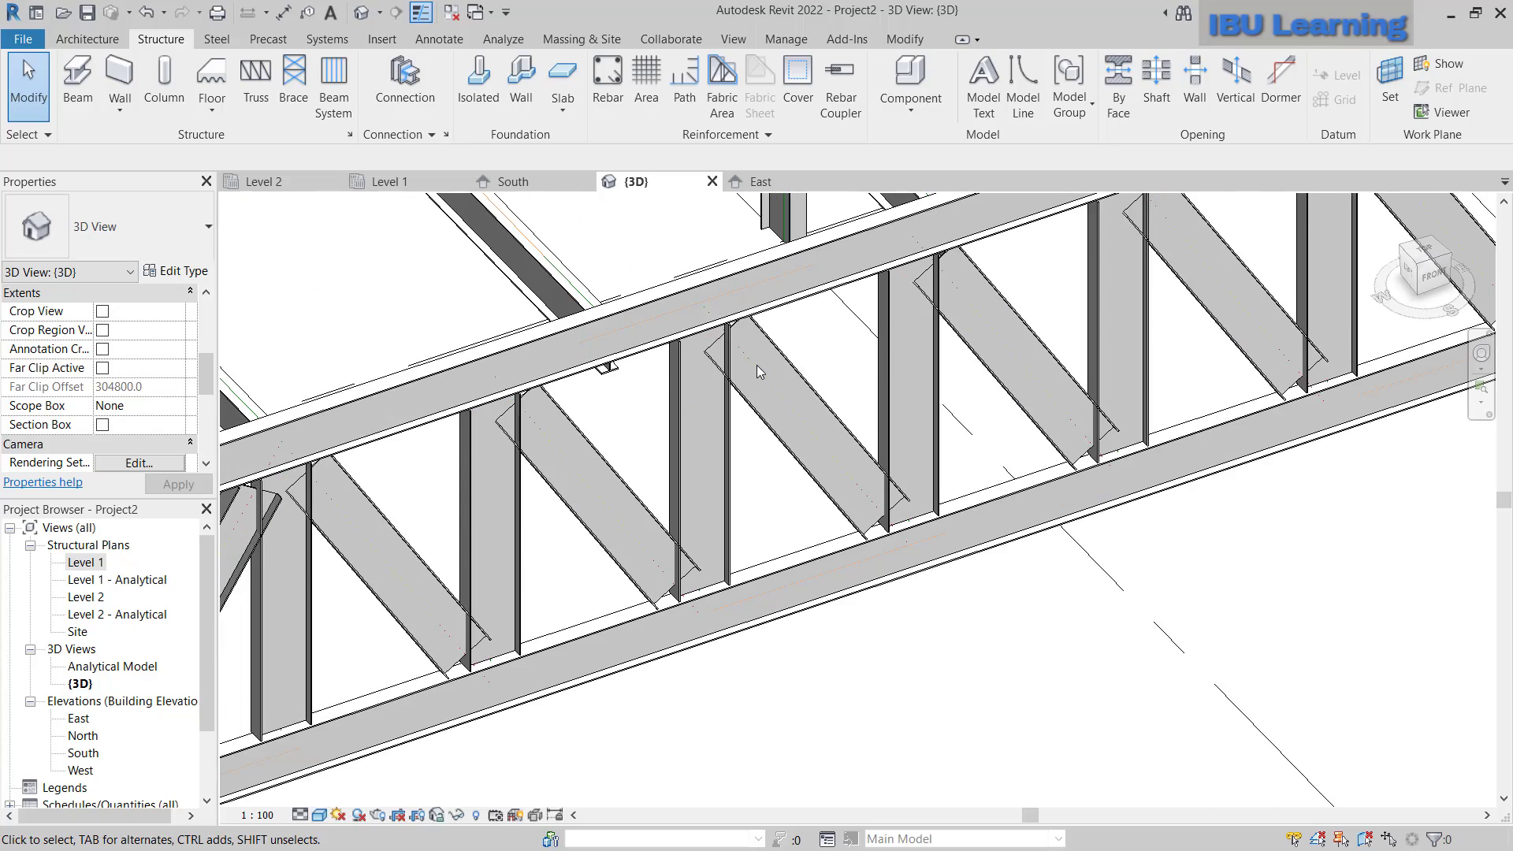
pyautogui.scroll(-5, 759, 370)
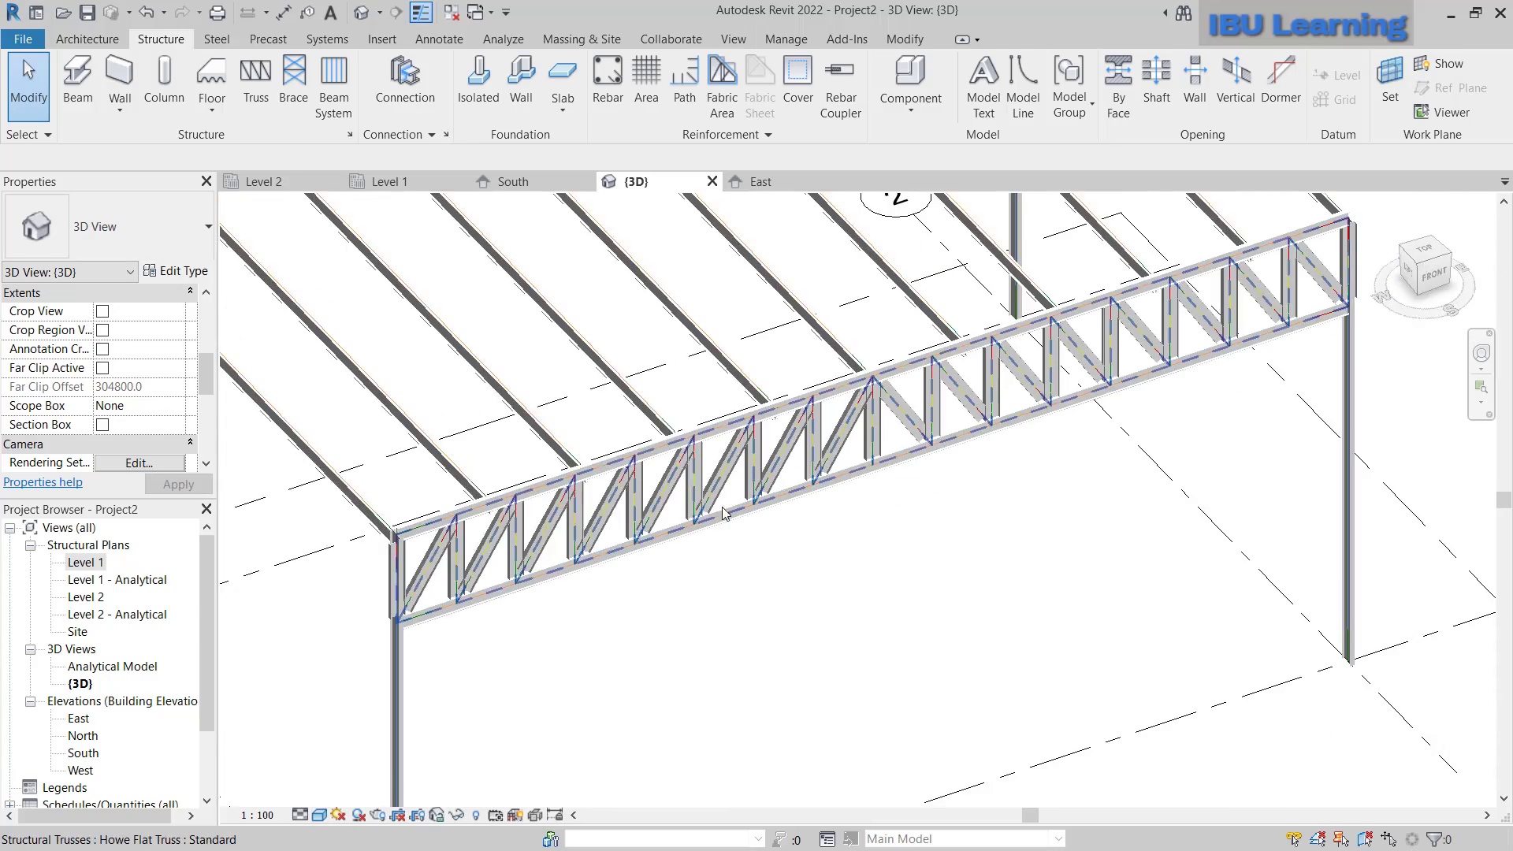
pyautogui.scroll(4, 725, 514)
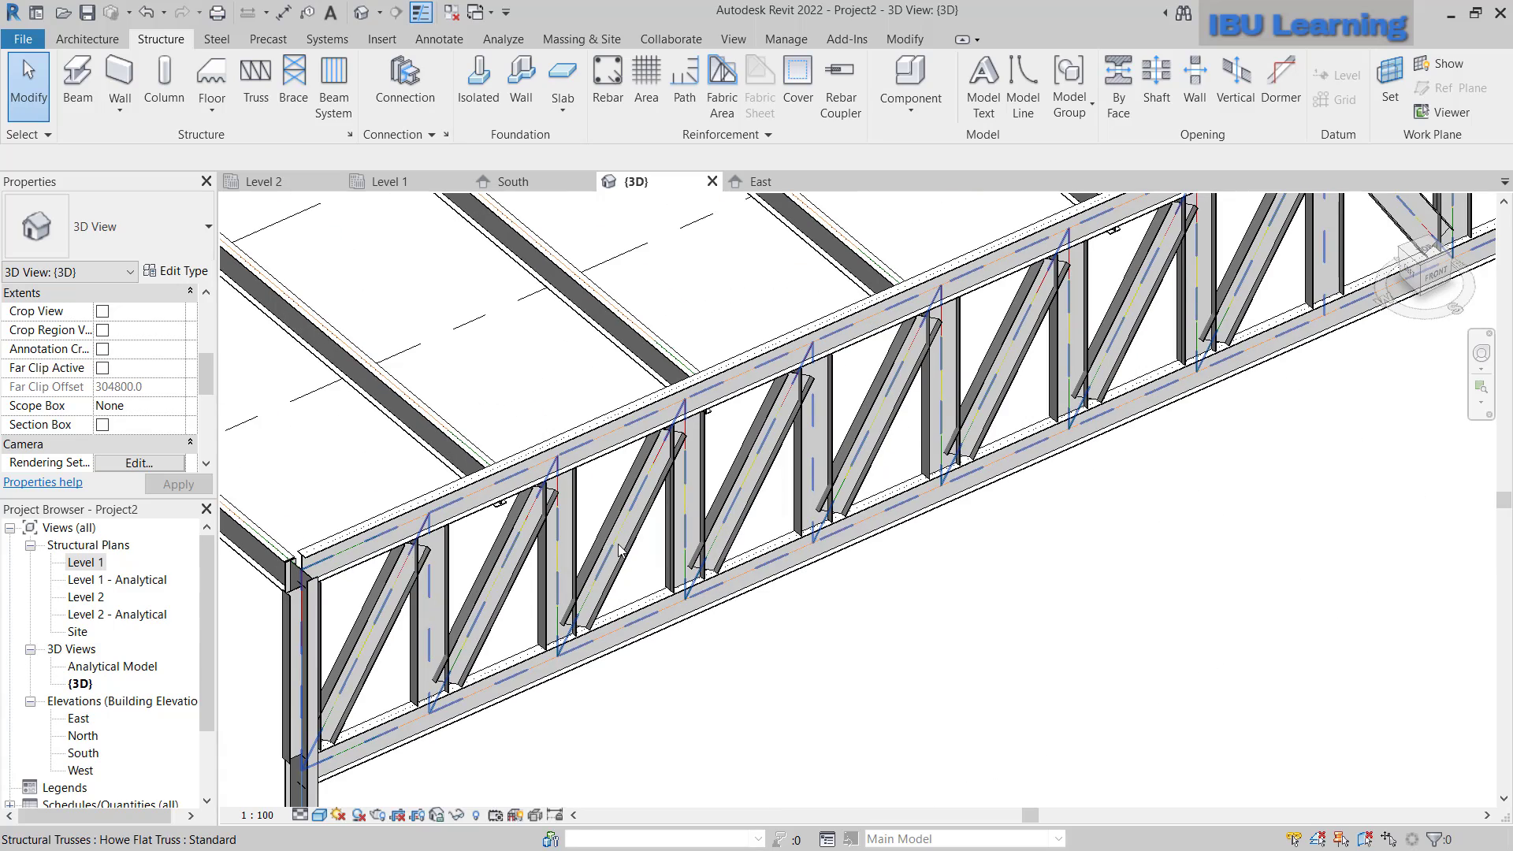
# - Set the grid 4 truss's MaxPanelWidth to 2000
pyautogui.click(615, 542)
pyautogui.scroll(-4, 587, 584)
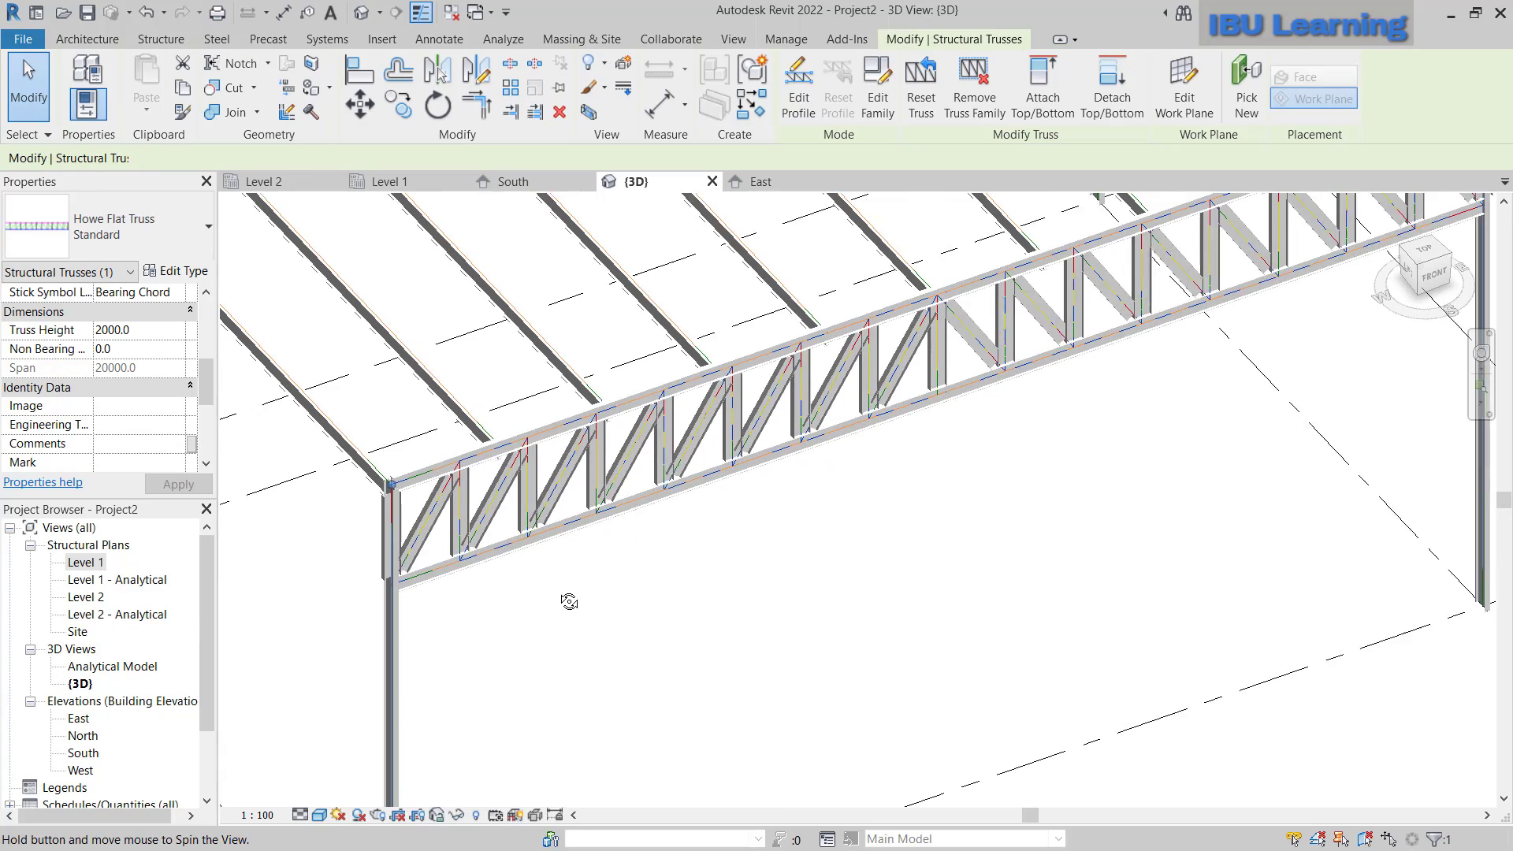
pyautogui.scroll(-2, 617, 461)
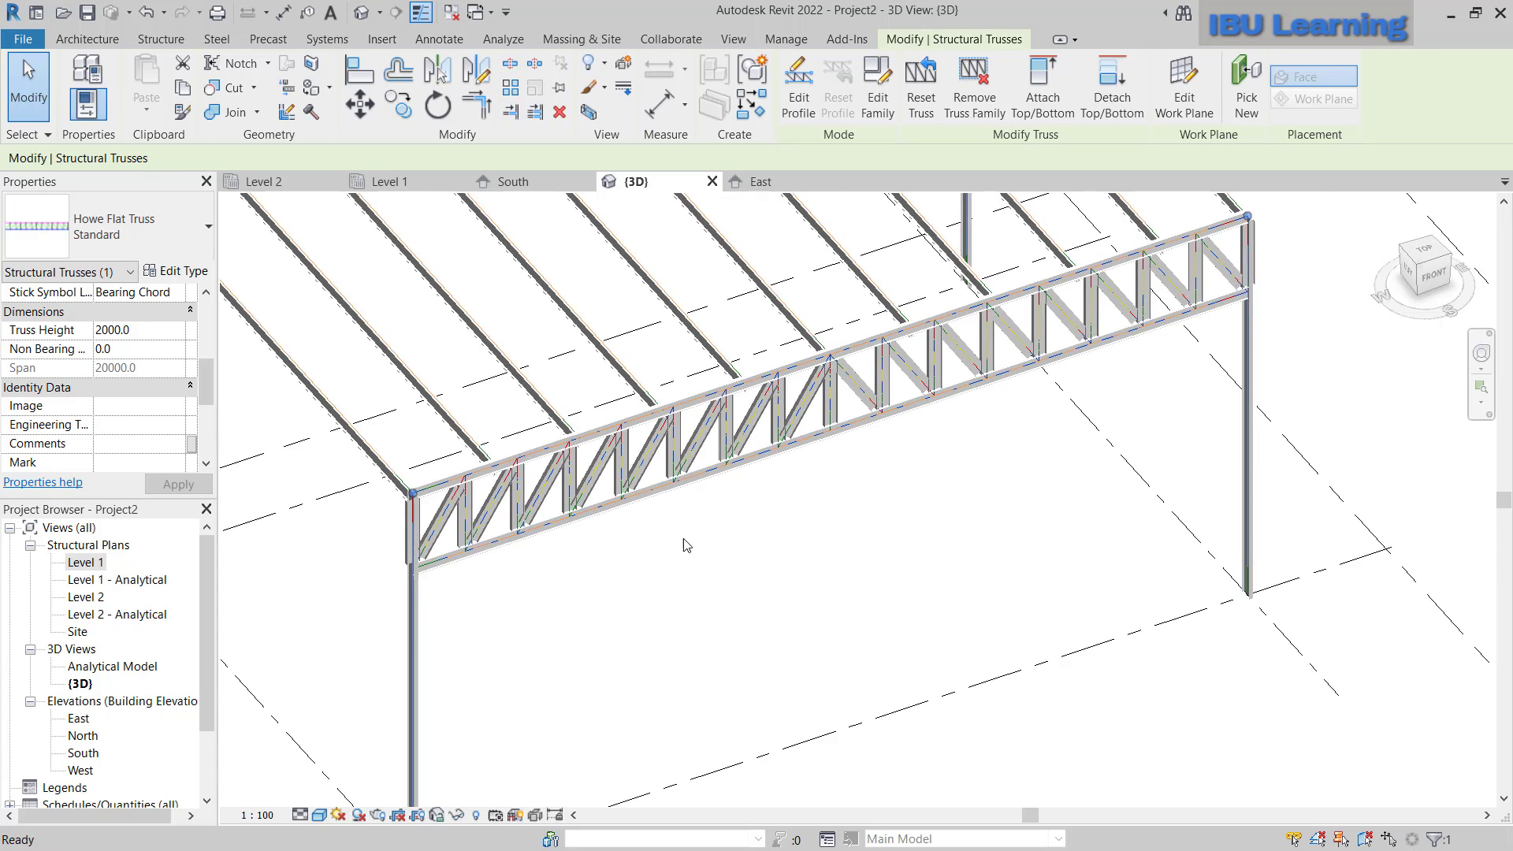
pyautogui.click(686, 543)
pyautogui.click(677, 443)
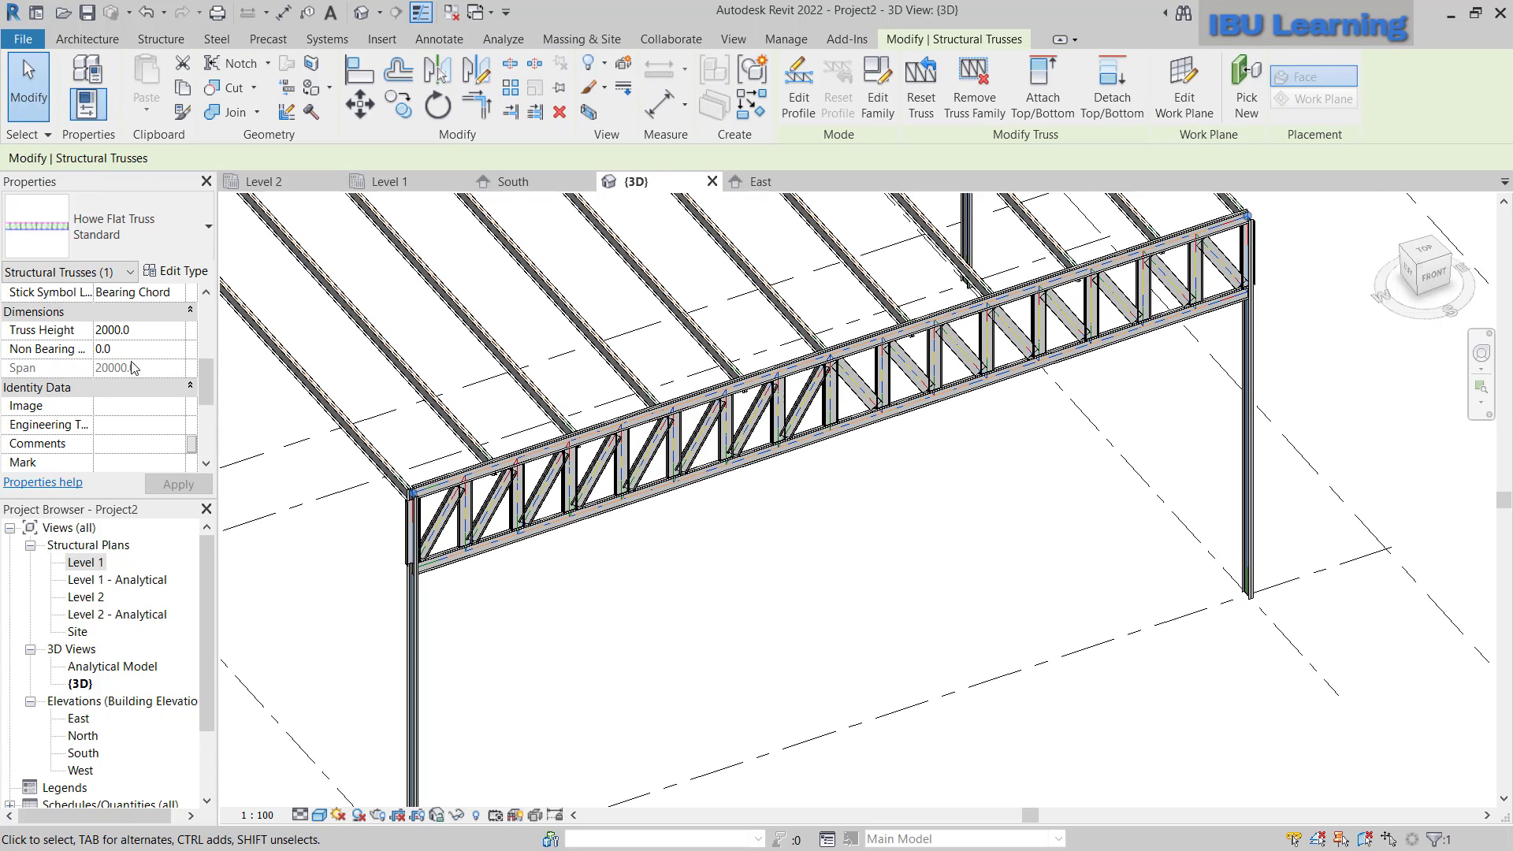
pyautogui.moveTo(207, 378); pyautogui.dragTo(202, 314)
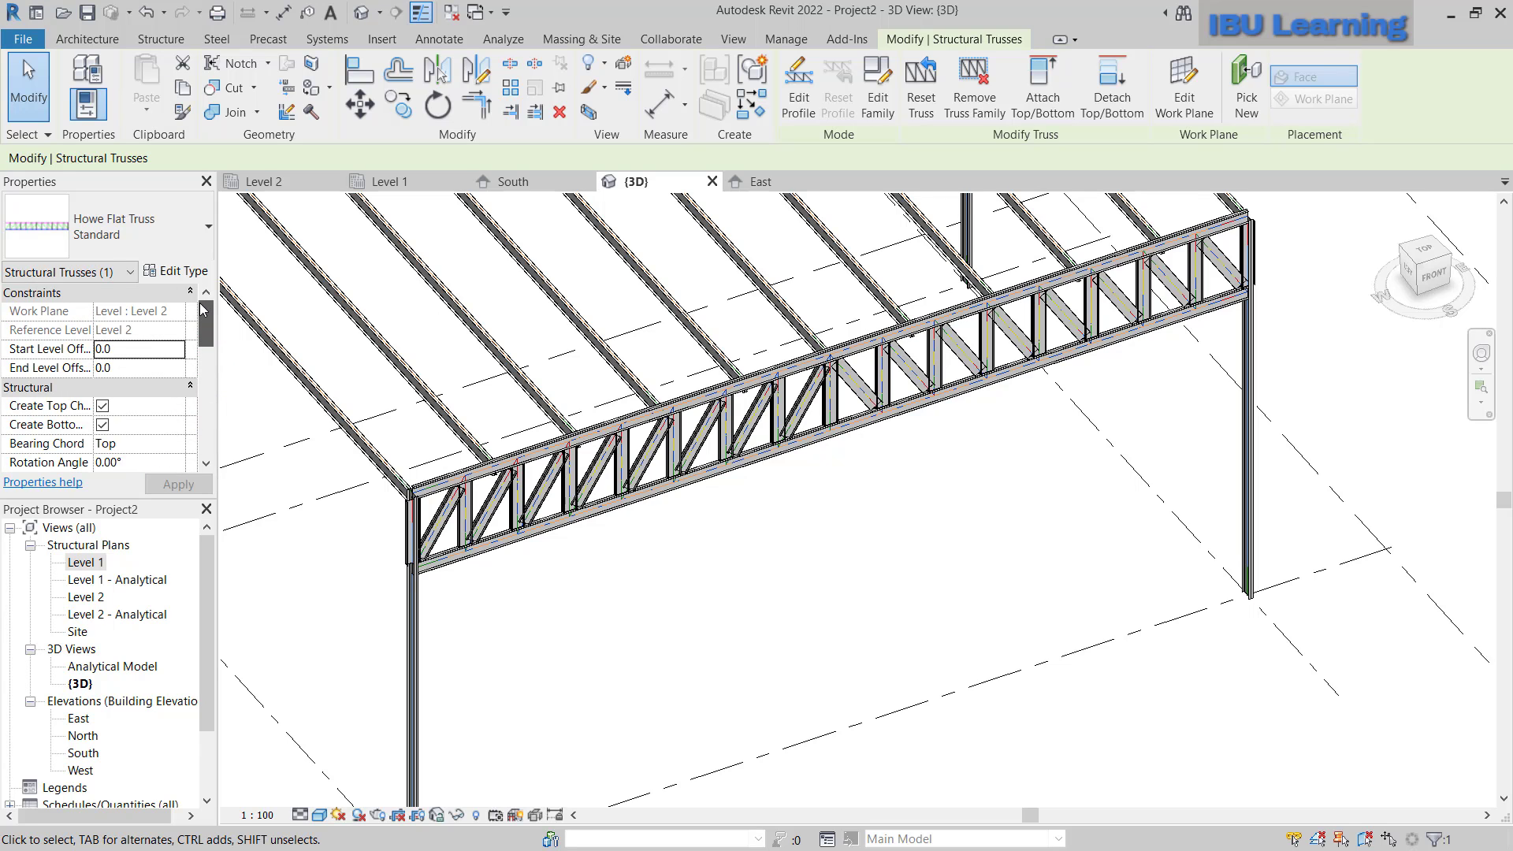
pyautogui.scroll(-3, 150, 407)
pyautogui.scroll(-5, 150, 407)
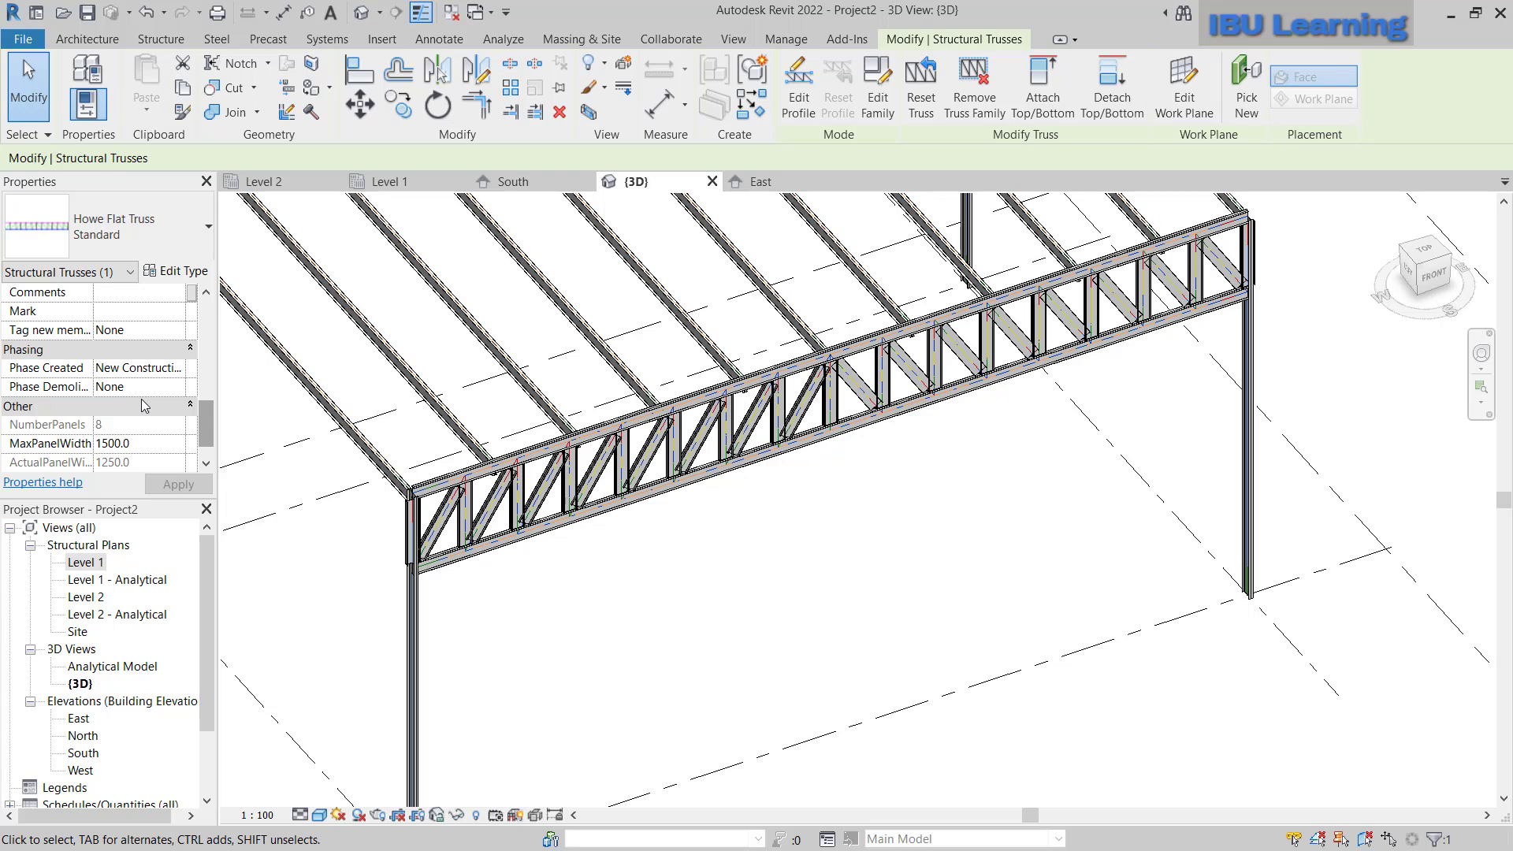
pyautogui.scroll(-2, 100, 451)
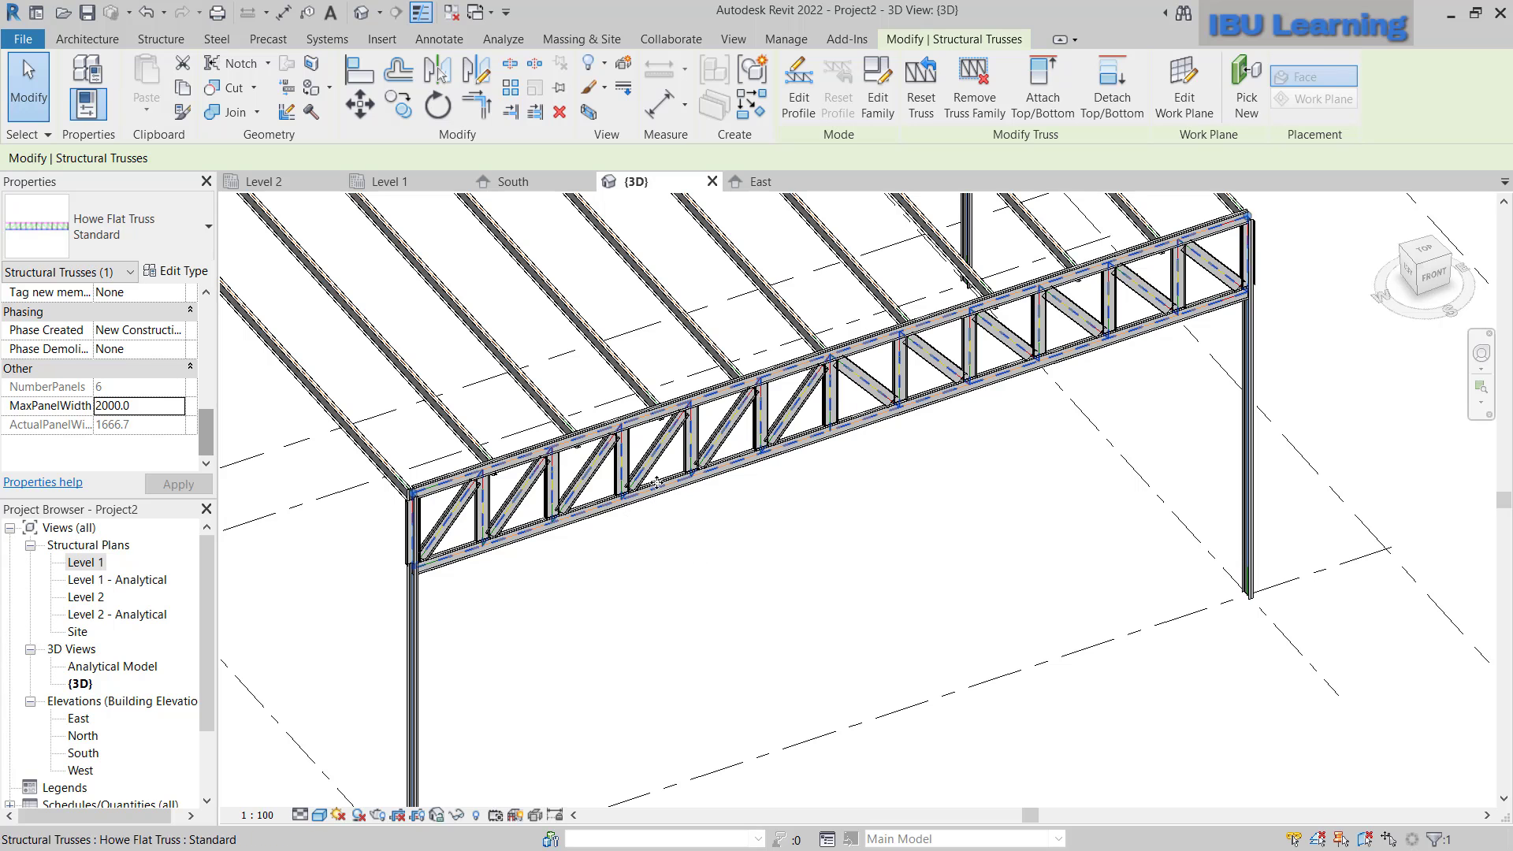
pyautogui.scroll(6, 446, 506)
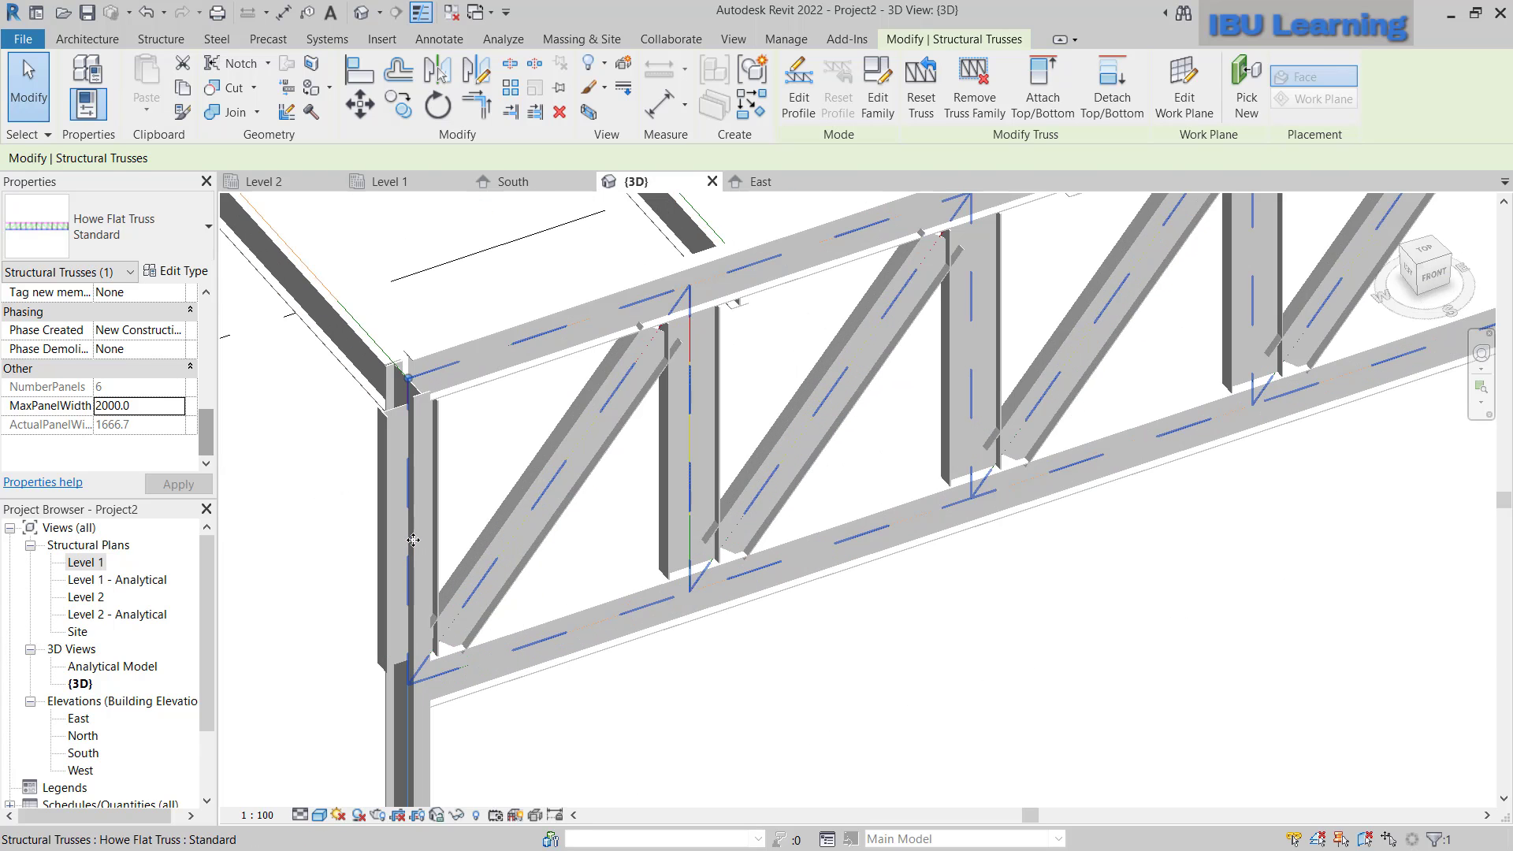
pyautogui.press('Escape')
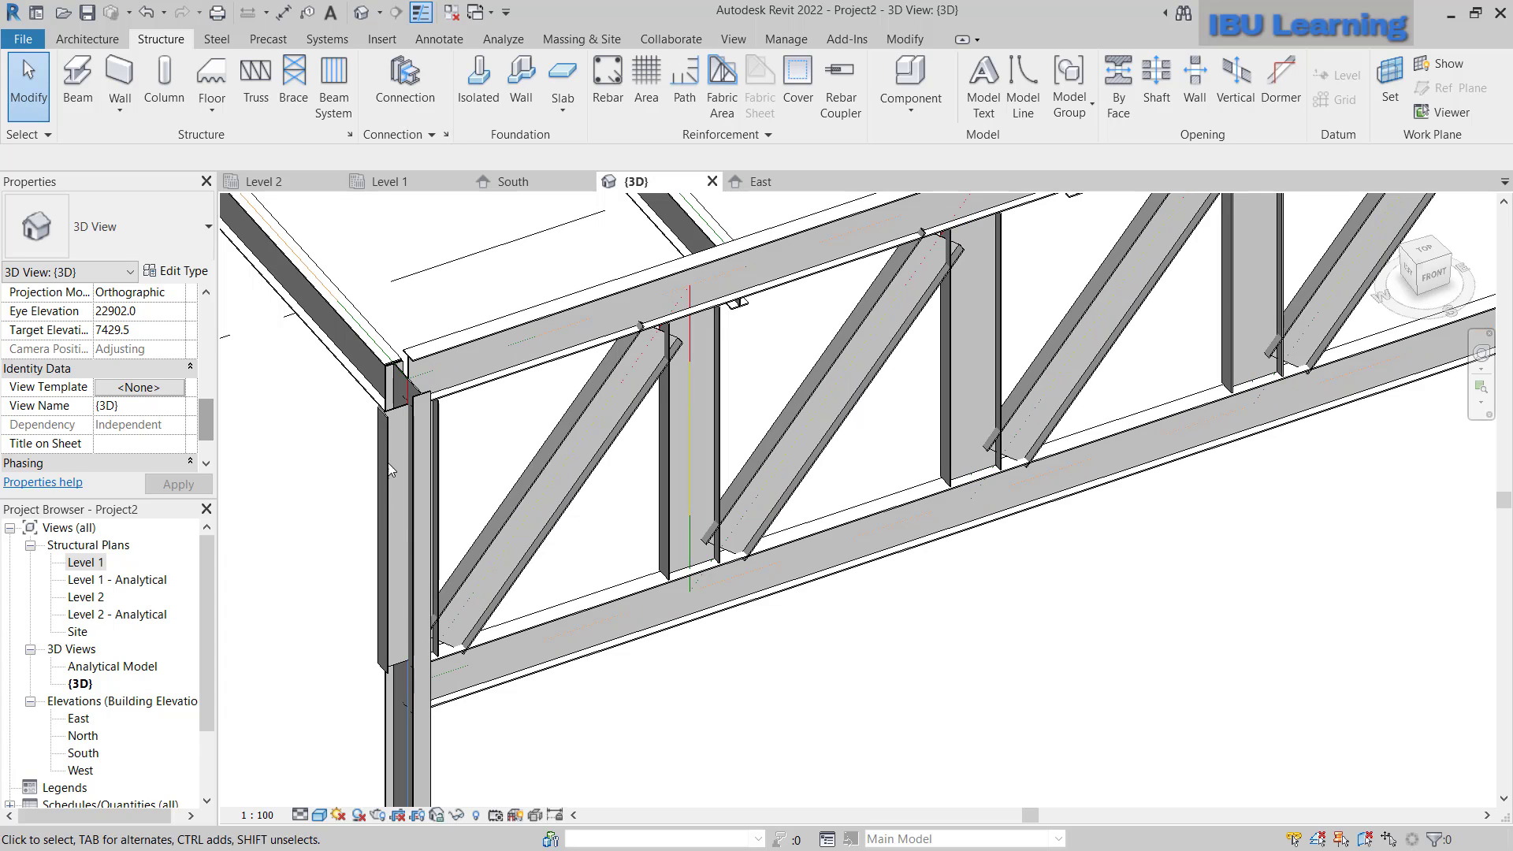
# - Delete the truss's end vertical web that overlaps the column at the grid 1 end
pyautogui.scroll(5, 404, 438)
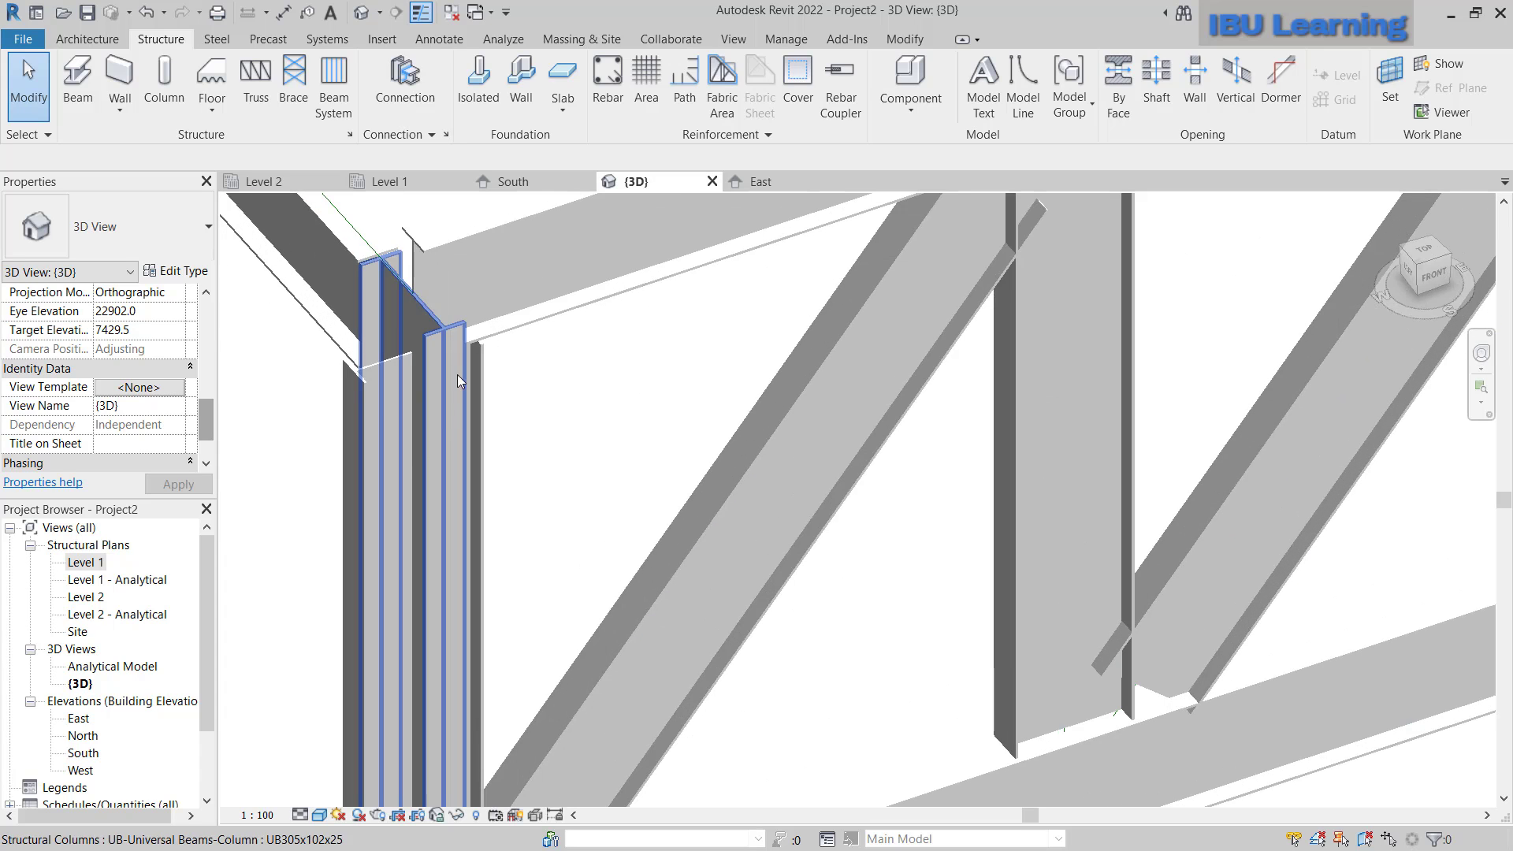
pyautogui.moveTo(492, 386); pyautogui.dragTo(497, 435, button='middle')
pyautogui.scroll(-4, 436, 645)
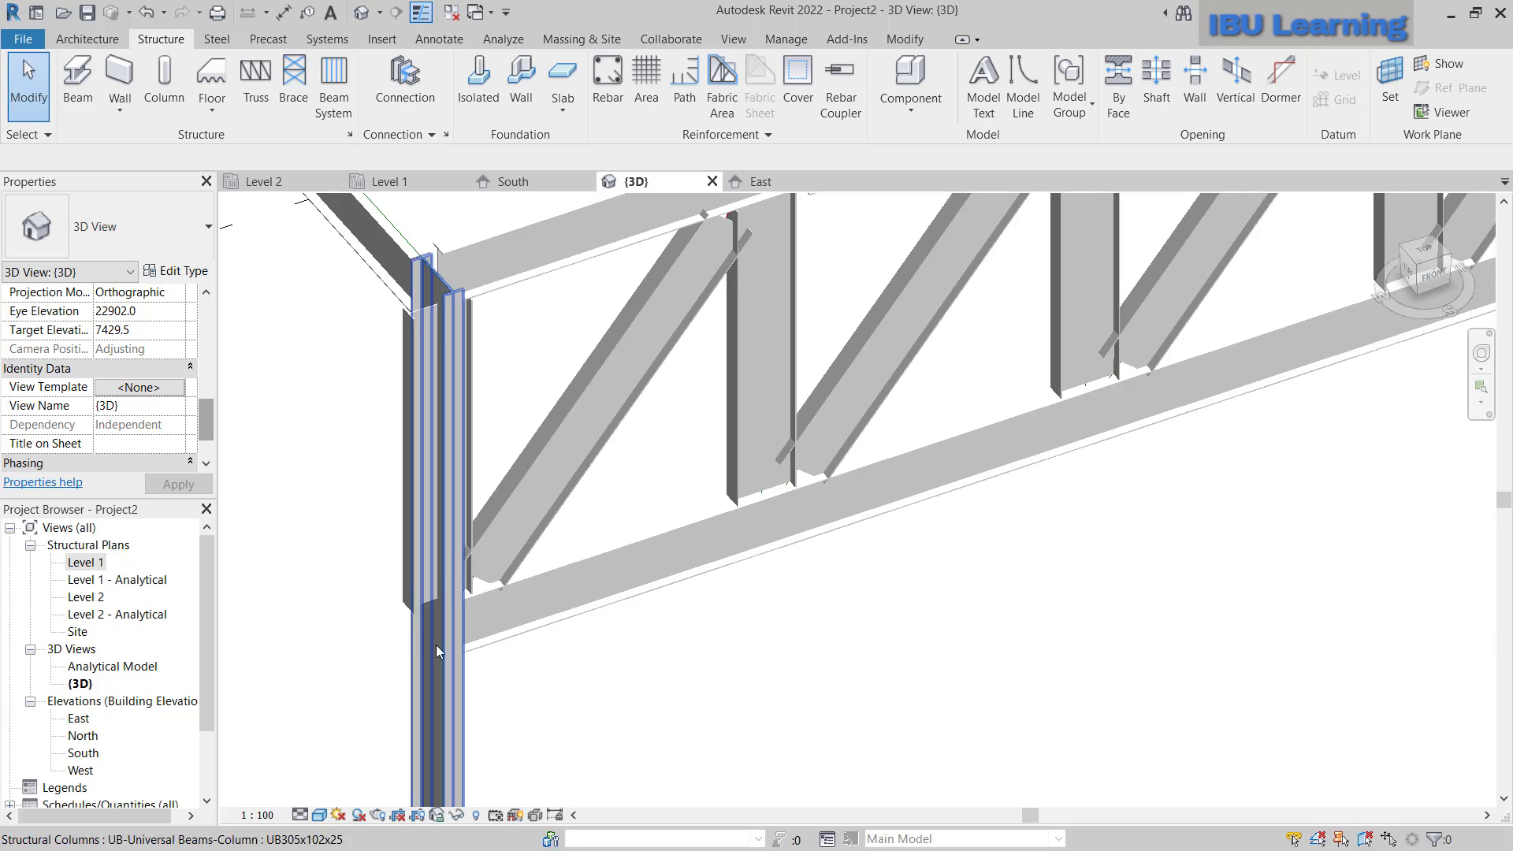
pyautogui.scroll(6, 436, 655)
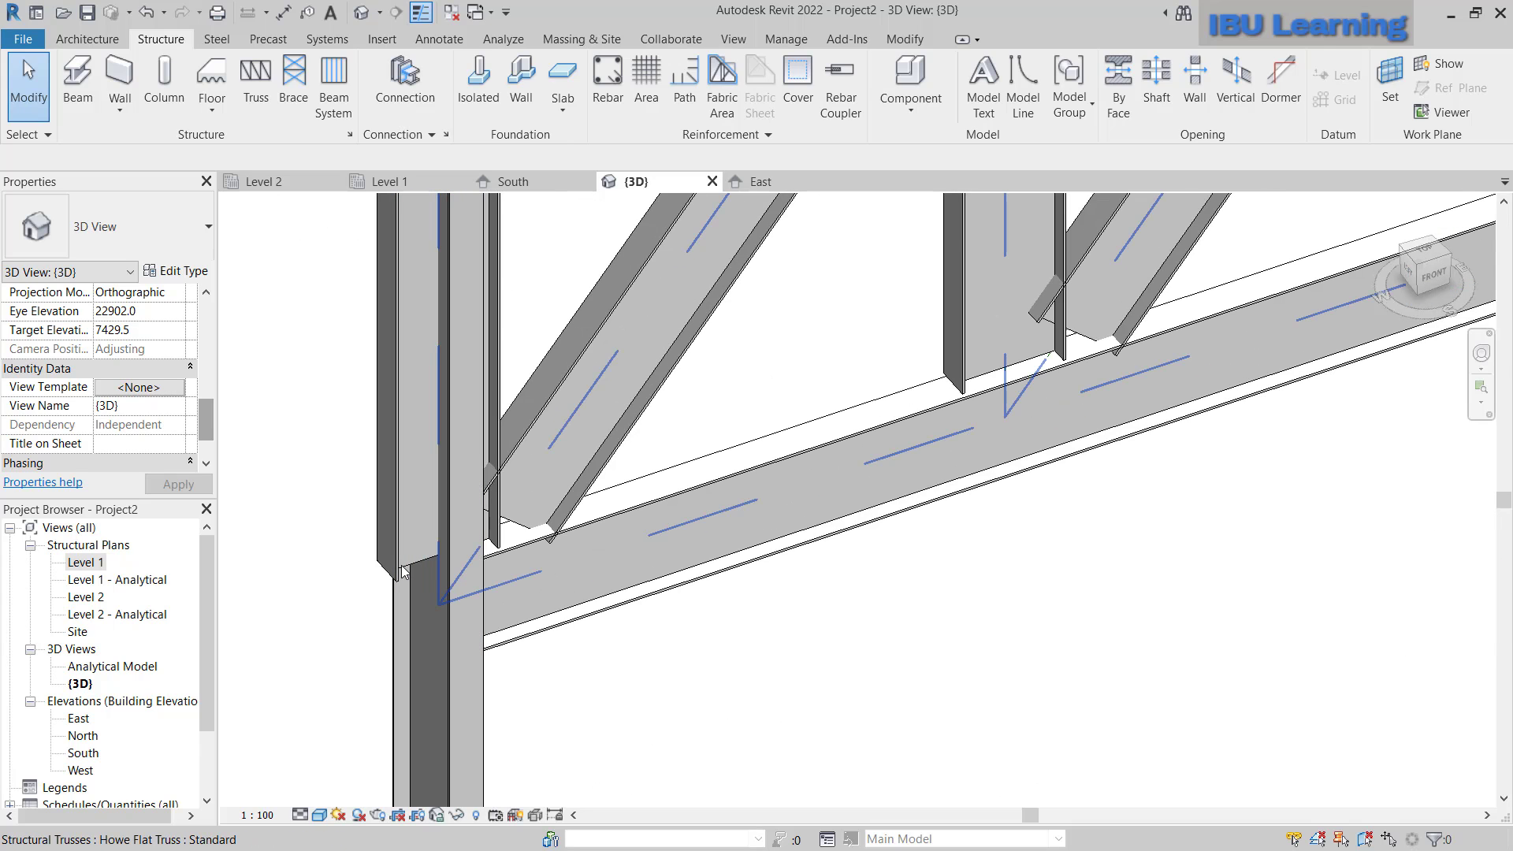
pyautogui.scroll(-4, 400, 578)
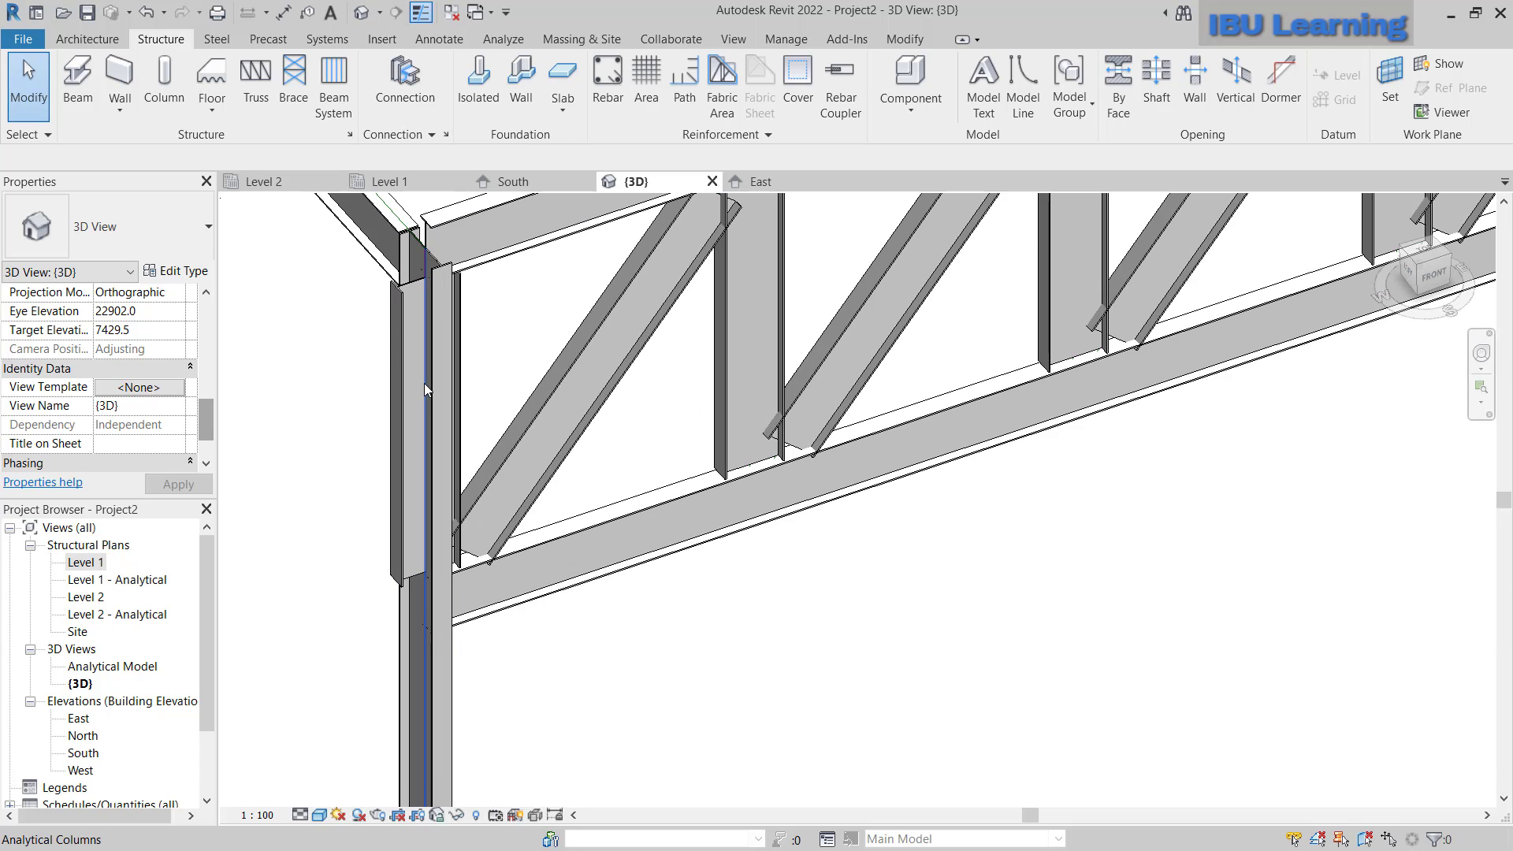
pyautogui.scroll(3, 397, 345)
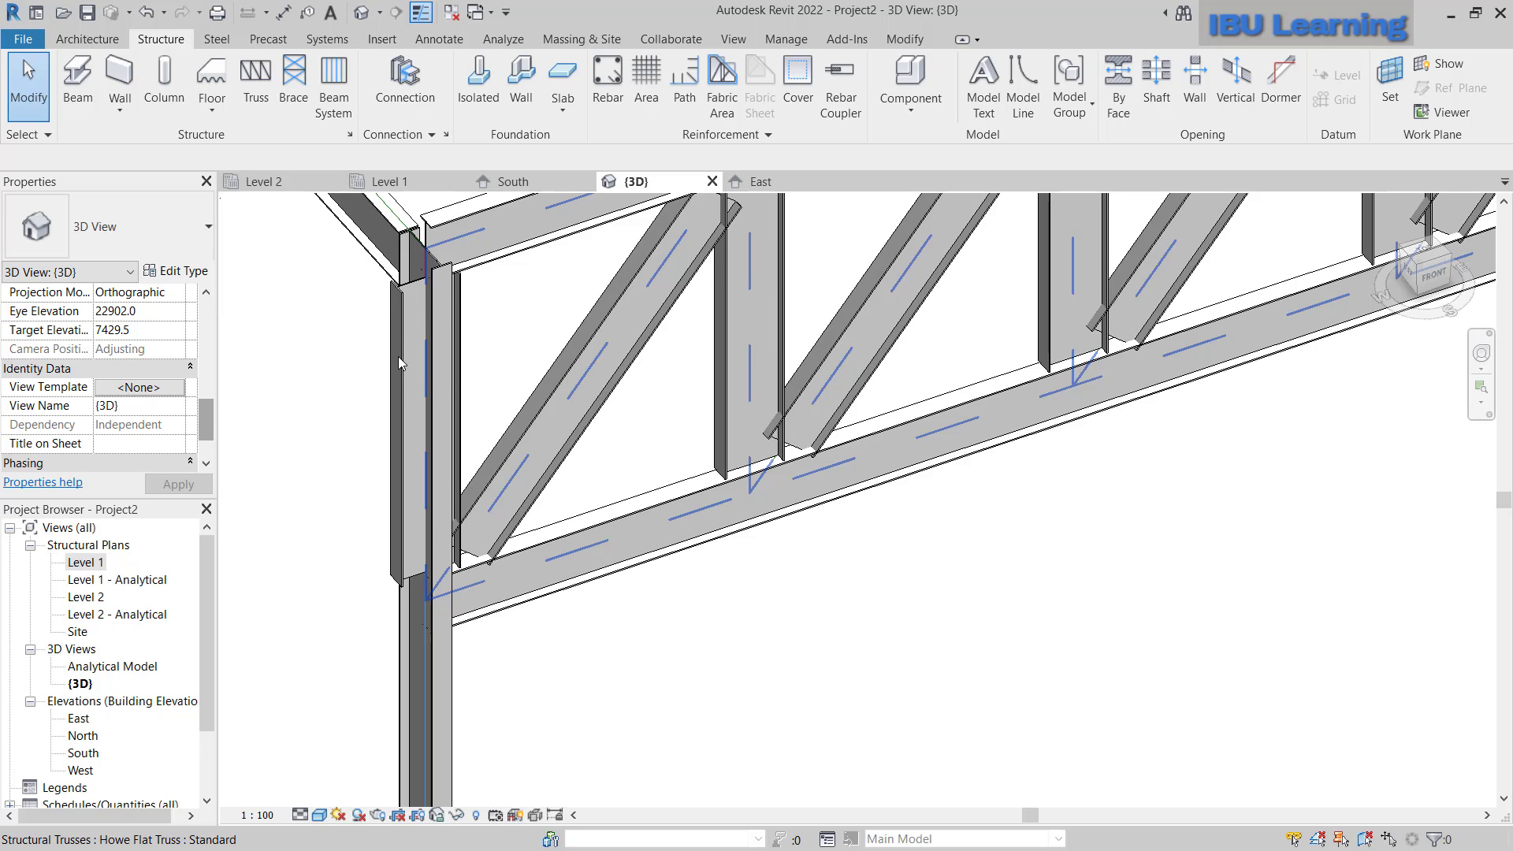
pyautogui.click(400, 354)
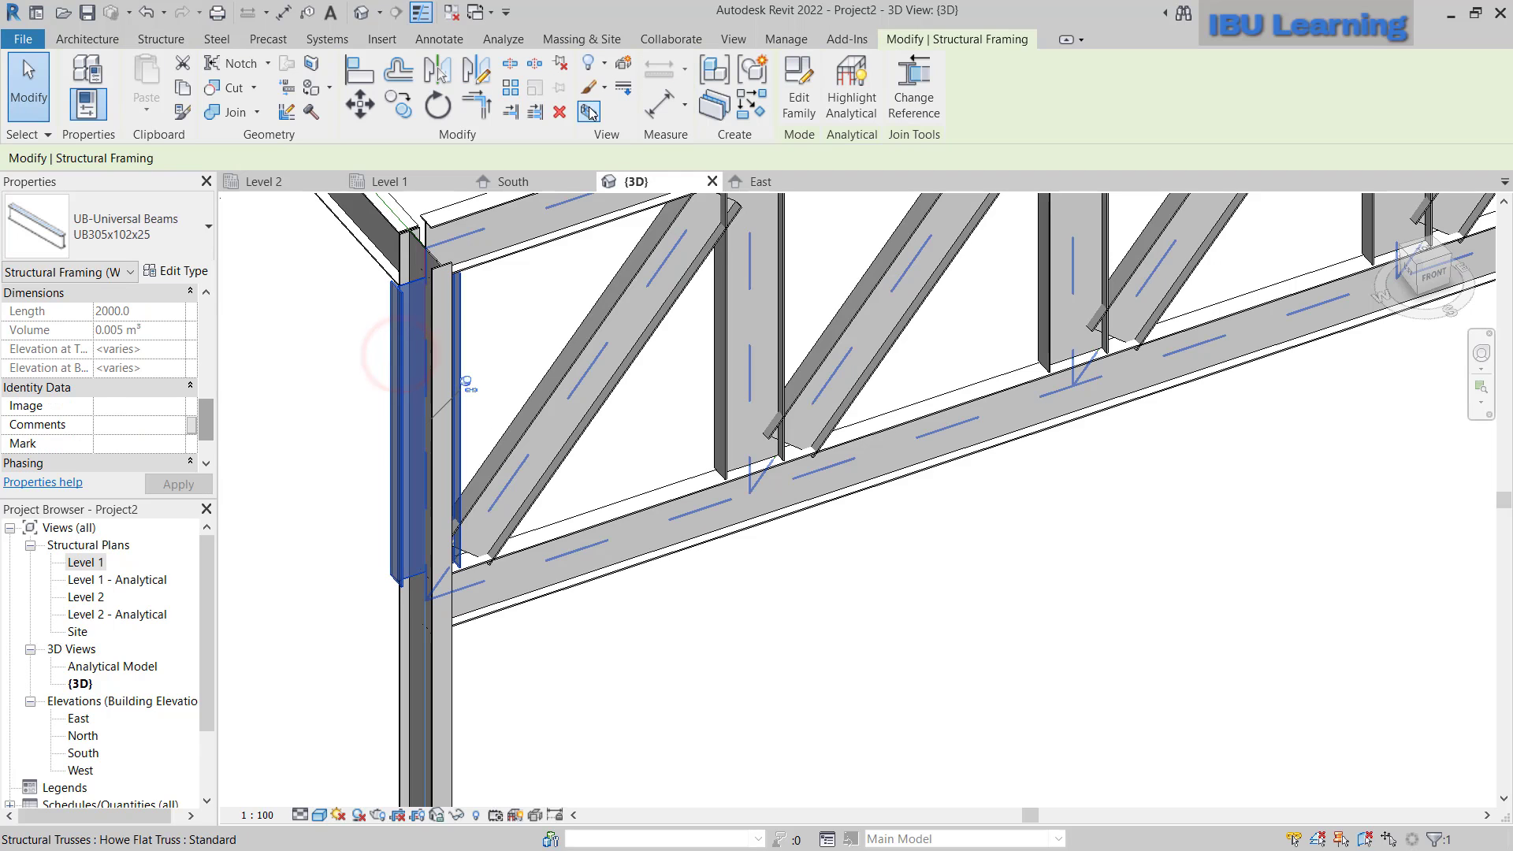
pyautogui.press('Delete')
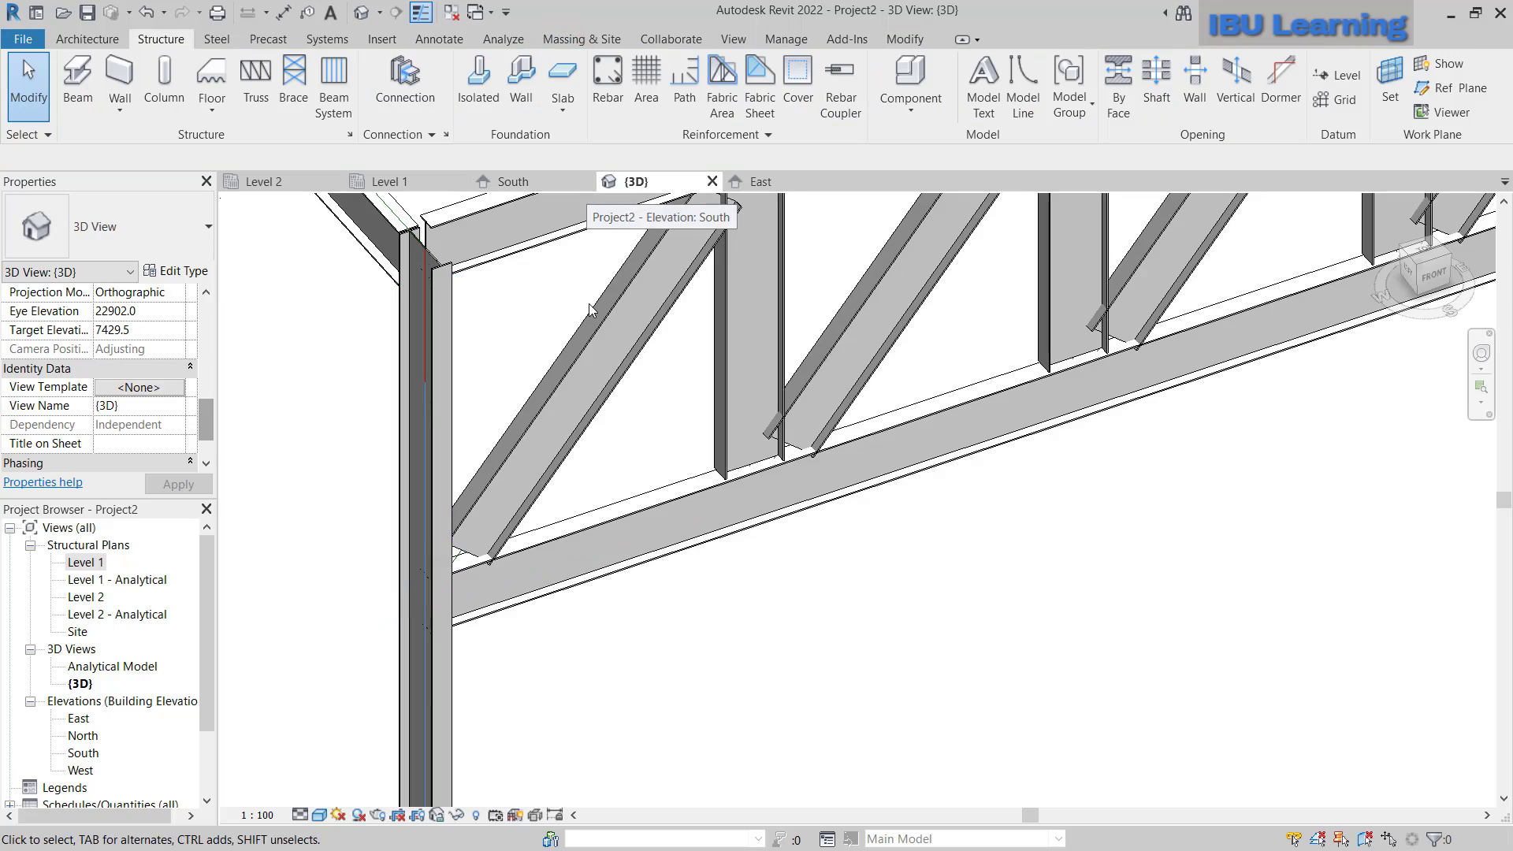
# - Unpin and delete the end vertical web that overlaps the column at the truss's opposite end, near grid 2
pyautogui.scroll(-5, 284, 523)
pyautogui.keyDown('shift'); pyautogui.moveTo(284, 523); pyautogui.dragTo(719, 513, button='middle'); pyautogui.keyUp('shift')
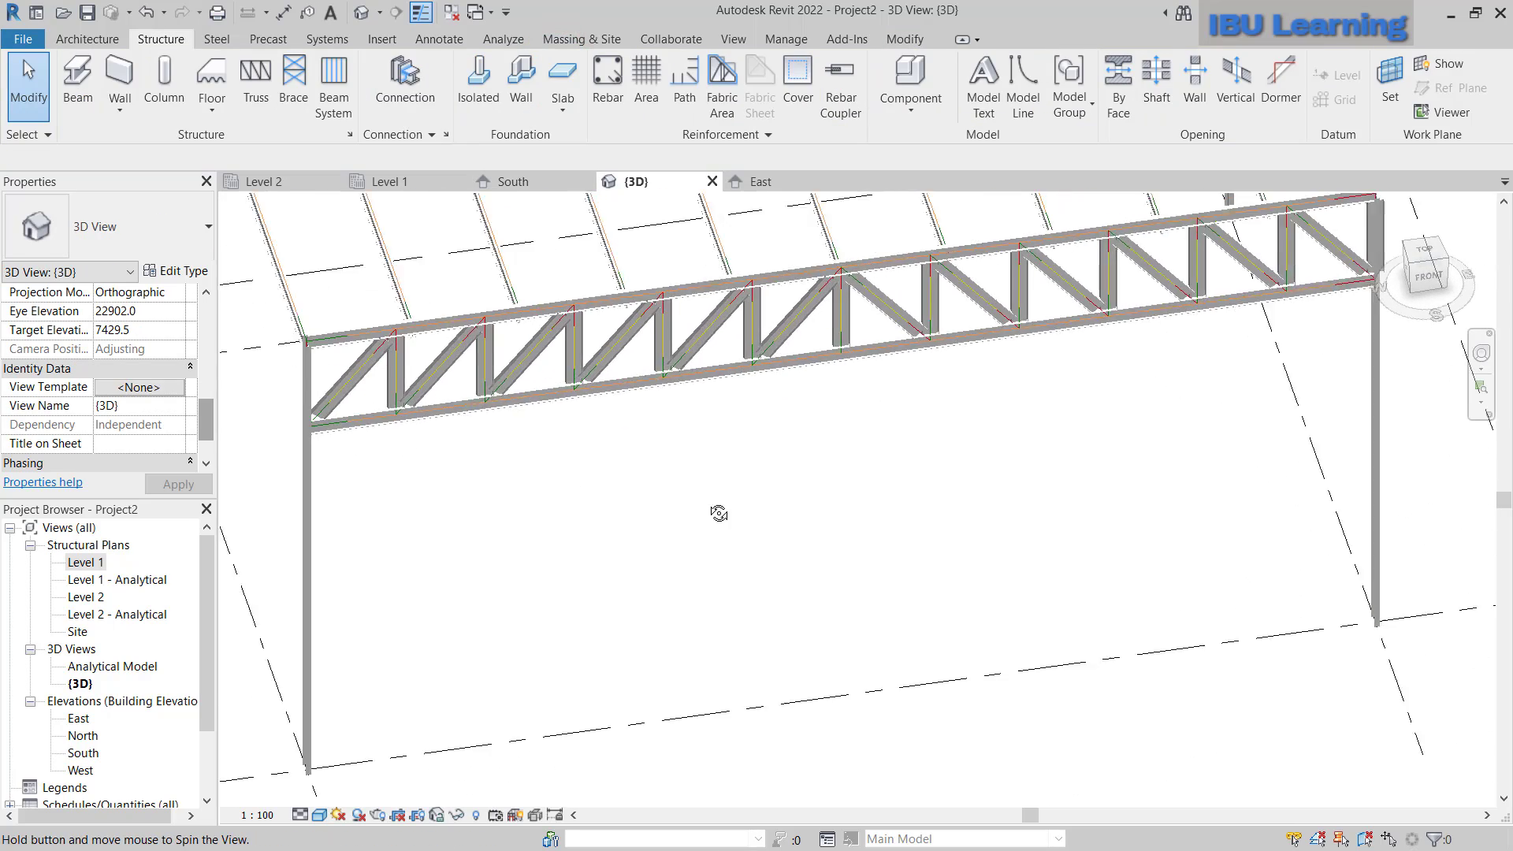
pyautogui.scroll(6, 983, 331)
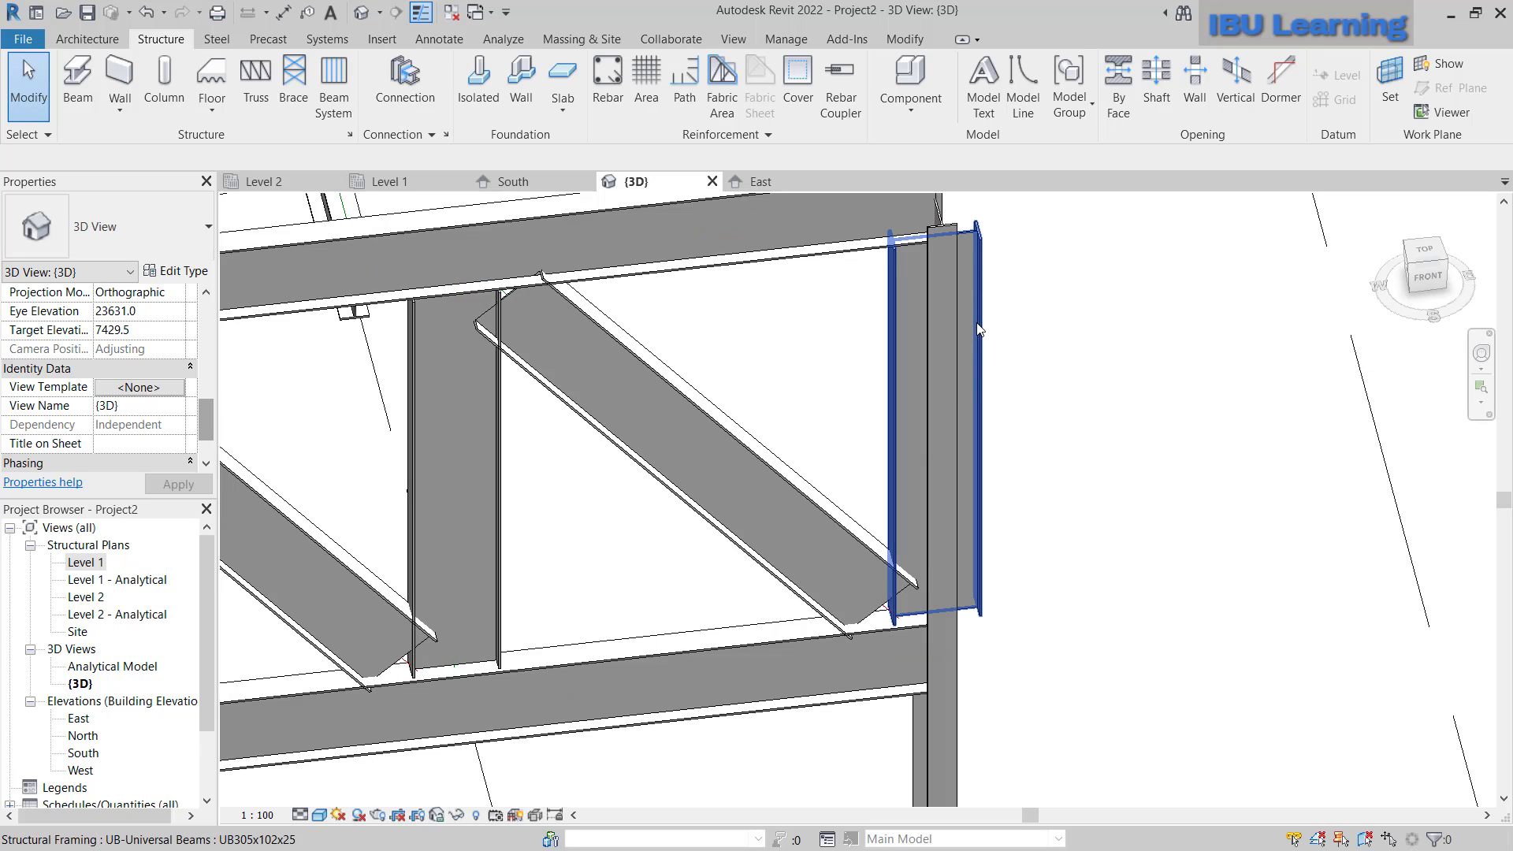
pyautogui.click(977, 326)
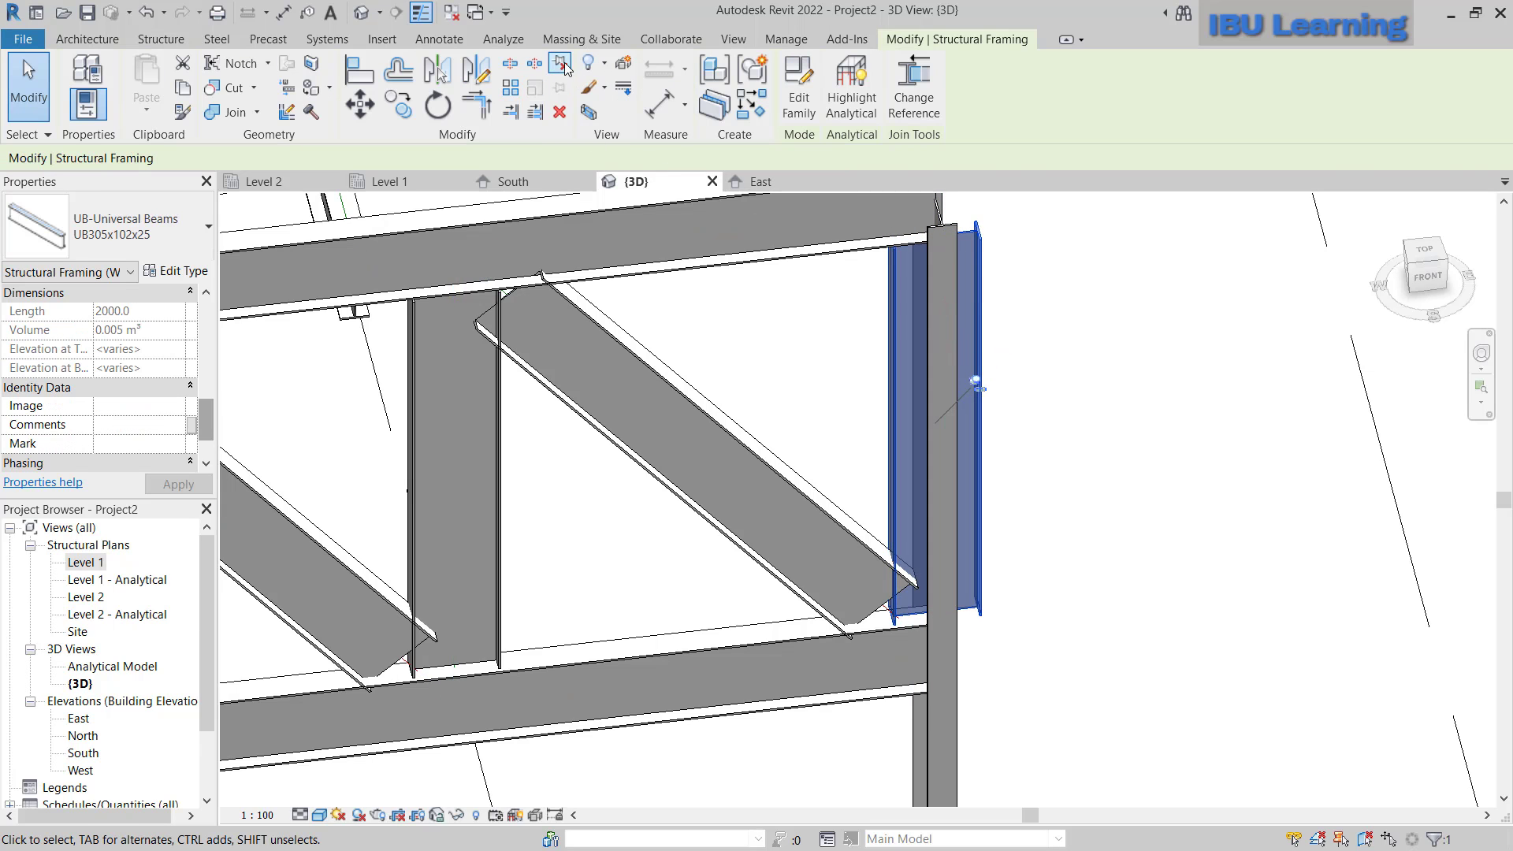
pyautogui.click(564, 67)
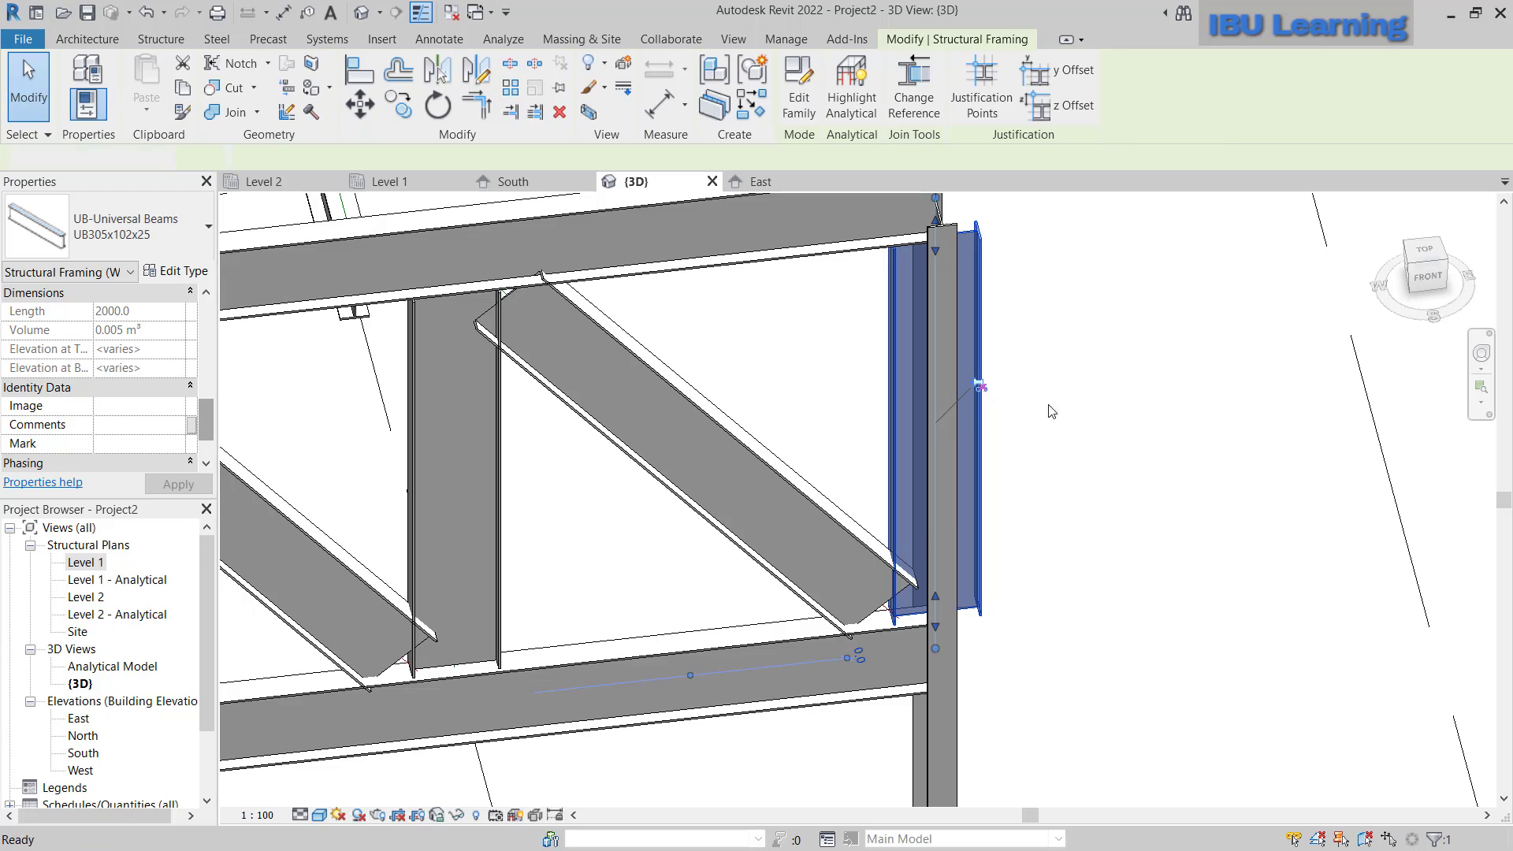
pyautogui.click(1096, 461)
# - Set the Howe Flat Truss type's diagonal web structural framing type to UB-Universal Beams:UB127x76x13
pyautogui.scroll(-5, 1096, 461)
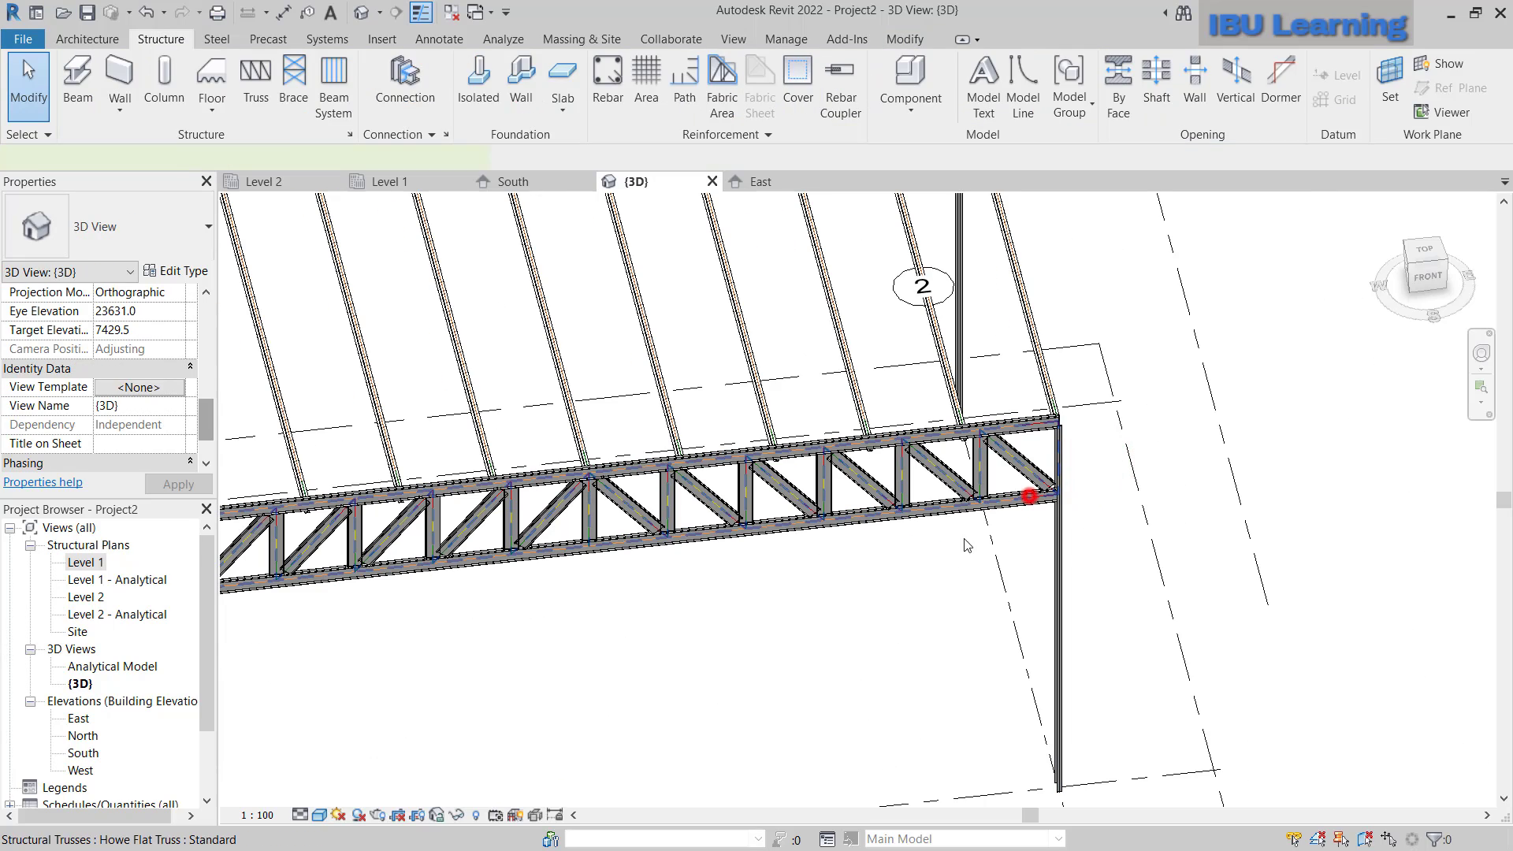
pyautogui.click(1029, 496)
pyautogui.keyDown('shift'); pyautogui.moveTo(763, 527); pyautogui.dragTo(844, 521, button='middle'); pyautogui.keyUp('shift')
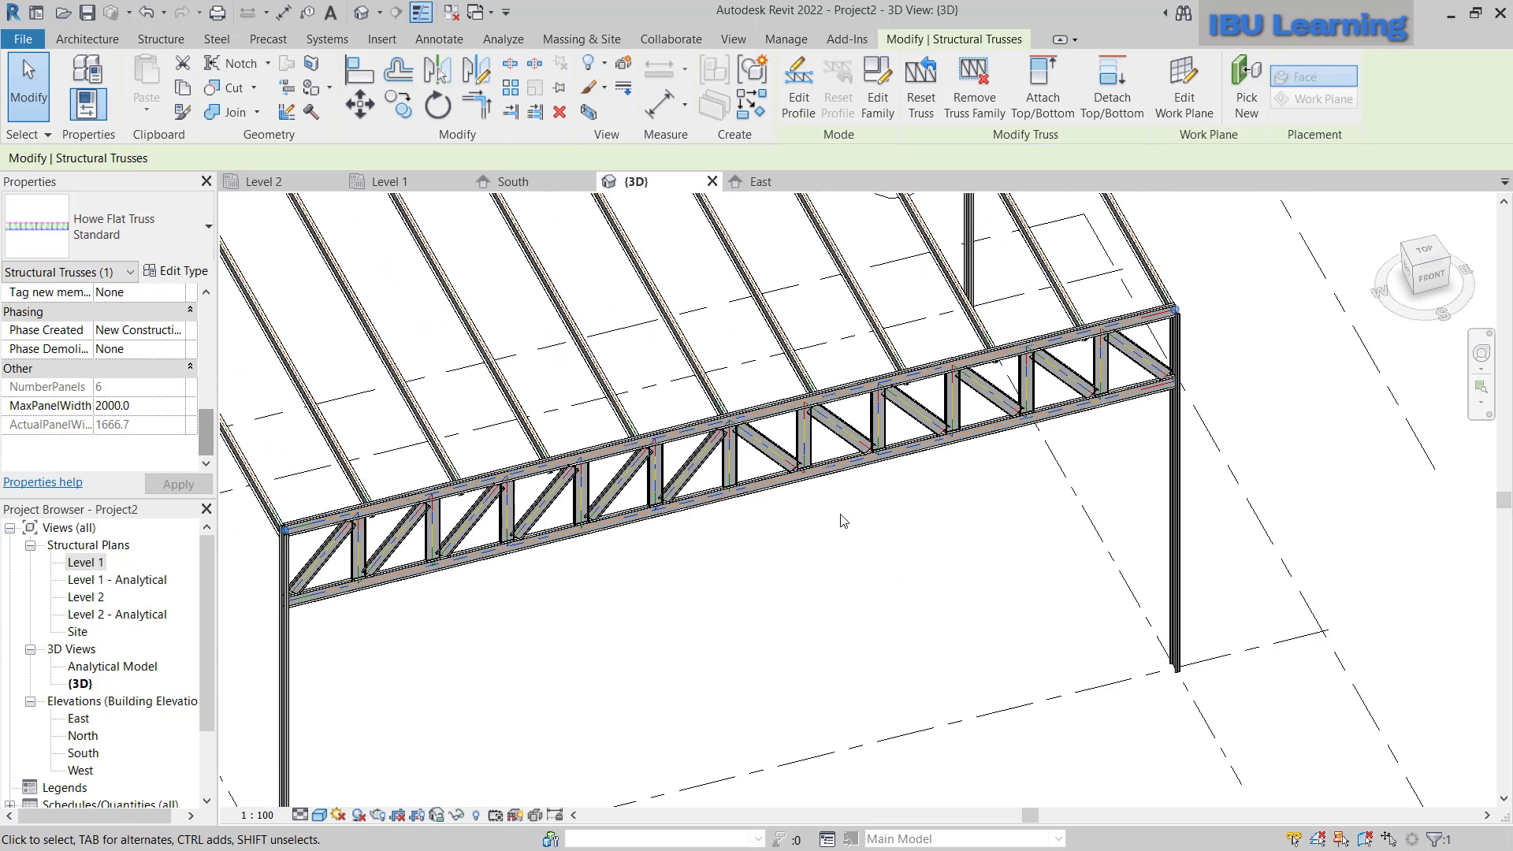
pyautogui.scroll(-5, 844, 521)
pyautogui.scroll(10, 867, 473)
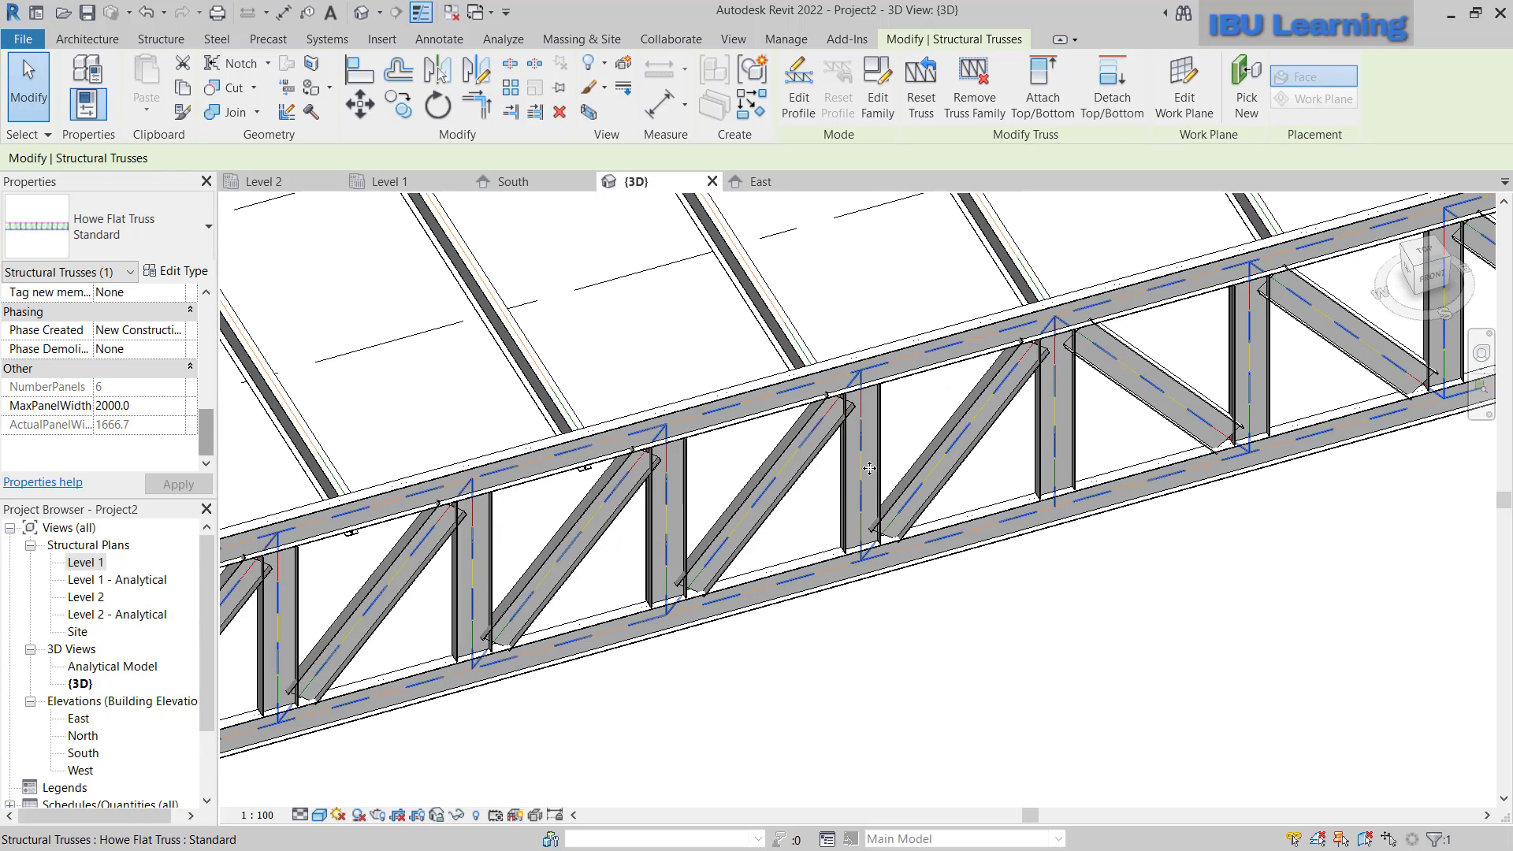
pyautogui.press('Escape')
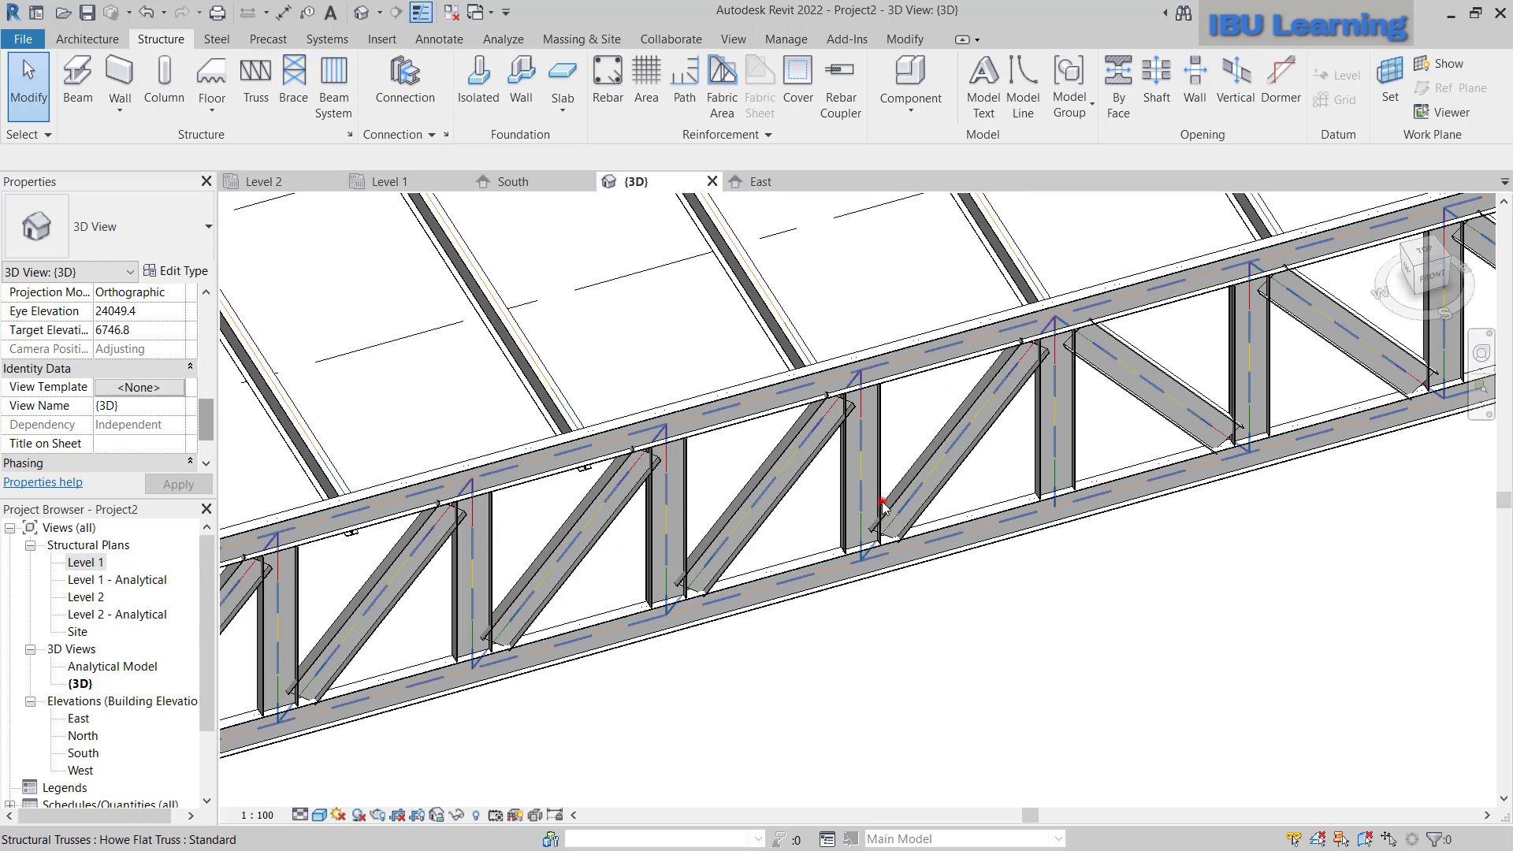
pyautogui.click(883, 505)
pyautogui.scroll(3, 761, 522)
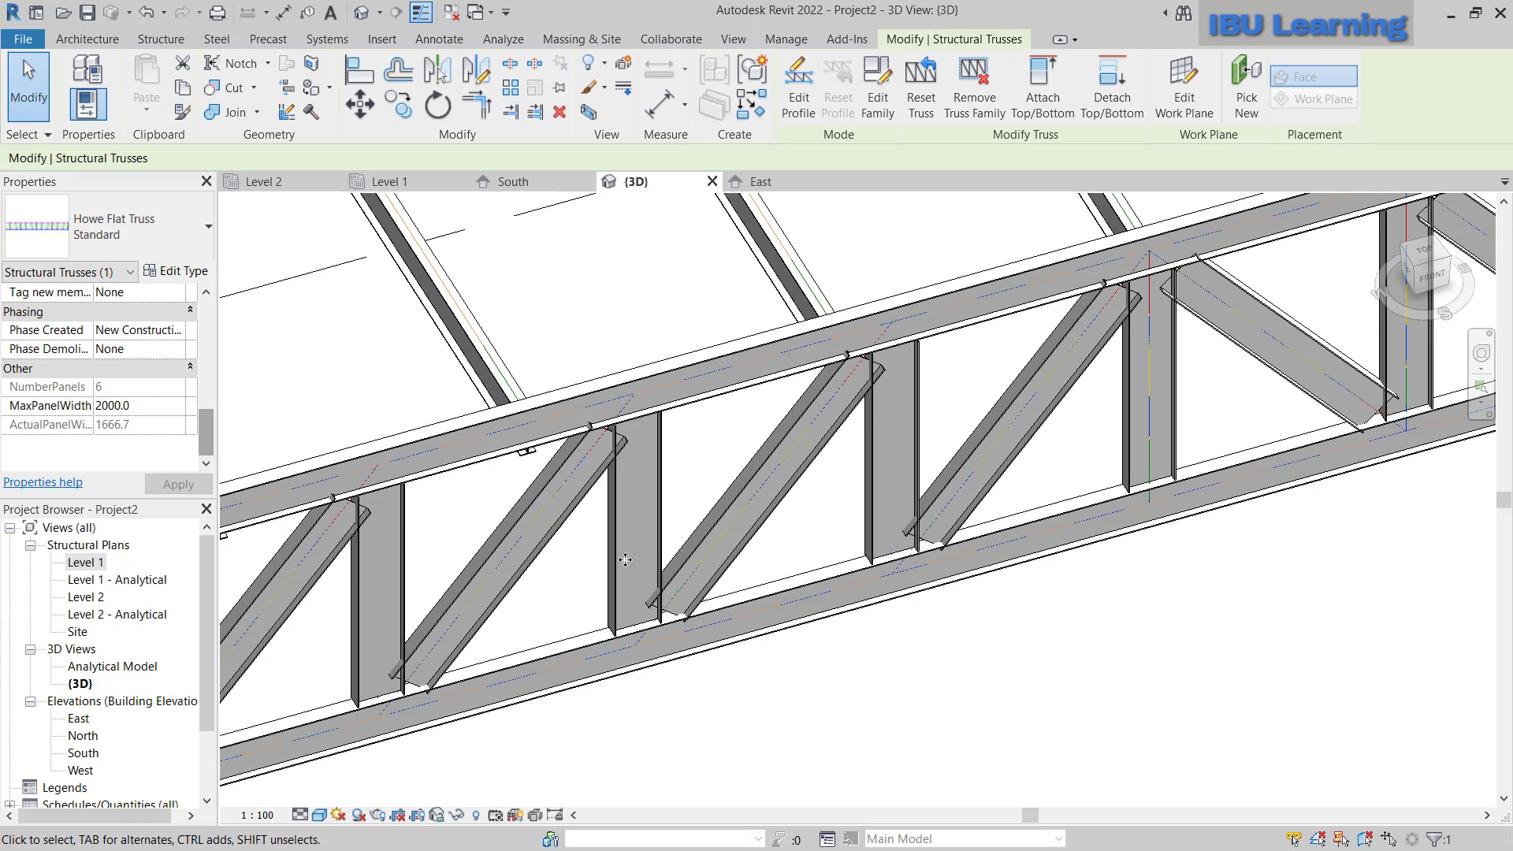
pyautogui.click(177, 270)
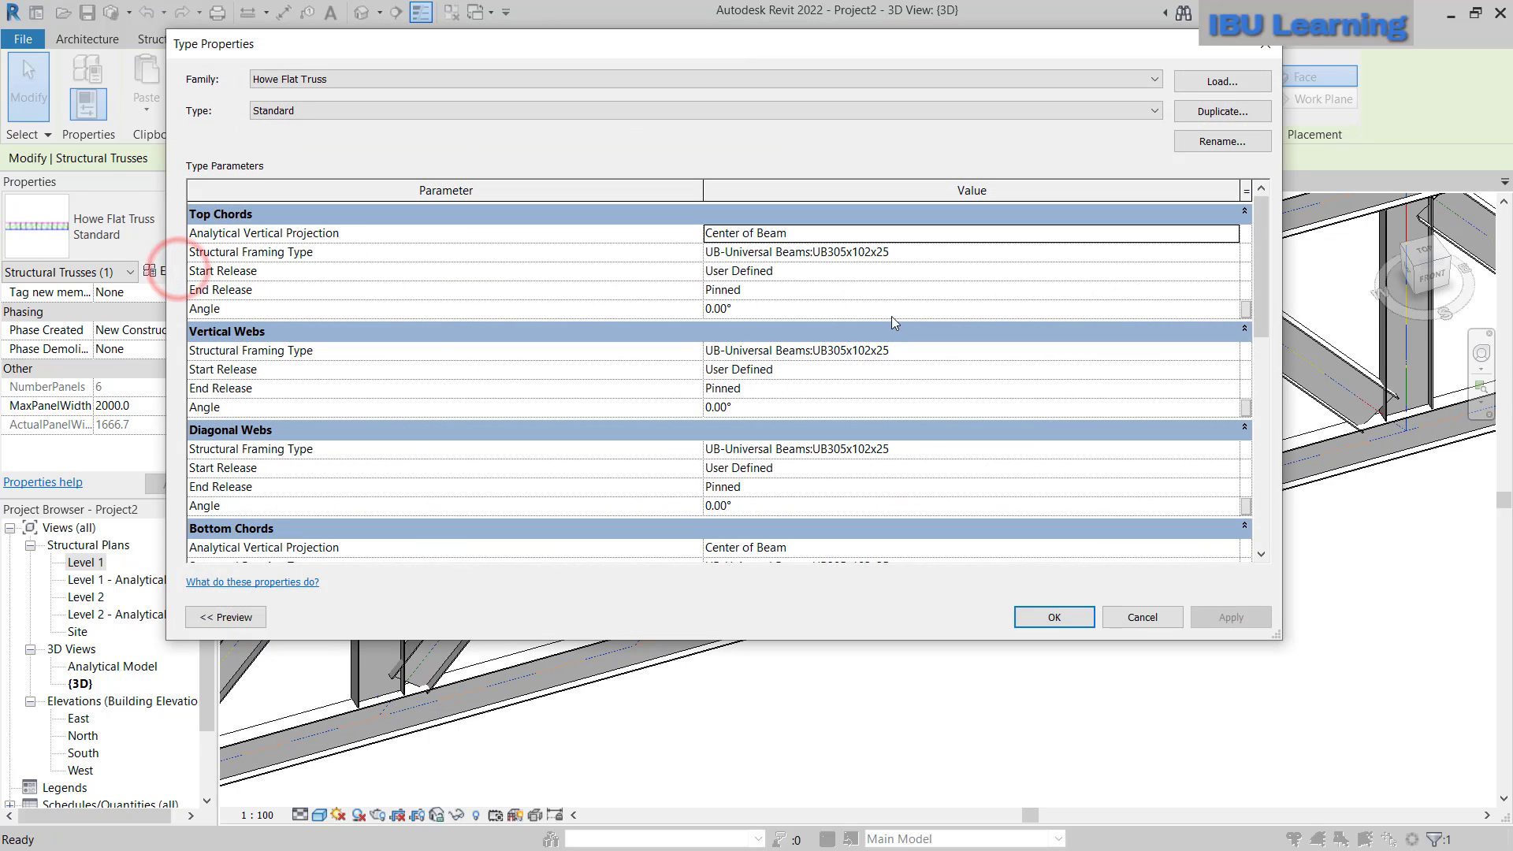
pyautogui.moveTo(654, 48); pyautogui.dragTo(664, 58)
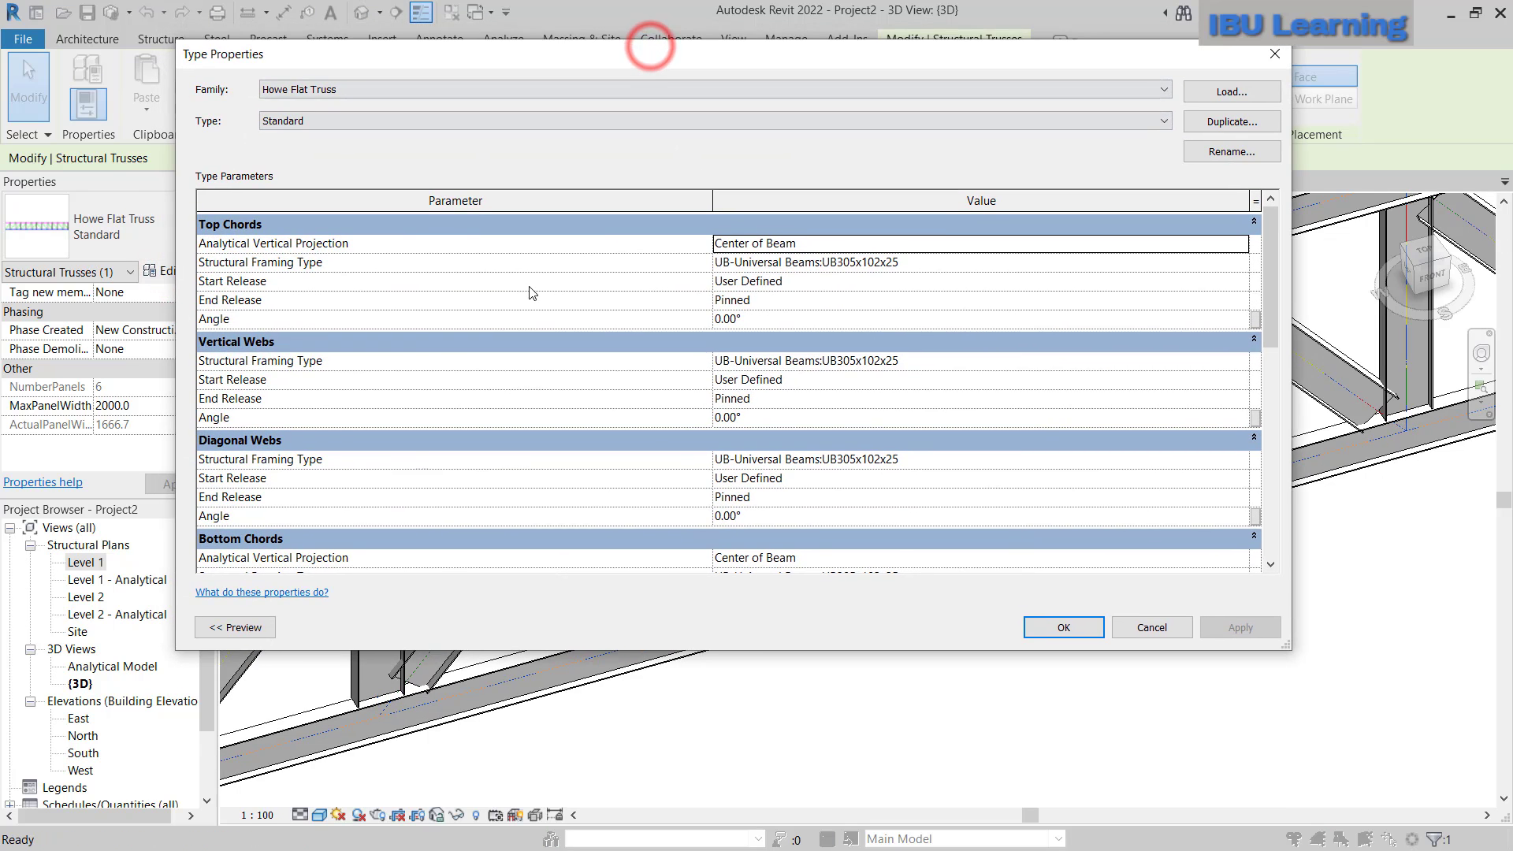
pyautogui.click(1243, 465)
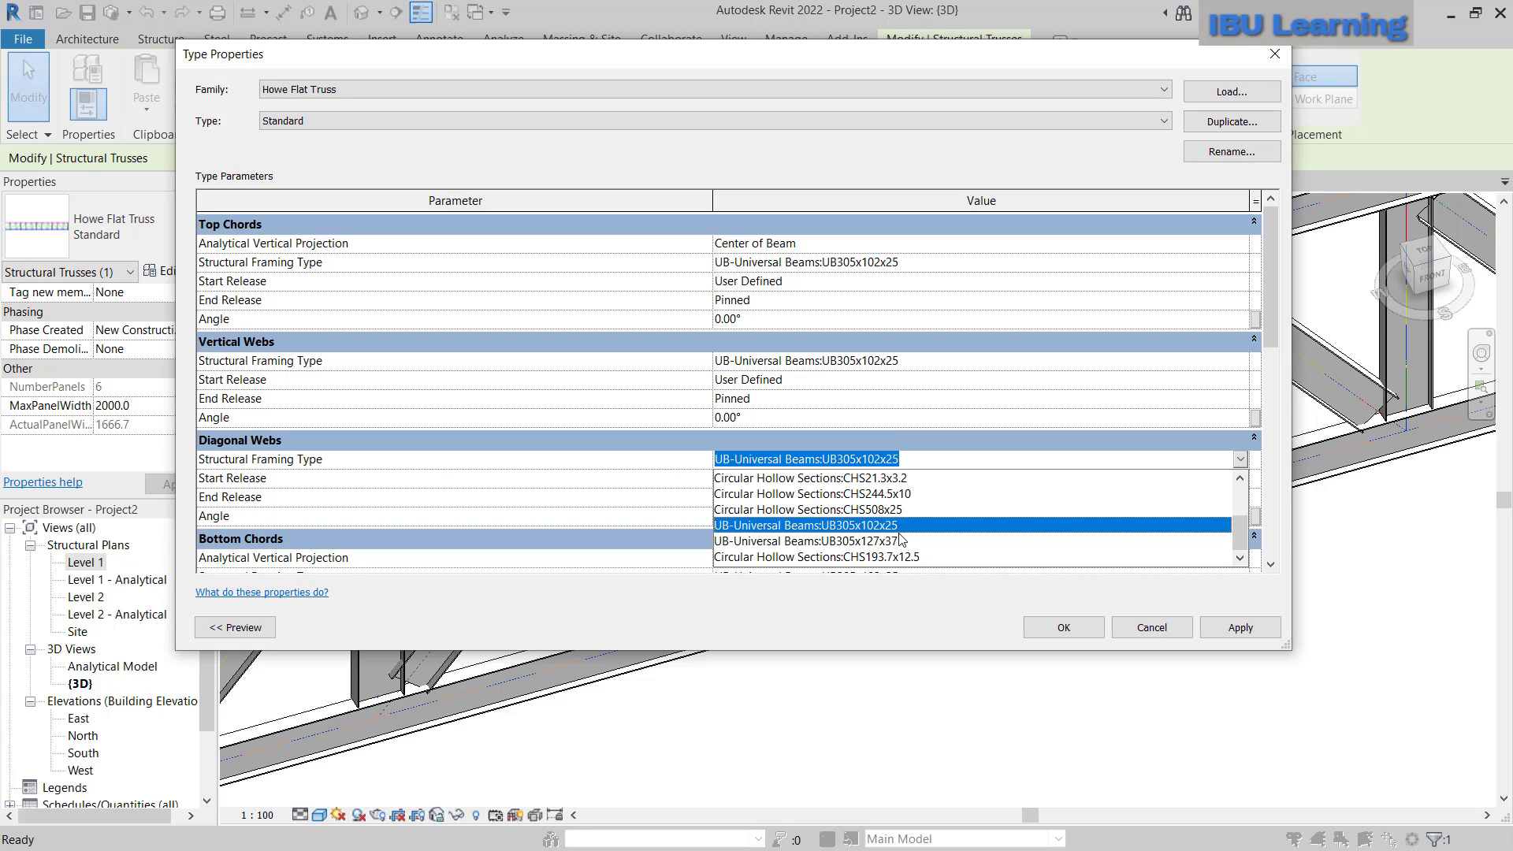
pyautogui.scroll(2, 898, 527)
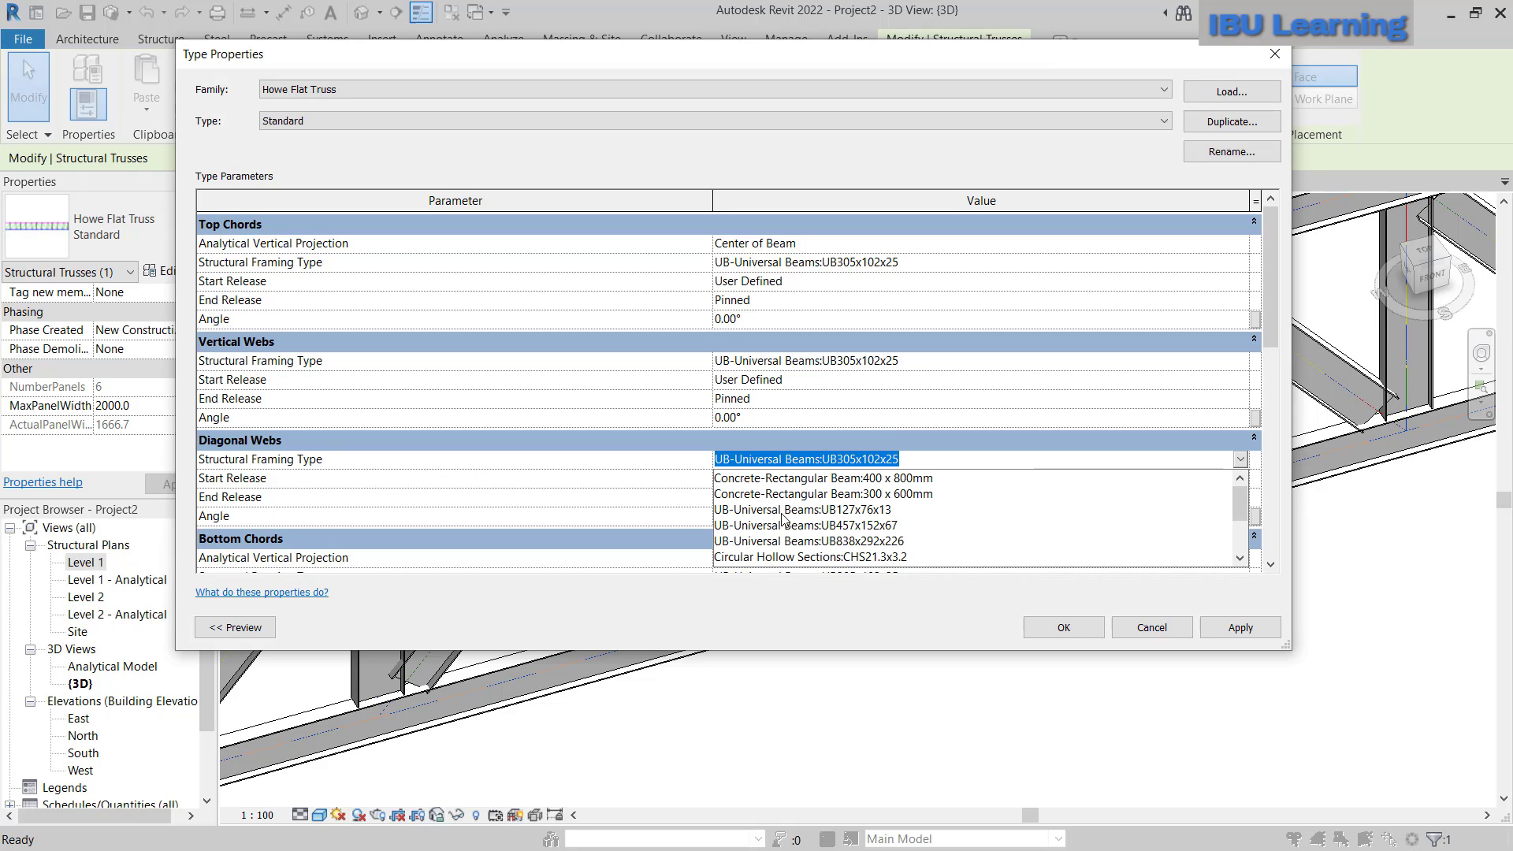
pyautogui.click(849, 510)
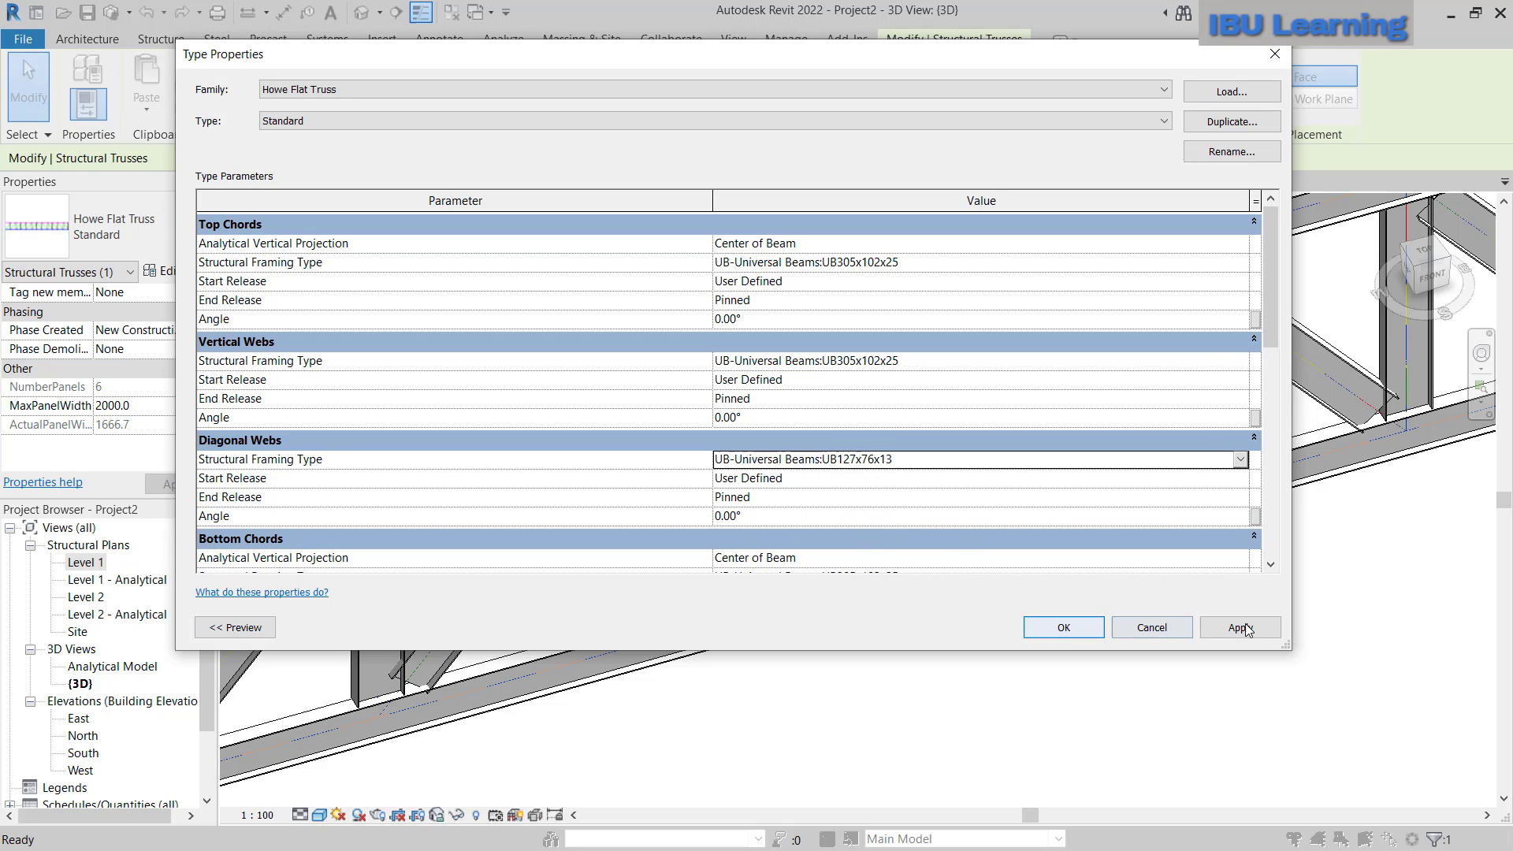
pyautogui.click(1064, 627)
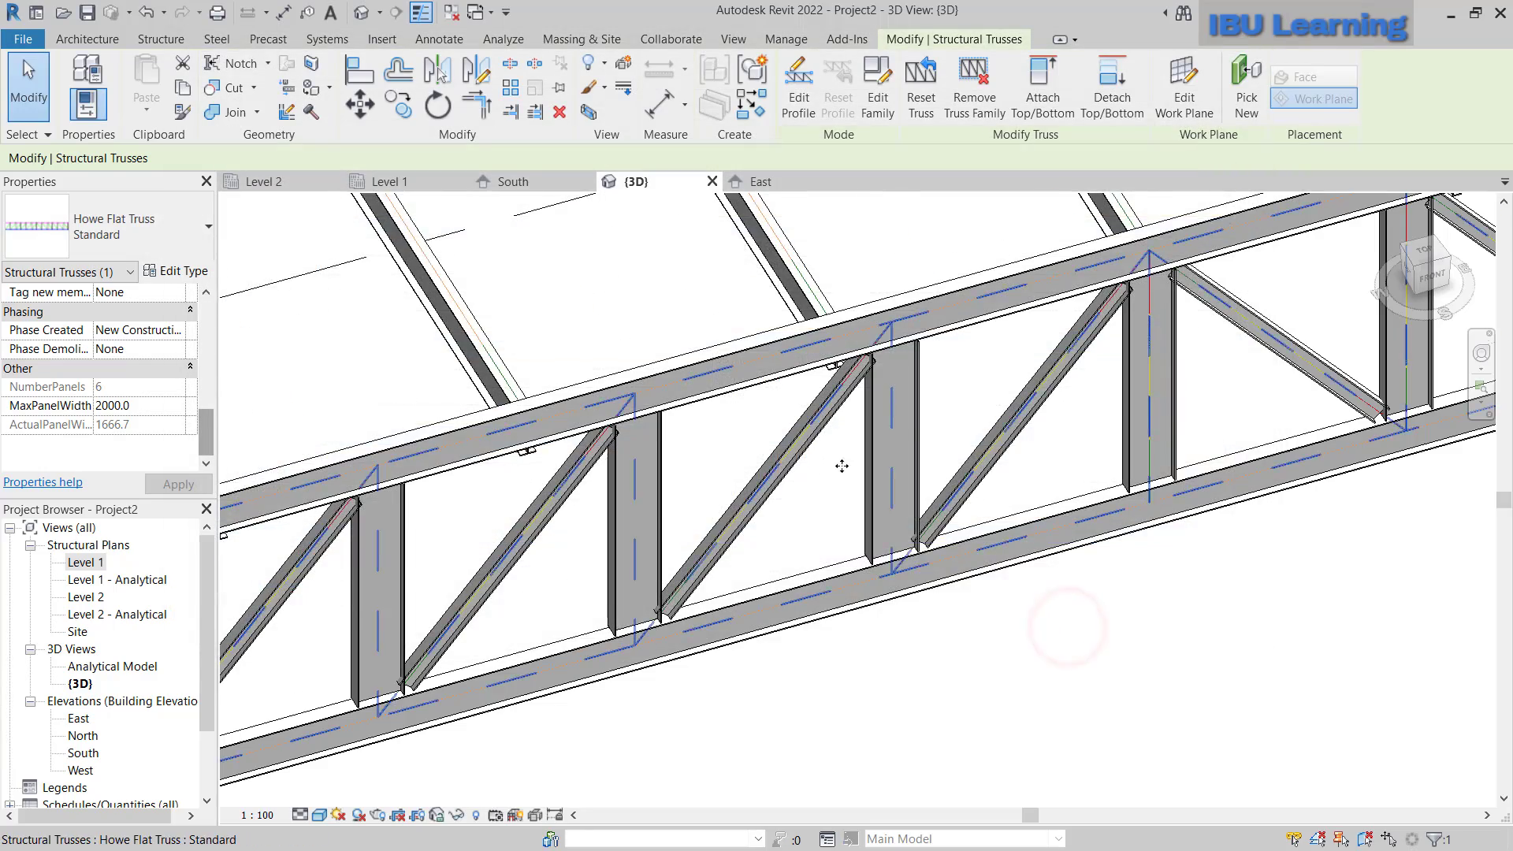
# - Inspect the grid 4 truss's diagonal webs and end connections along its length in 3D
pyautogui.scroll(-3, 842, 466)
pyautogui.keyDown('shift'); pyautogui.moveTo(838, 601); pyautogui.dragTo(794, 524, button='middle'); pyautogui.keyUp('shift')
pyautogui.scroll(2, 794, 524)
pyautogui.keyDown('shift'); pyautogui.moveTo(673, 476); pyautogui.dragTo(641, 536, button='middle'); pyautogui.keyUp('shift')
pyautogui.scroll(-2, 662, 507)
pyautogui.scroll(2, 646, 496)
pyautogui.scroll(1, 637, 494)
pyautogui.scroll(-2, 637, 494)
pyautogui.scroll(2, 637, 497)
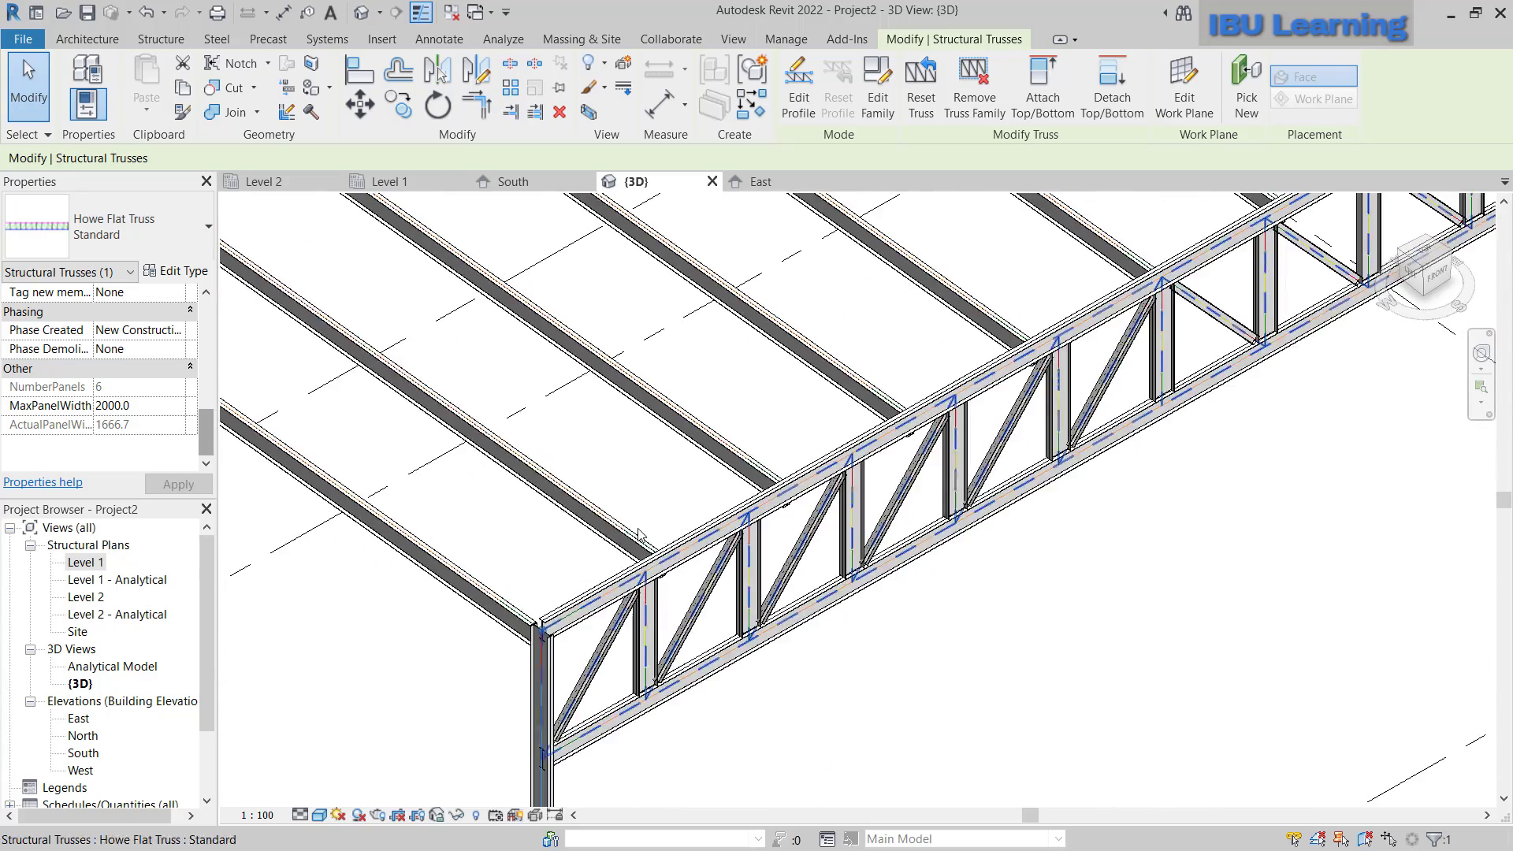
pyautogui.scroll(-5, 640, 536)
pyautogui.press('Escape')
# - In the Level 2 plan, mirror a copy of the grid 4 truss onto grid 3 about a horizontal axis drawn through the beams' midpoints
pyautogui.click(874, 457)
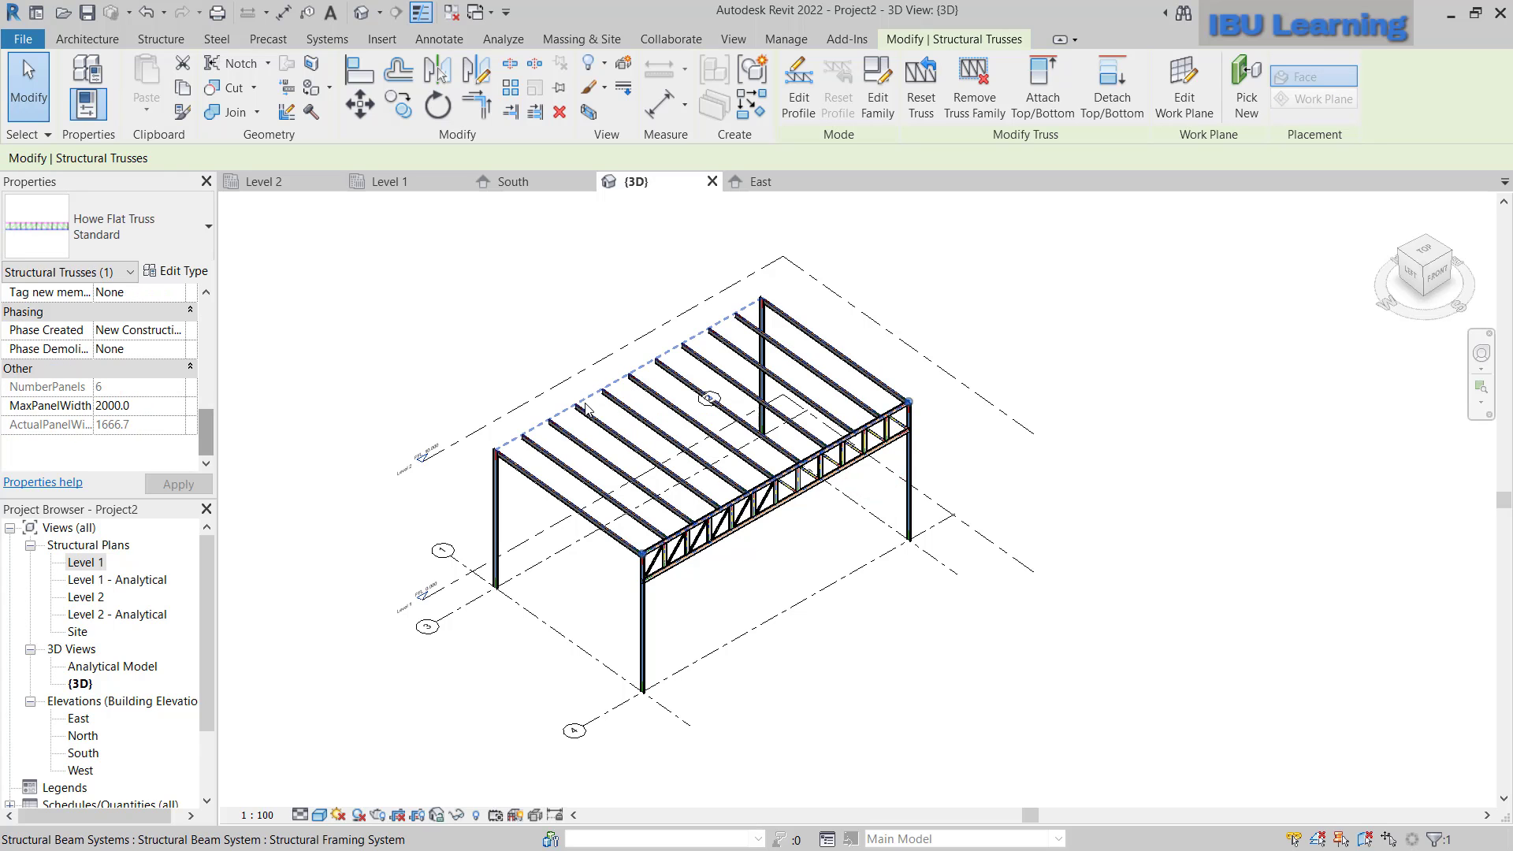
pyautogui.scroll(1, 590, 417)
pyautogui.keyDown('shift'); pyautogui.moveTo(603, 481); pyautogui.dragTo(540, 426, button='middle'); pyautogui.keyUp('shift')
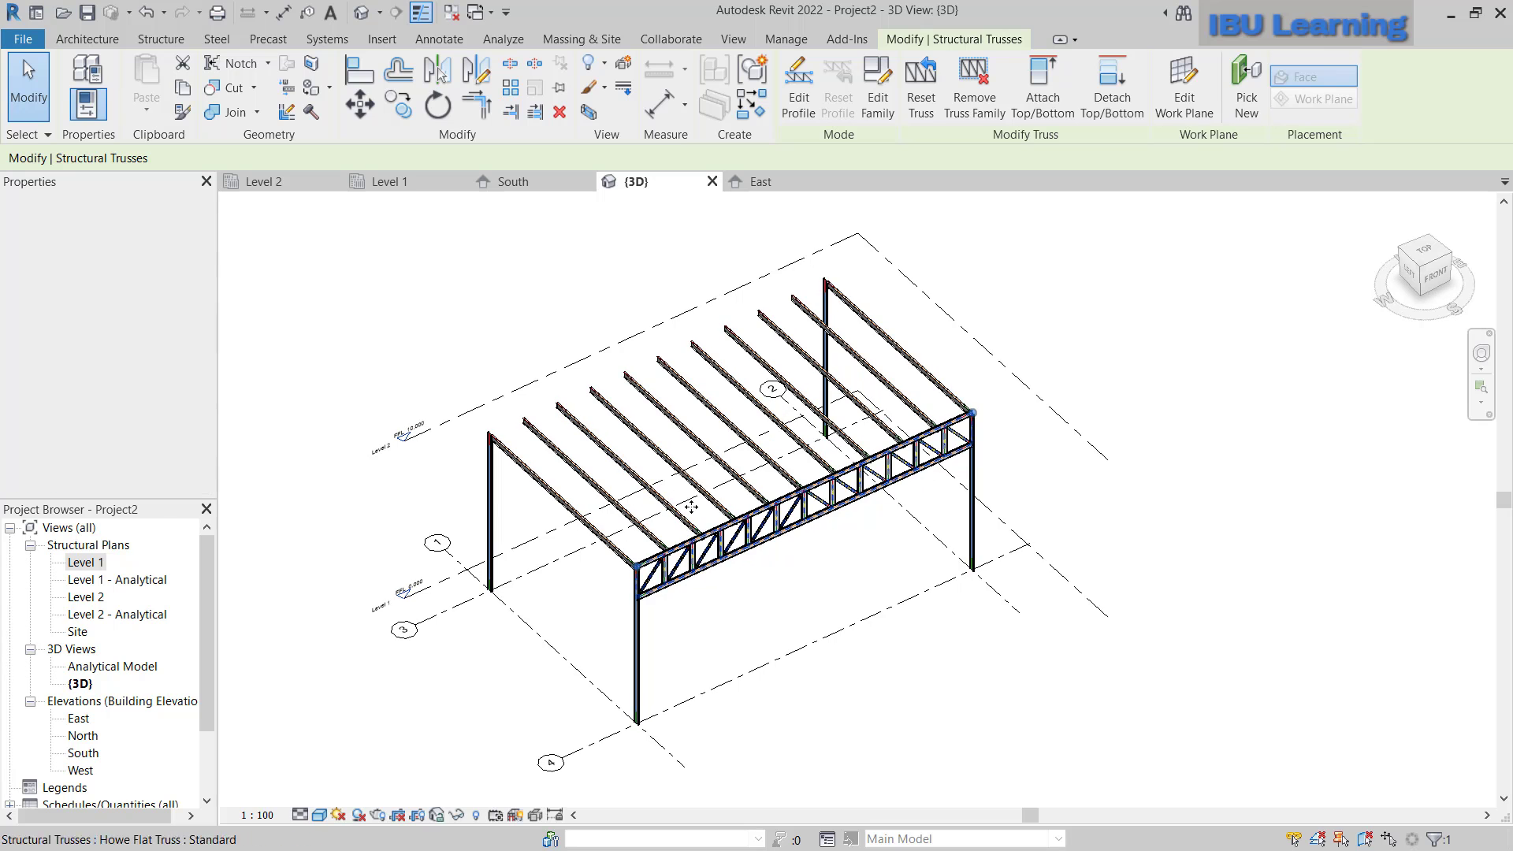
pyautogui.click(257, 182)
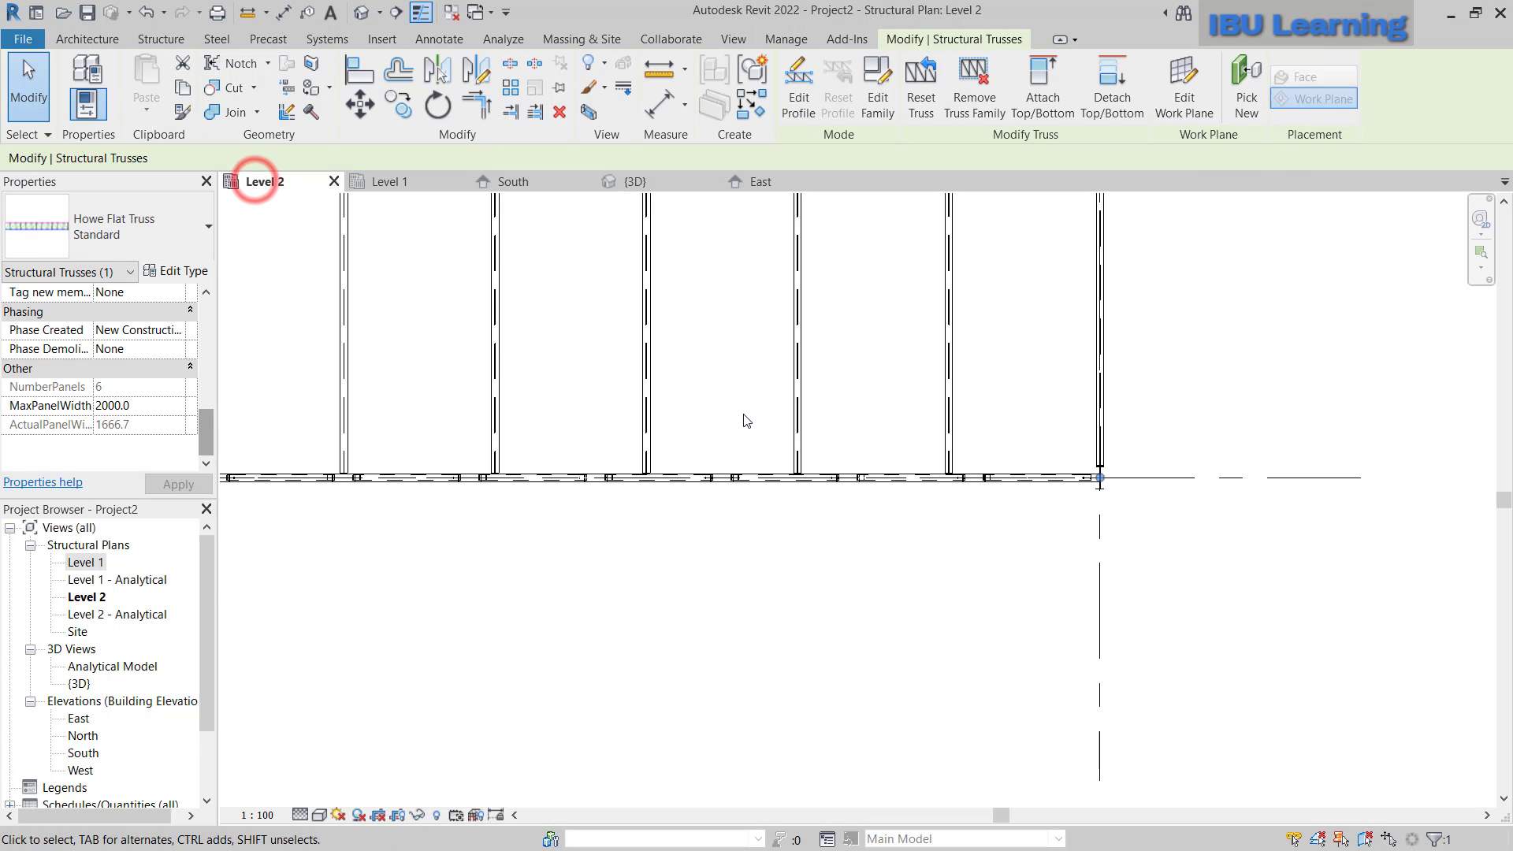
pyautogui.click(720, 478)
pyautogui.scroll(-4, 734, 544)
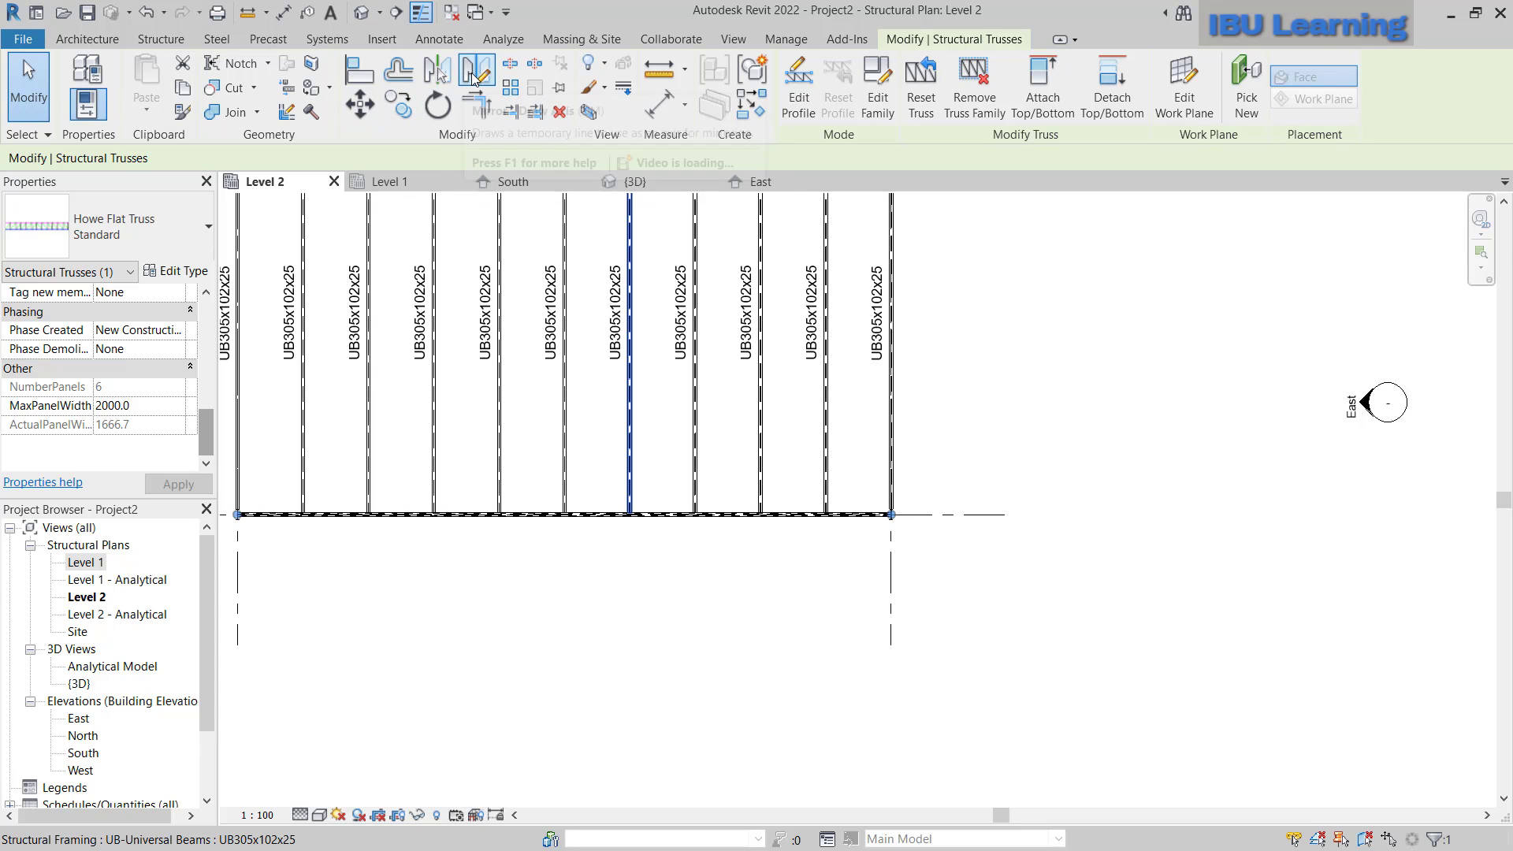
pyautogui.click(476, 71)
pyautogui.moveTo(995, 434); pyautogui.dragTo(1142, 582, button='middle')
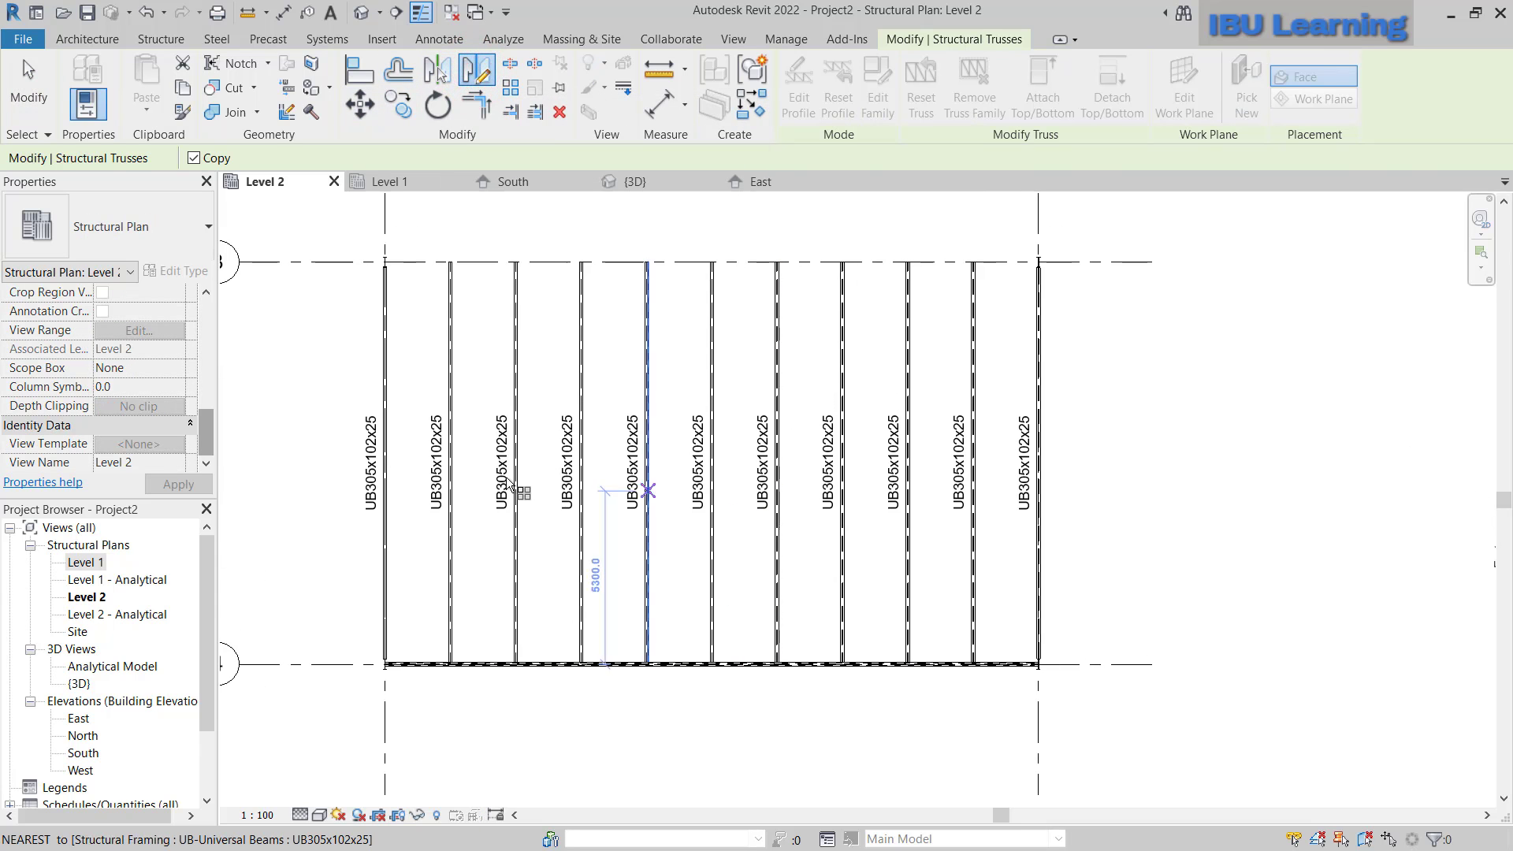
pyautogui.click(388, 458)
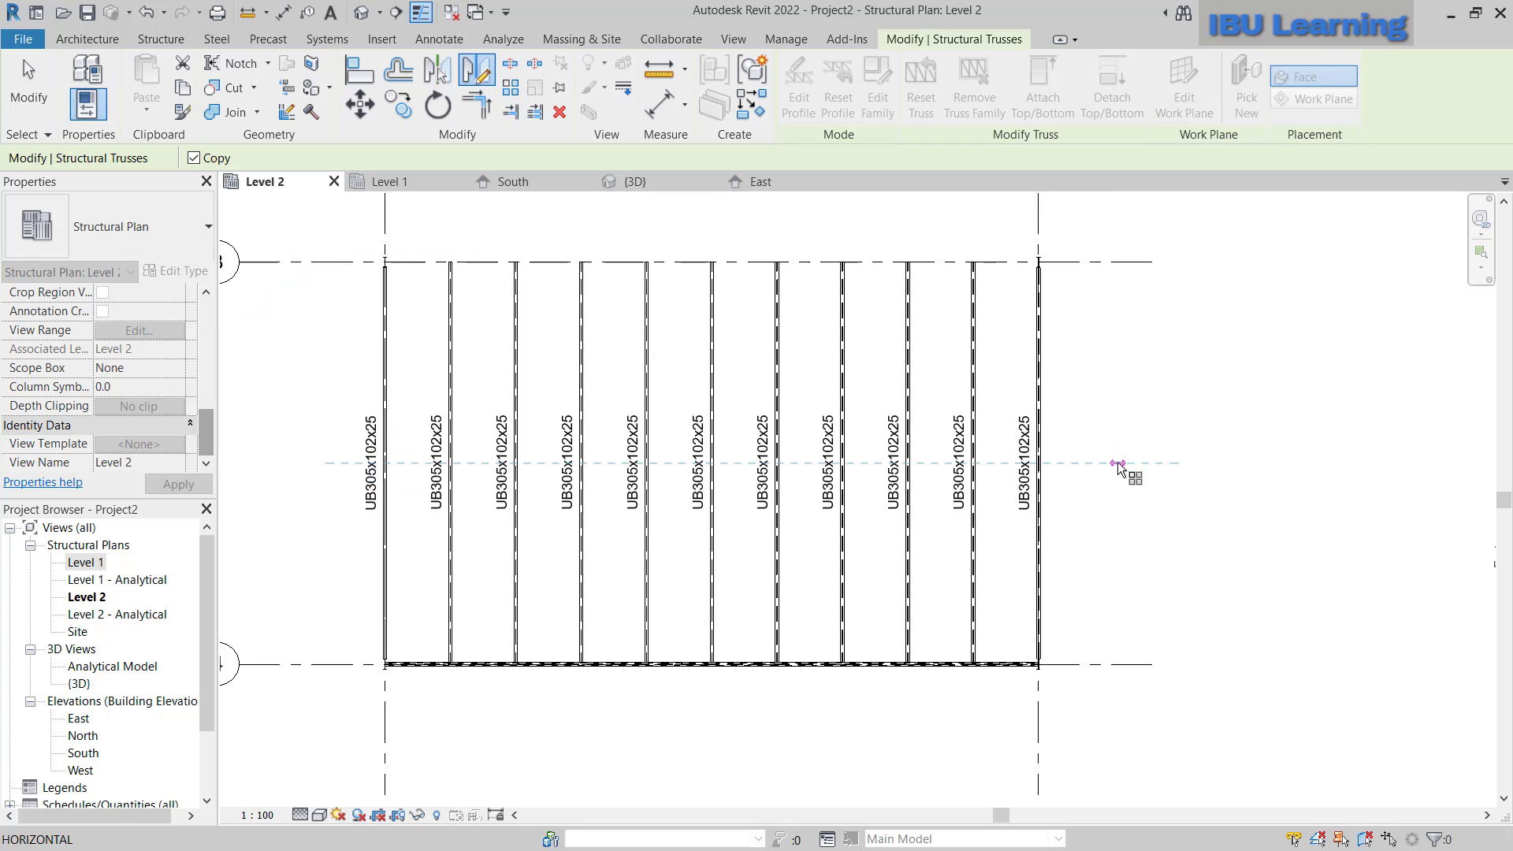
pyautogui.press('Escape')
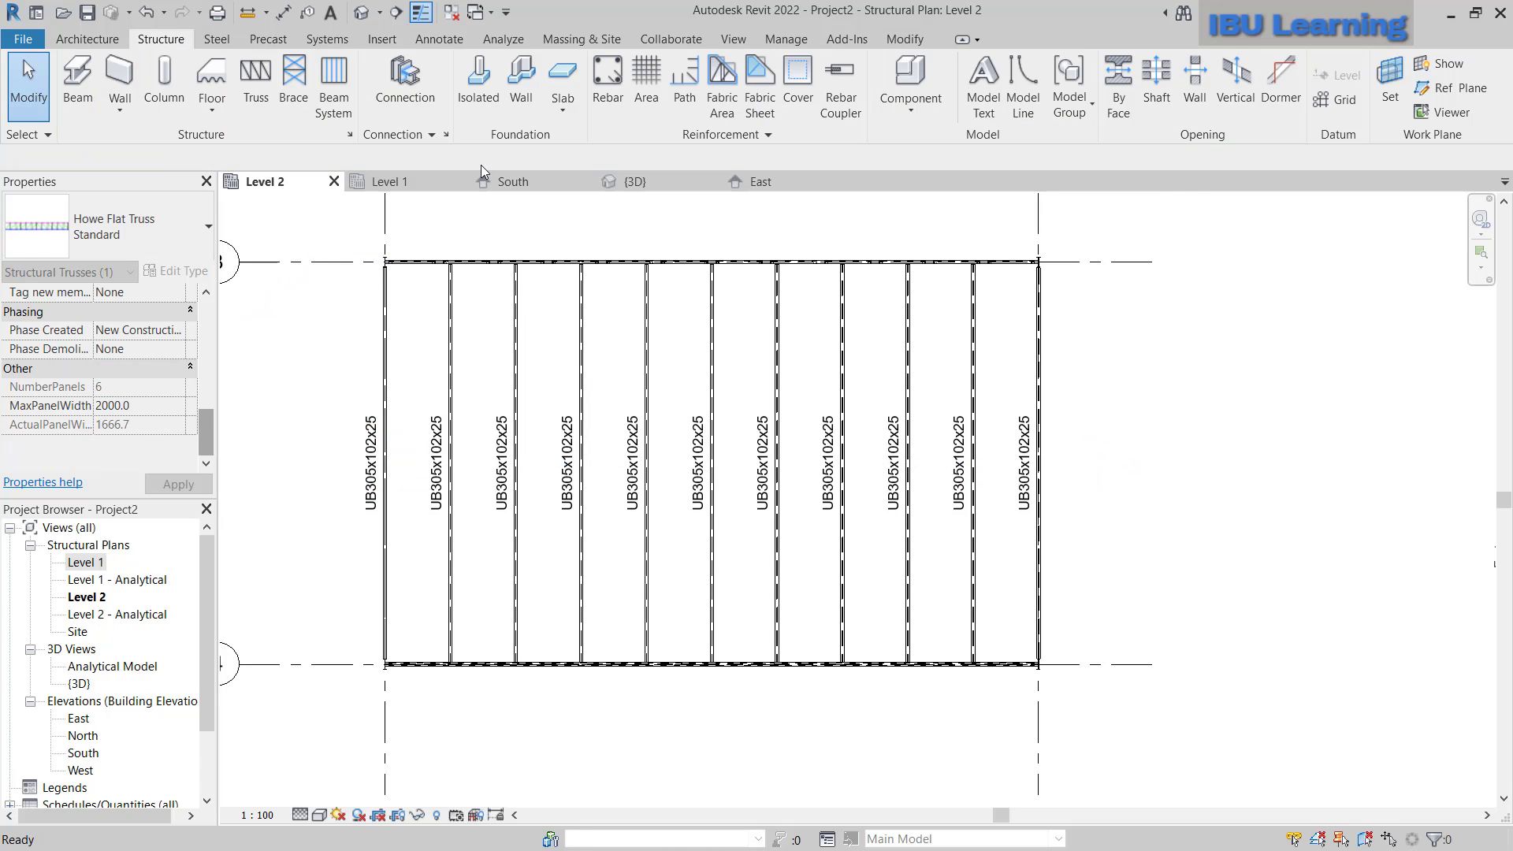
# - Examine the structure in the 3D view, checking both trusses, the beams between them and the columns
pyautogui.click(642, 182)
pyautogui.scroll(6, 682, 429)
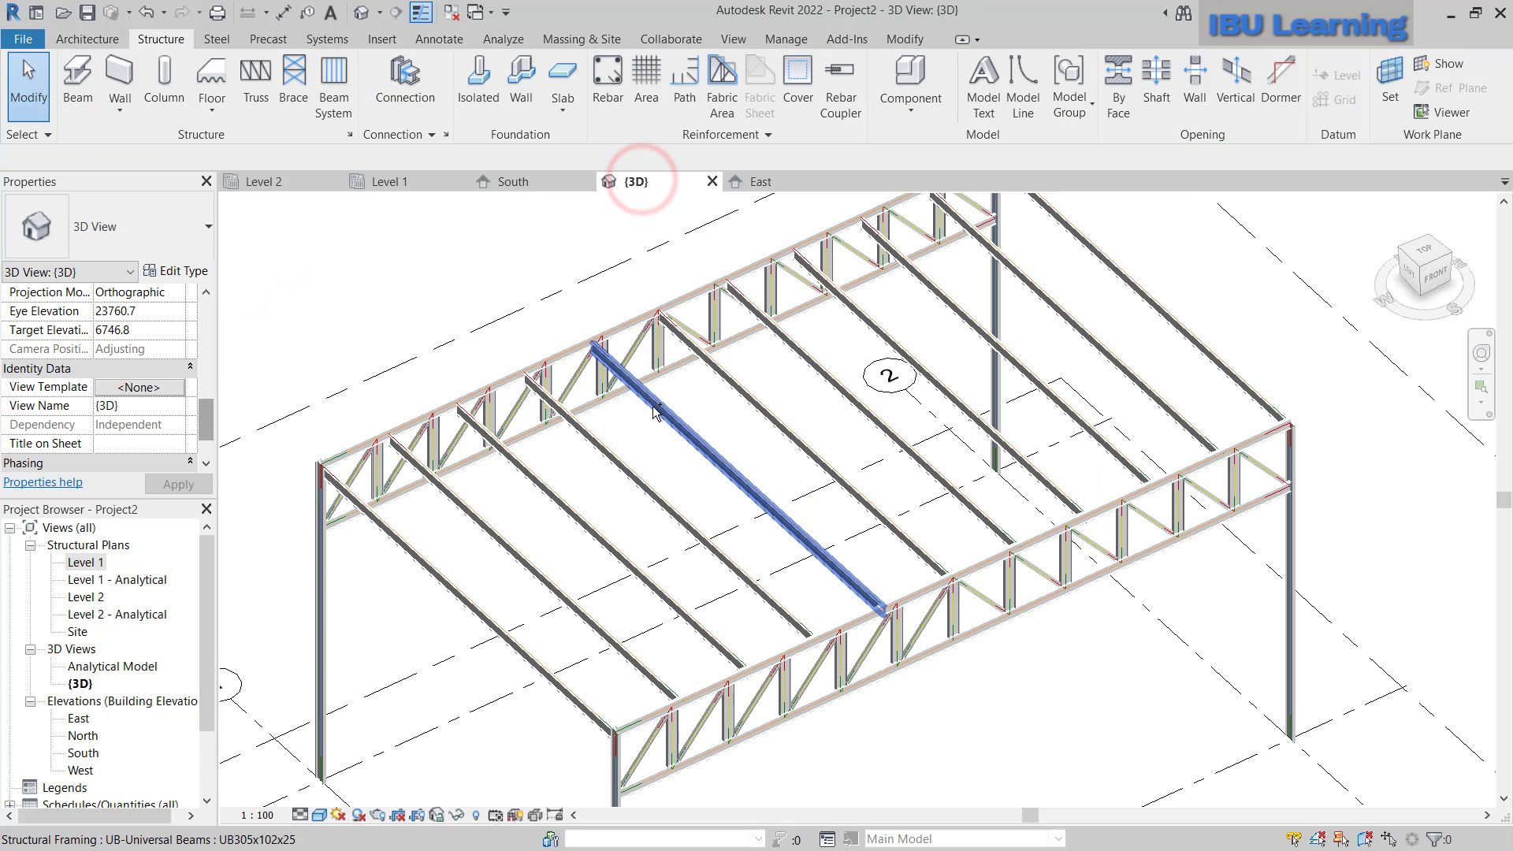
pyautogui.scroll(-4, 683, 429)
pyautogui.keyDown('shift'); pyautogui.moveTo(683, 430); pyautogui.dragTo(659, 376, button='middle'); pyautogui.keyUp('shift')
pyautogui.scroll(3, 659, 375)
pyautogui.scroll(-3, 499, 450)
pyautogui.keyDown('shift'); pyautogui.moveTo(498, 451); pyautogui.dragTo(498, 451, button='middle'); pyautogui.keyUp('shift')
pyautogui.scroll(3, 498, 451)
pyautogui.scroll(-3, 498, 451)
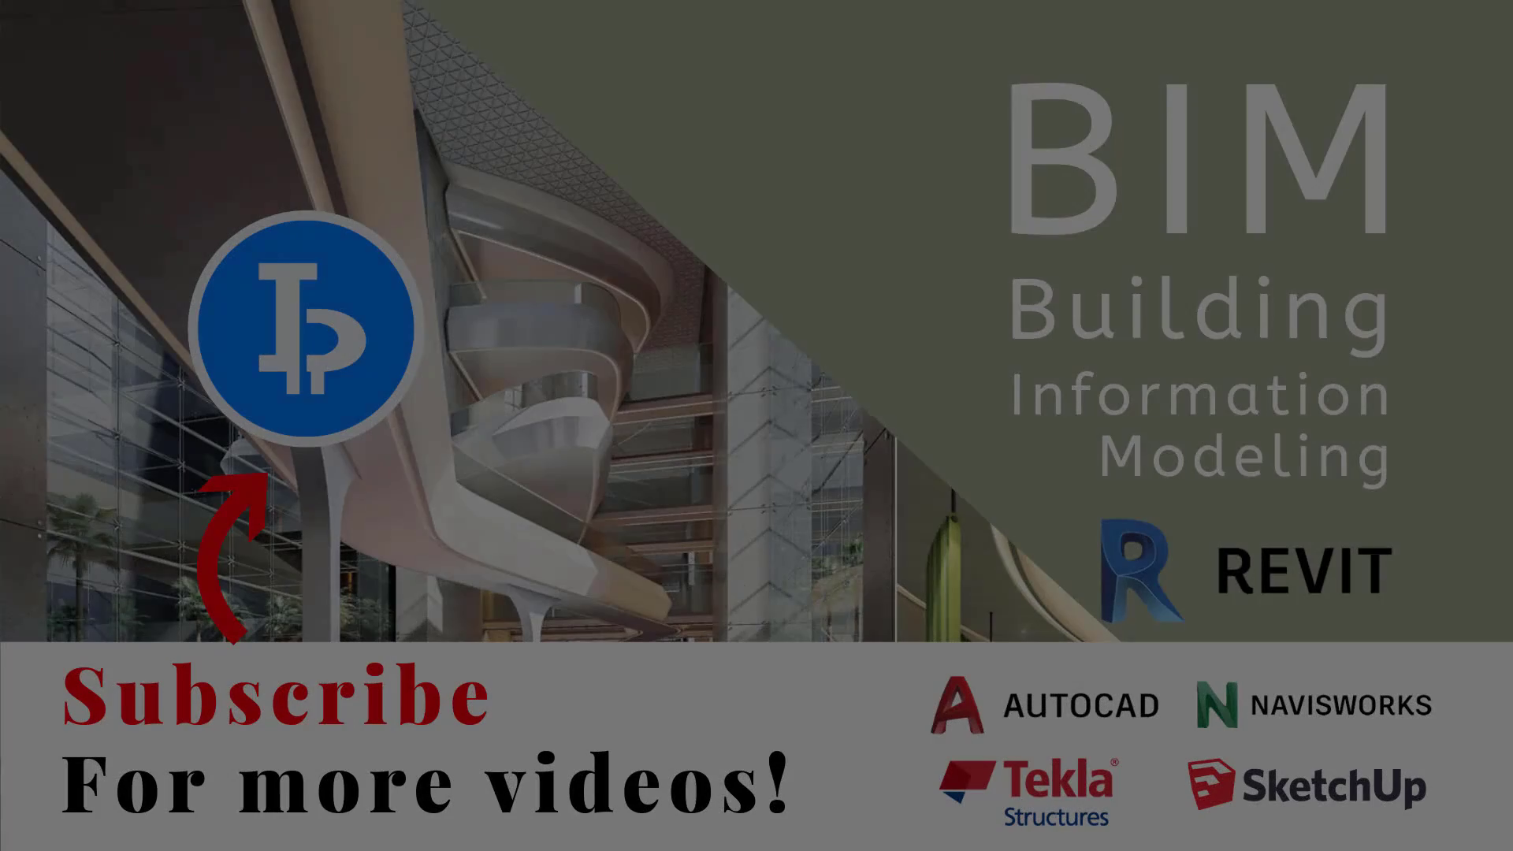